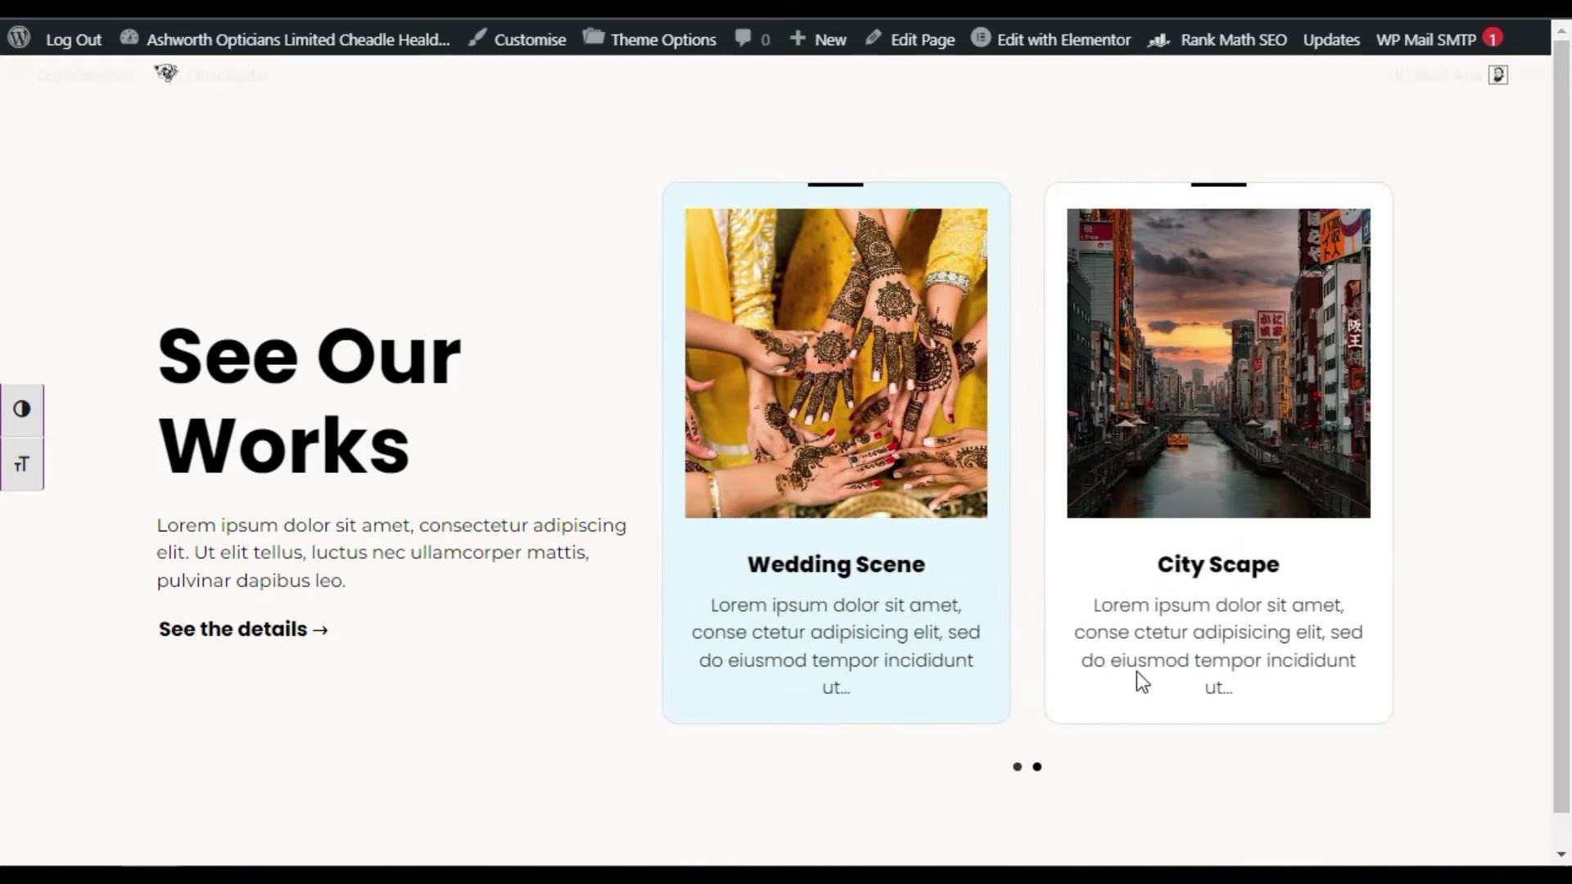
Drag the See Our Works card carousel left twice until the Labourer and Boat in River cards show
{"action": "left_click_drag", "start_coordinate": [1305, 626], "coordinate": [970, 636]}
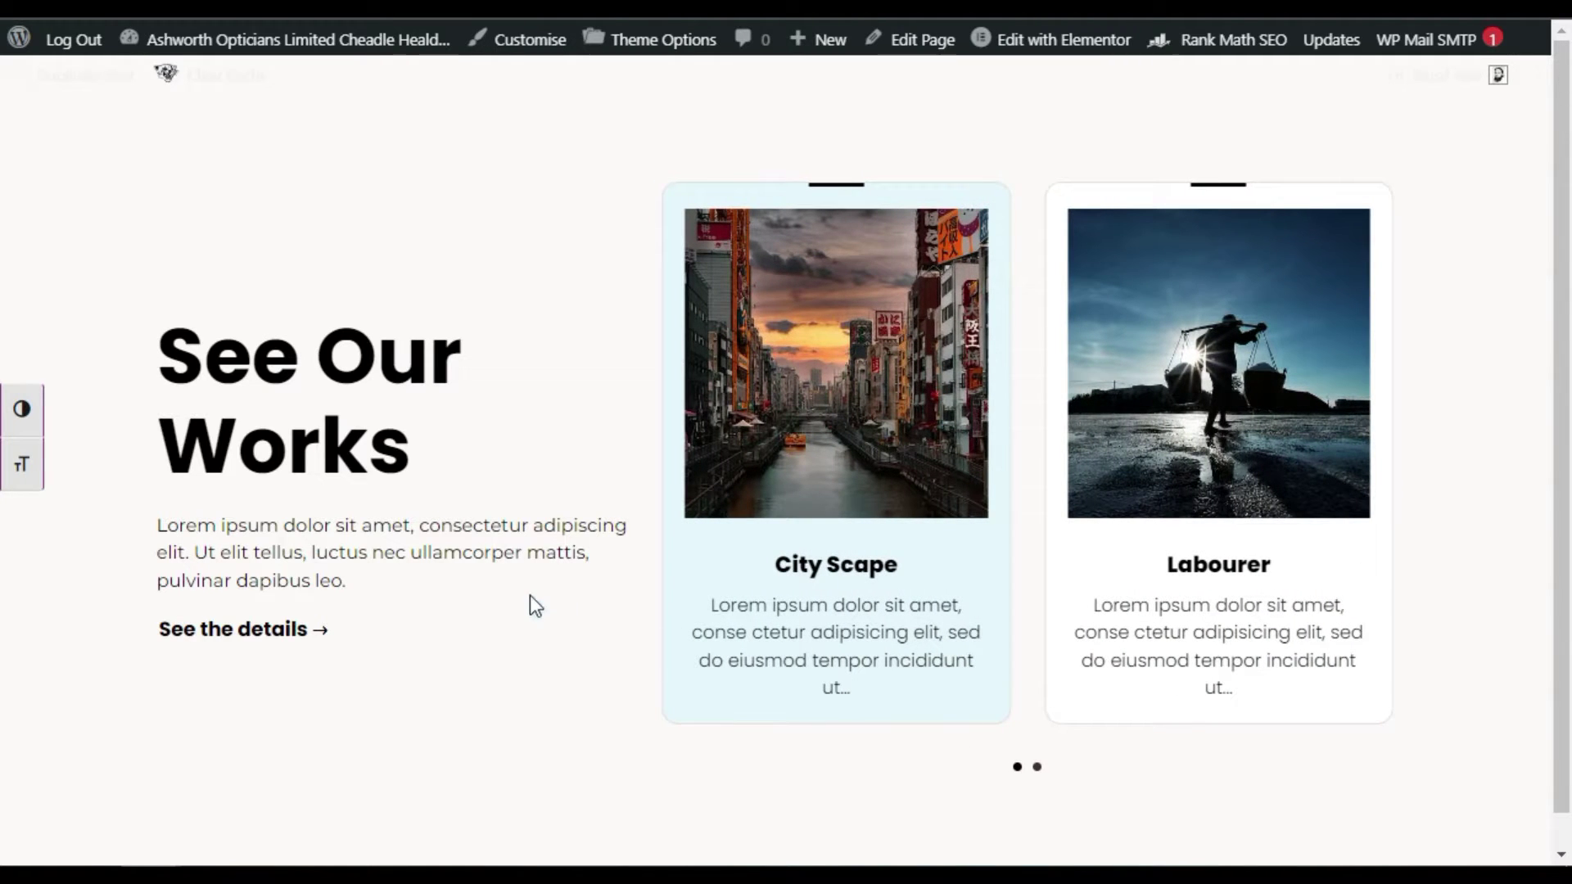
{"action": "left_click_drag", "start_coordinate": [1307, 657], "coordinate": [940, 652]}
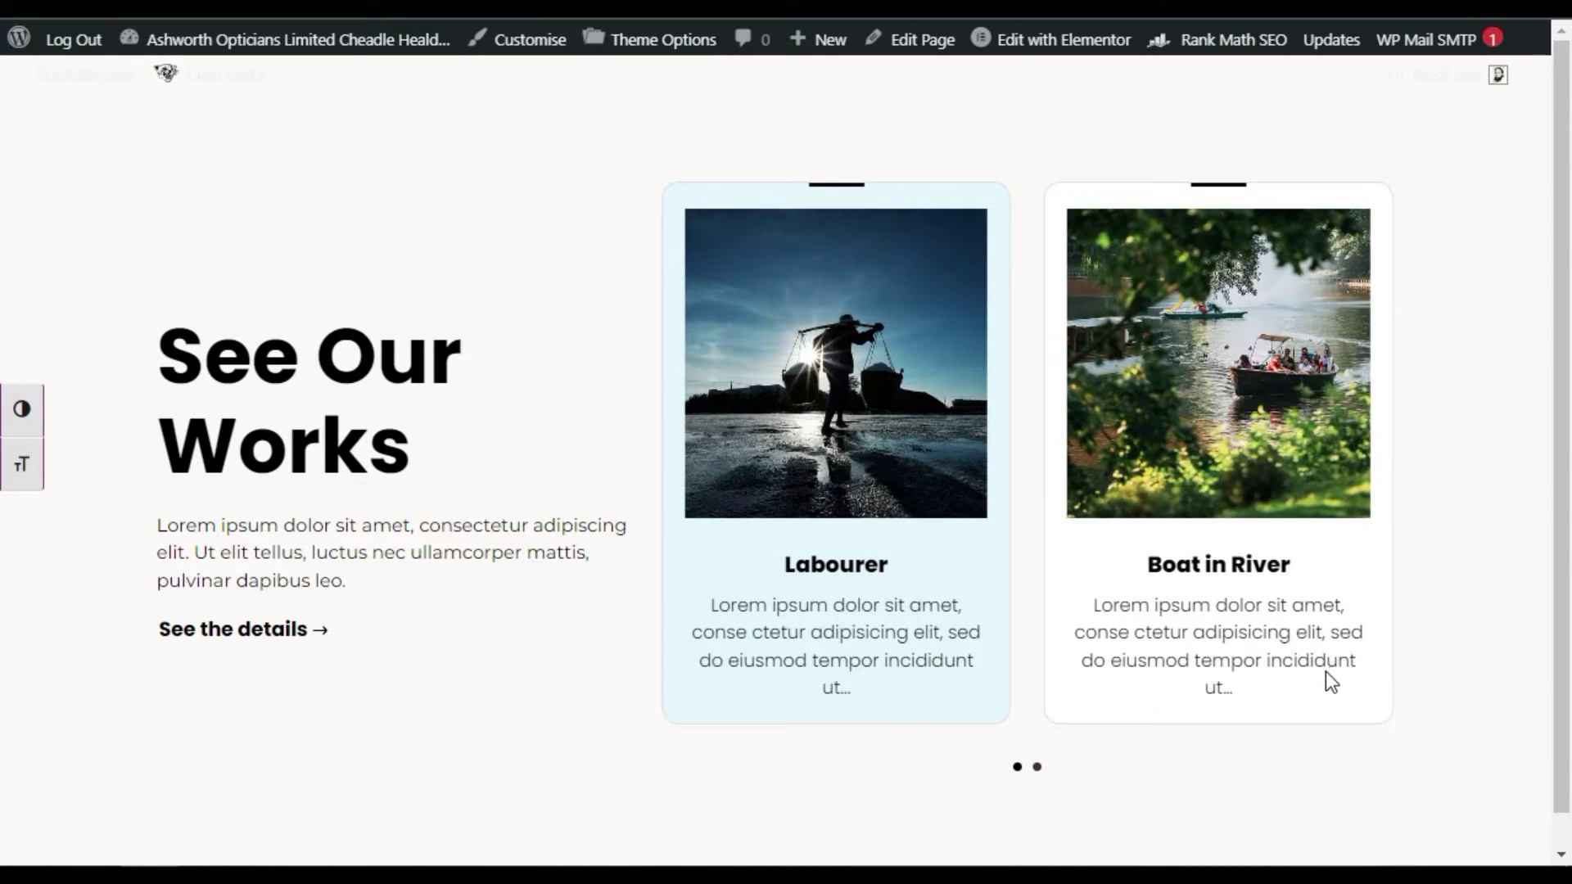
{"action": "scroll", "coordinate": [1165, 665], "scroll_direction": "down", "scroll_amount": 1}
{"action": "scroll", "coordinate": [1161, 725], "scroll_direction": "up", "scroll_amount": 1}
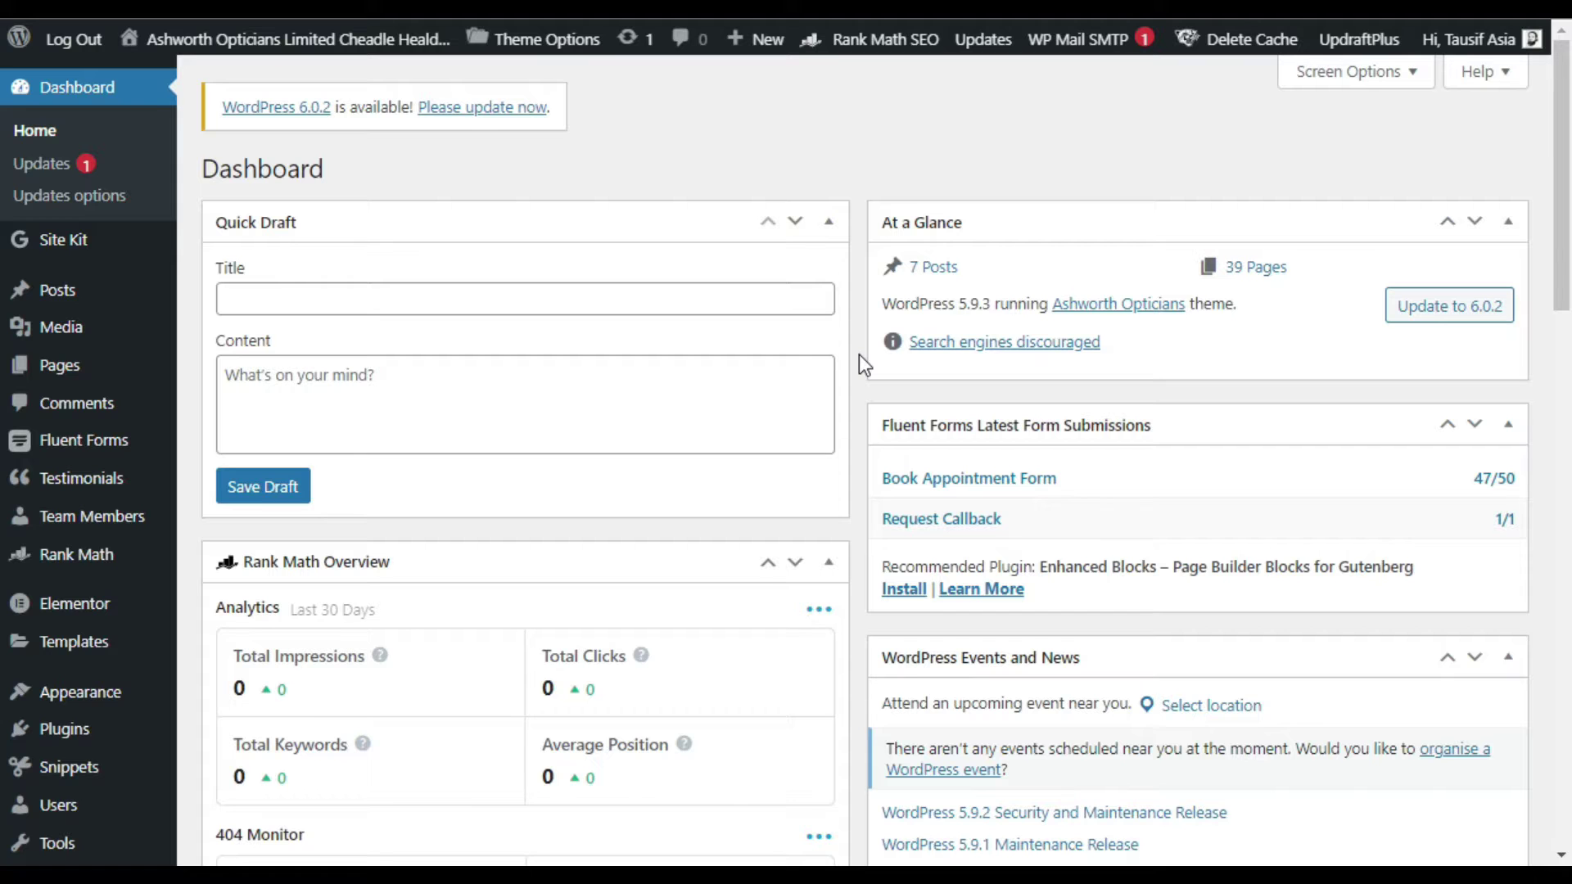
Search Plugins > Add New for 'unlimited elements' to confirm Unlimited Elements For Elementor is active
{"action": "scroll", "coordinate": [858, 355], "scroll_direction": "down", "scroll_amount": 6}
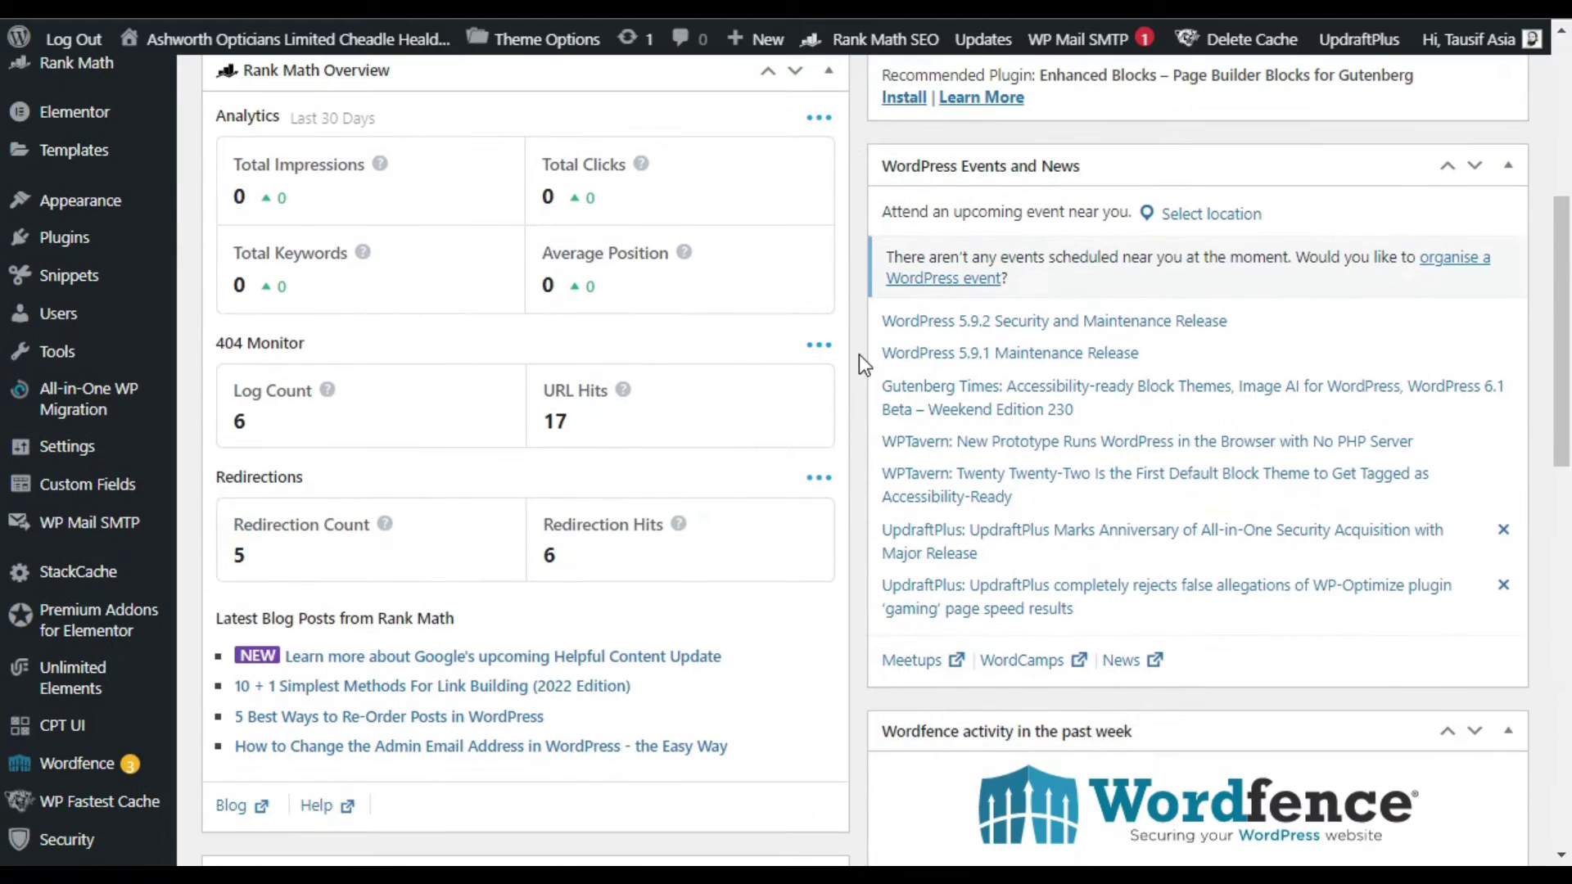
{"action": "mouse_move", "coordinate": [67, 237]}
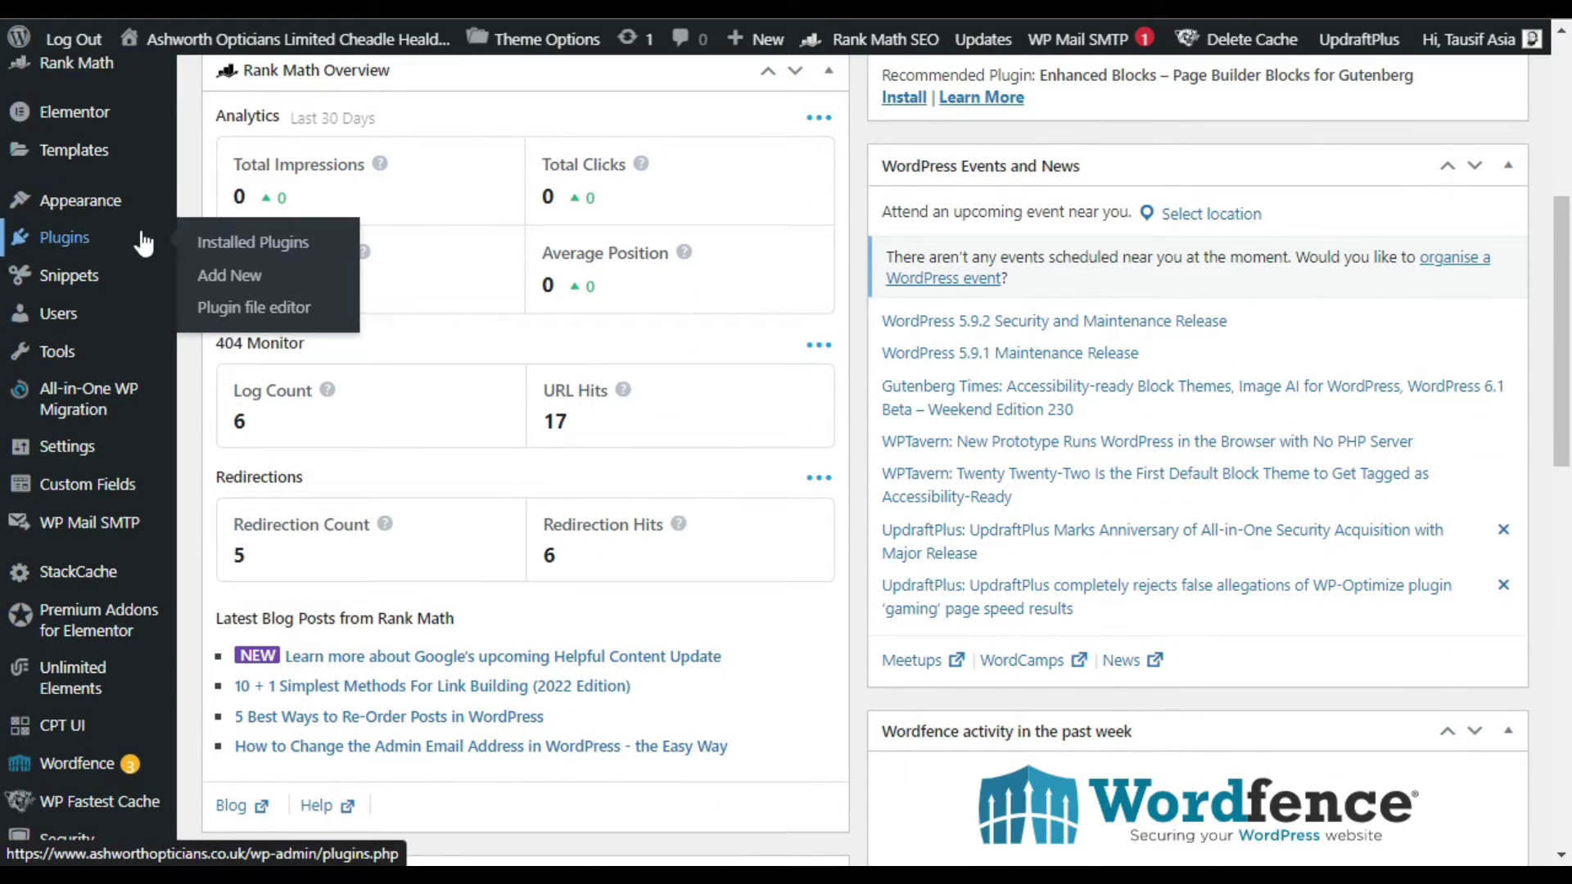
{"action": "left_click", "coordinate": [217, 279]}
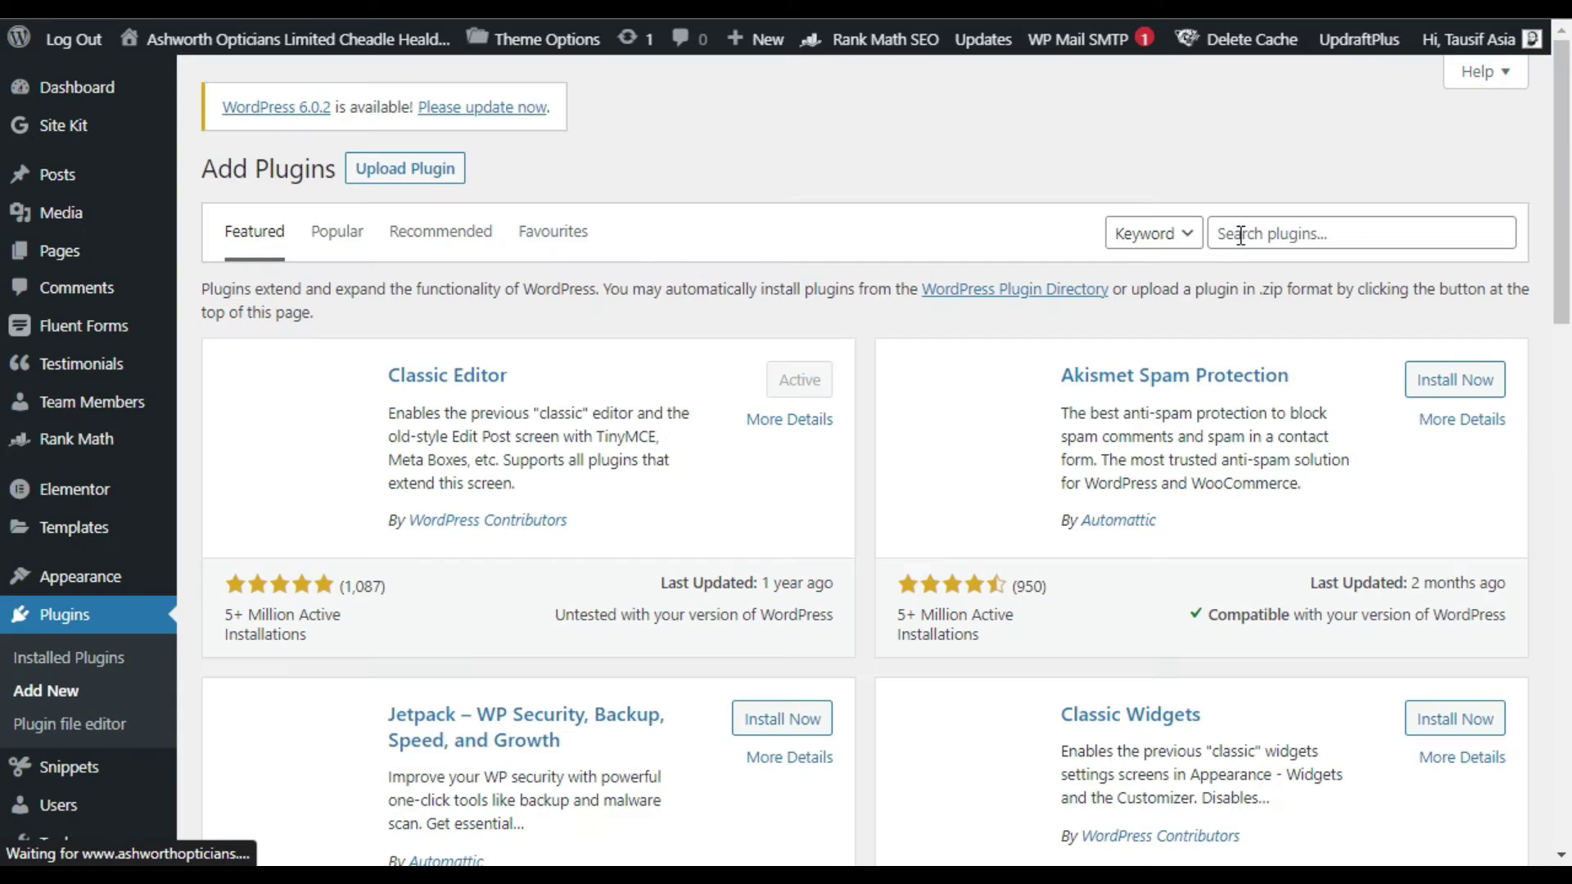
{"action": "left_click", "coordinate": [1240, 235]}
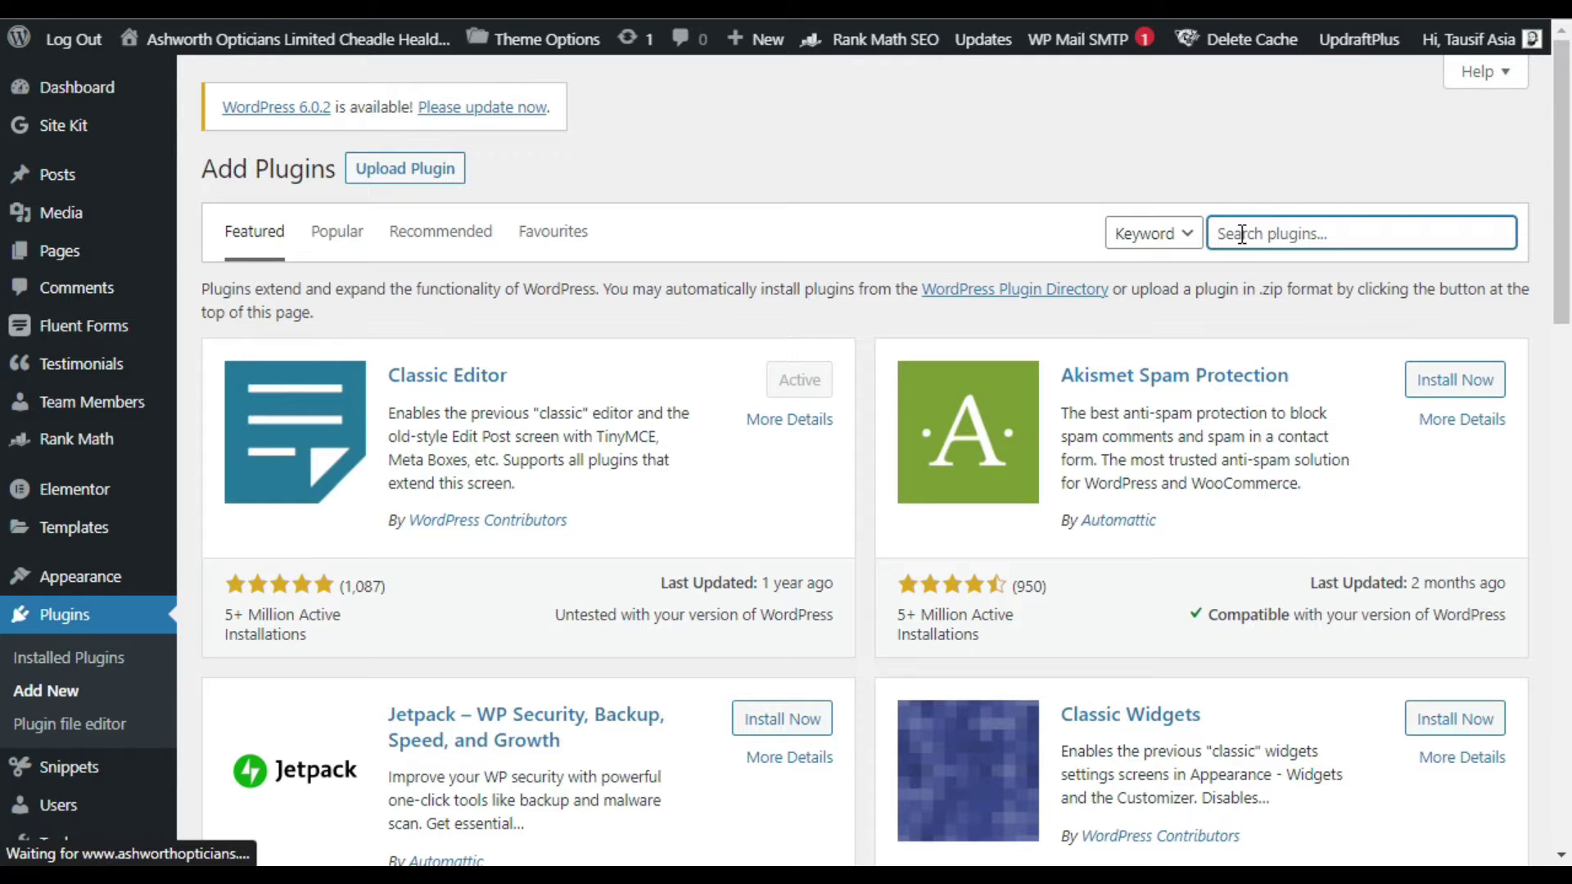
{"action": "type", "text": "unlimited elements"}
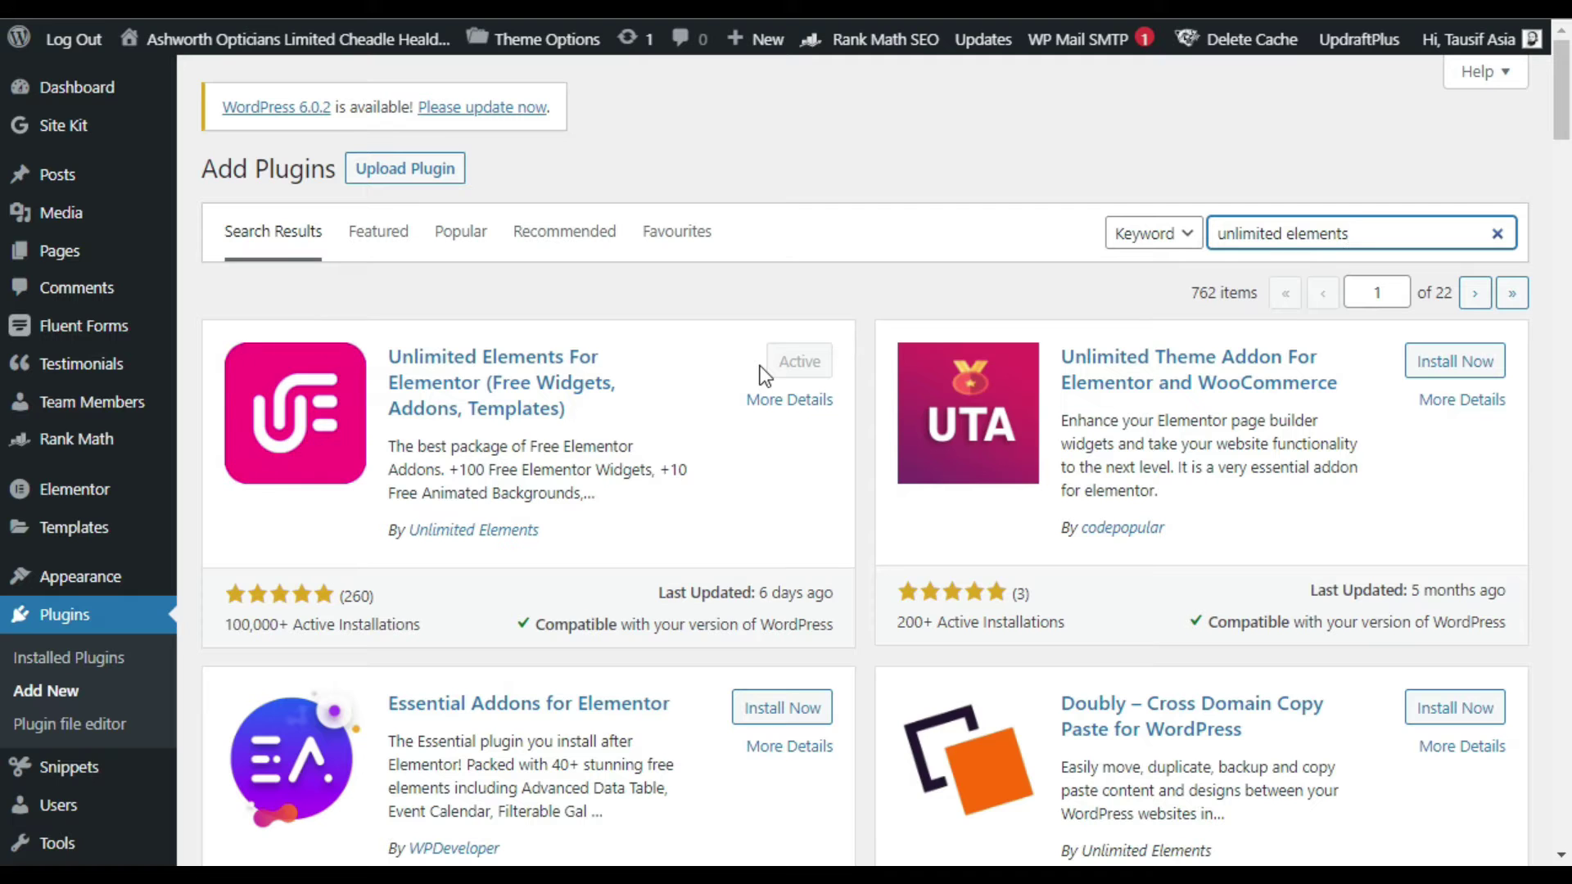
Go to the Unlimited Elements Widgets list
{"action": "scroll", "coordinate": [876, 232], "scroll_direction": "down", "scroll_amount": 8}
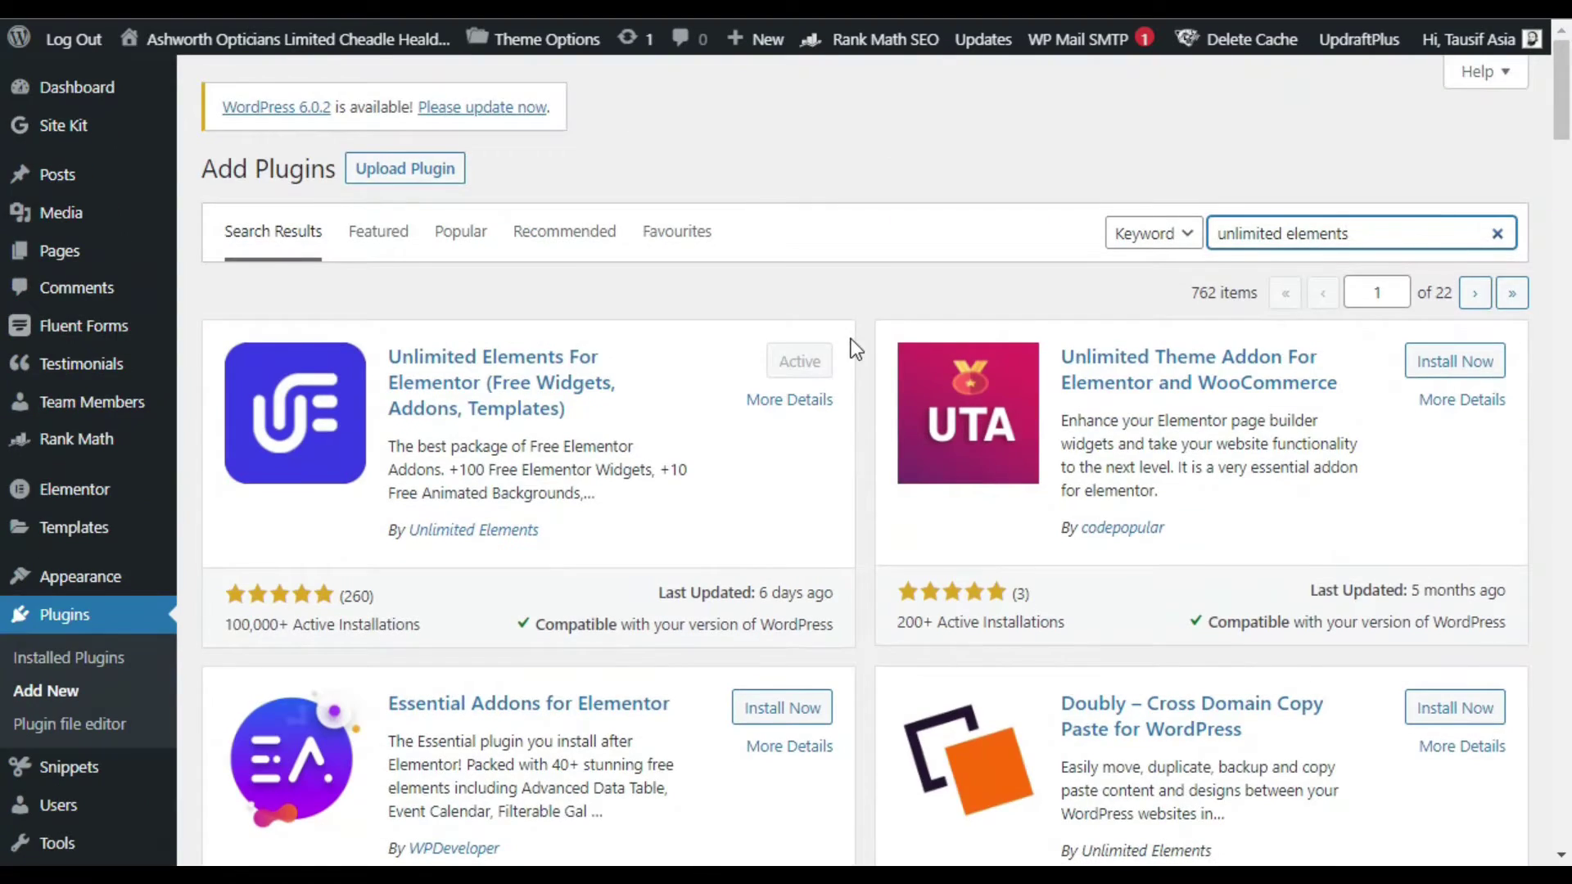
{"action": "scroll", "coordinate": [848, 341], "scroll_direction": "down", "scroll_amount": 8}
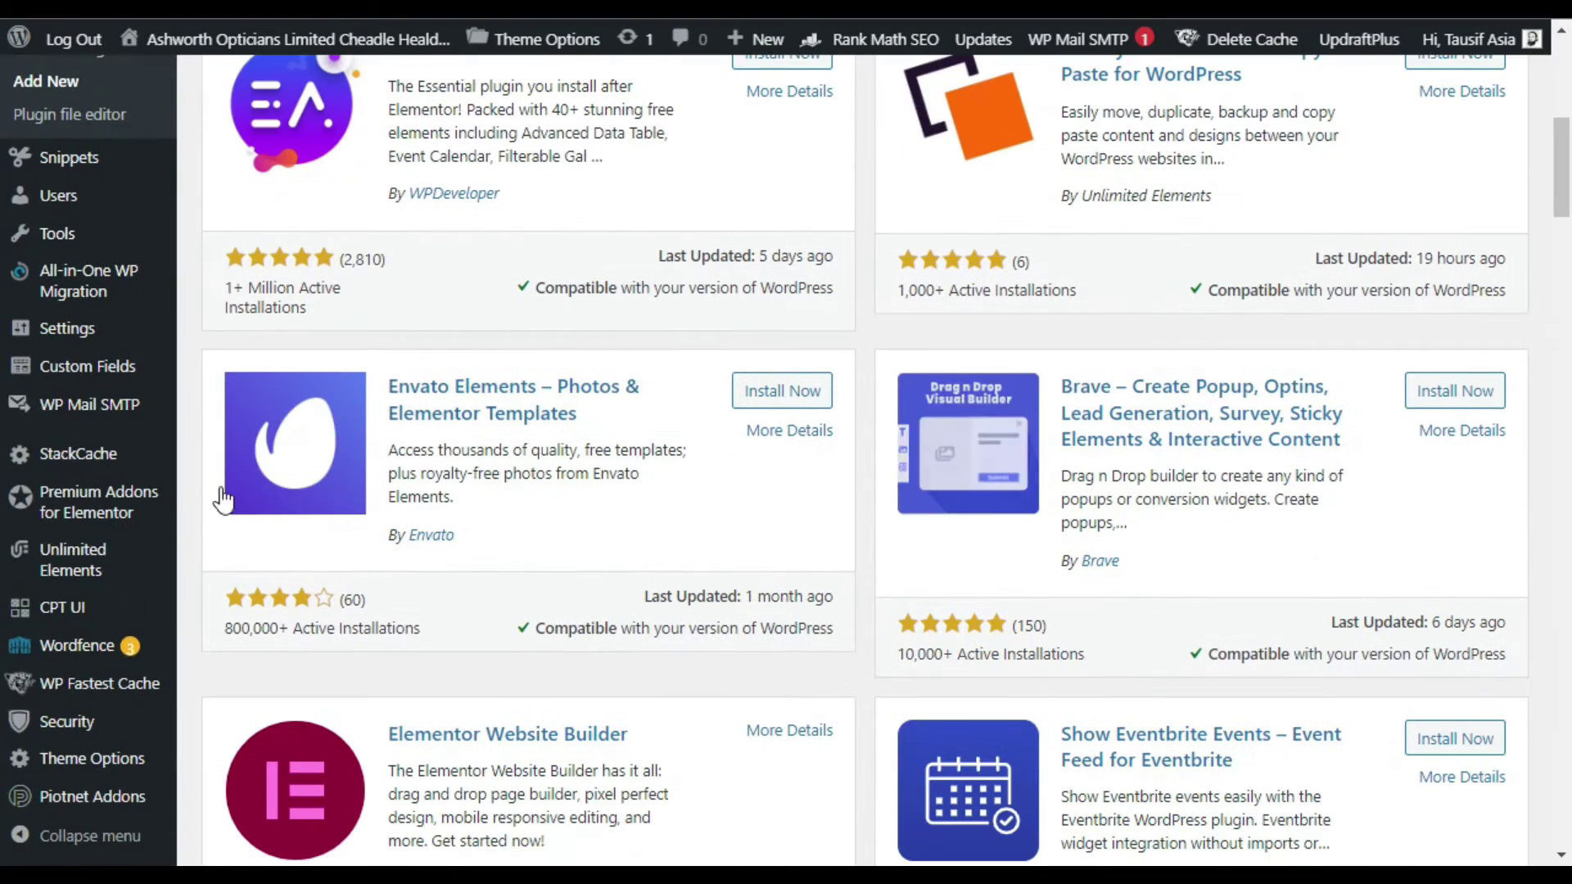
{"action": "mouse_move", "coordinate": [73, 580]}
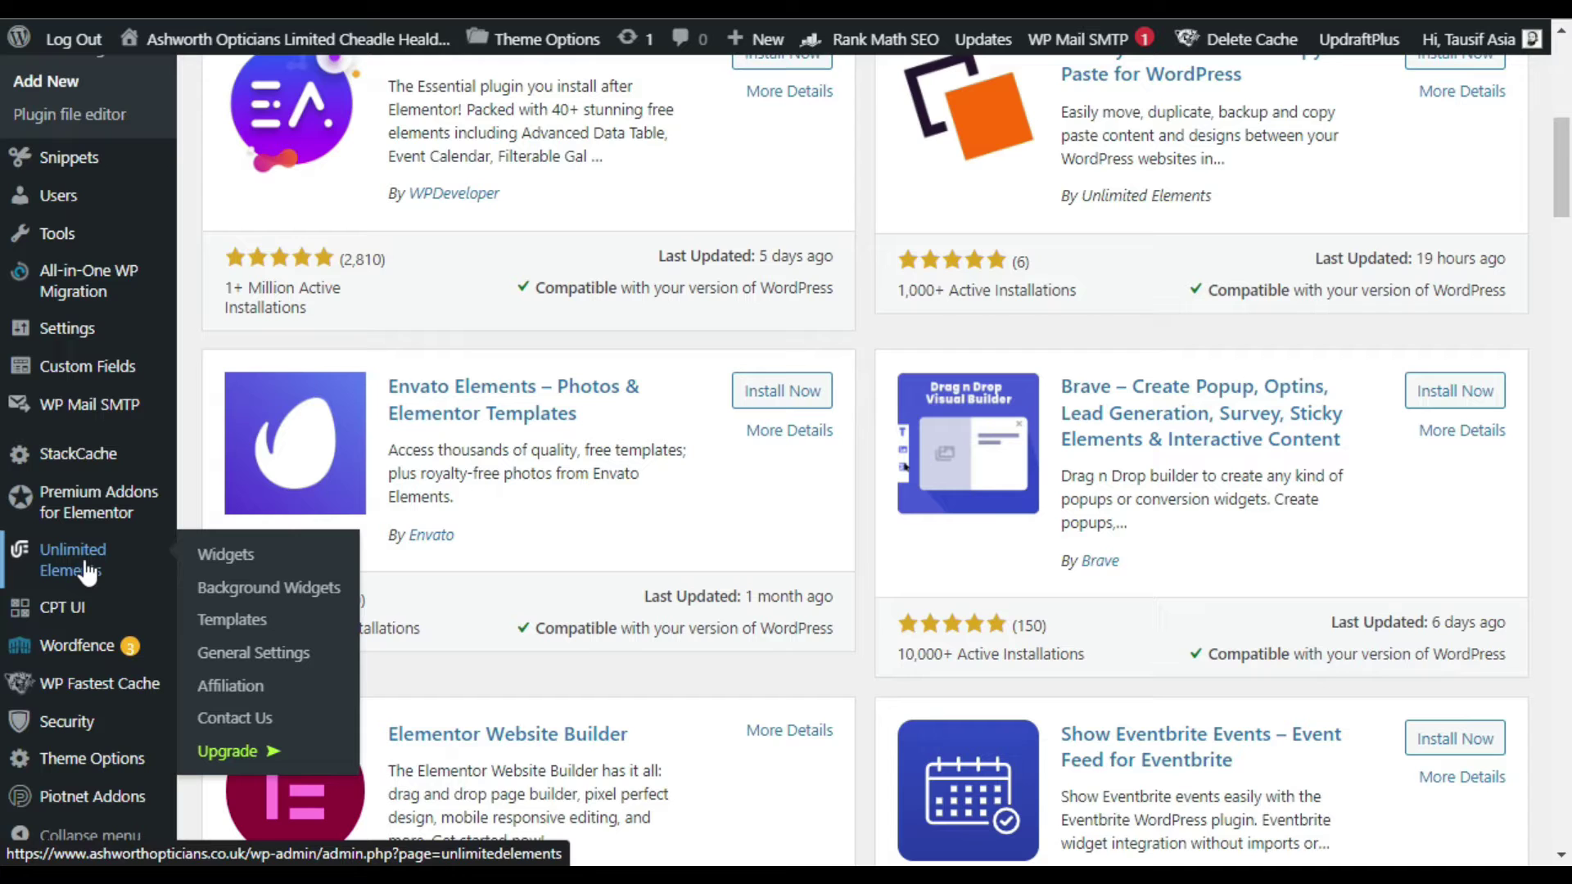
{"action": "left_click", "coordinate": [250, 555]}
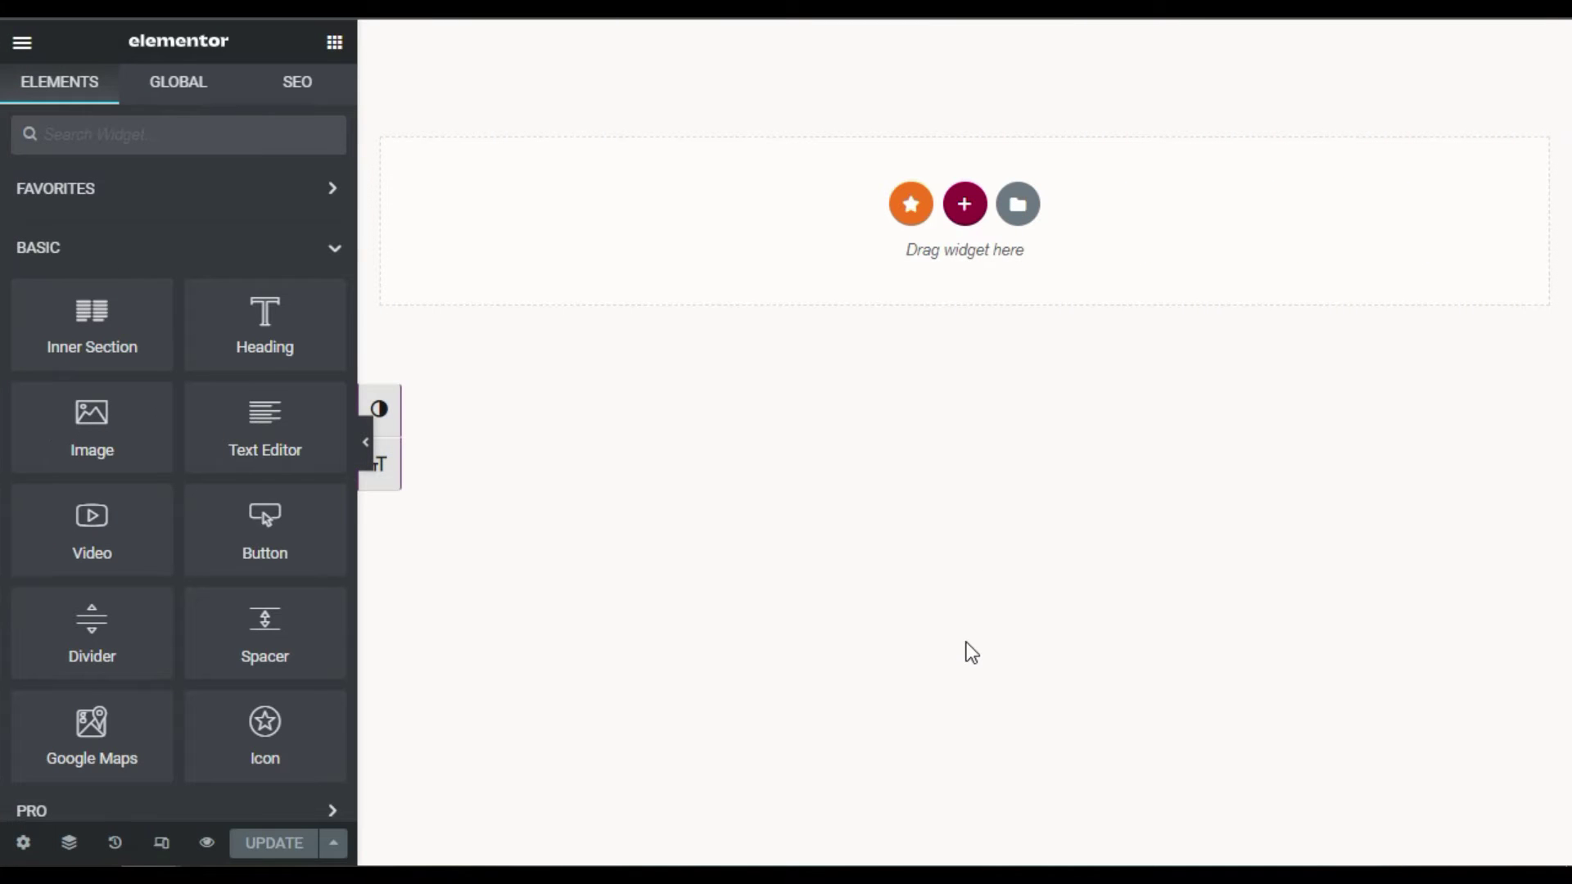
Add a two-column section with its height set to Fit To Screen
{"action": "left_click", "coordinate": [966, 206]}
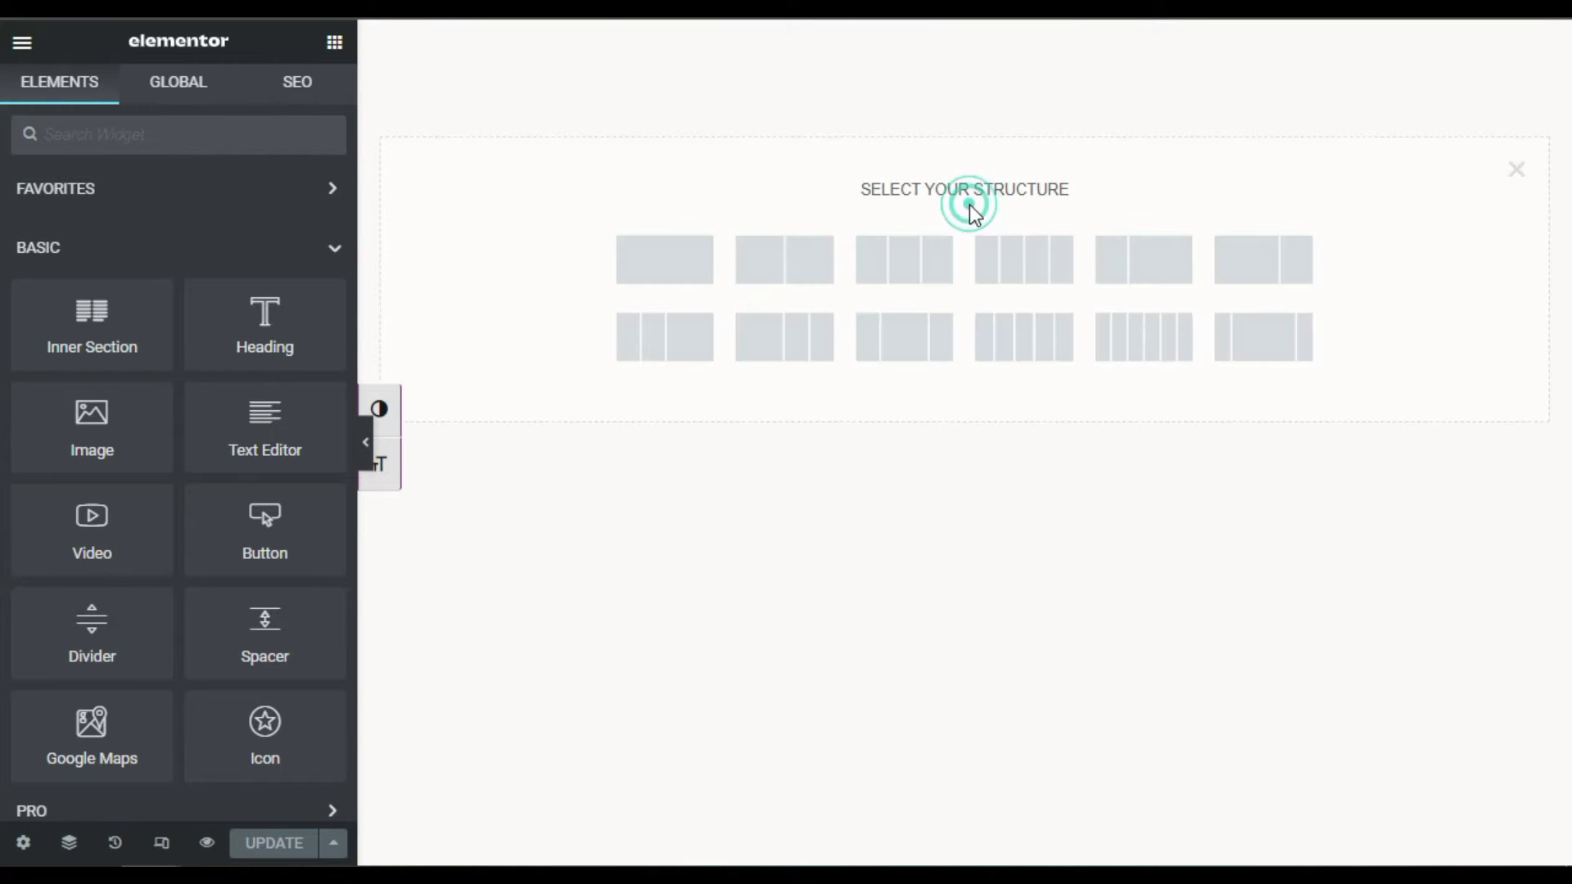
{"action": "left_click", "coordinate": [789, 265]}
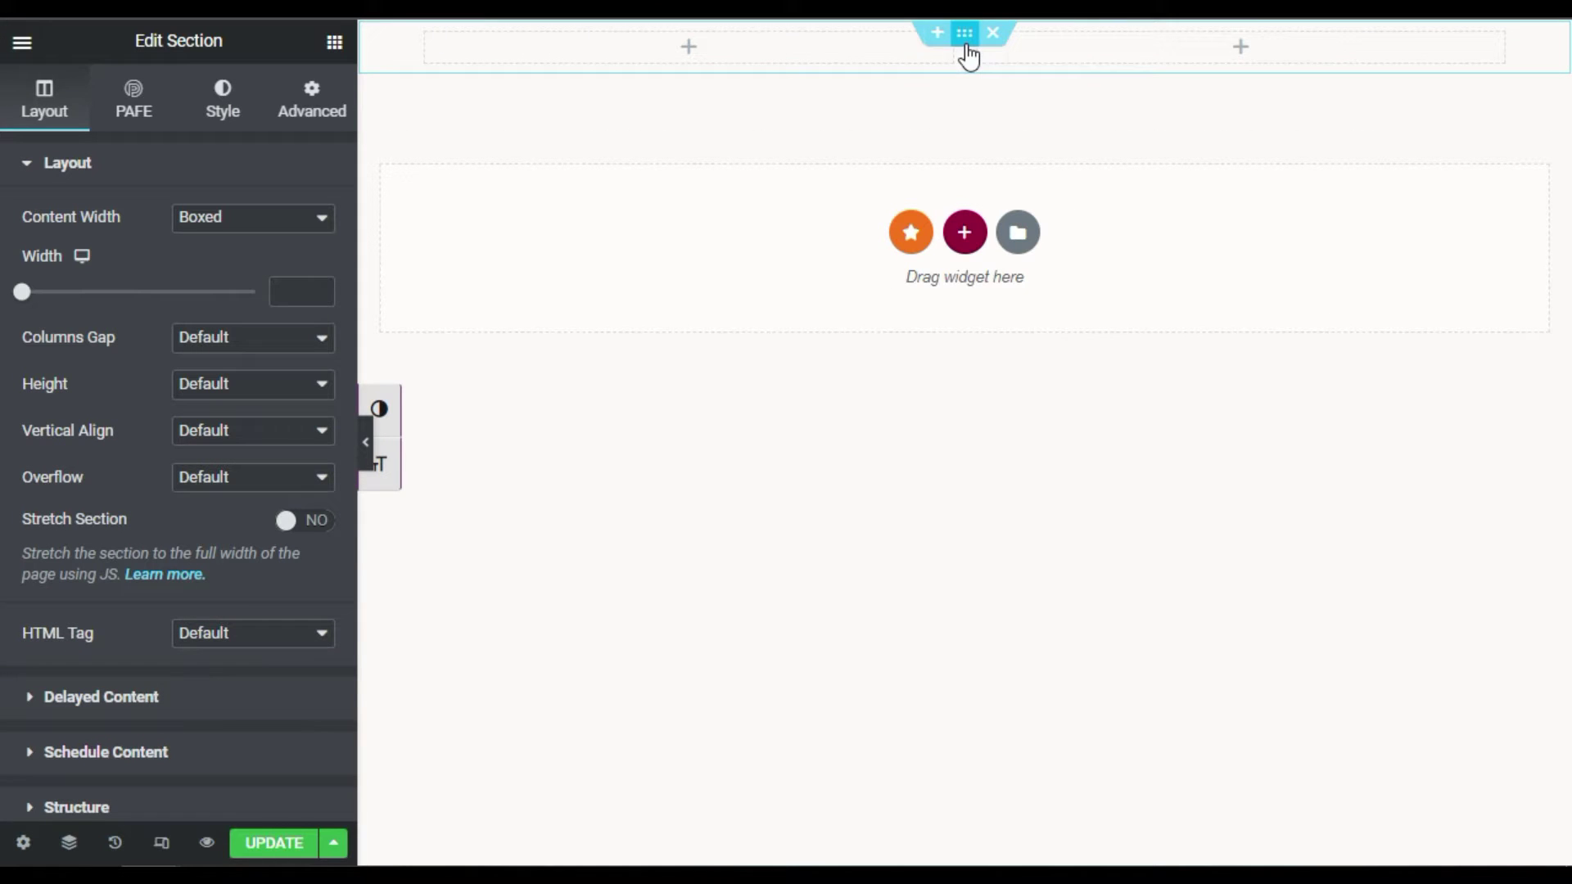
{"action": "left_click", "coordinate": [189, 385]}
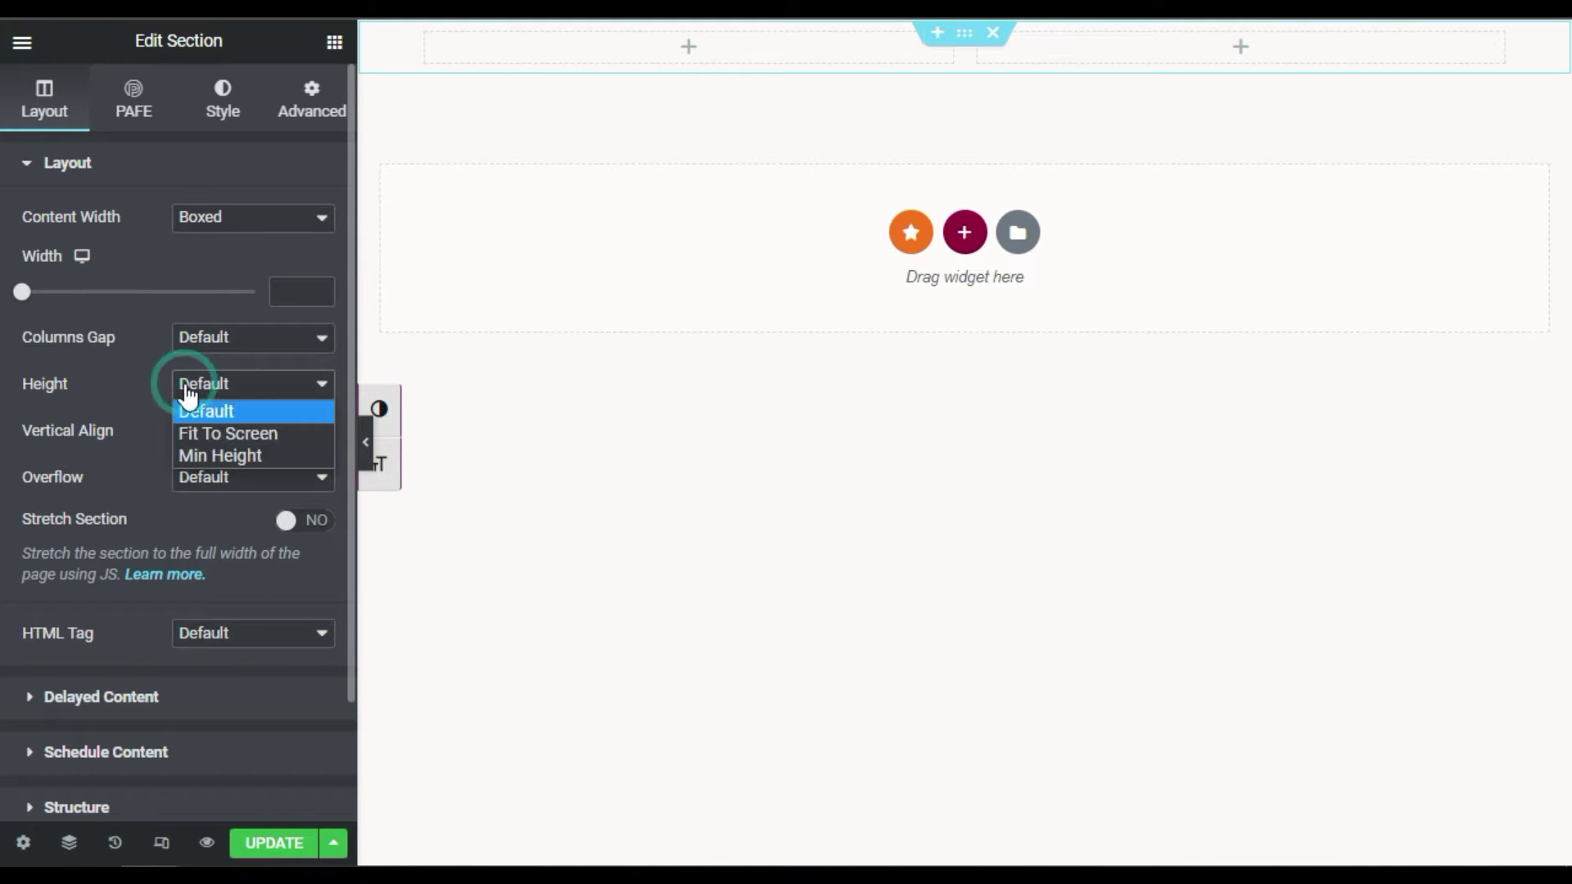
{"action": "left_click", "coordinate": [209, 436]}
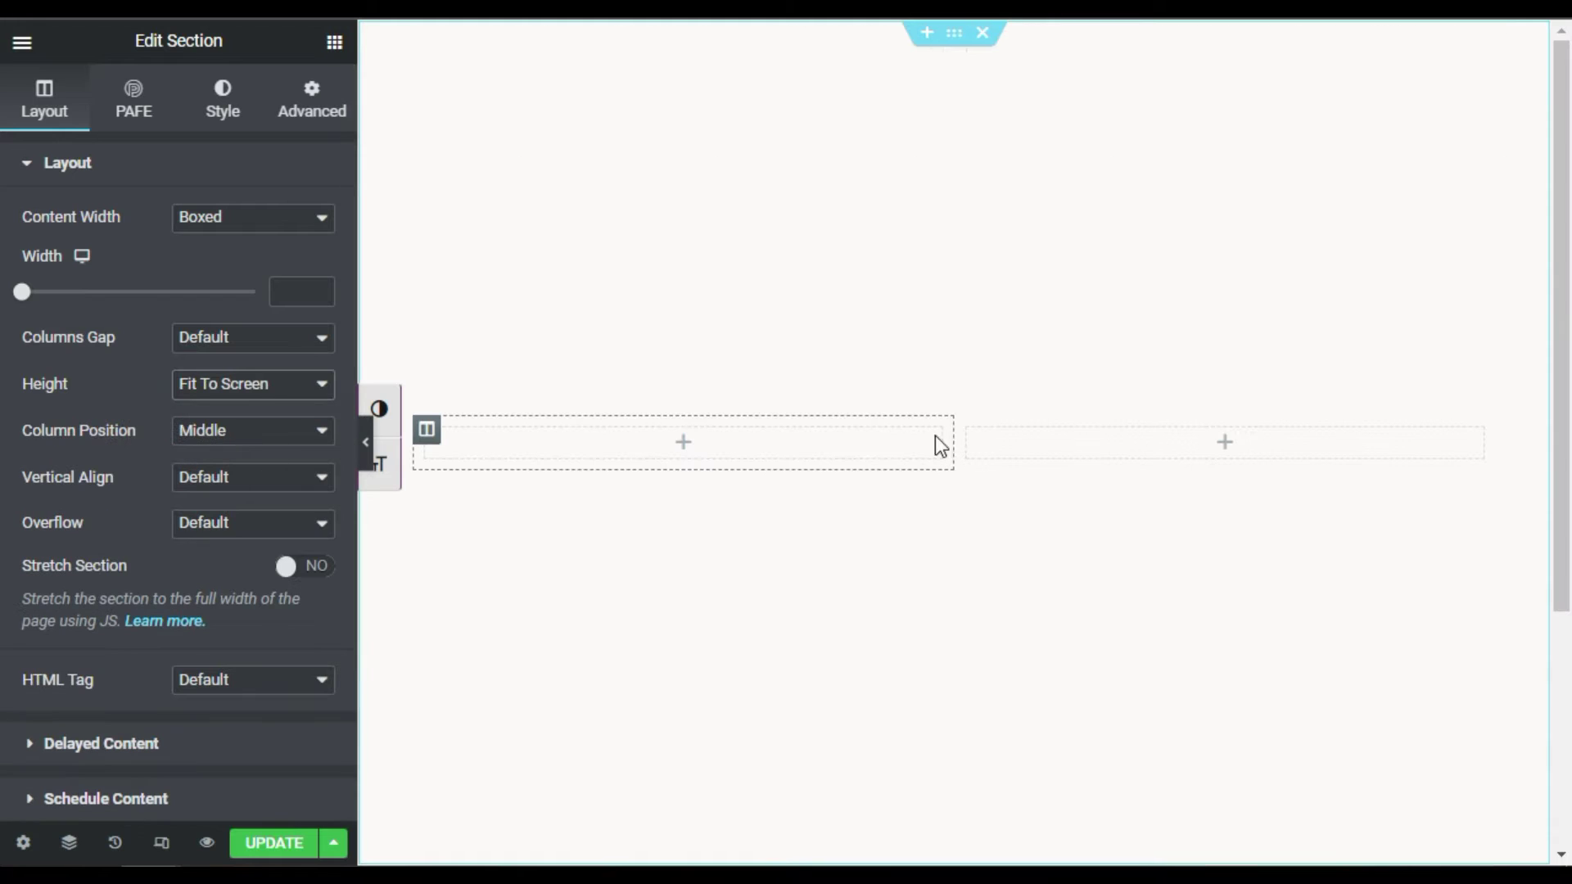
Set the first column width to 40 and place a Heading widget in it
{"action": "left_click", "coordinate": [426, 431]}
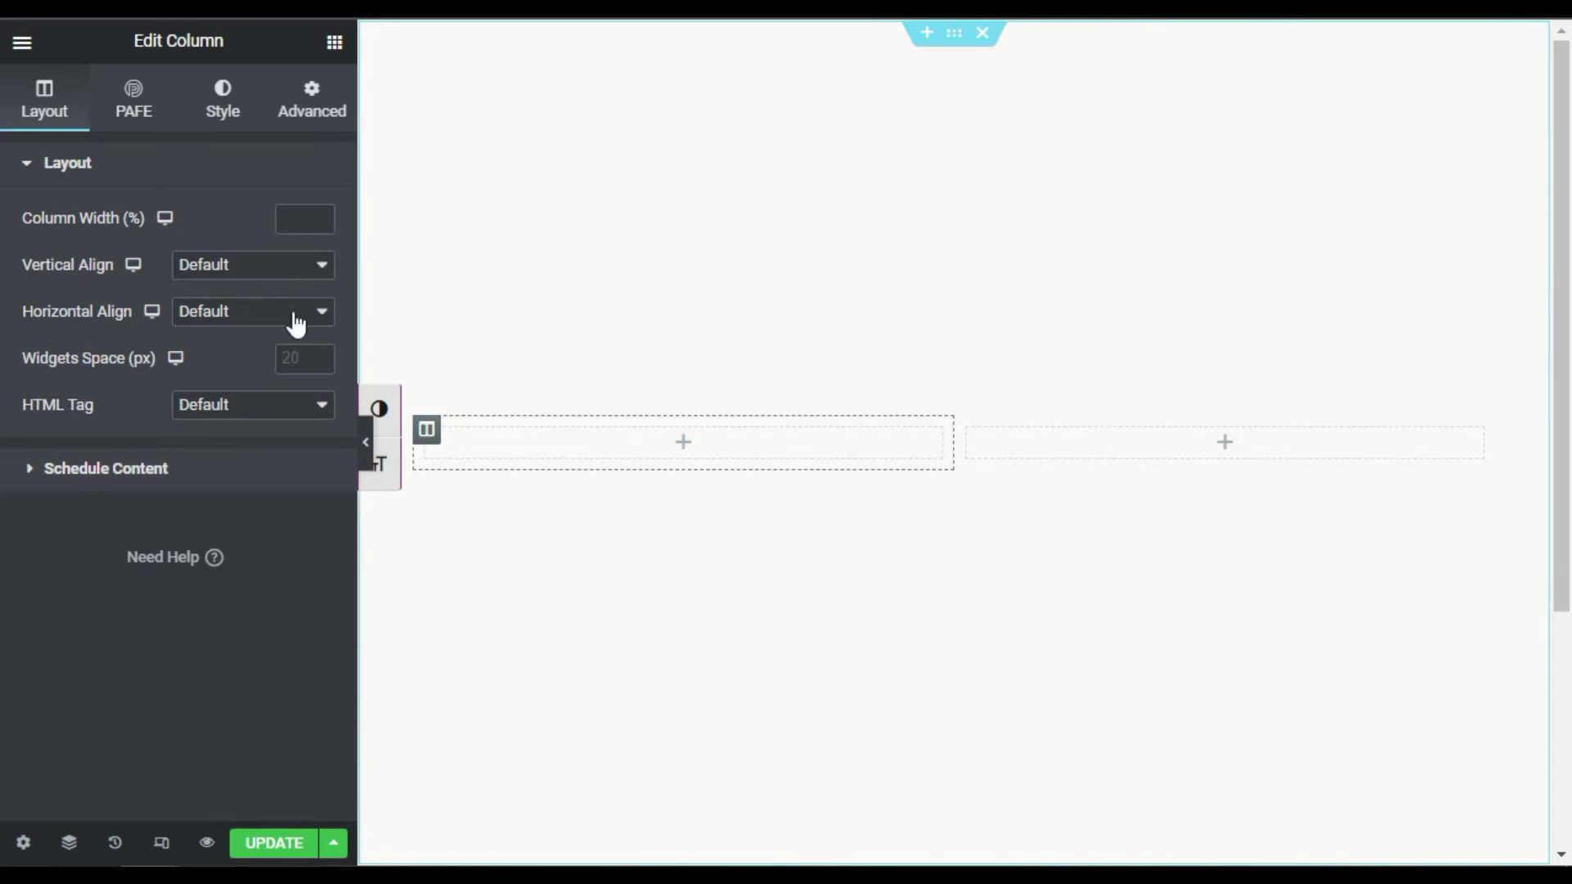
{"action": "left_click", "coordinate": [295, 217]}
{"action": "type", "text": "40"}
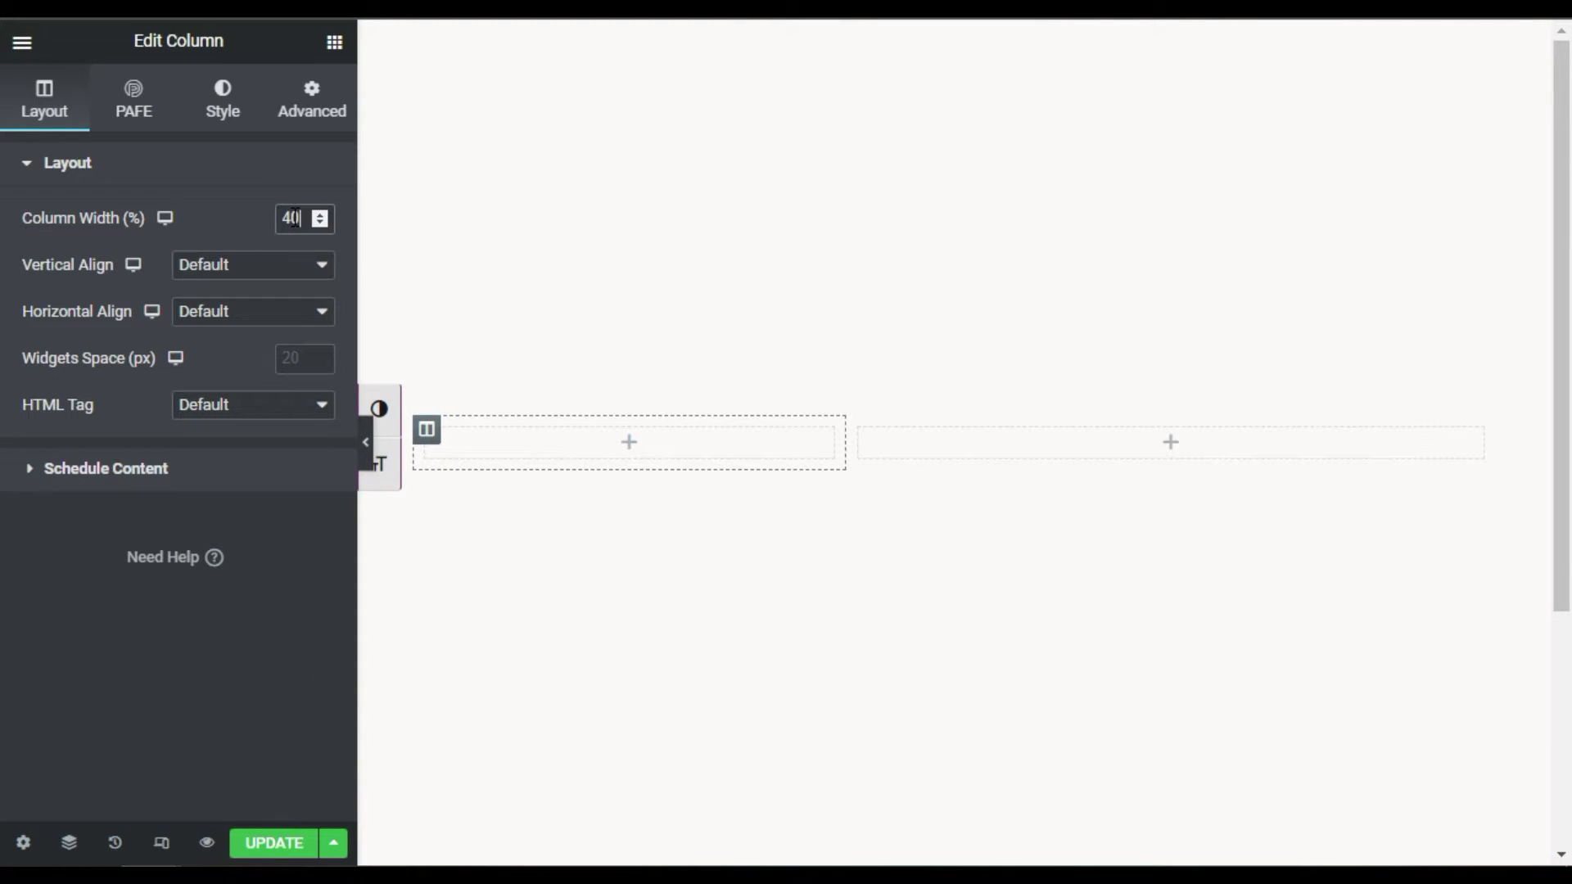
{"action": "left_click", "coordinate": [334, 42]}
{"action": "left_click_drag", "start_coordinate": [298, 334], "coordinate": [465, 439]}
Add a Text Editor paragraph and a Button below the heading in the left column
{"action": "left_click", "coordinate": [331, 43]}
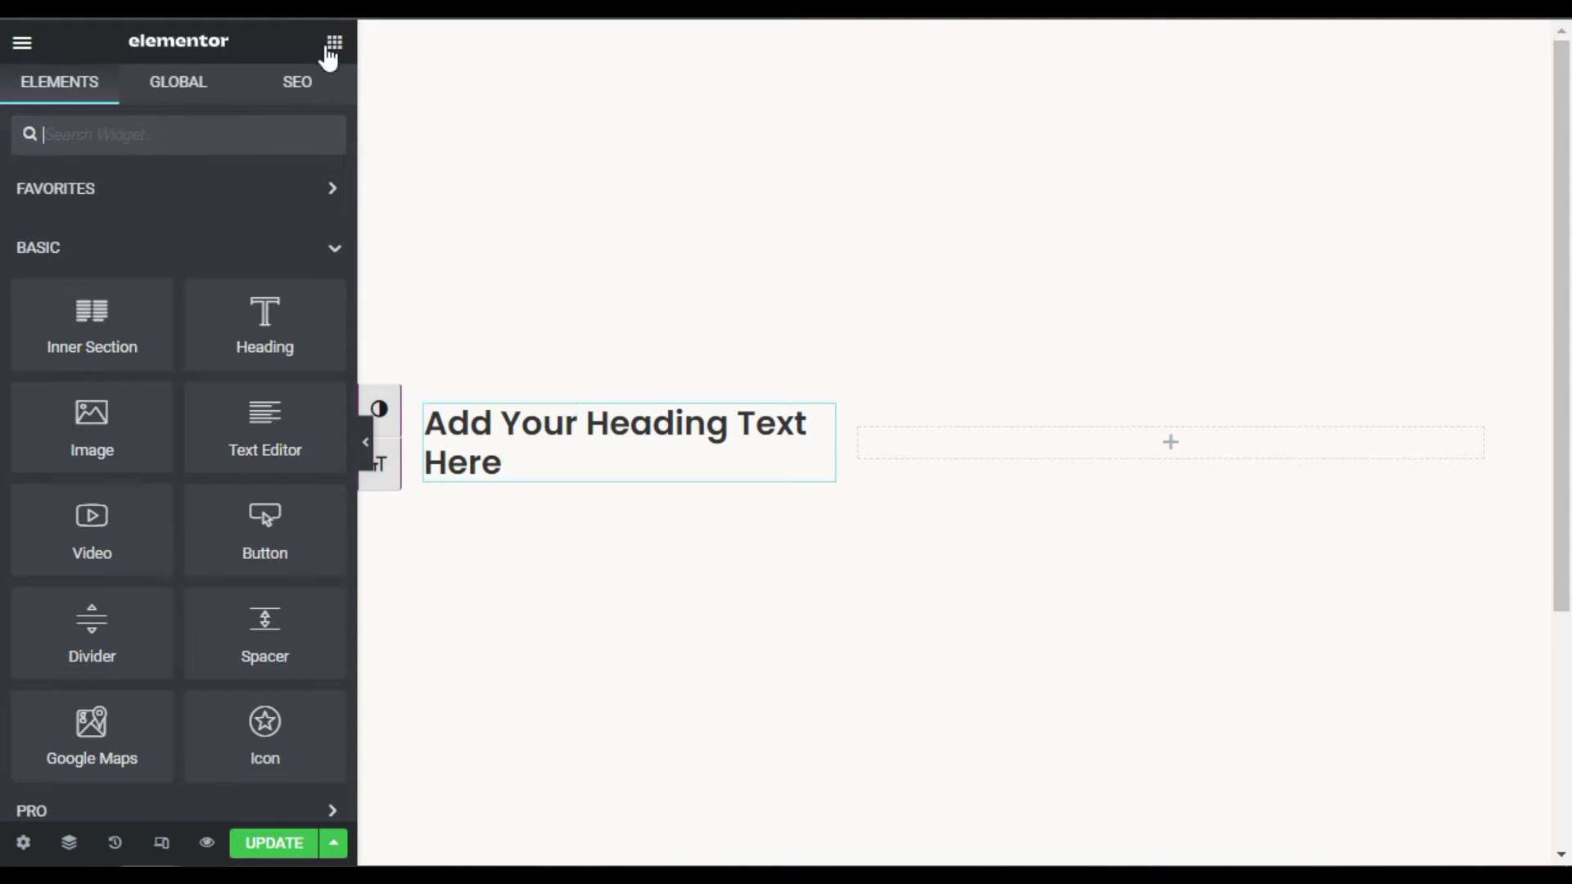
{"action": "left_click_drag", "start_coordinate": [270, 446], "coordinate": [584, 499]}
{"action": "left_click", "coordinate": [333, 44]}
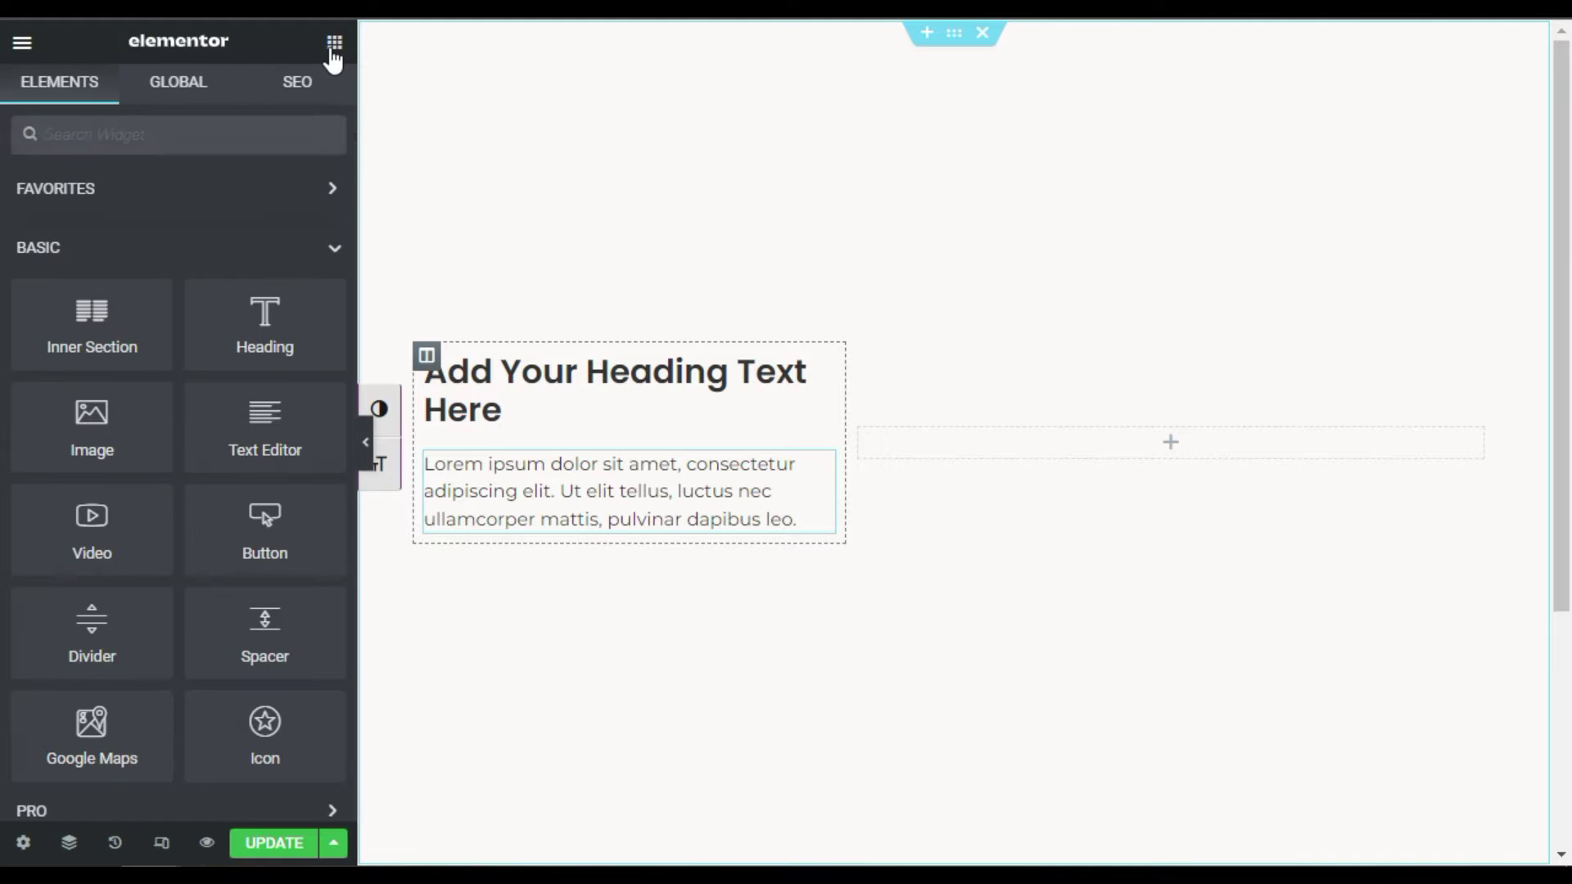
{"action": "left_click_drag", "start_coordinate": [233, 543], "coordinate": [582, 524]}
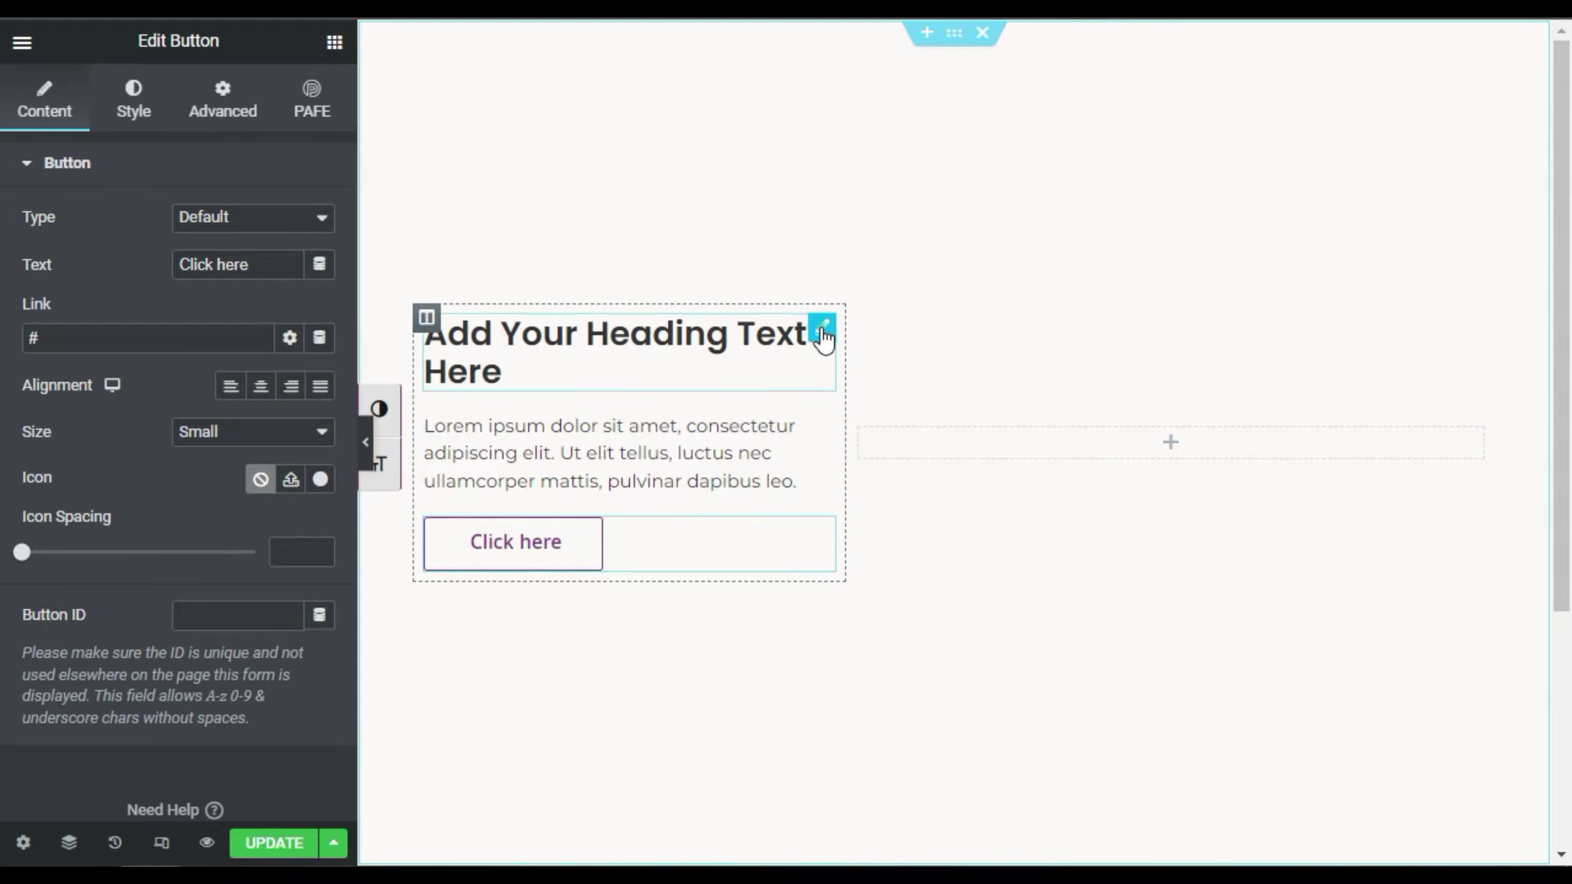
Change the heading title to 'See Our Works'
{"action": "left_click", "coordinate": [823, 330]}
{"action": "left_click", "coordinate": [36, 257]}
{"action": "left_click", "coordinate": [105, 280]}
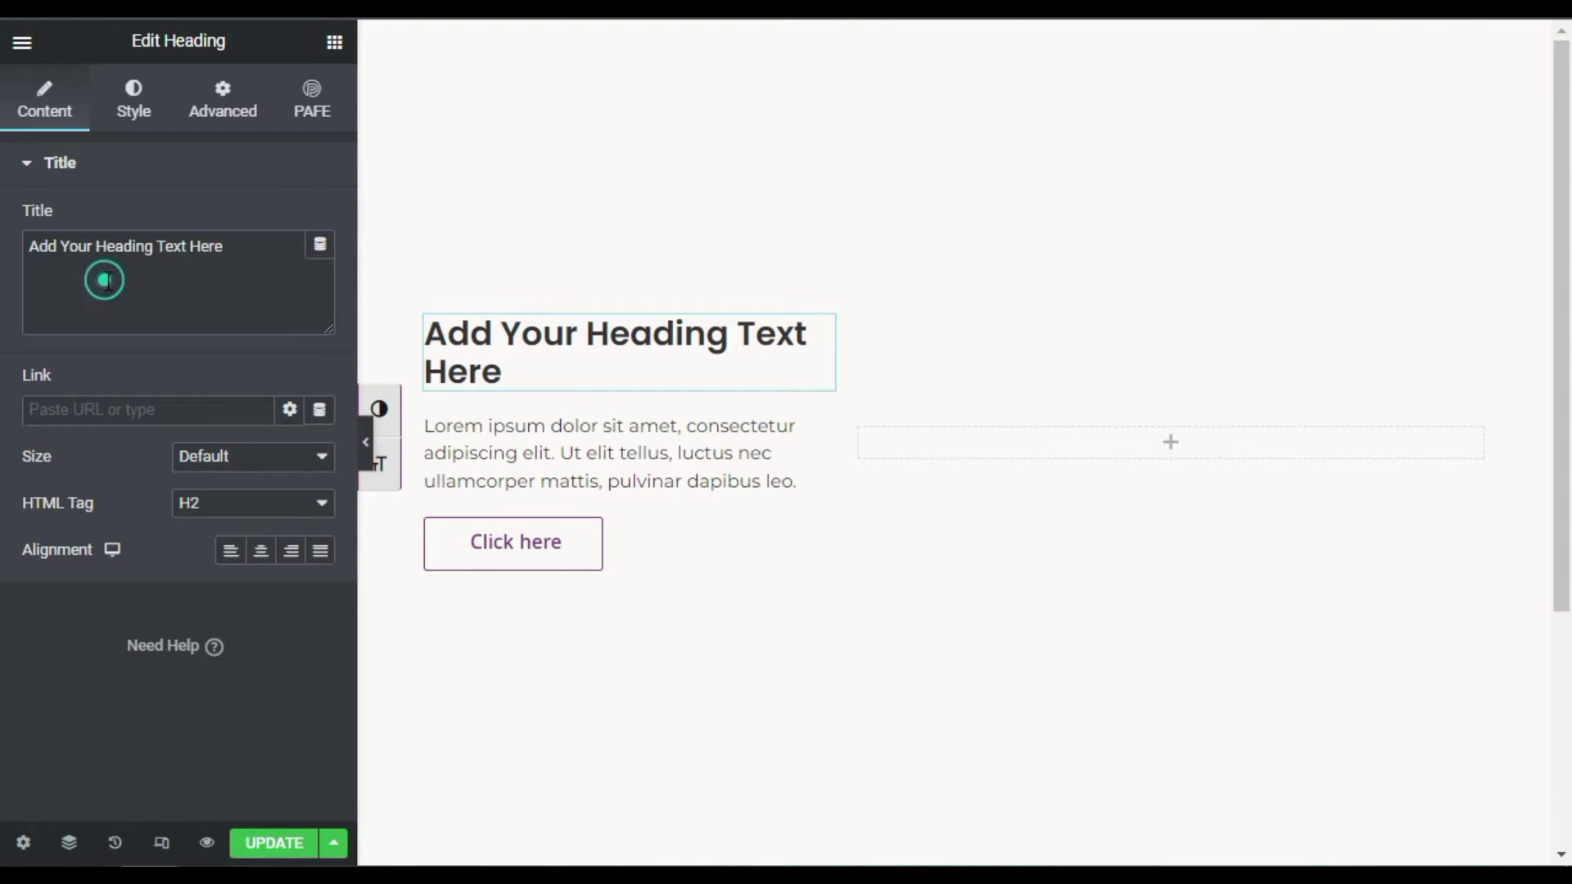
{"action": "key", "text": "ctrl+a"}
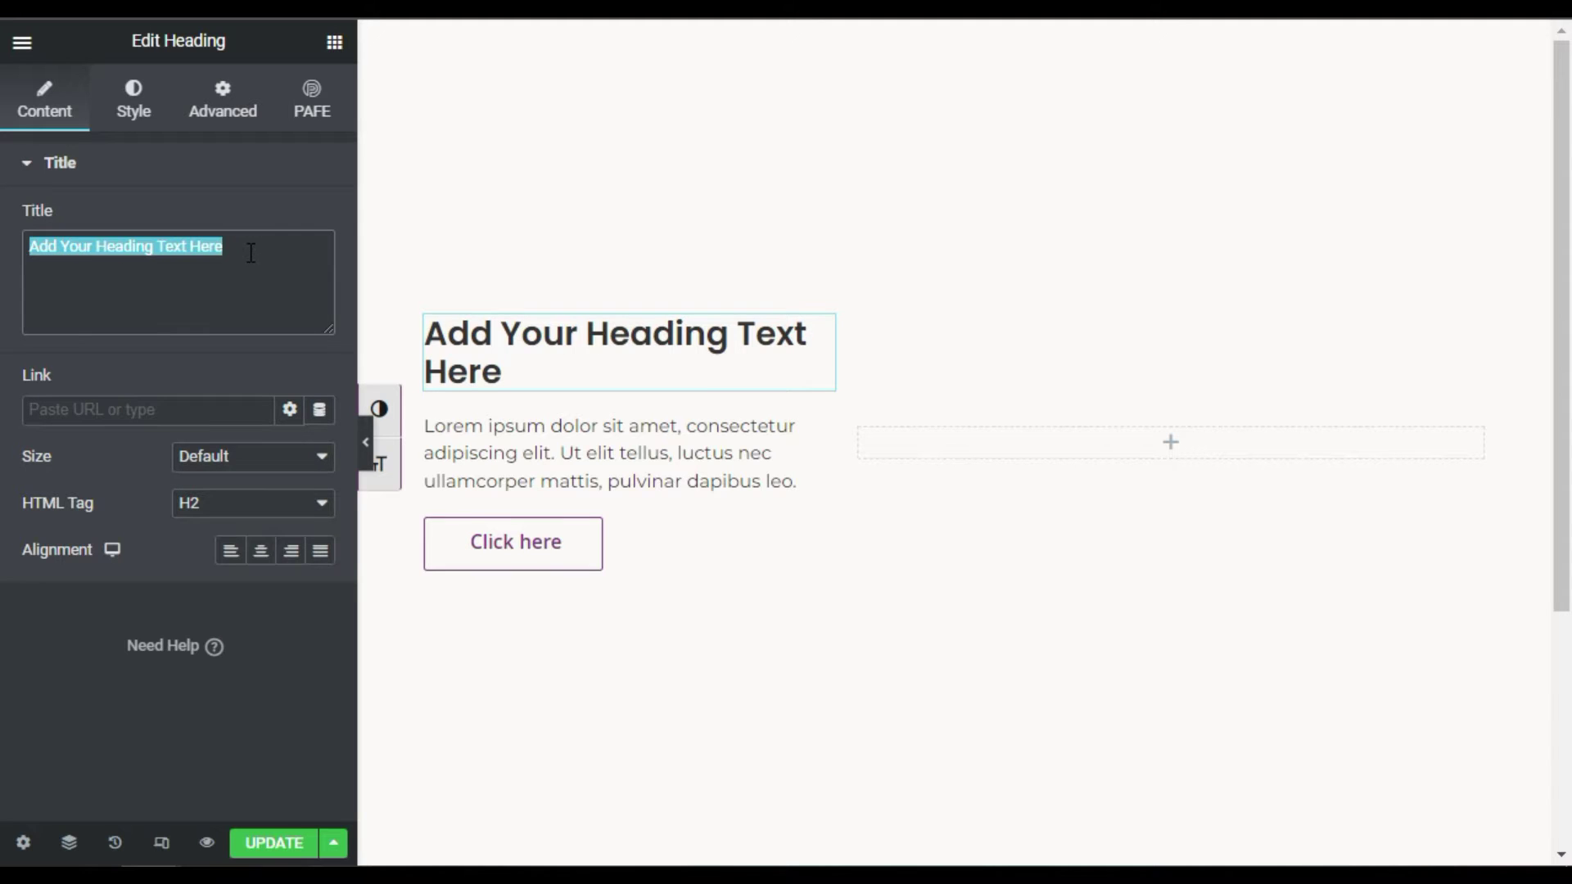
{"action": "type", "text": "See O"}
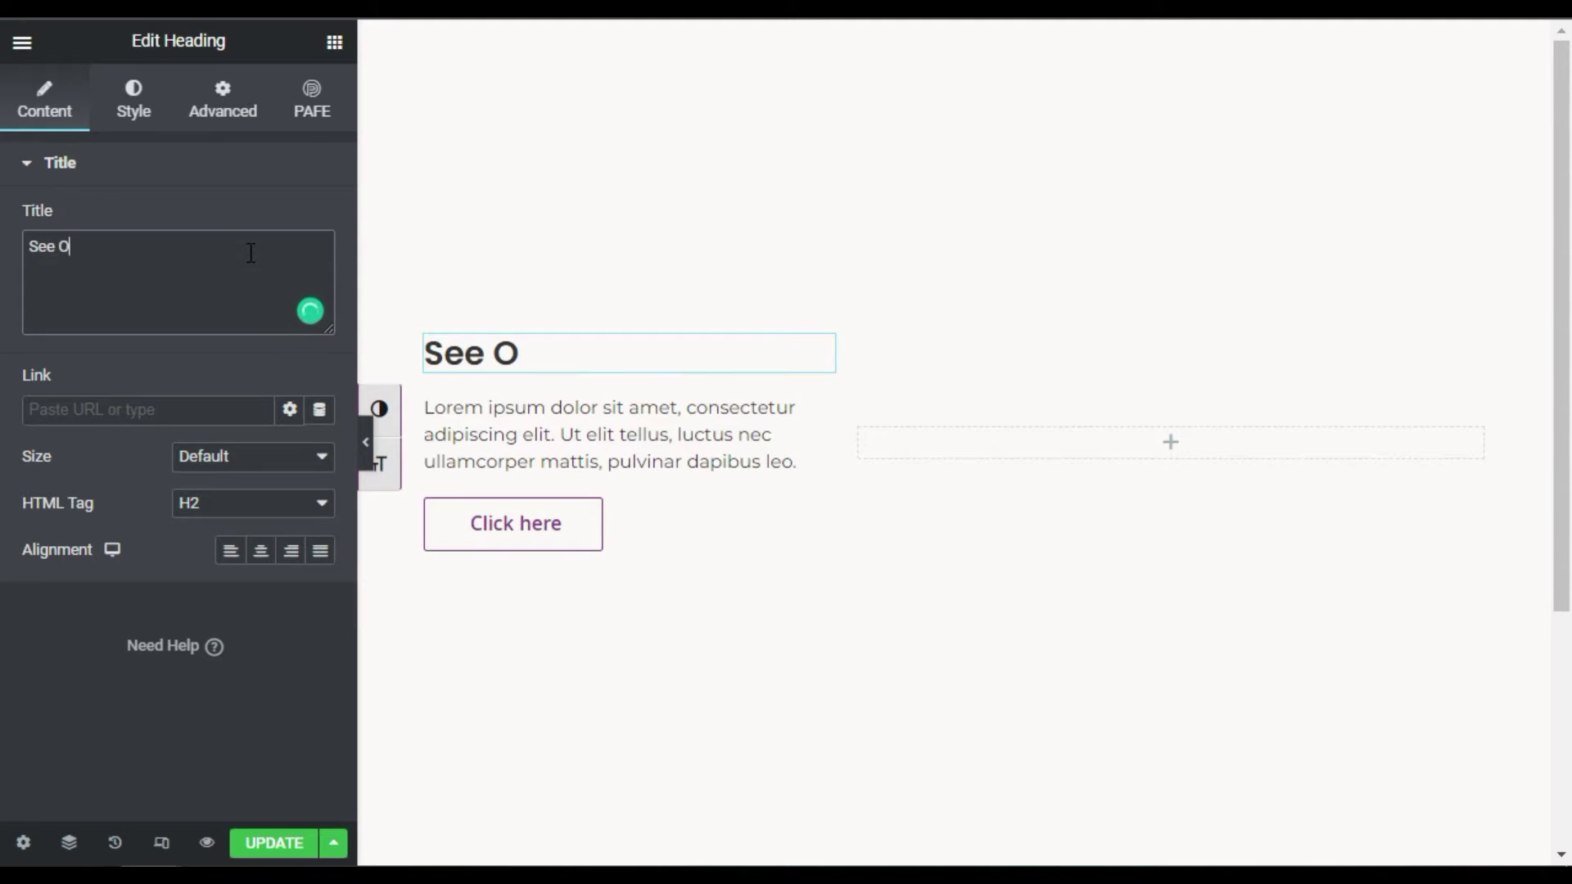
{"action": "type", "text": "ur Workd"}
{"action": "key", "text": "BackSpace"}
{"action": "type", "text": "s"}
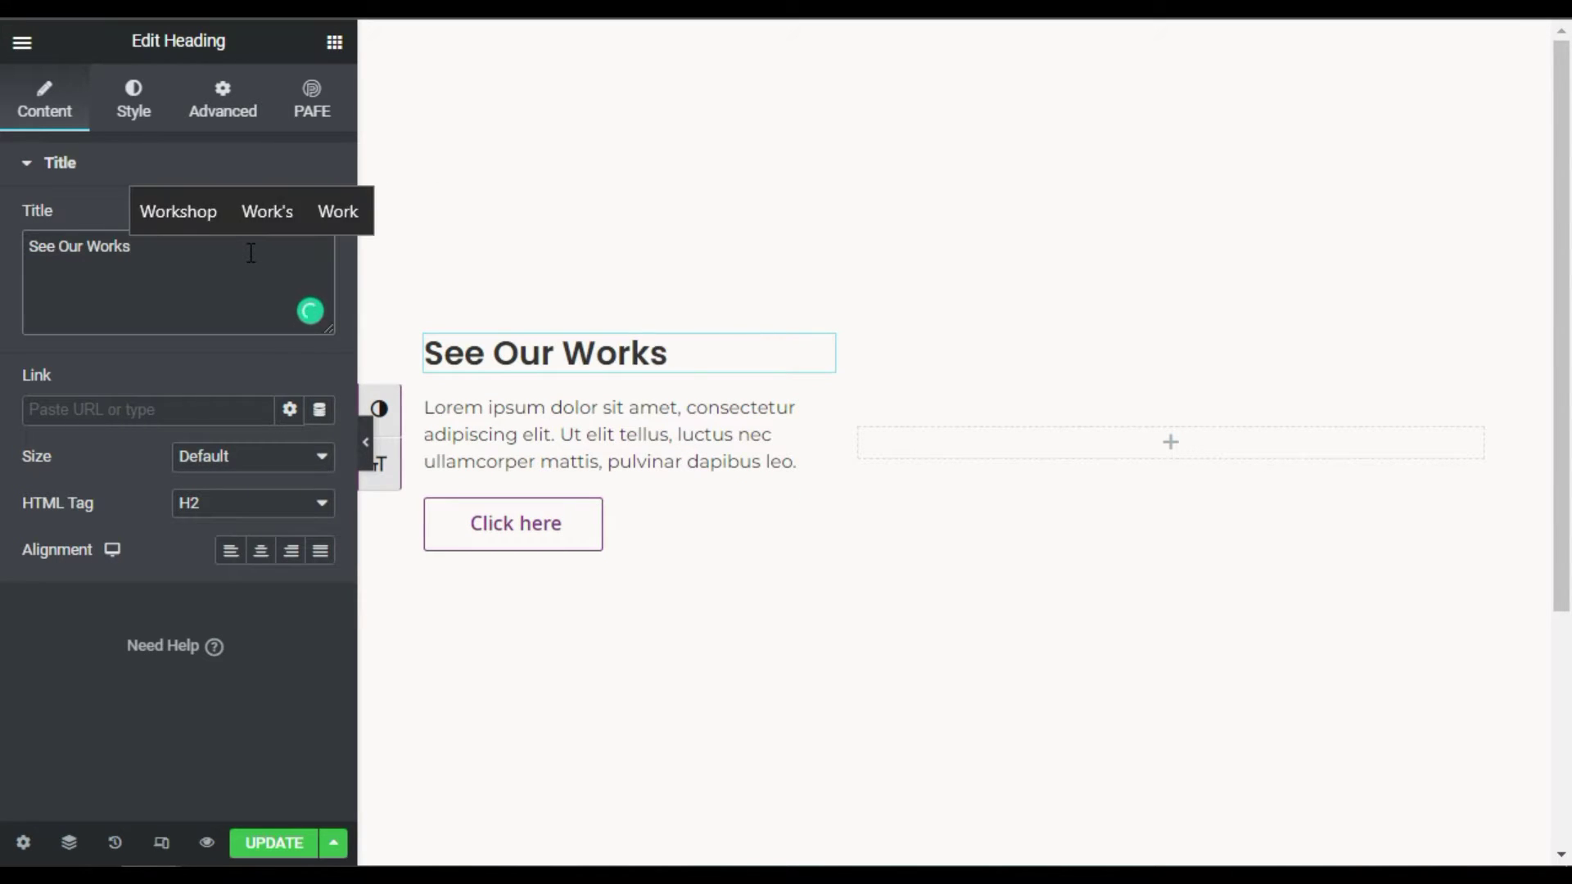
Set the heading text colour to black
{"action": "left_click", "coordinate": [140, 105]}
{"action": "left_click", "coordinate": [325, 223]}
{"action": "left_click_drag", "start_coordinate": [253, 376], "coordinate": [29, 491]}
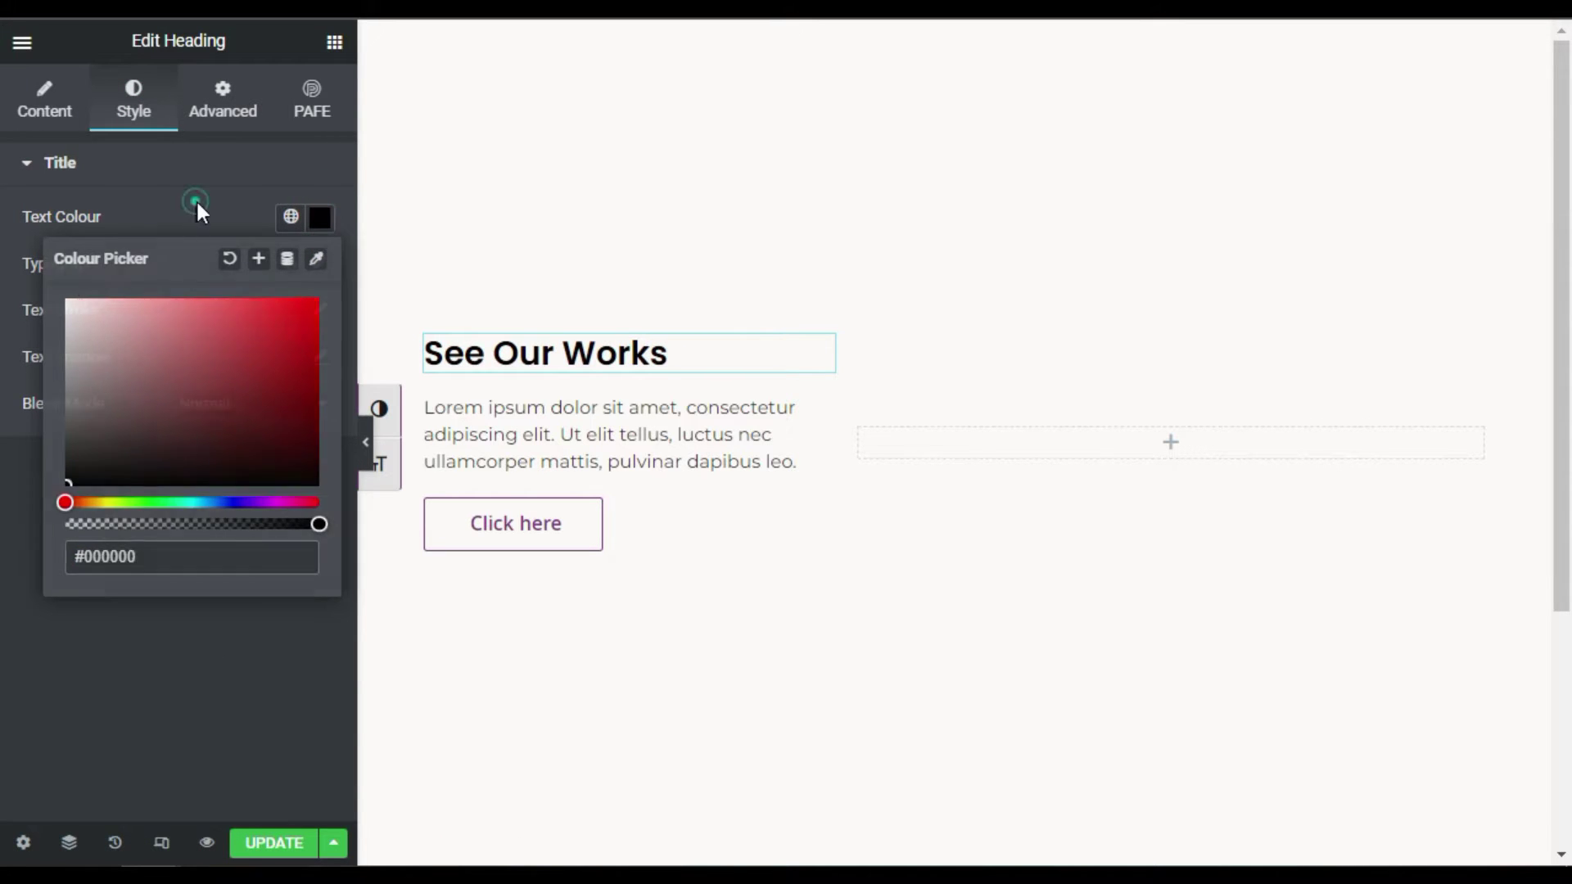
{"action": "left_click", "coordinate": [190, 164]}
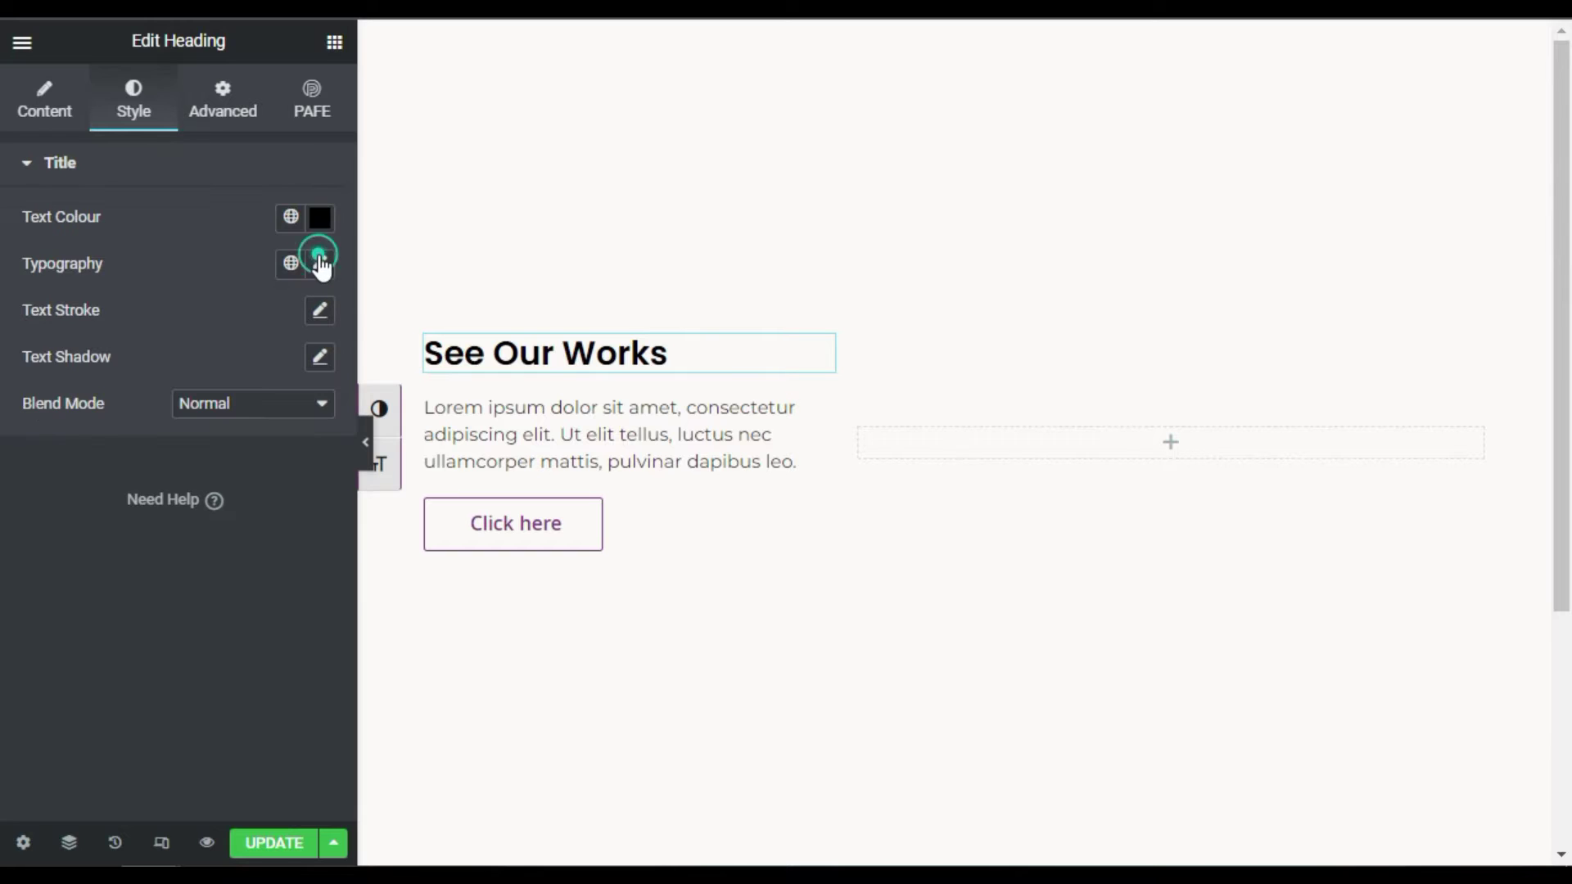
Give the heading Poppins typography at size 70 and weight 700
{"action": "left_click", "coordinate": [321, 265]}
{"action": "left_click", "coordinate": [274, 397]}
{"action": "type", "text": "popp"}
{"action": "left_click", "coordinate": [286, 459]}
{"action": "left_click", "coordinate": [274, 442]}
{"action": "type", "text": "70"}
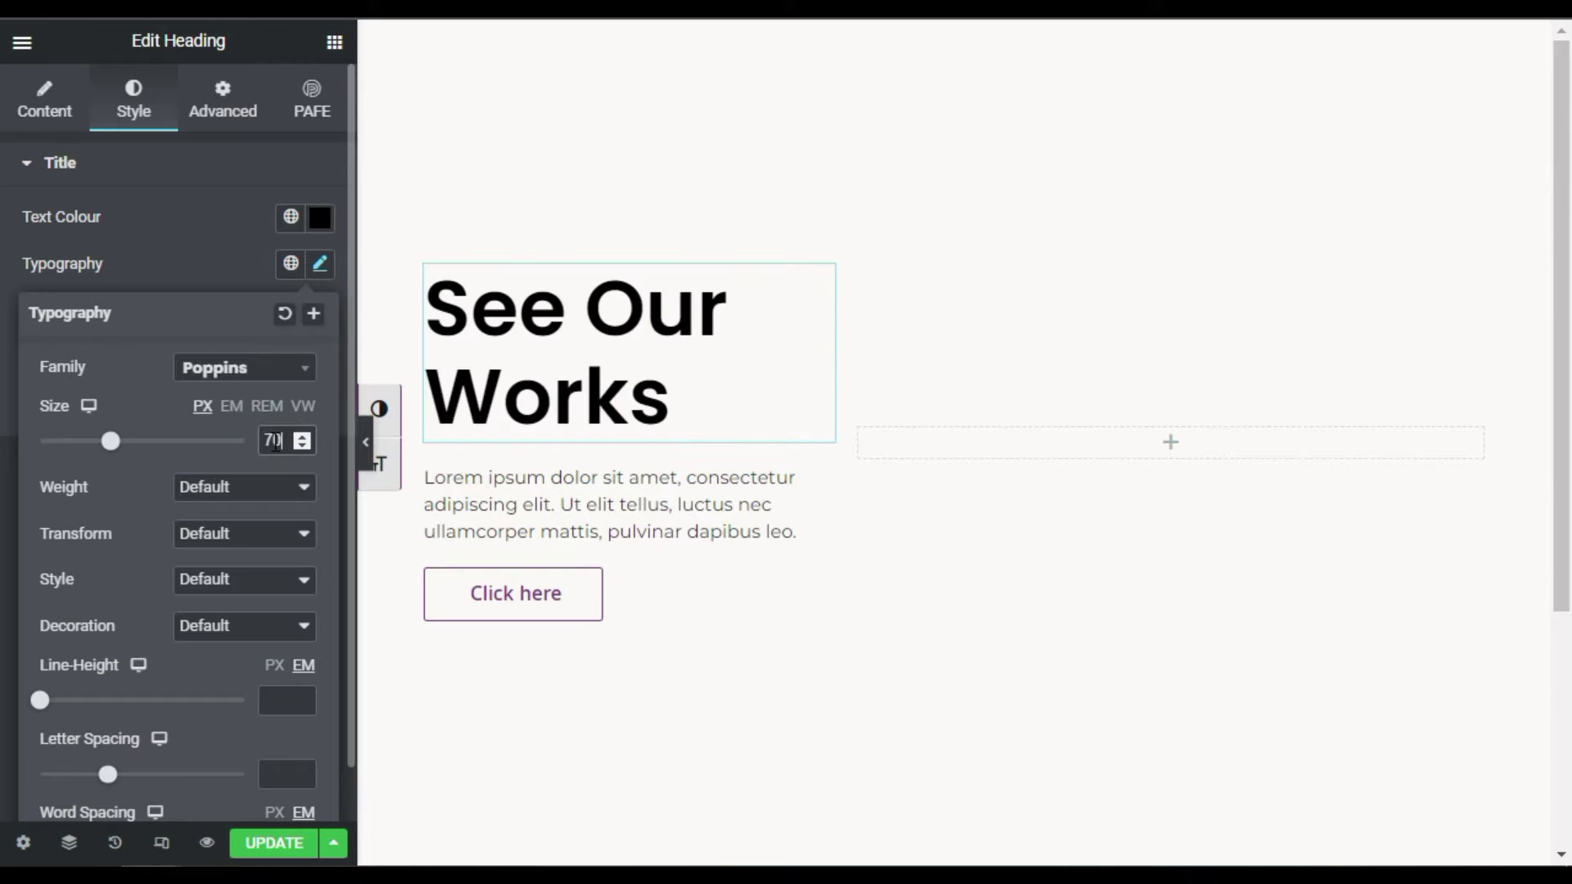
{"action": "left_click", "coordinate": [265, 491]}
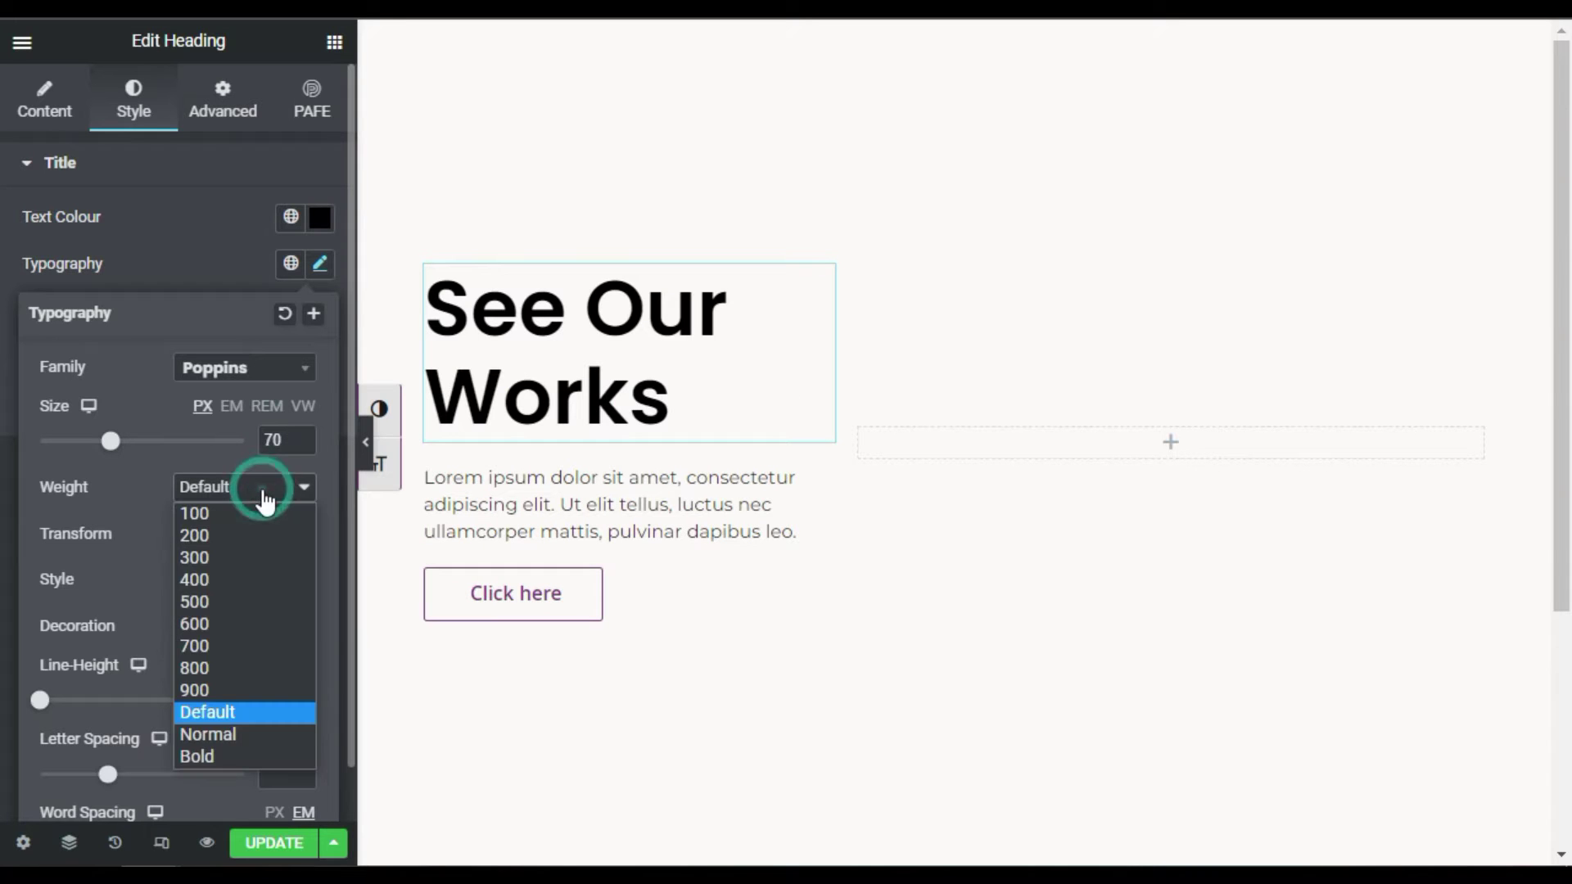
{"action": "left_click", "coordinate": [273, 650]}
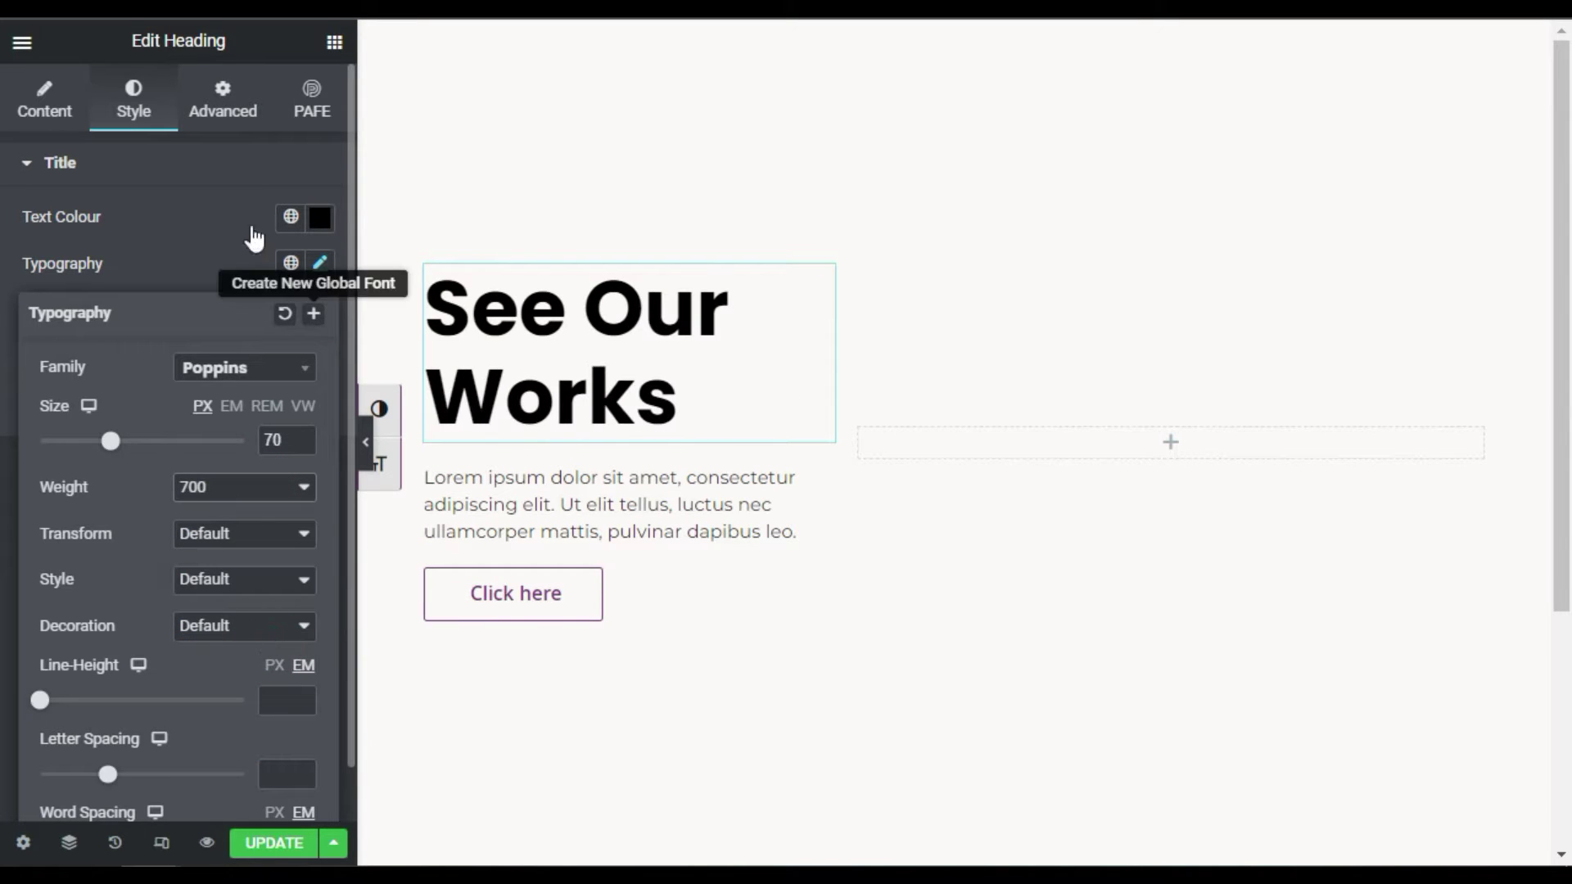
{"action": "left_click", "coordinate": [225, 264]}
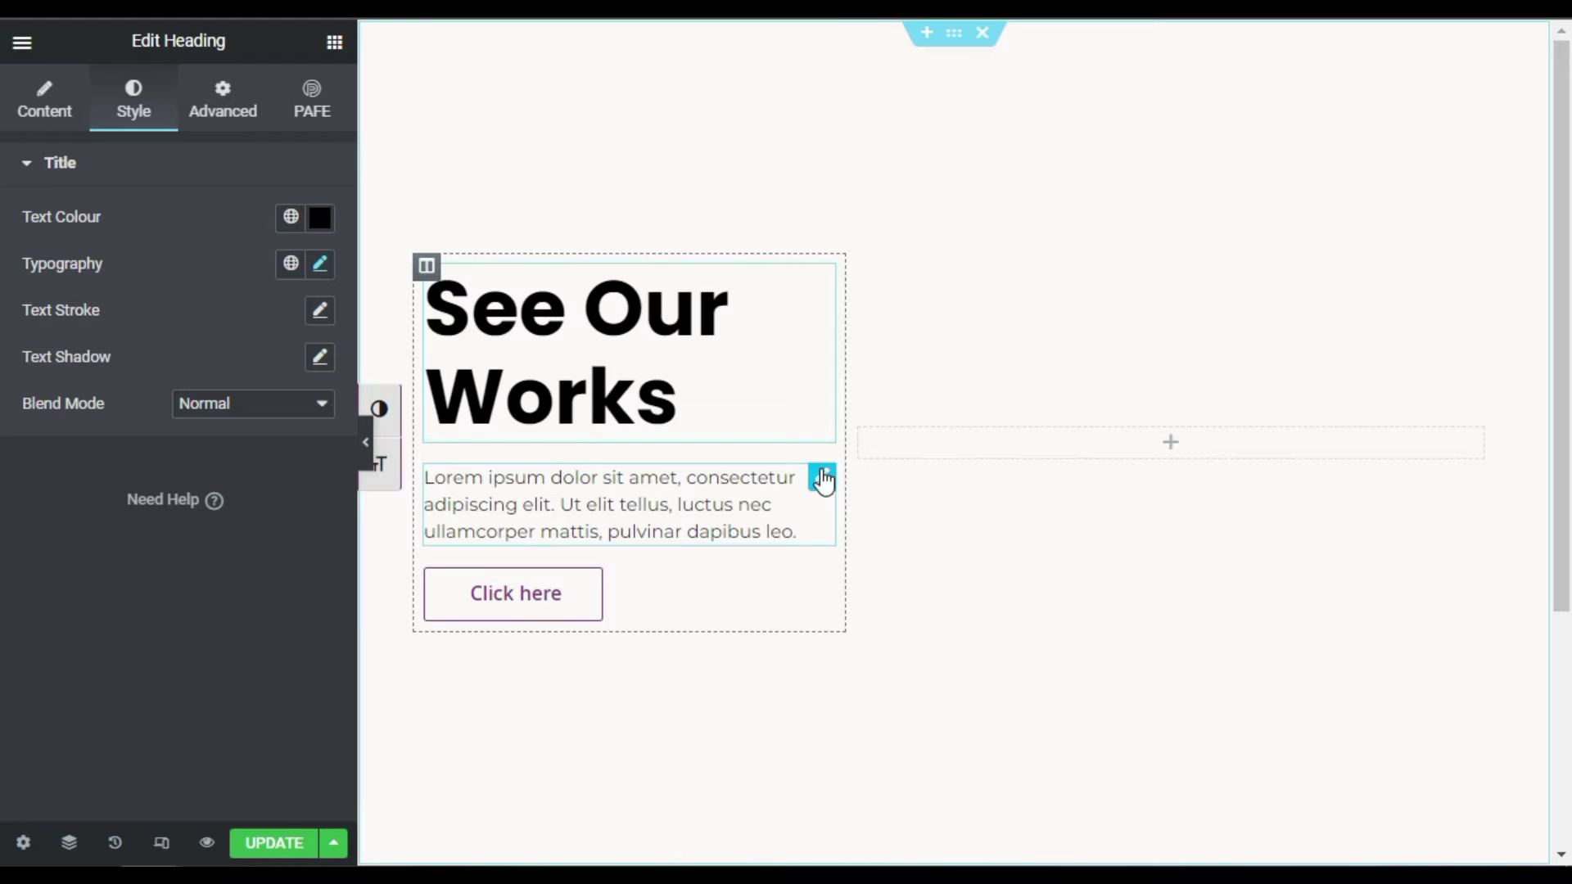
Set the paragraph text colour to black
{"action": "left_click", "coordinate": [822, 475]}
{"action": "left_click", "coordinate": [231, 550]}
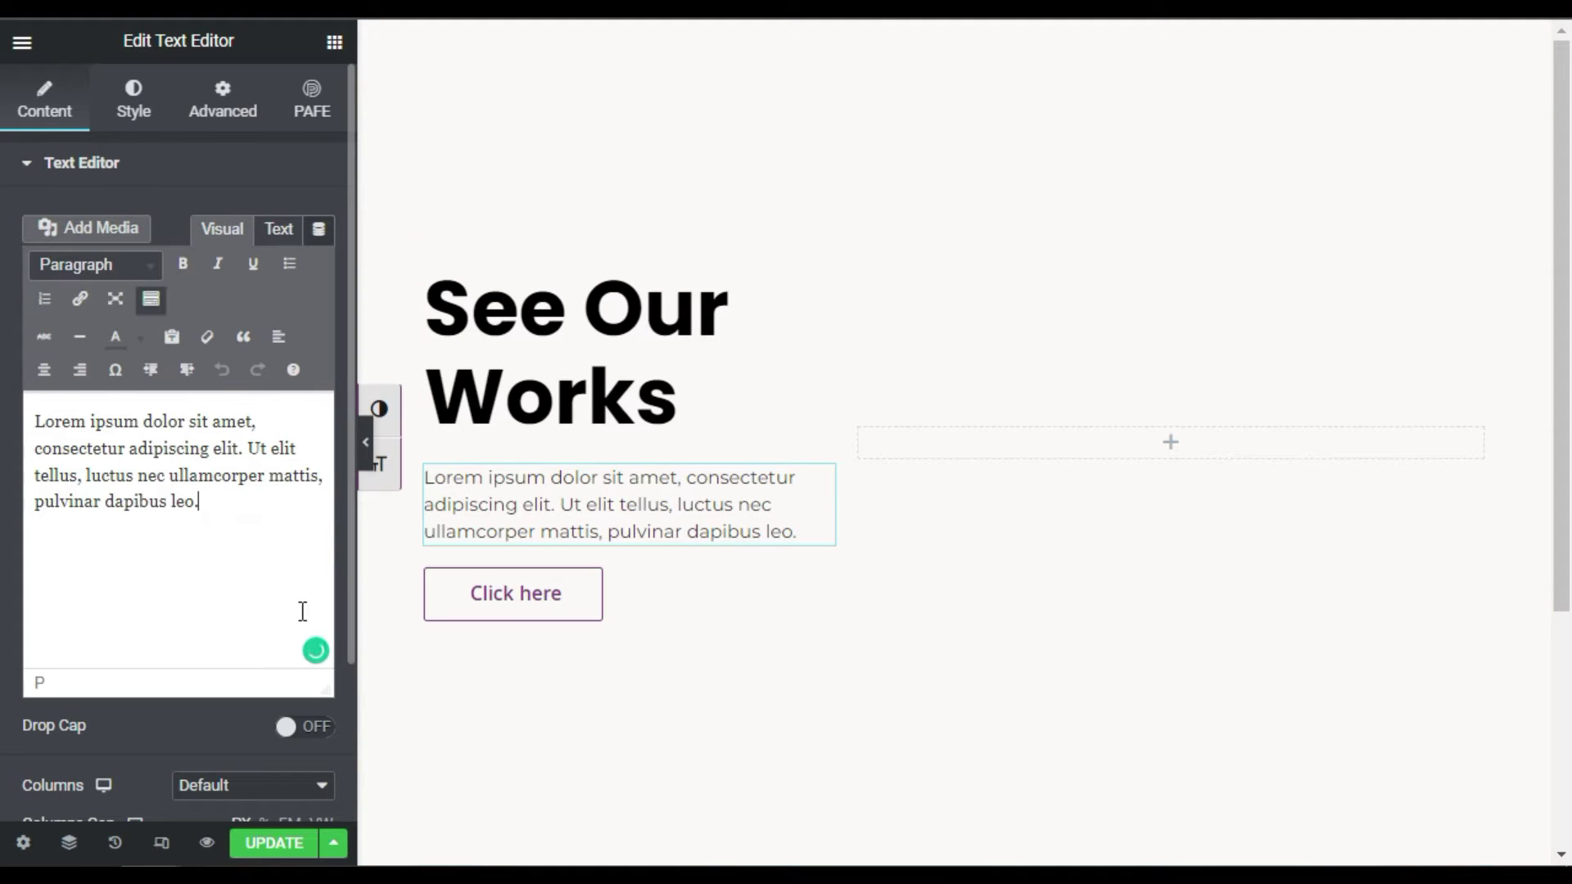
{"action": "left_click", "coordinate": [150, 129]}
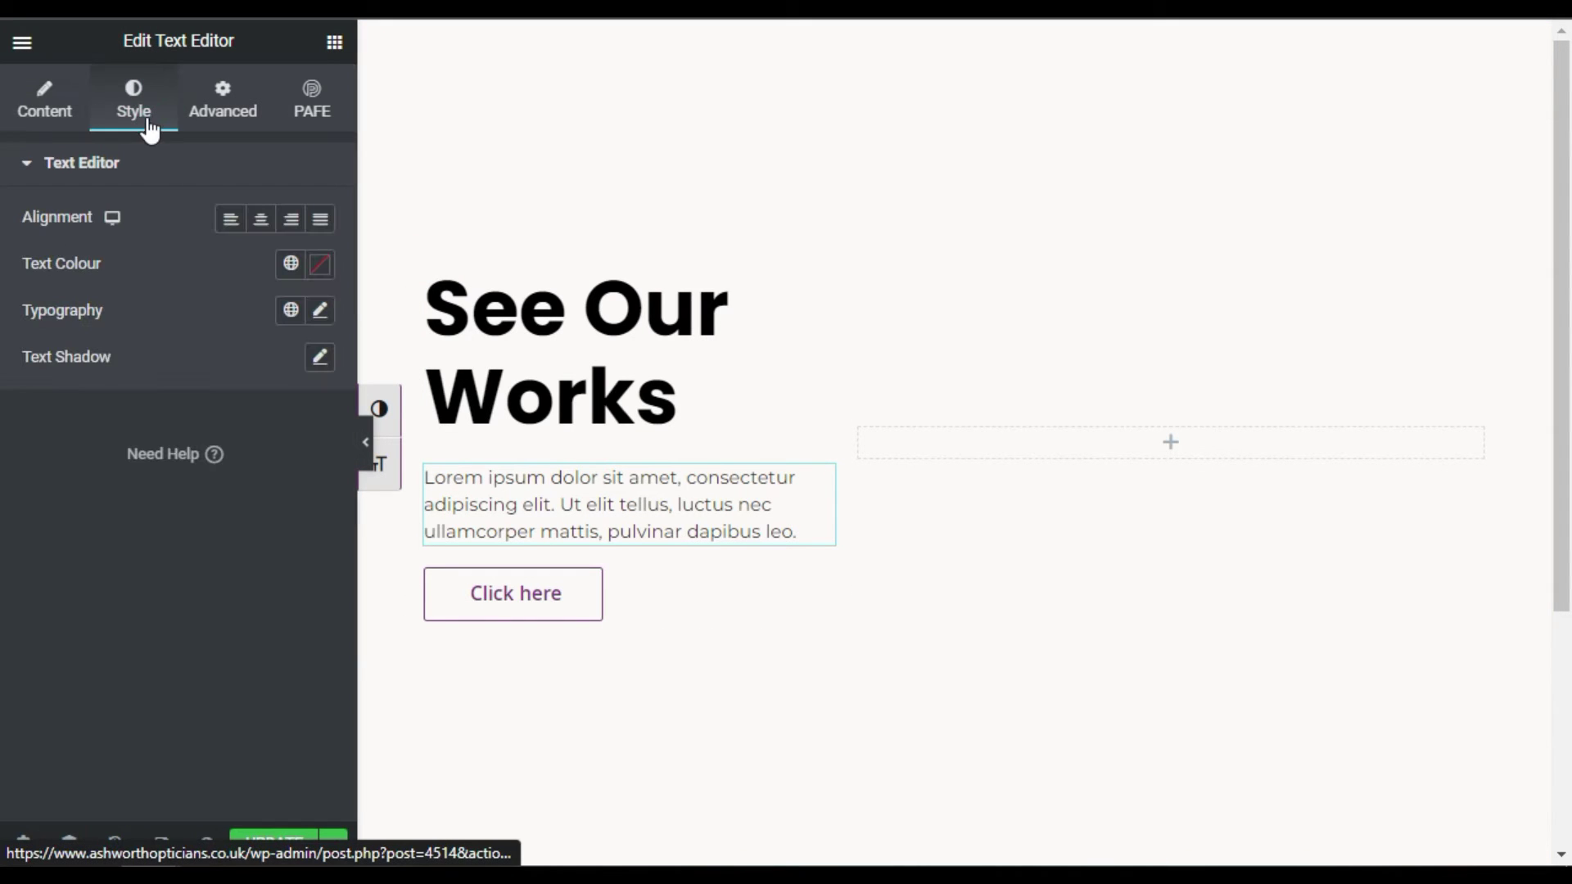
{"action": "left_click", "coordinate": [320, 264]}
{"action": "left_click_drag", "start_coordinate": [145, 530], "coordinate": [25, 565]}
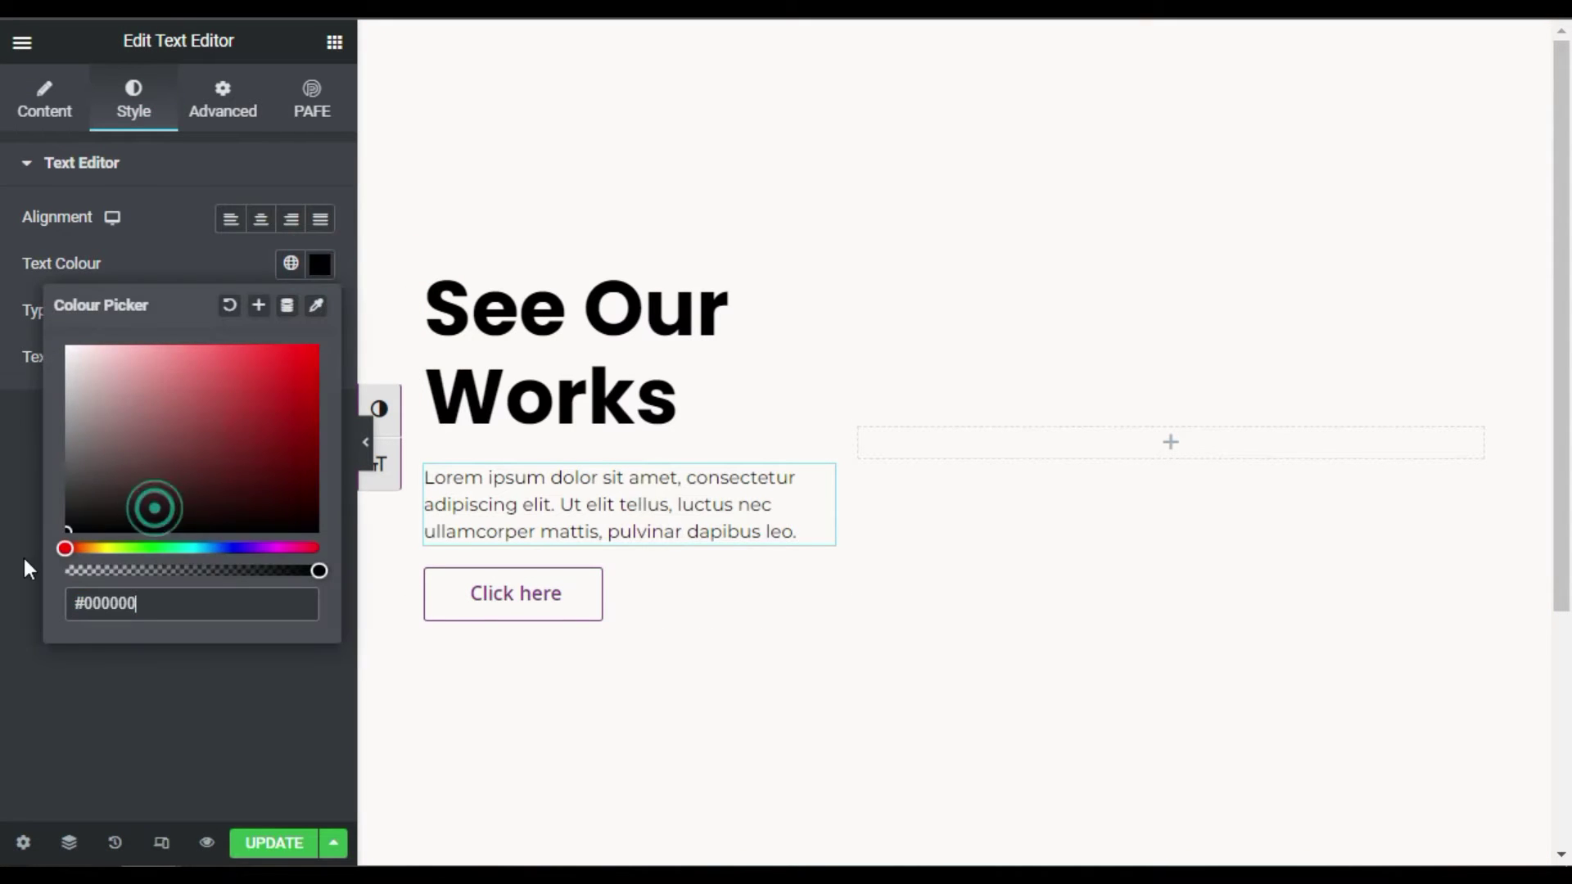
{"action": "left_click", "coordinate": [195, 263]}
Set the paragraph typography font family to Poppins
{"action": "left_click", "coordinate": [320, 310]}
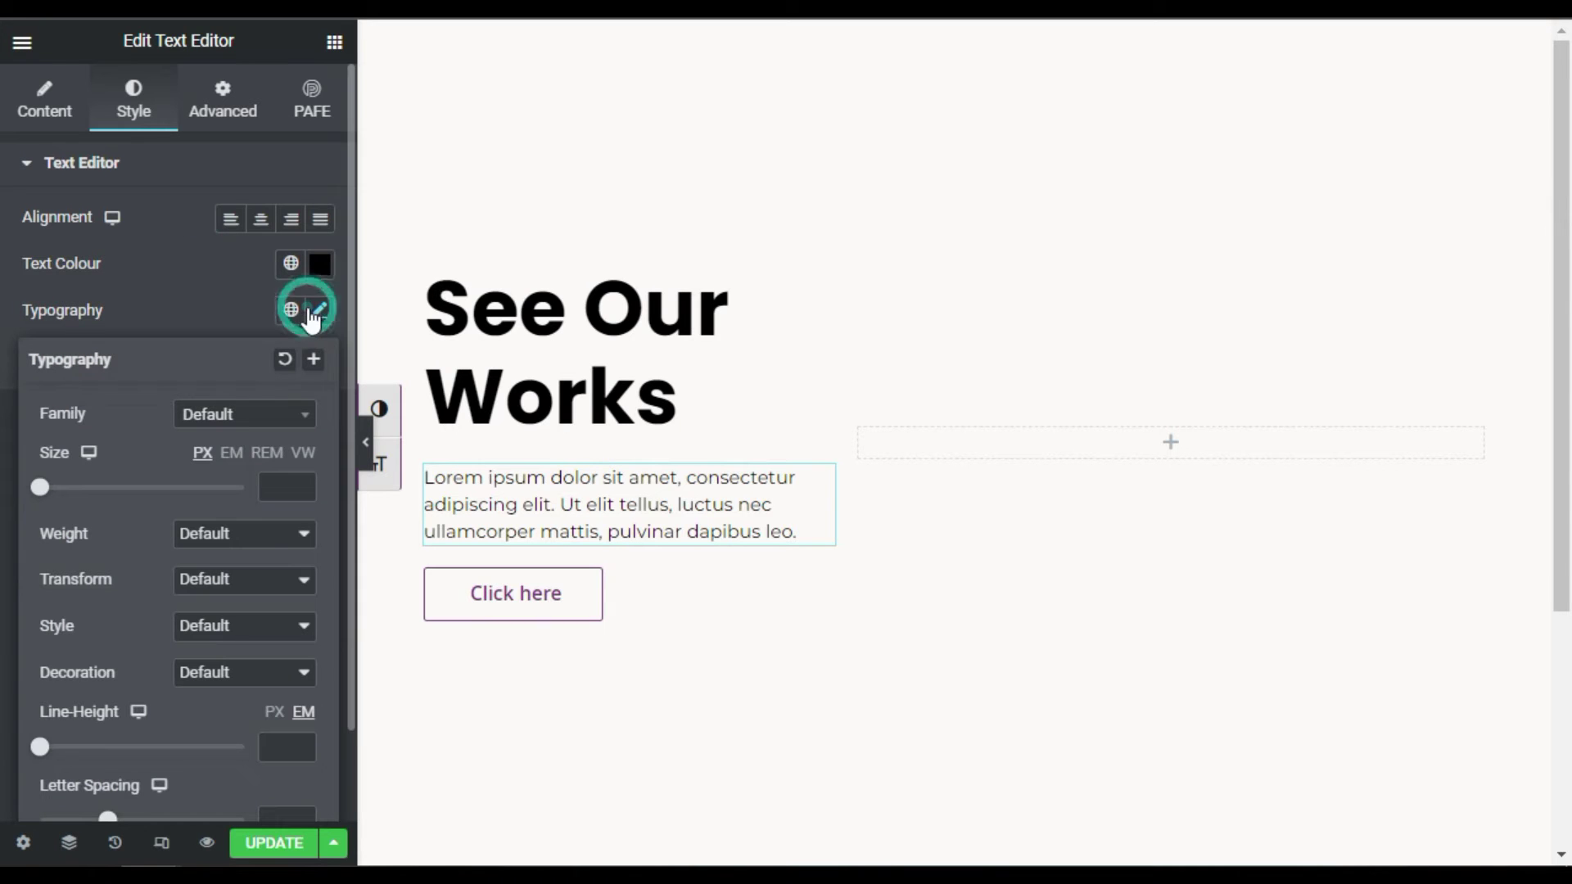
{"action": "left_click", "coordinate": [242, 422]}
{"action": "left_click", "coordinate": [248, 447]}
{"action": "type", "text": "popp"}
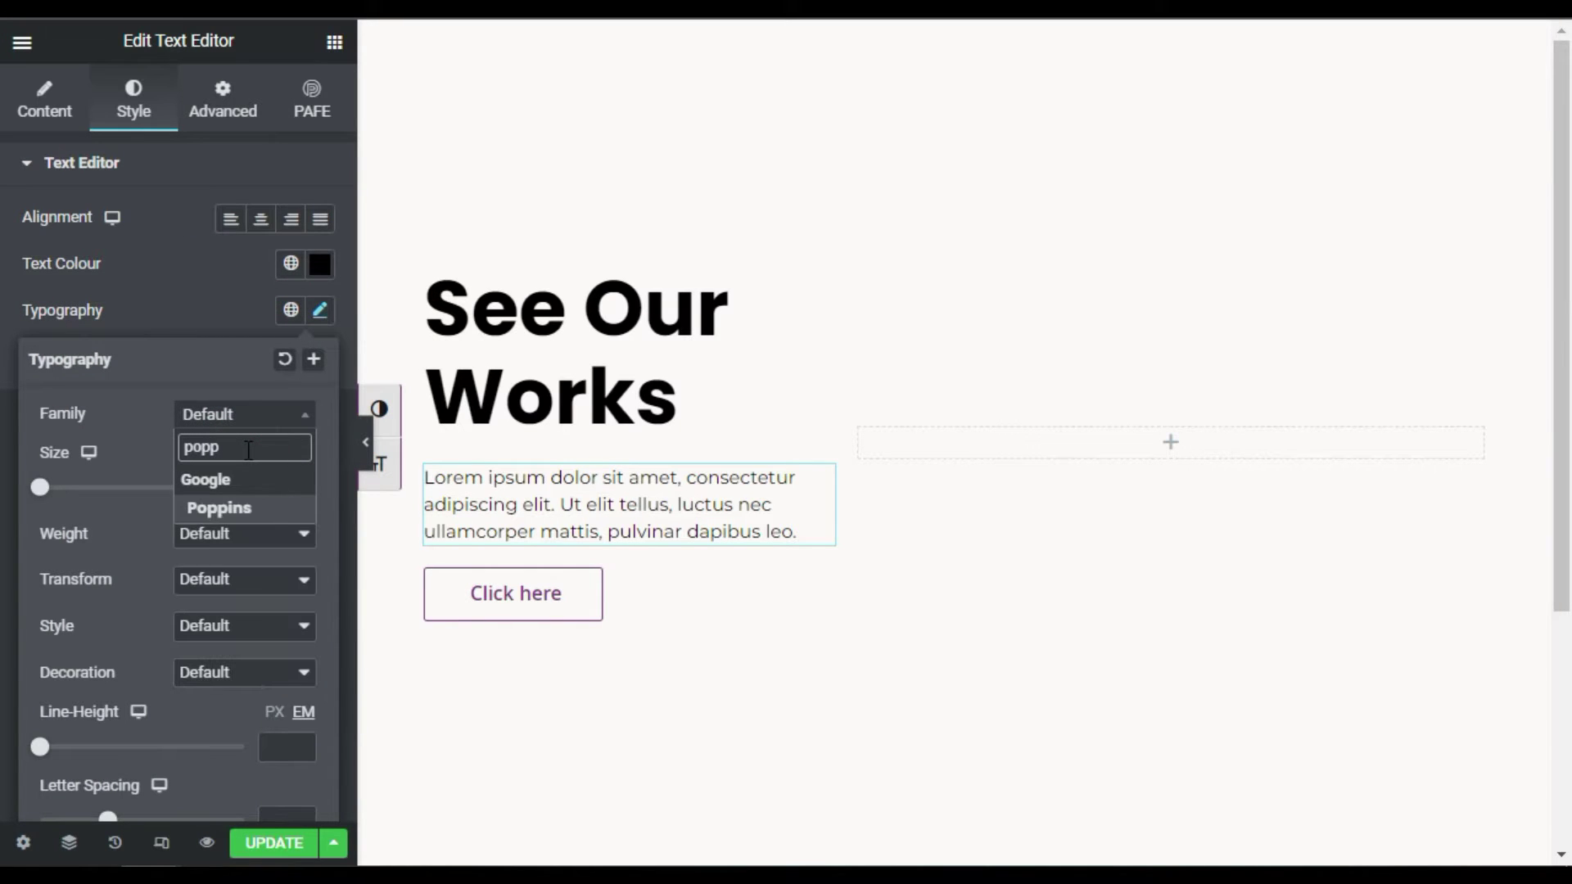
{"action": "left_click", "coordinate": [258, 520]}
{"action": "left_click", "coordinate": [210, 303]}
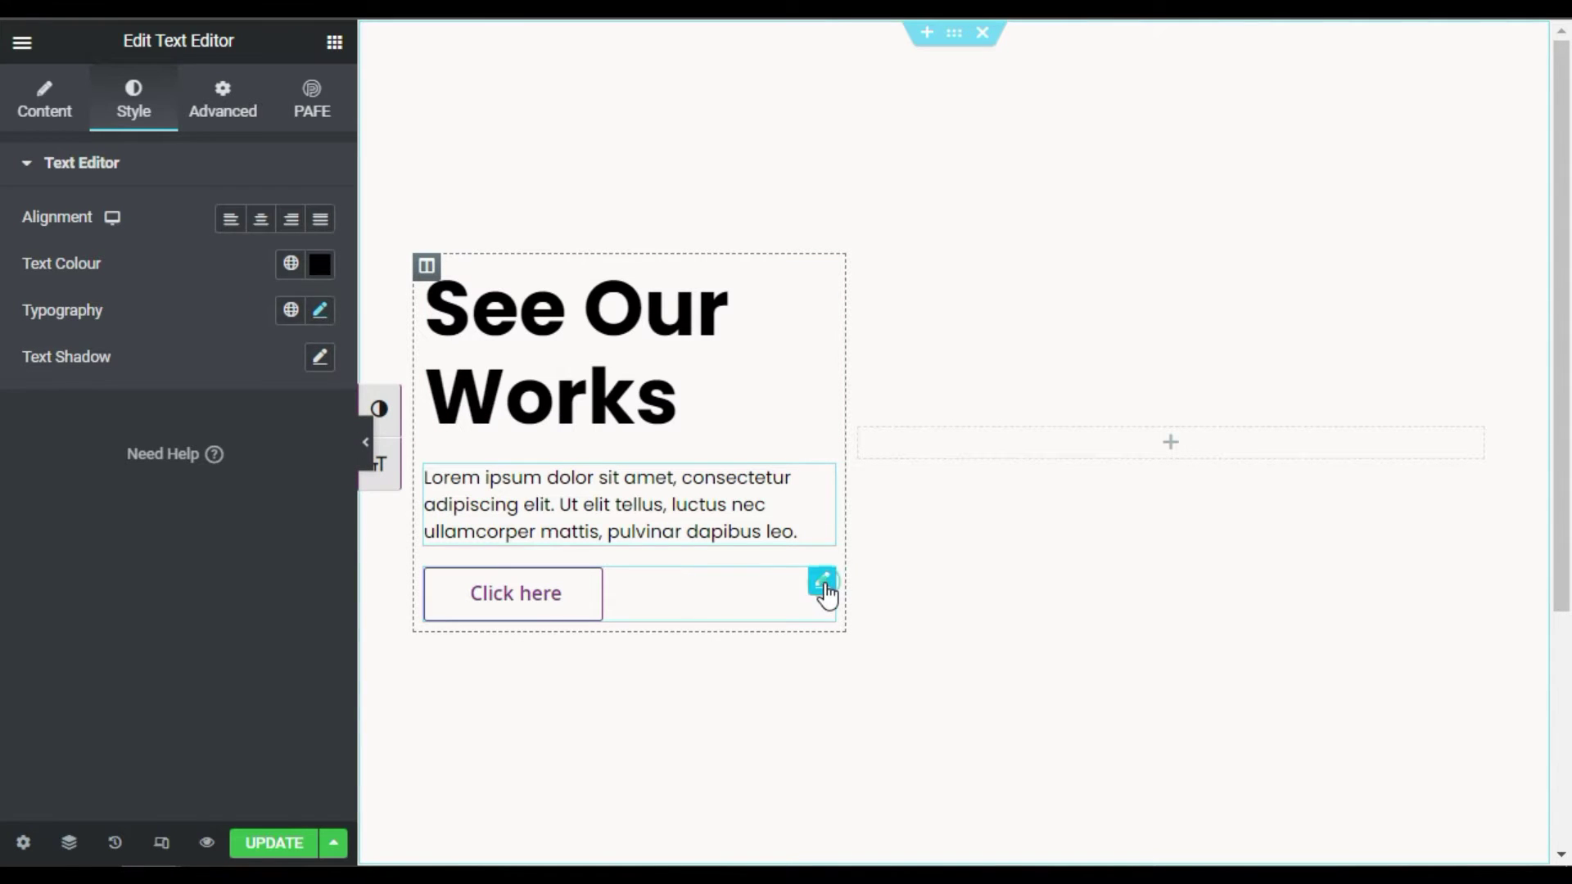
Replace the button's 'Click here' label with 'See details'
{"action": "left_click", "coordinate": [822, 583]}
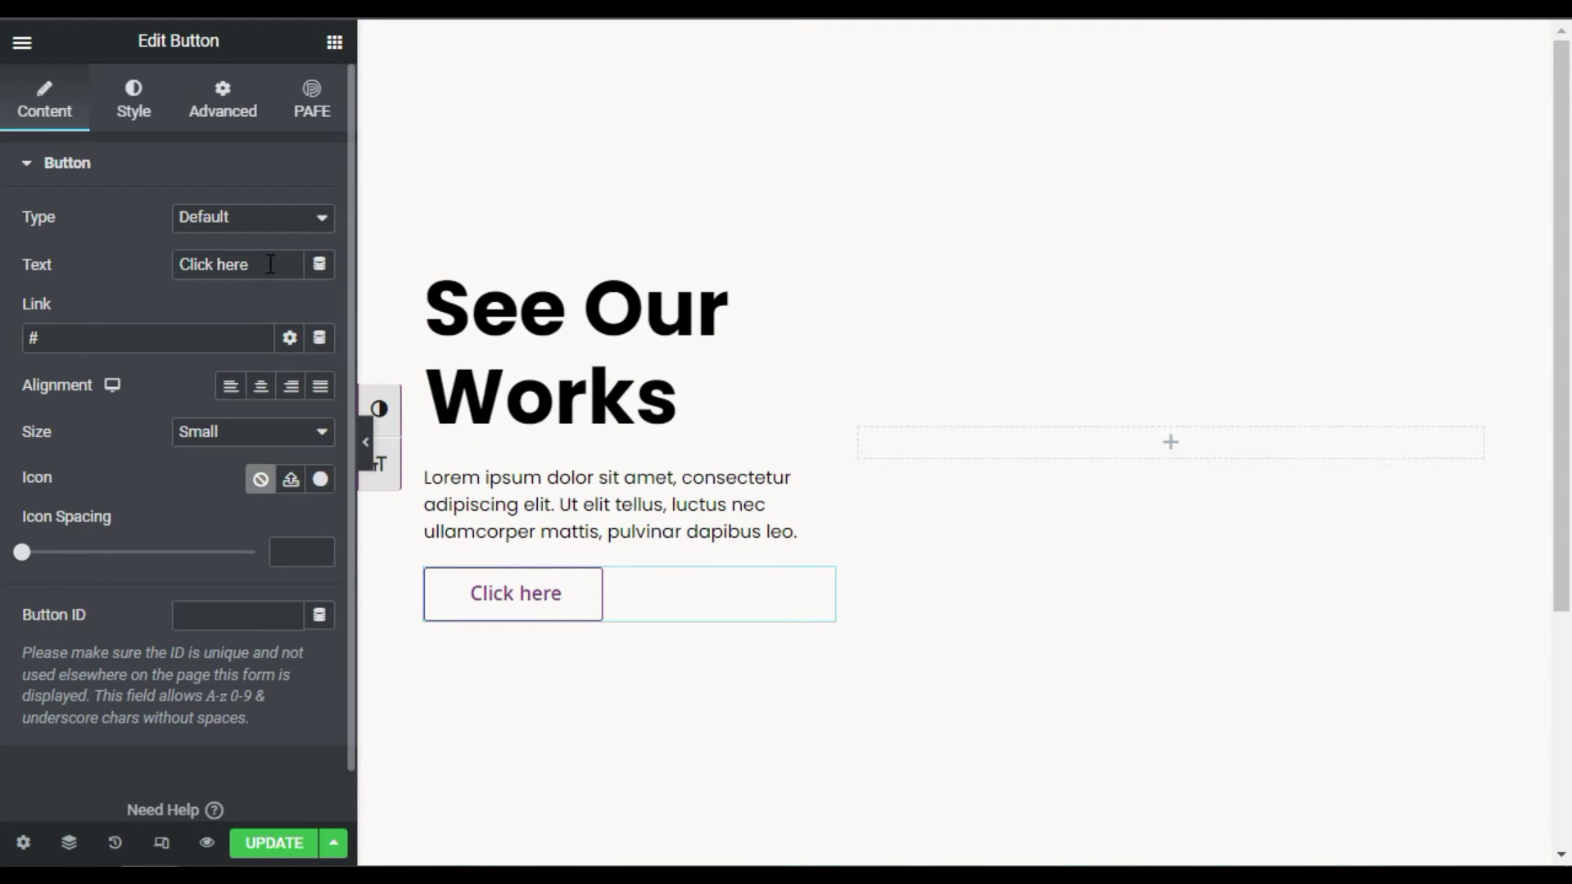
{"action": "left_click_drag", "start_coordinate": [267, 264], "coordinate": [160, 270]}
{"action": "type", "text": "See"}
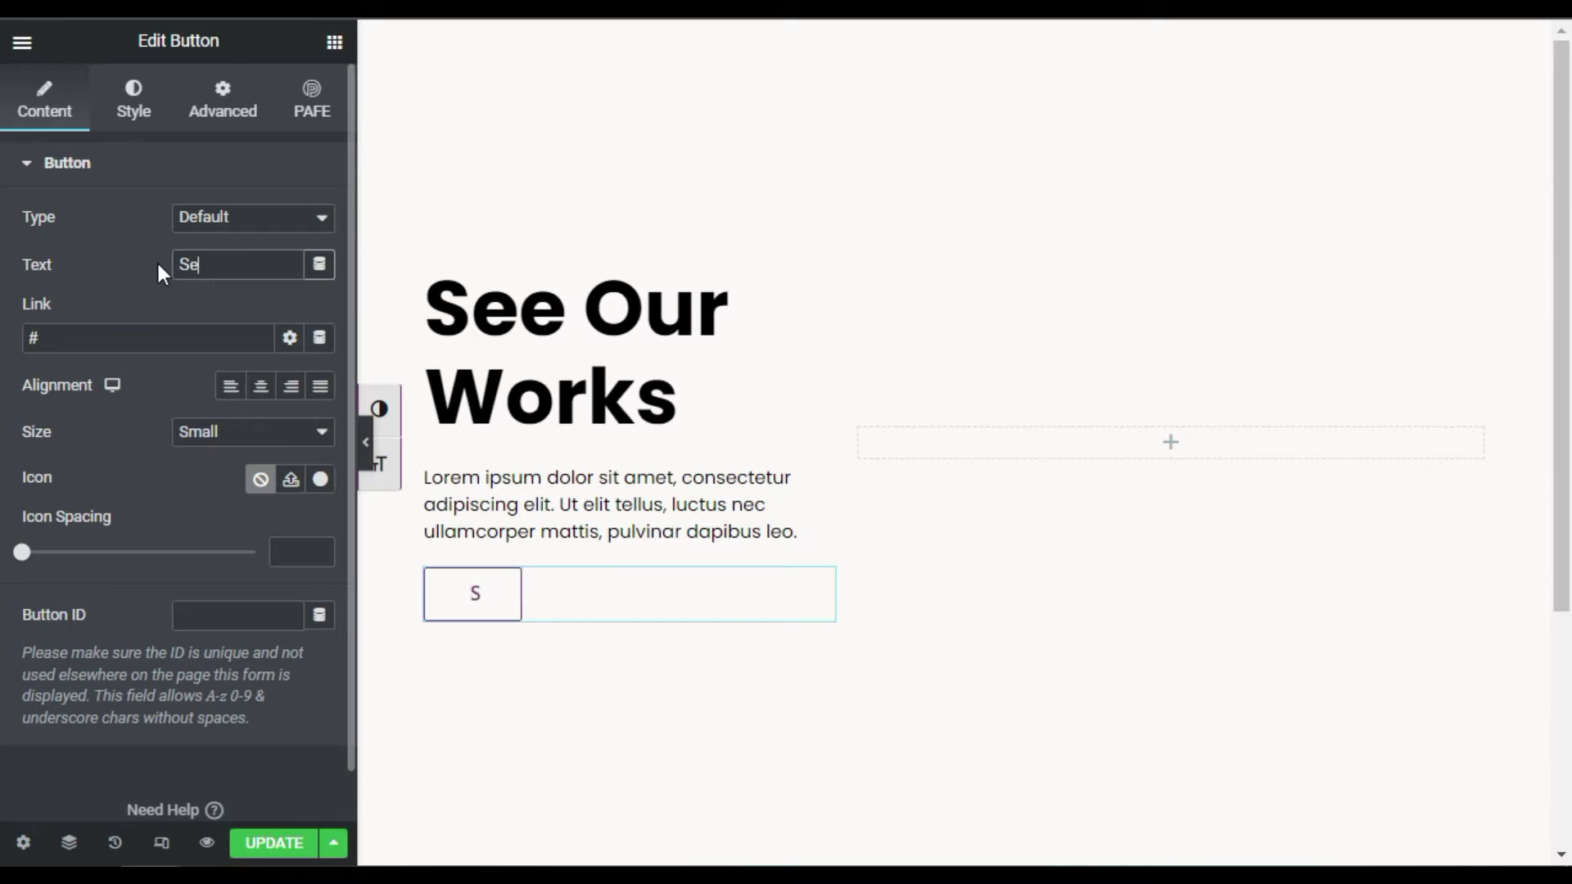
{"action": "type", "text": " details"}
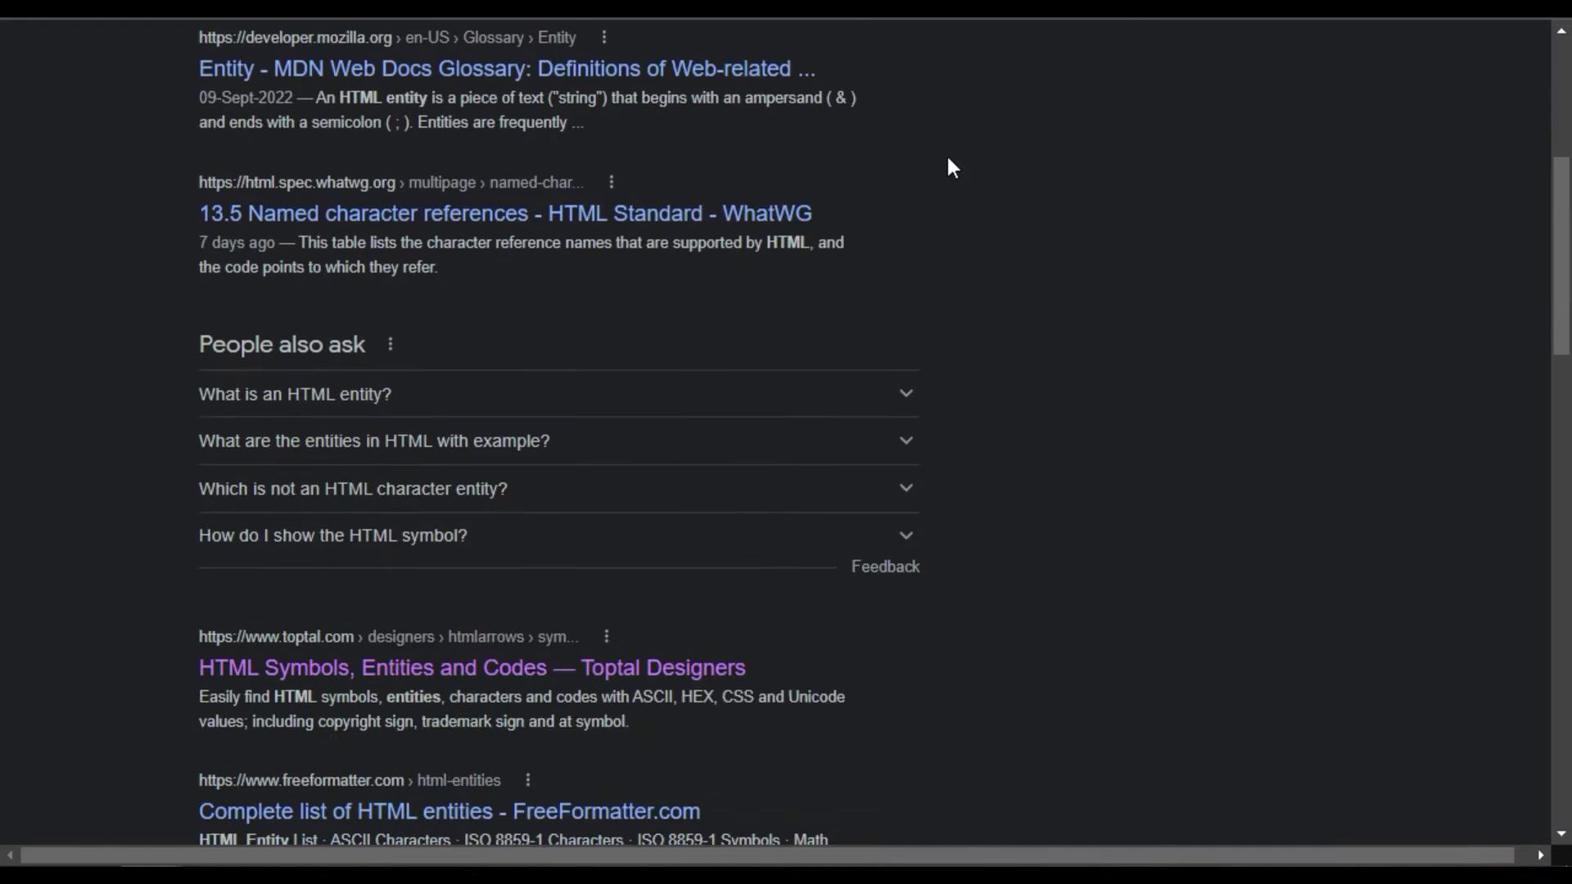
Open Toptal's HTML Arrows reference page from the HTML entities search results
{"action": "scroll", "coordinate": [445, 377], "scroll_direction": "down", "scroll_amount": 2}
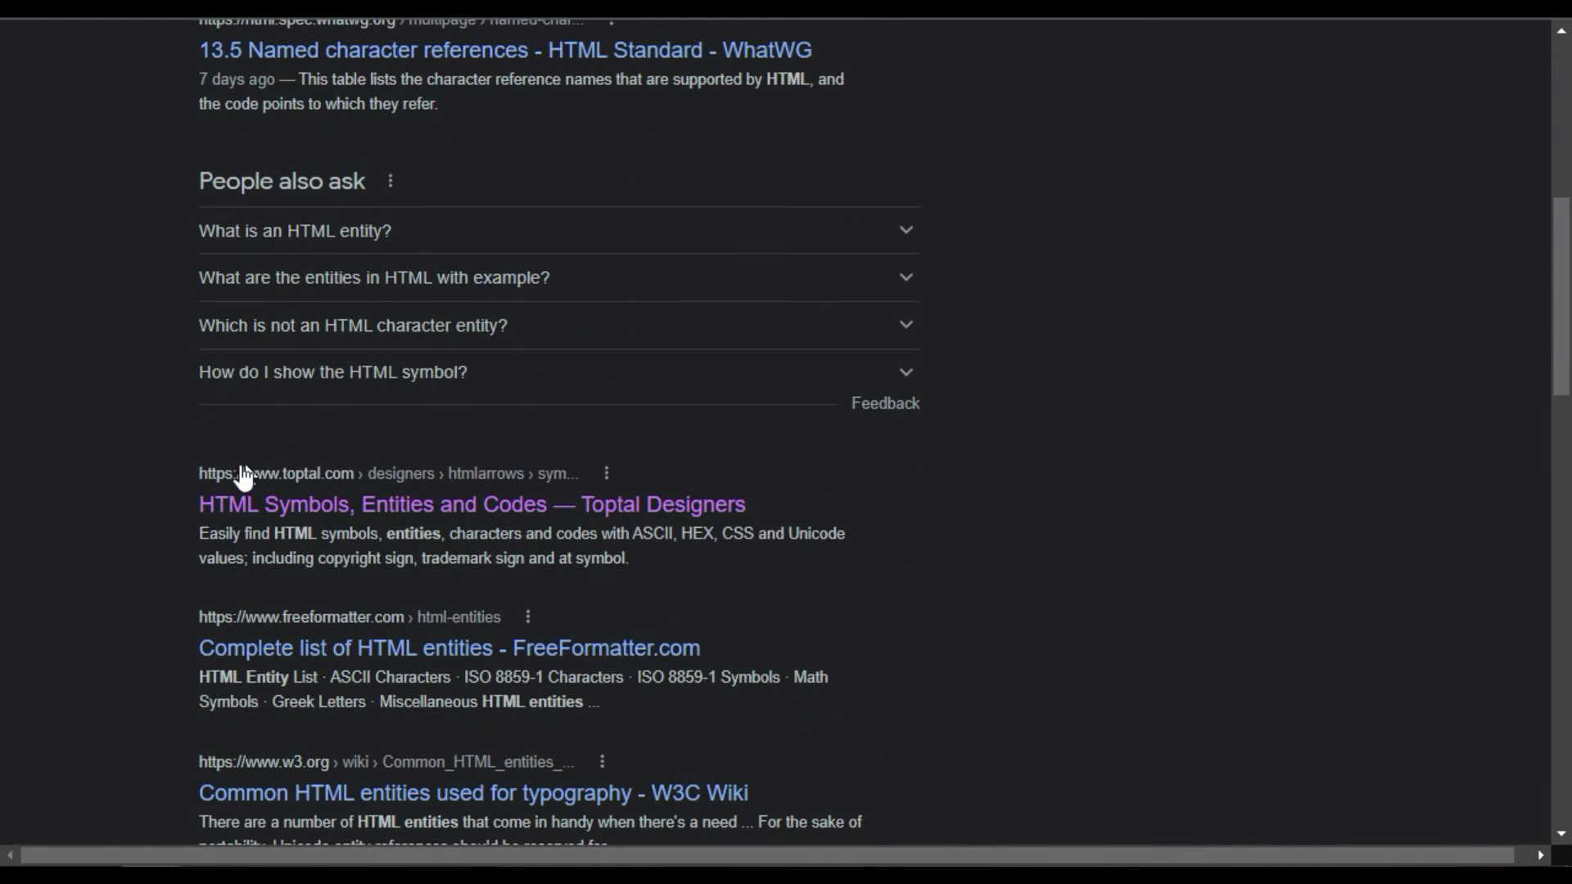
{"action": "left_click", "coordinate": [378, 508]}
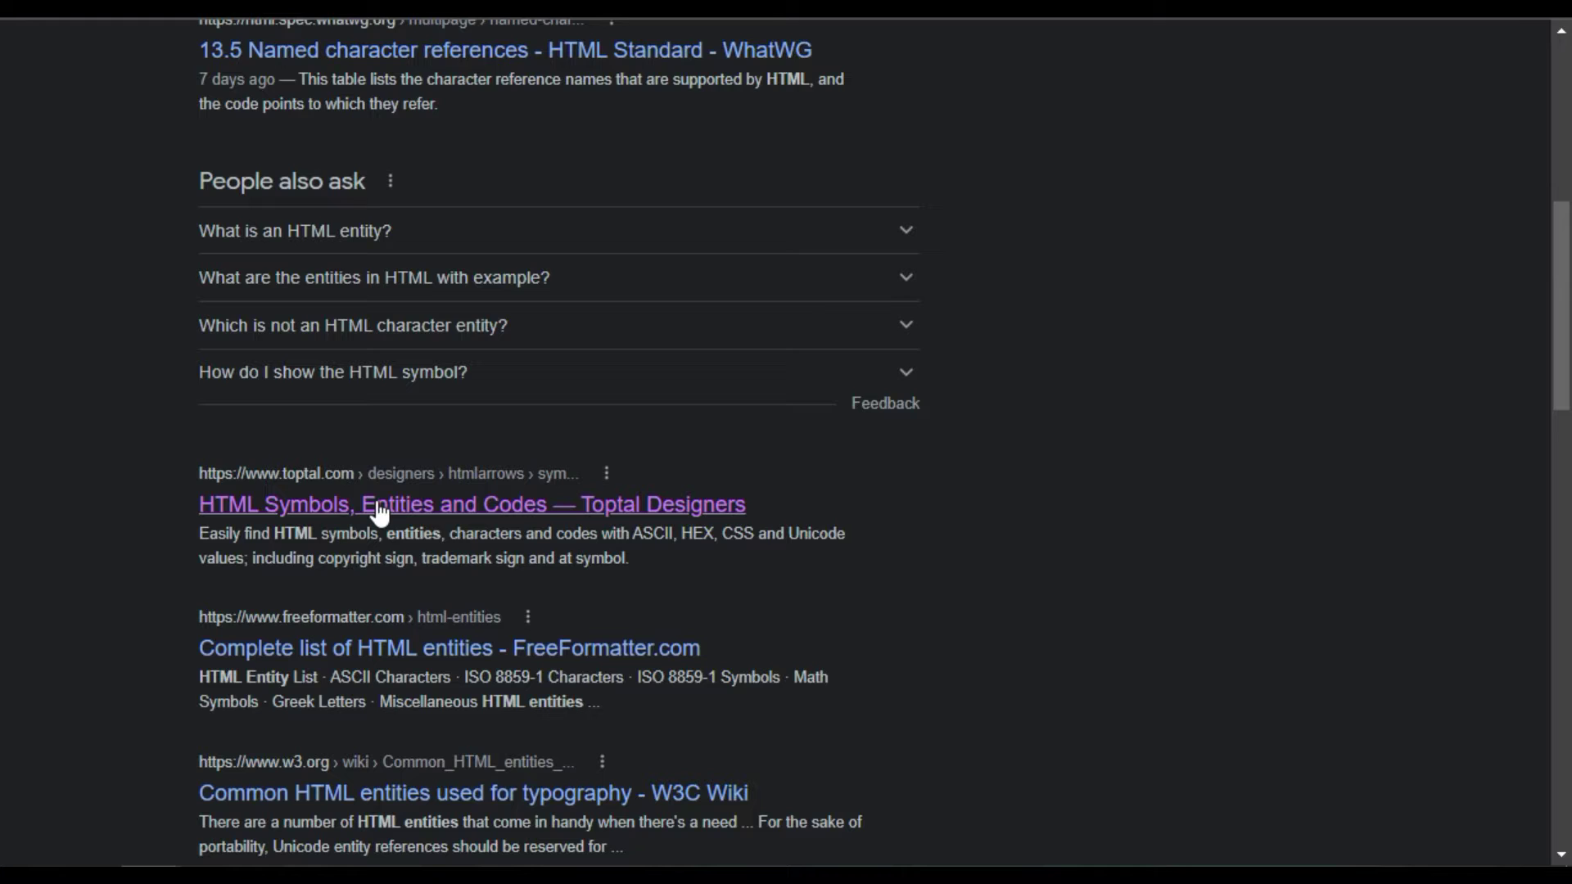
{"action": "scroll", "coordinate": [375, 485], "scroll_direction": "down", "scroll_amount": 4}
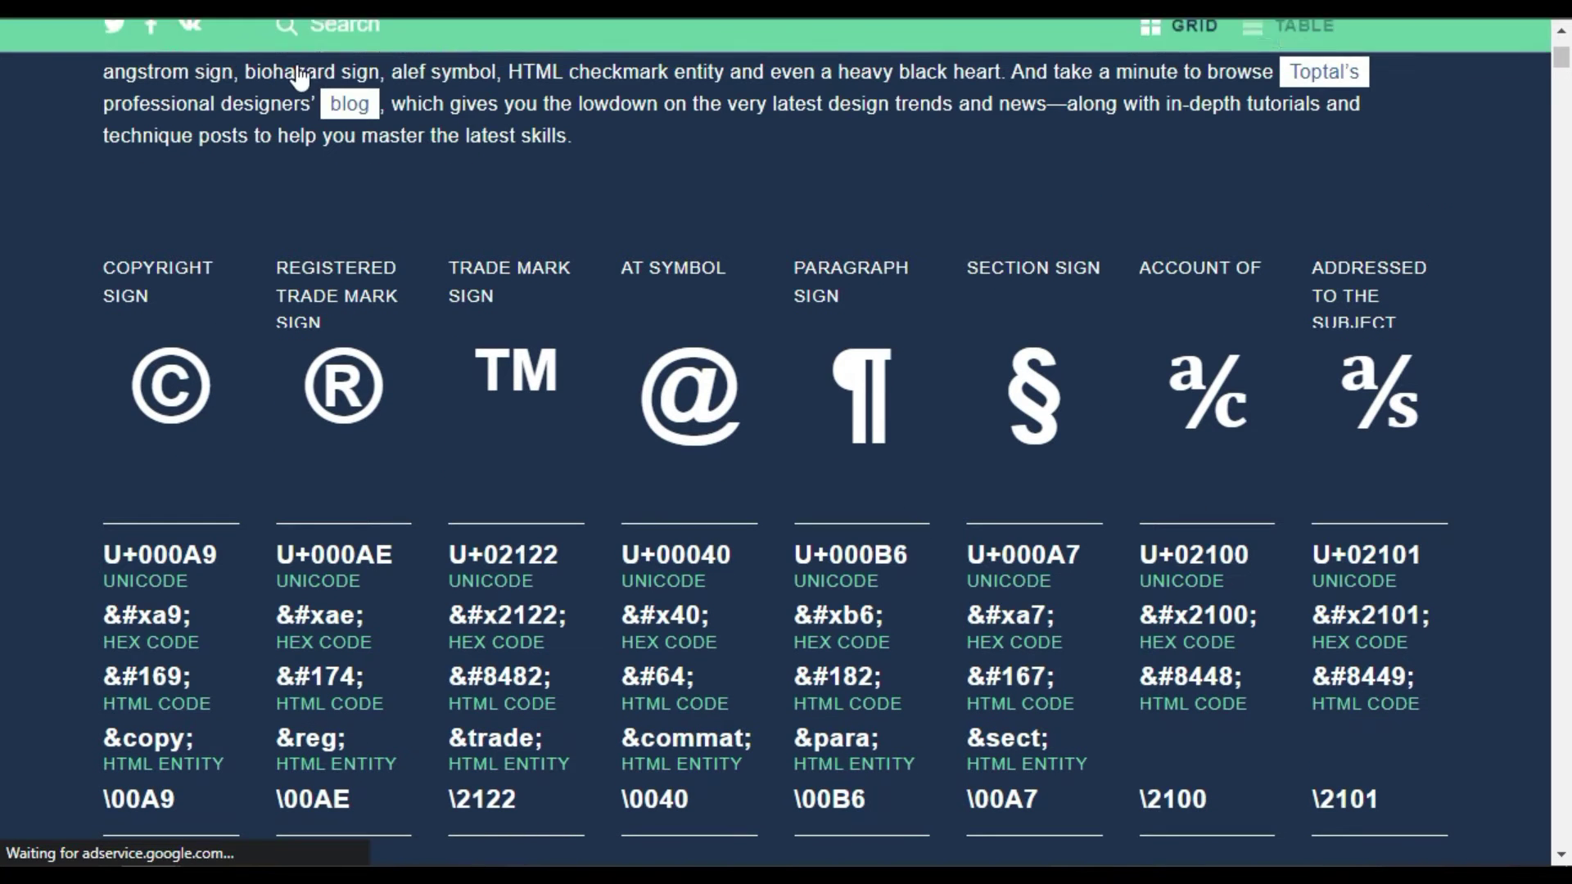
{"action": "scroll", "coordinate": [316, 82], "scroll_direction": "up", "scroll_amount": 4}
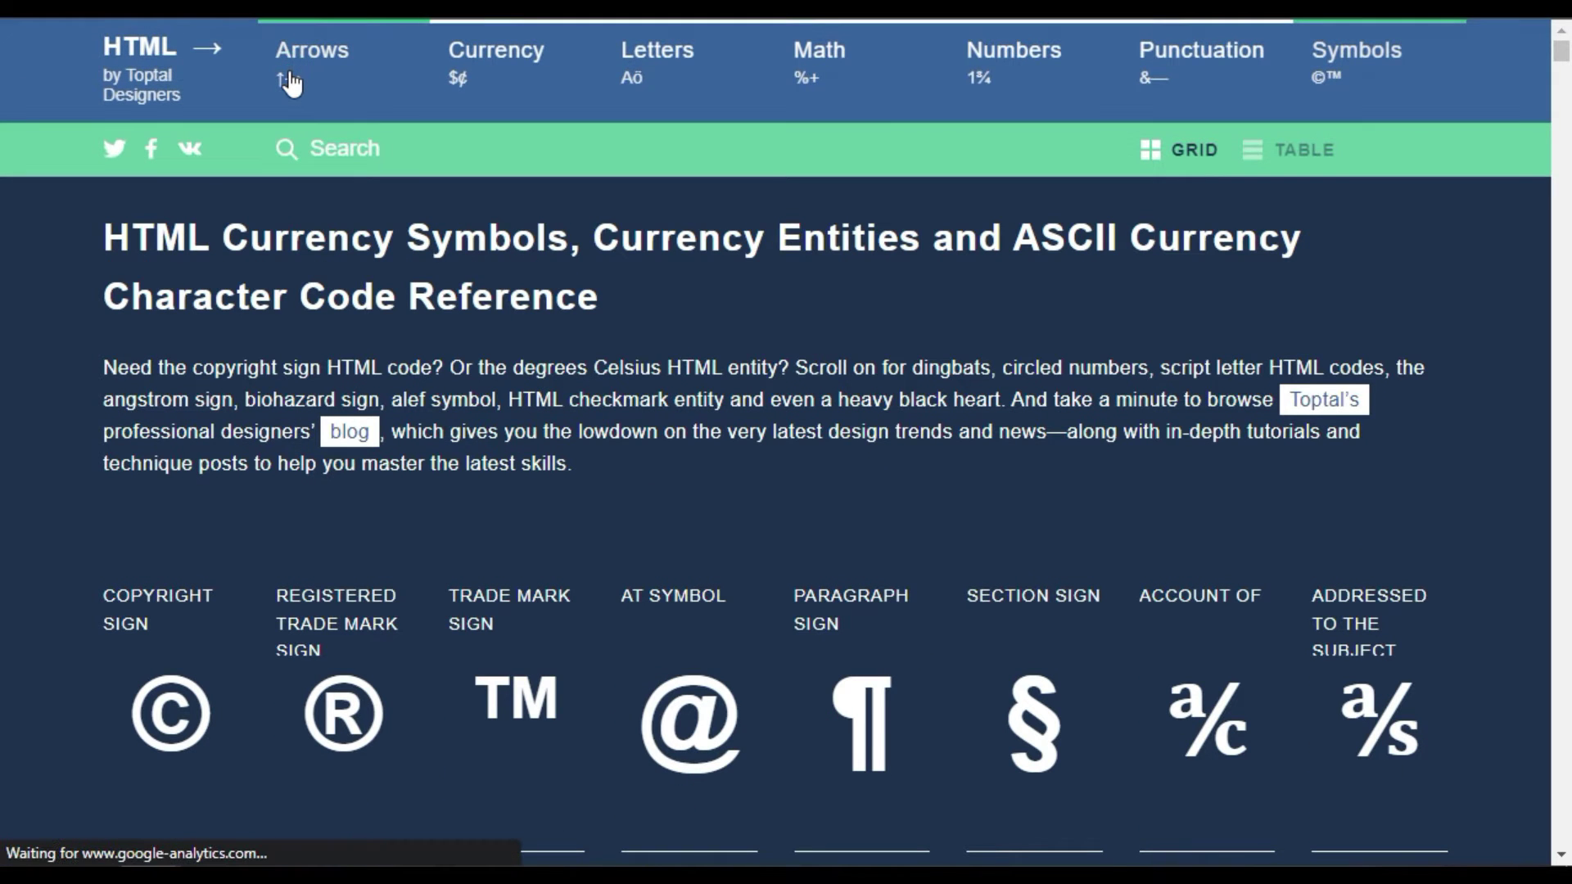
{"action": "left_click", "coordinate": [288, 76]}
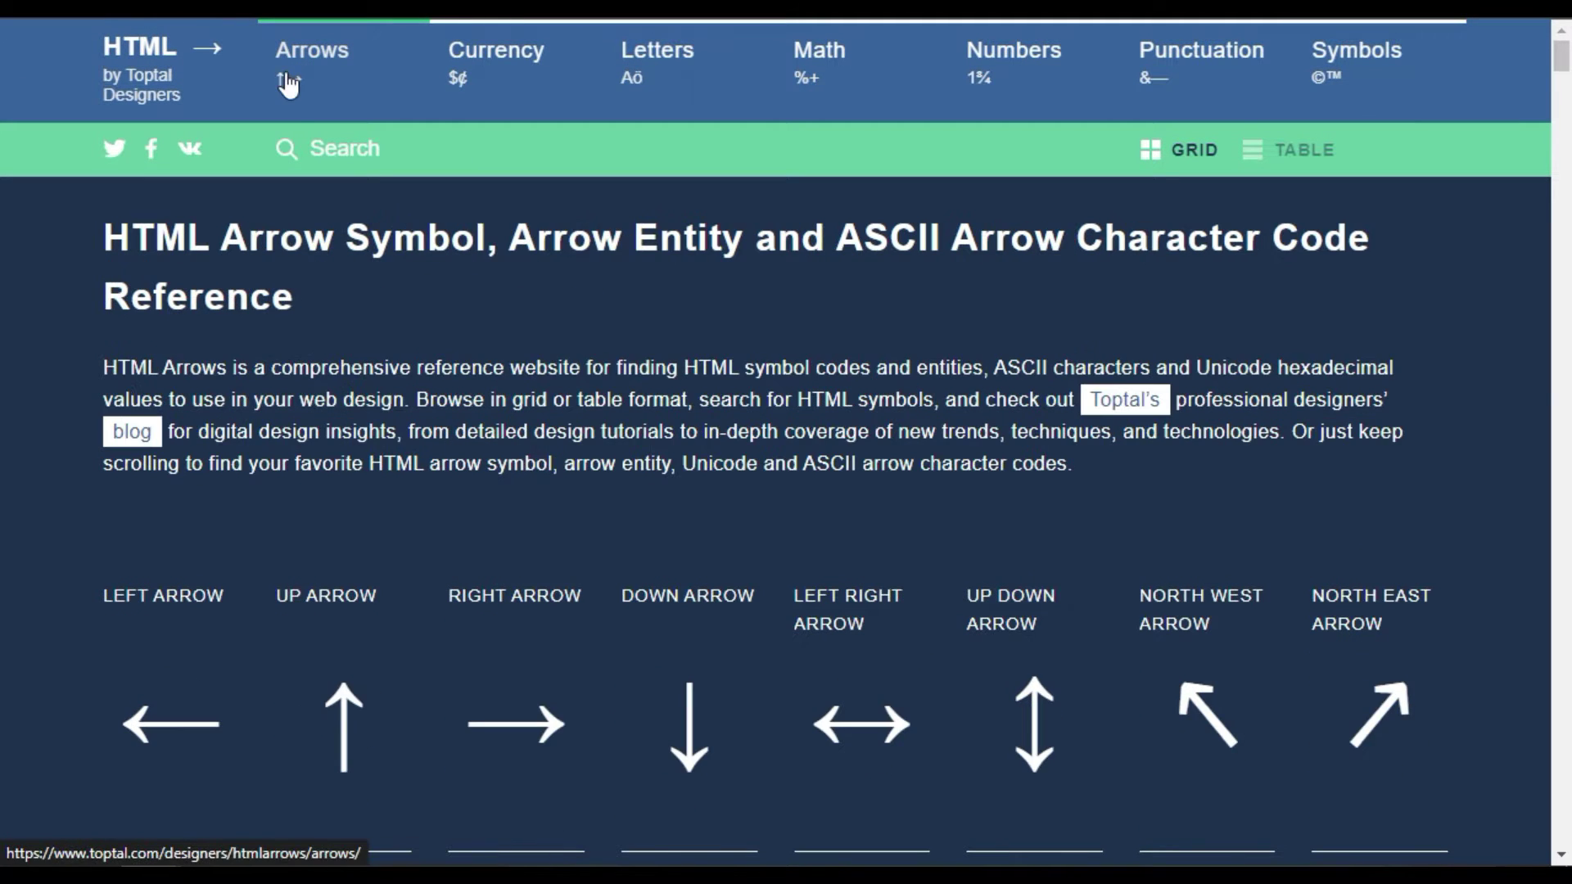
Copy the Right Arrow symbol from the arrows page
{"action": "scroll", "coordinate": [509, 267], "scroll_direction": "down", "scroll_amount": 2}
{"action": "left_click", "coordinate": [516, 565]}
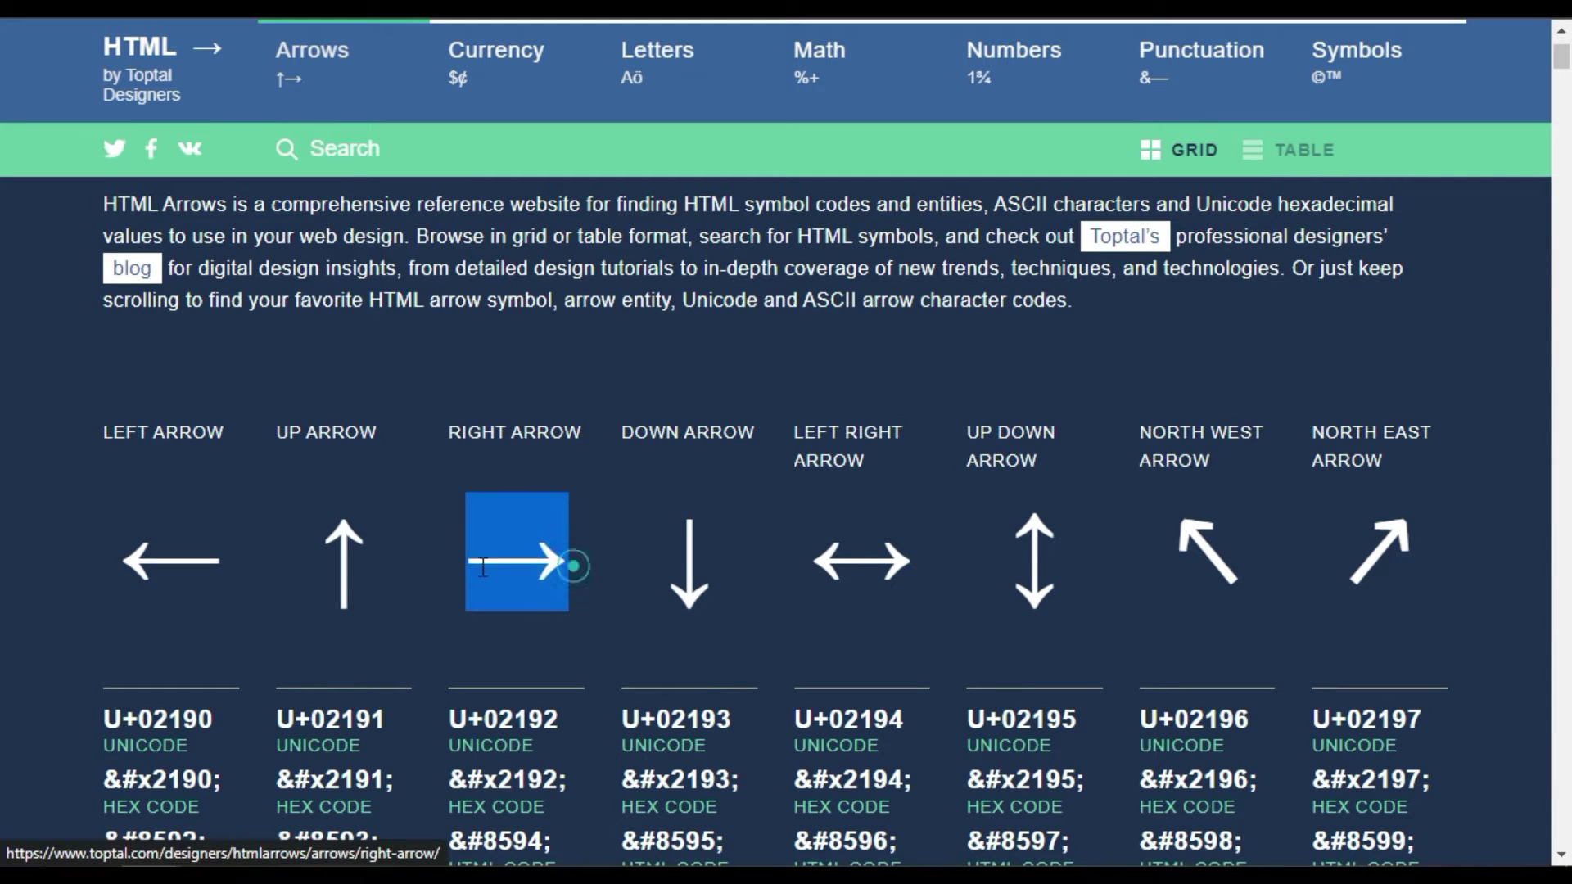
{"action": "key", "text": "shift+F10"}
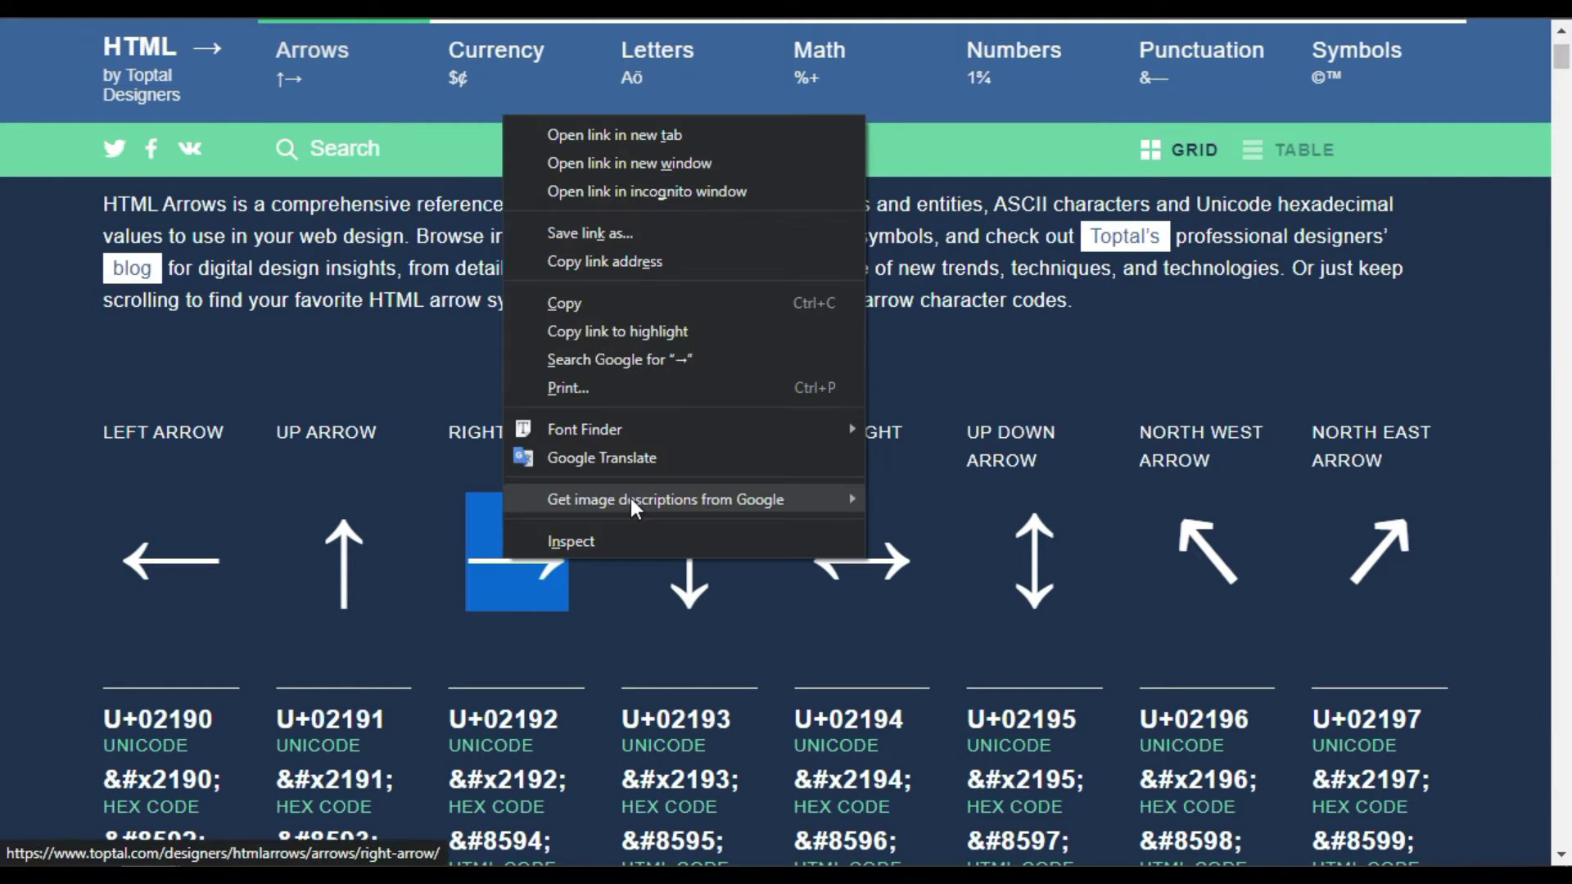
{"action": "left_click", "coordinate": [640, 307]}
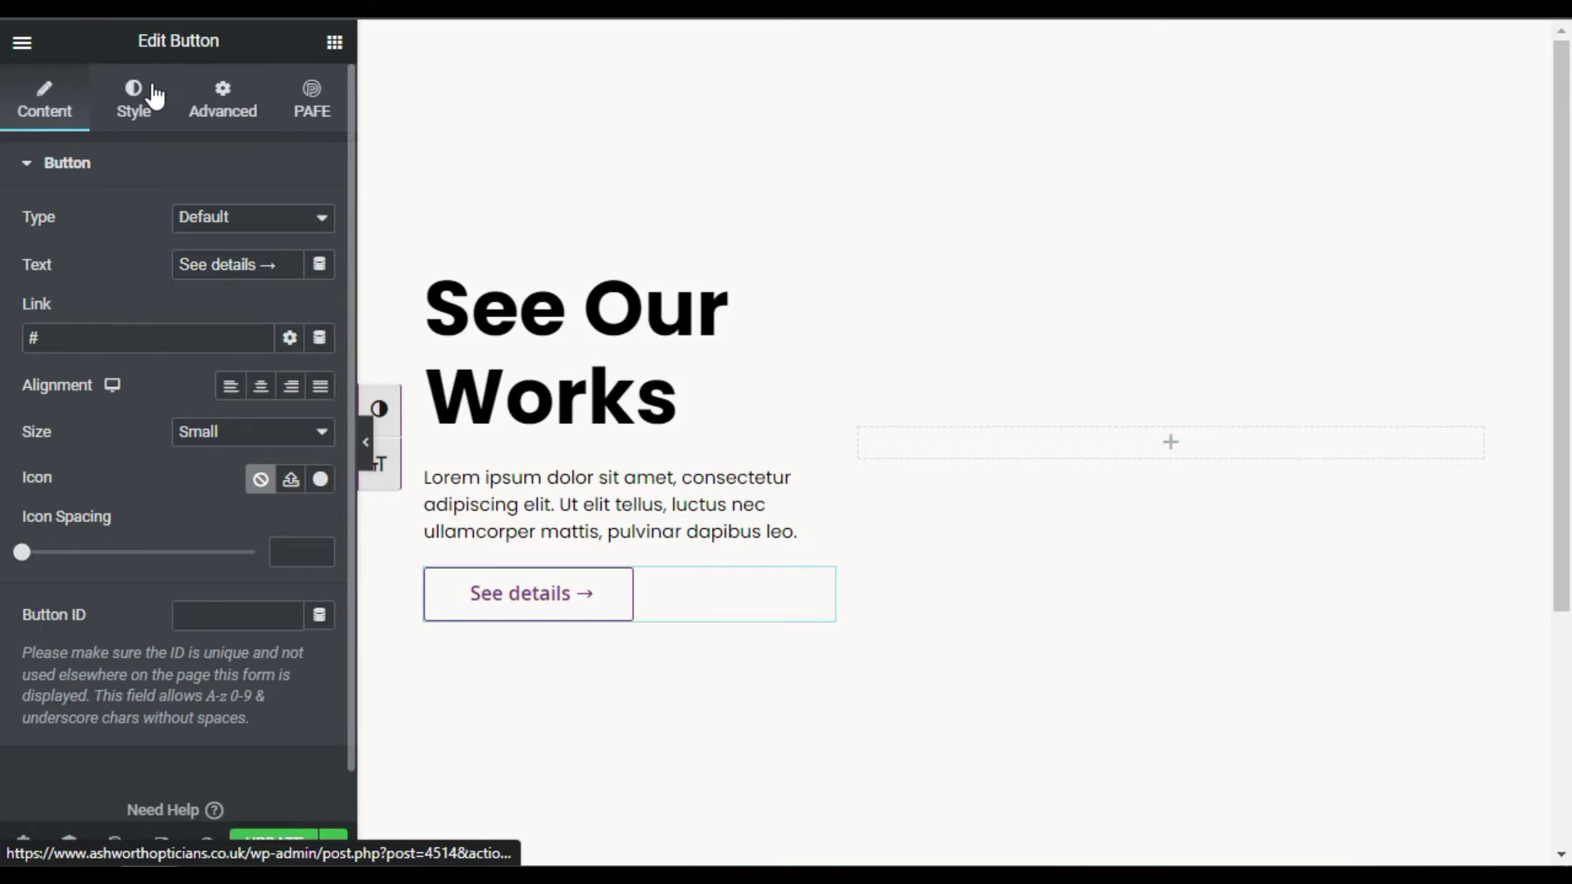
Give the button a solid border with a fully transparent border colour
{"action": "left_click", "coordinate": [155, 96]}
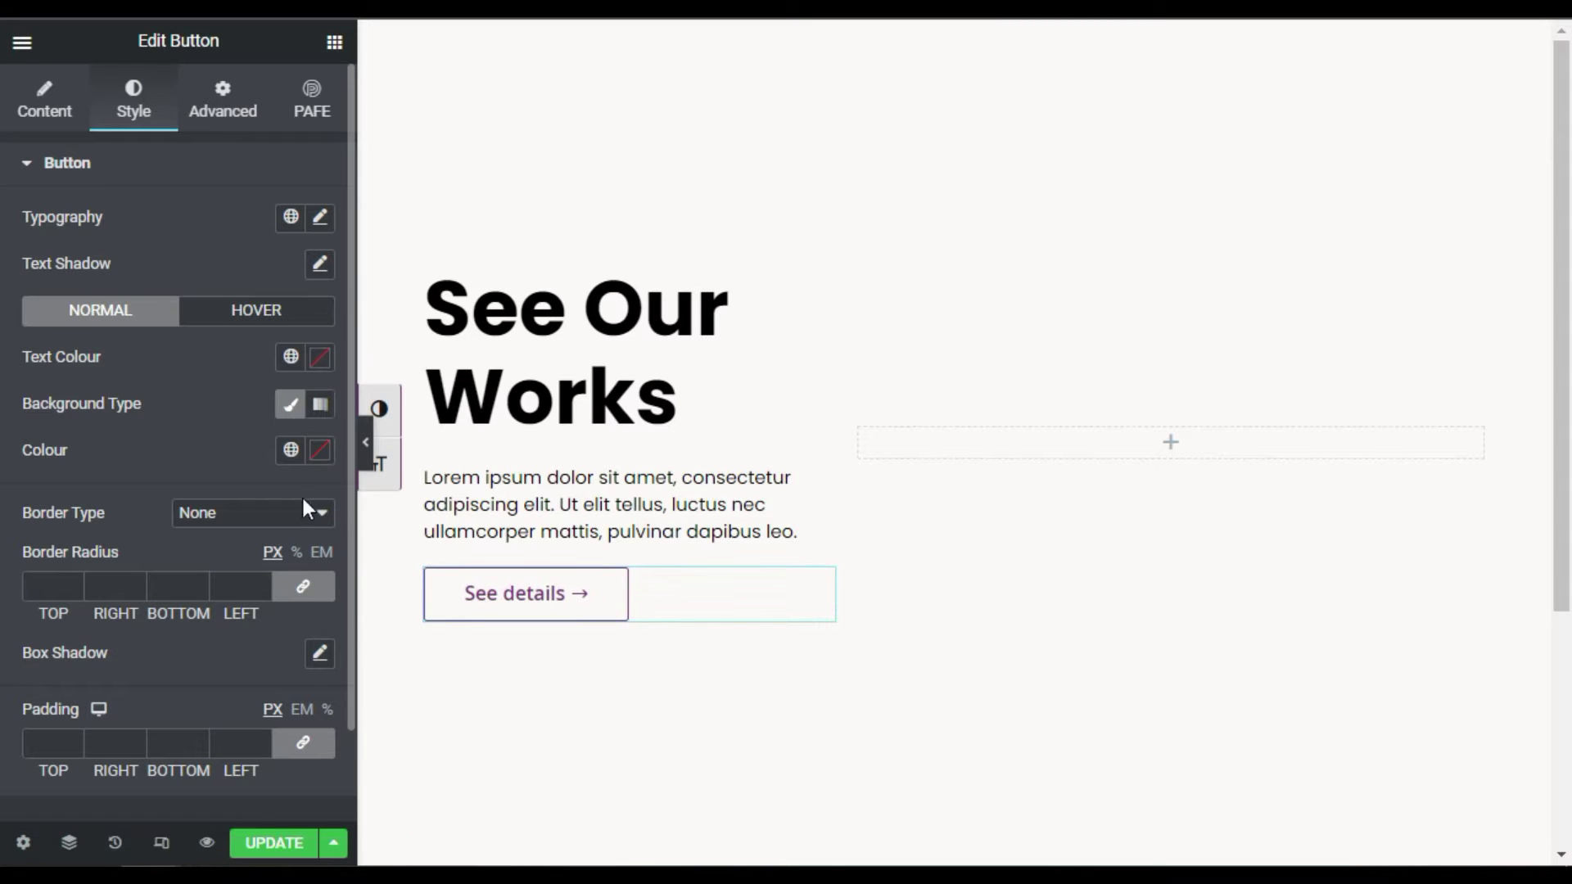
{"action": "left_click", "coordinate": [279, 513]}
{"action": "left_click", "coordinate": [272, 562]}
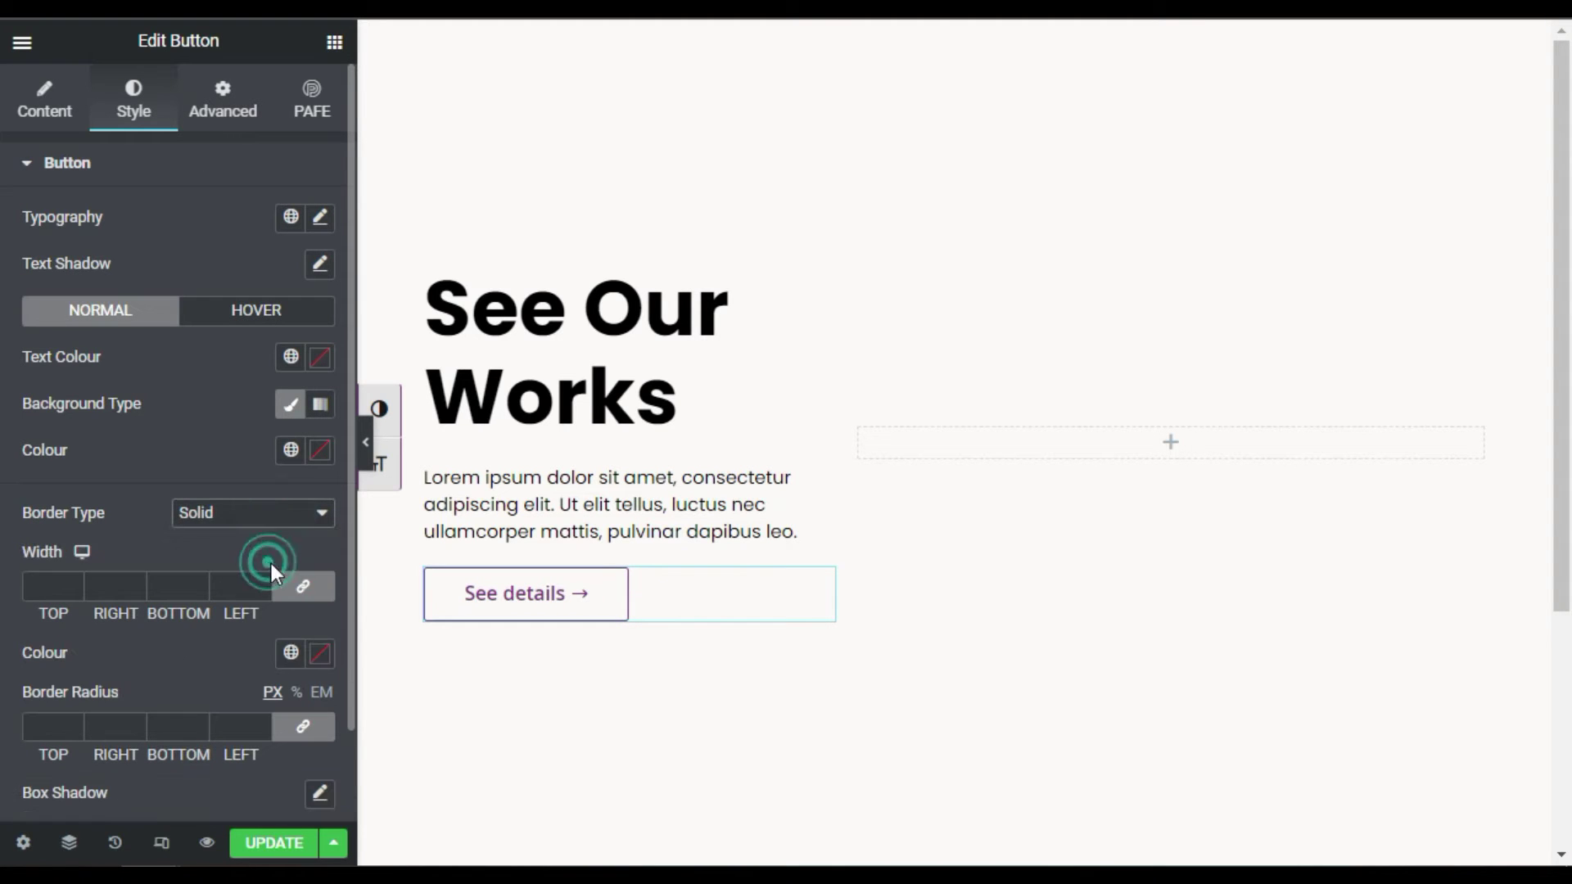
{"action": "left_click", "coordinate": [319, 653]}
{"action": "left_click_drag", "start_coordinate": [204, 562], "coordinate": [157, 561]}
{"action": "left_click", "coordinate": [250, 630]}
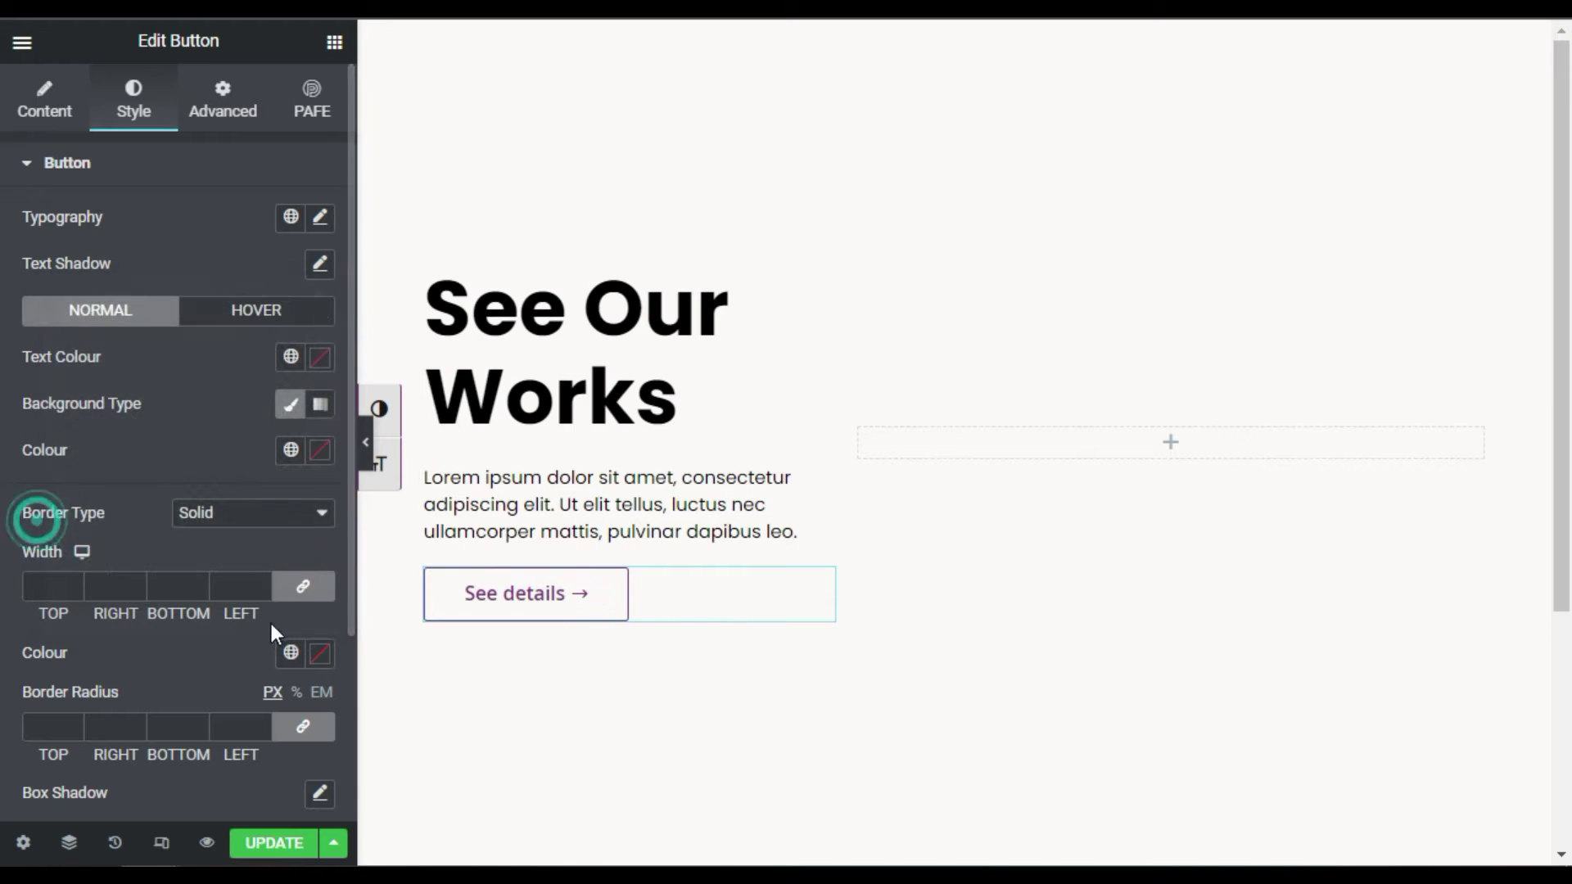
{"action": "left_click", "coordinate": [320, 655]}
{"action": "left_click_drag", "start_coordinate": [197, 562], "coordinate": [4, 583]}
{"action": "left_click", "coordinate": [161, 692]}
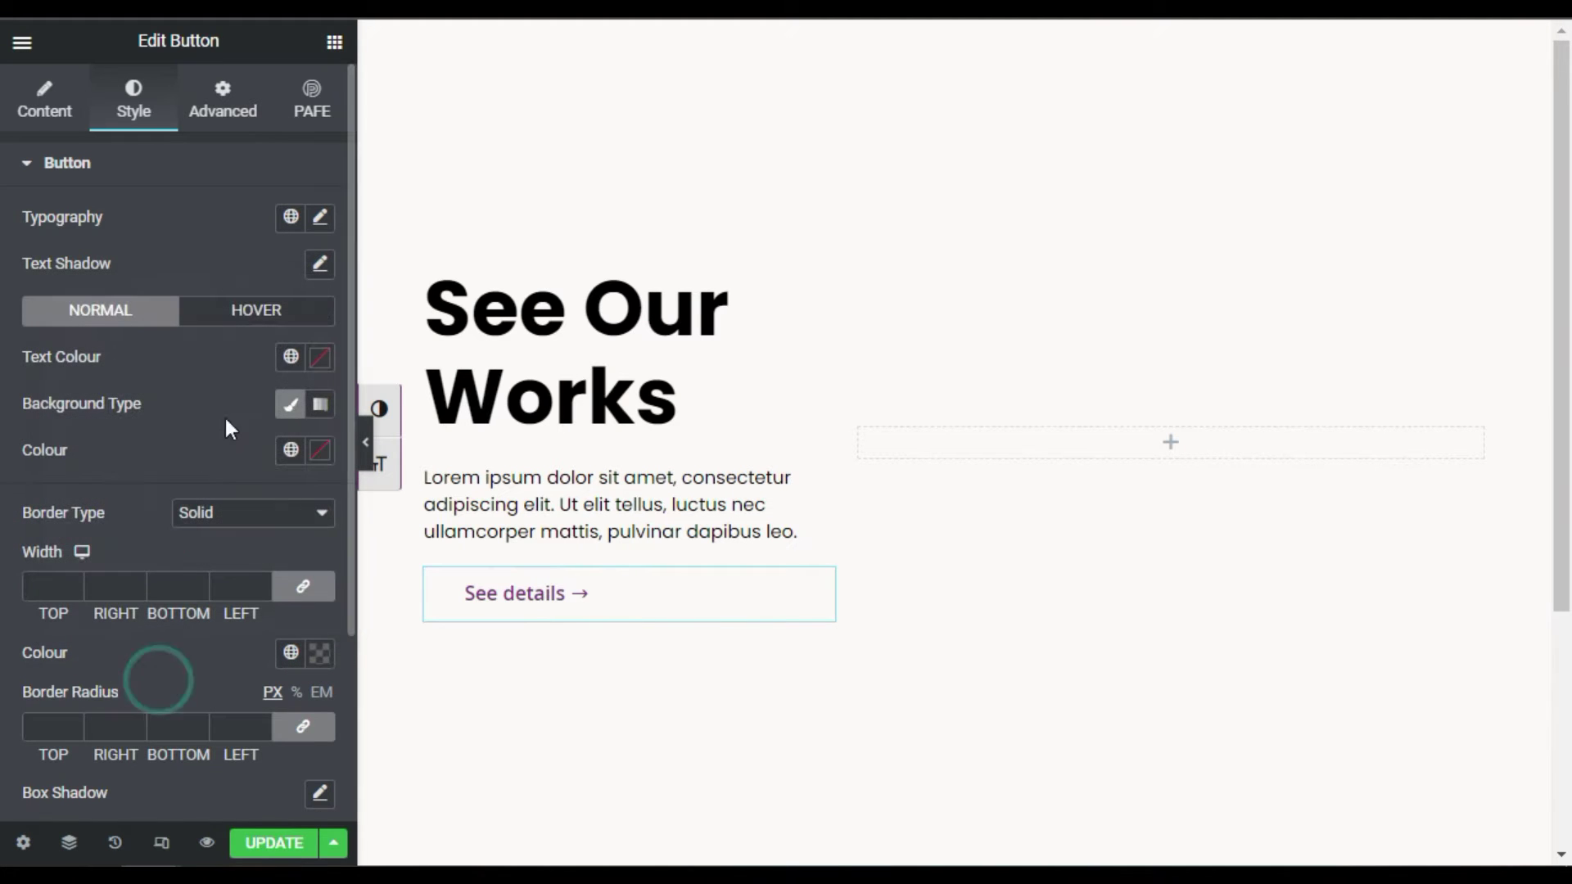
Make the button background colour fully transparent
{"action": "left_click", "coordinate": [317, 455]}
{"action": "left_click_drag", "start_coordinate": [164, 626], "coordinate": [280, 536]}
{"action": "left_click_drag", "start_coordinate": [229, 606], "coordinate": [223, 618]}
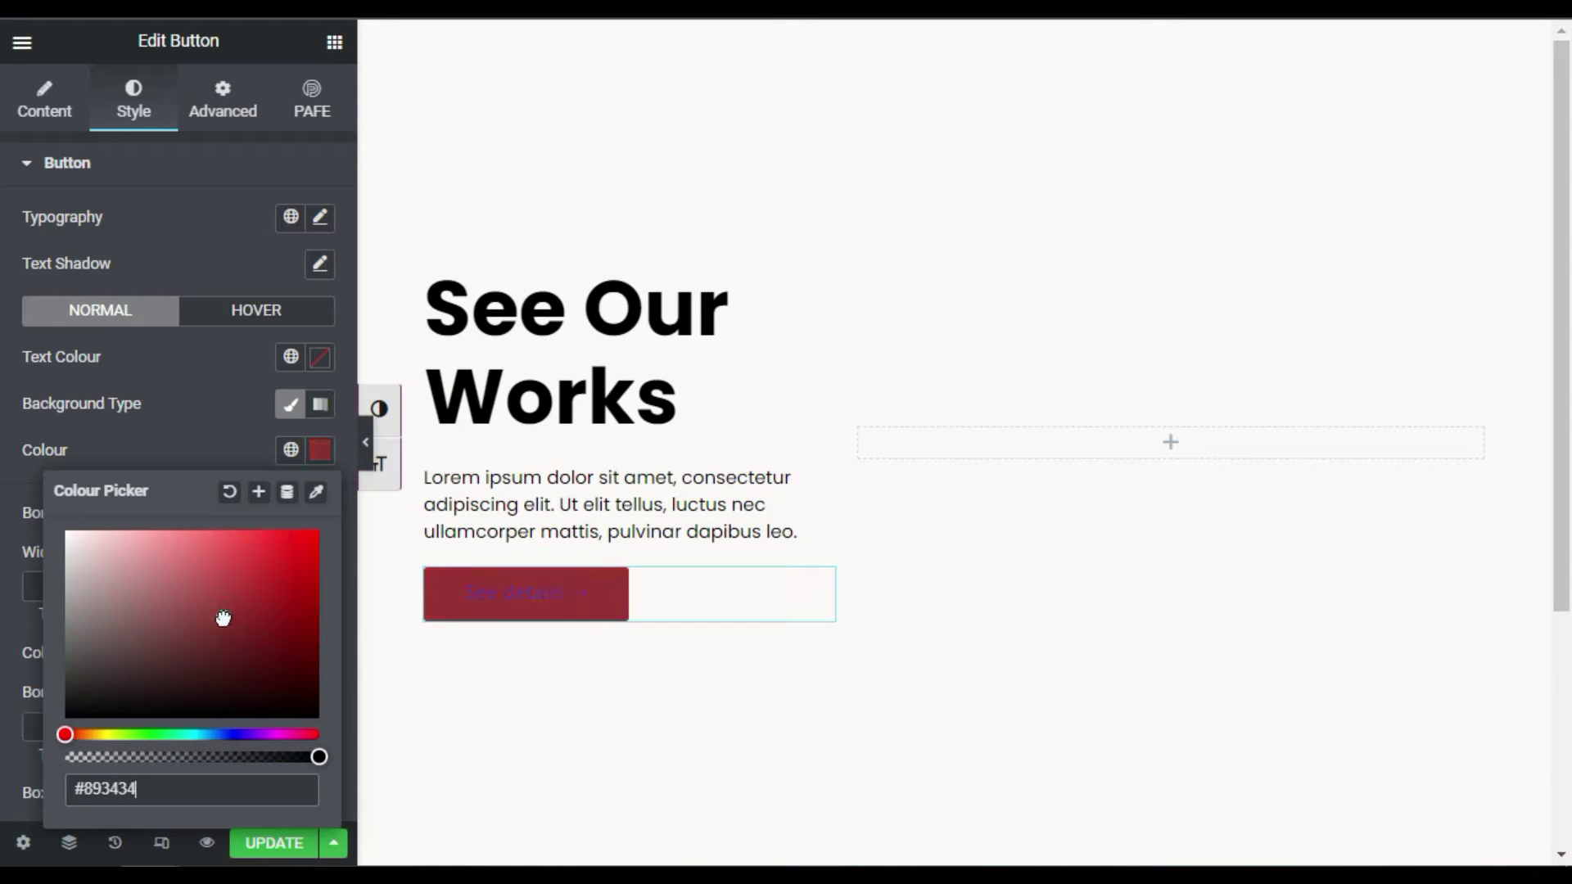
{"action": "left_click_drag", "start_coordinate": [249, 757], "coordinate": [5, 759]}
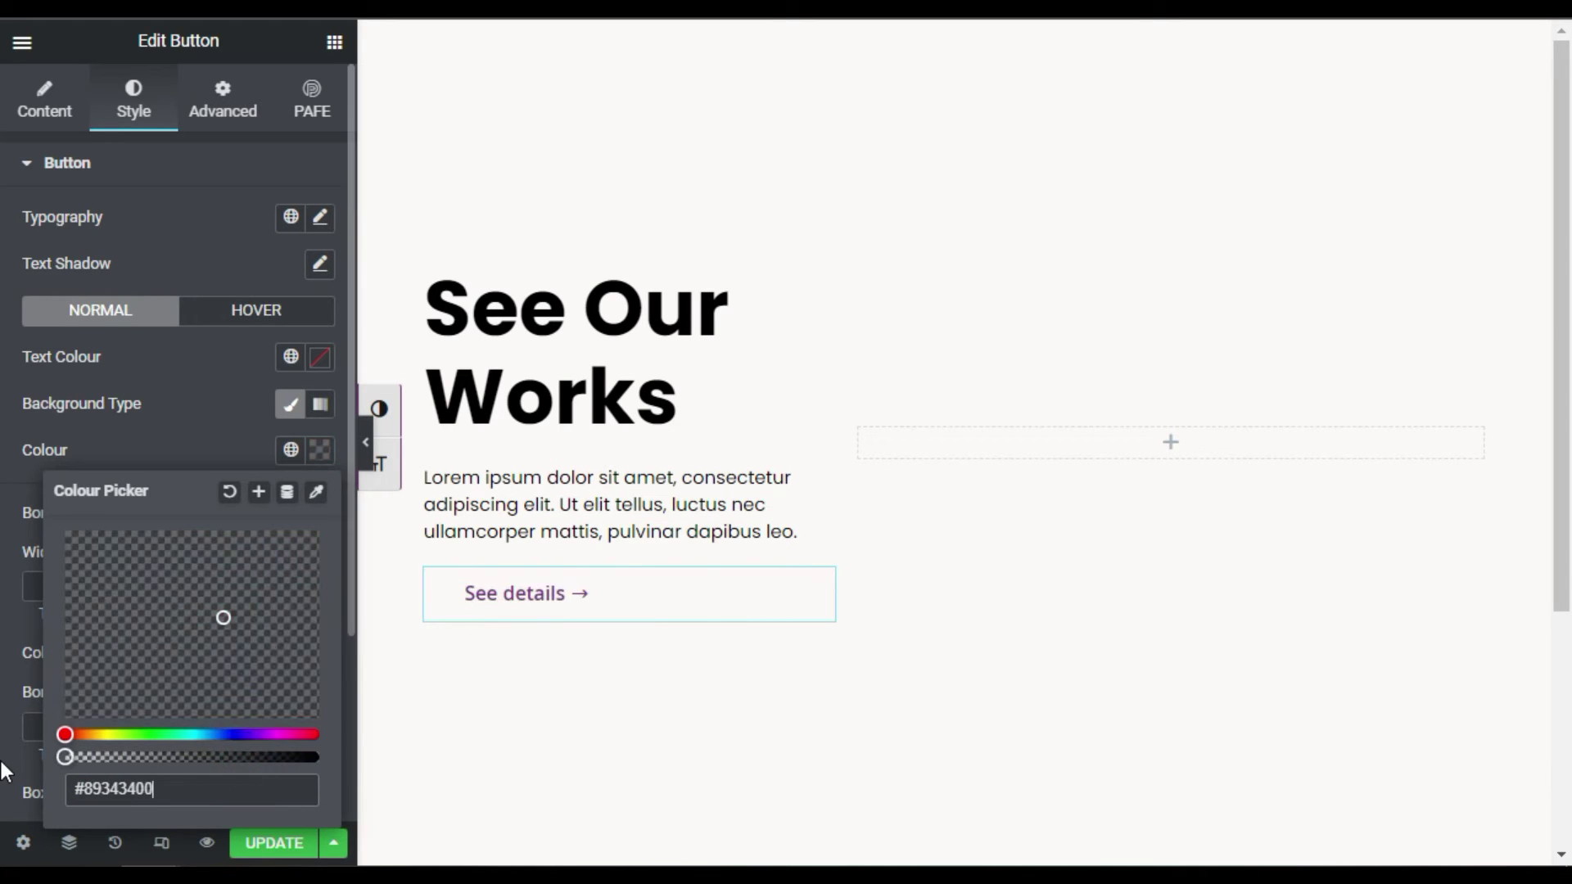
{"action": "left_click", "coordinate": [244, 403]}
Set the button text colour to black and its padding to 0
{"action": "left_click", "coordinate": [319, 356]}
{"action": "left_click", "coordinate": [196, 514]}
{"action": "left_click_drag", "start_coordinate": [4, 648], "coordinate": [7, 652]}
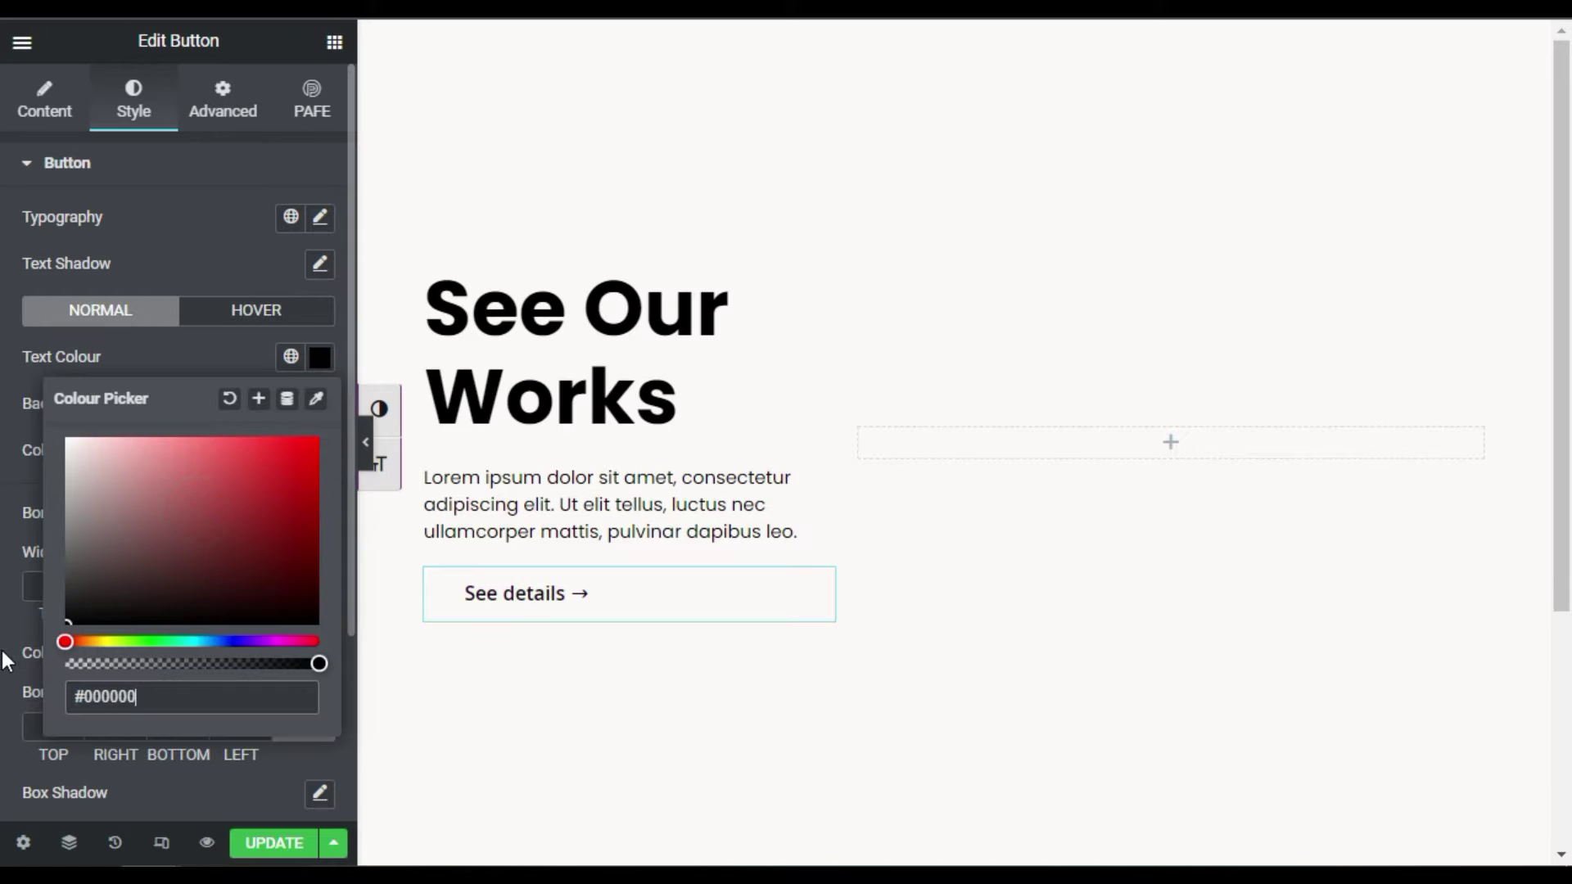
{"action": "left_click", "coordinate": [190, 353]}
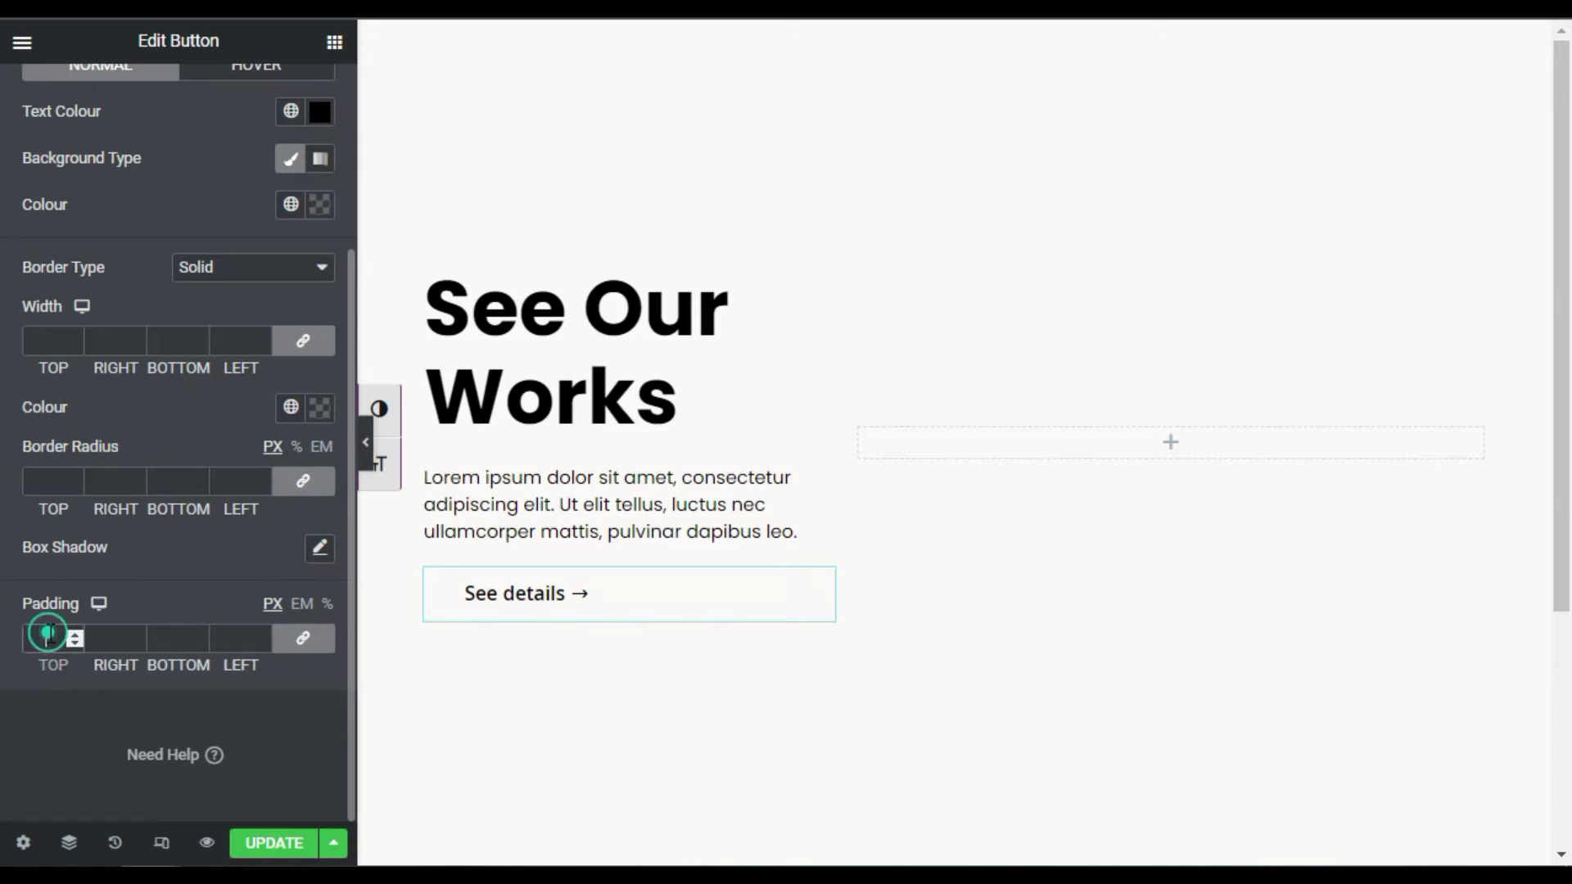
{"action": "type", "text": "0"}
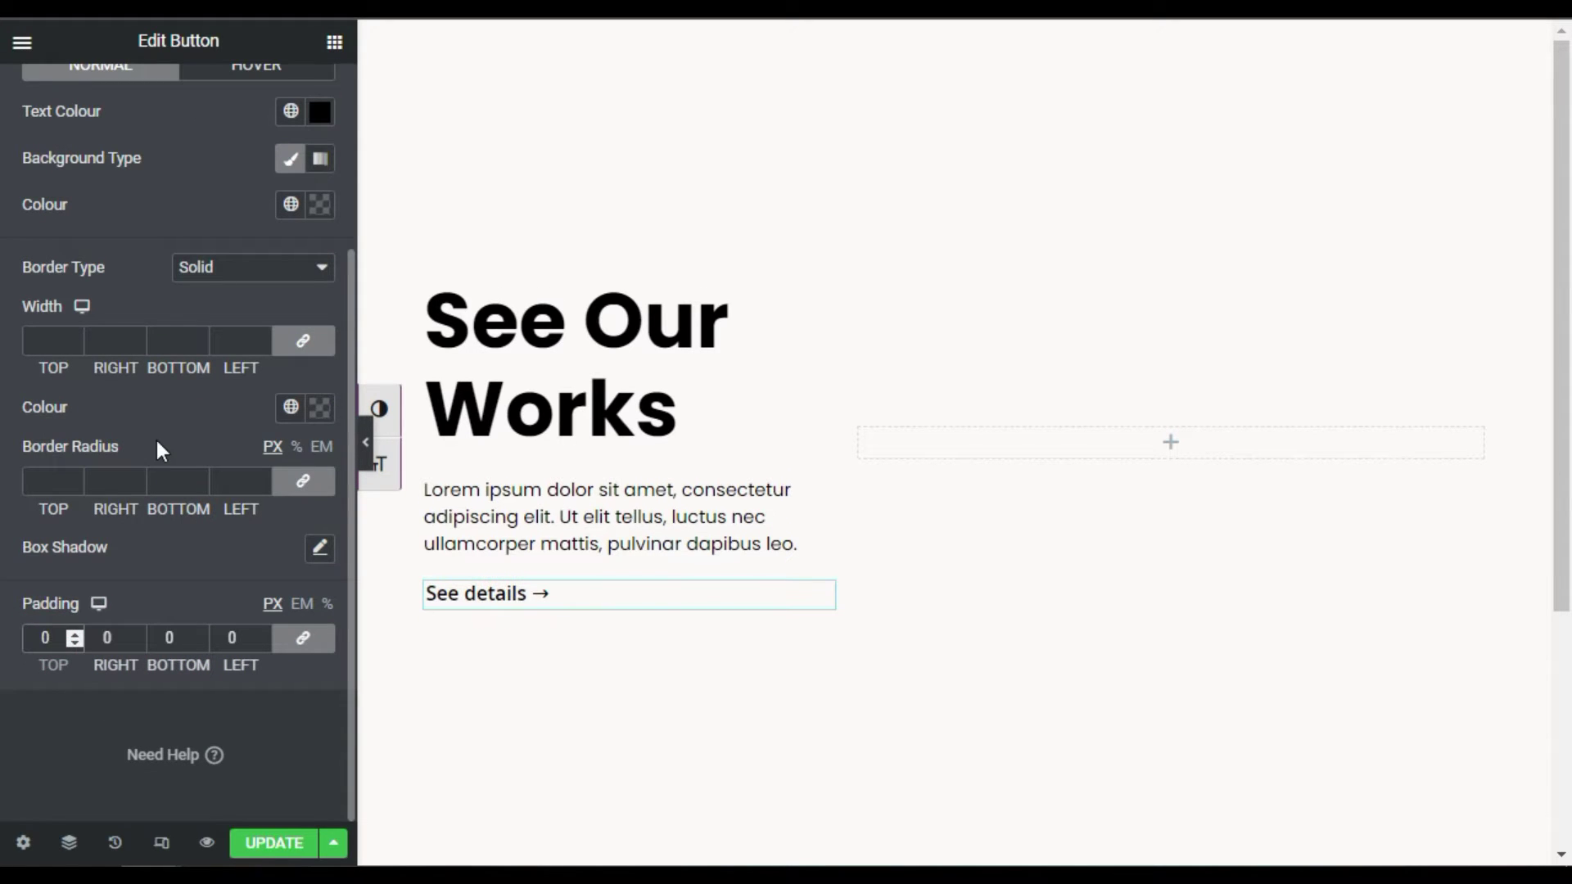
{"action": "scroll", "coordinate": [162, 451], "scroll_direction": "up", "scroll_amount": 3}
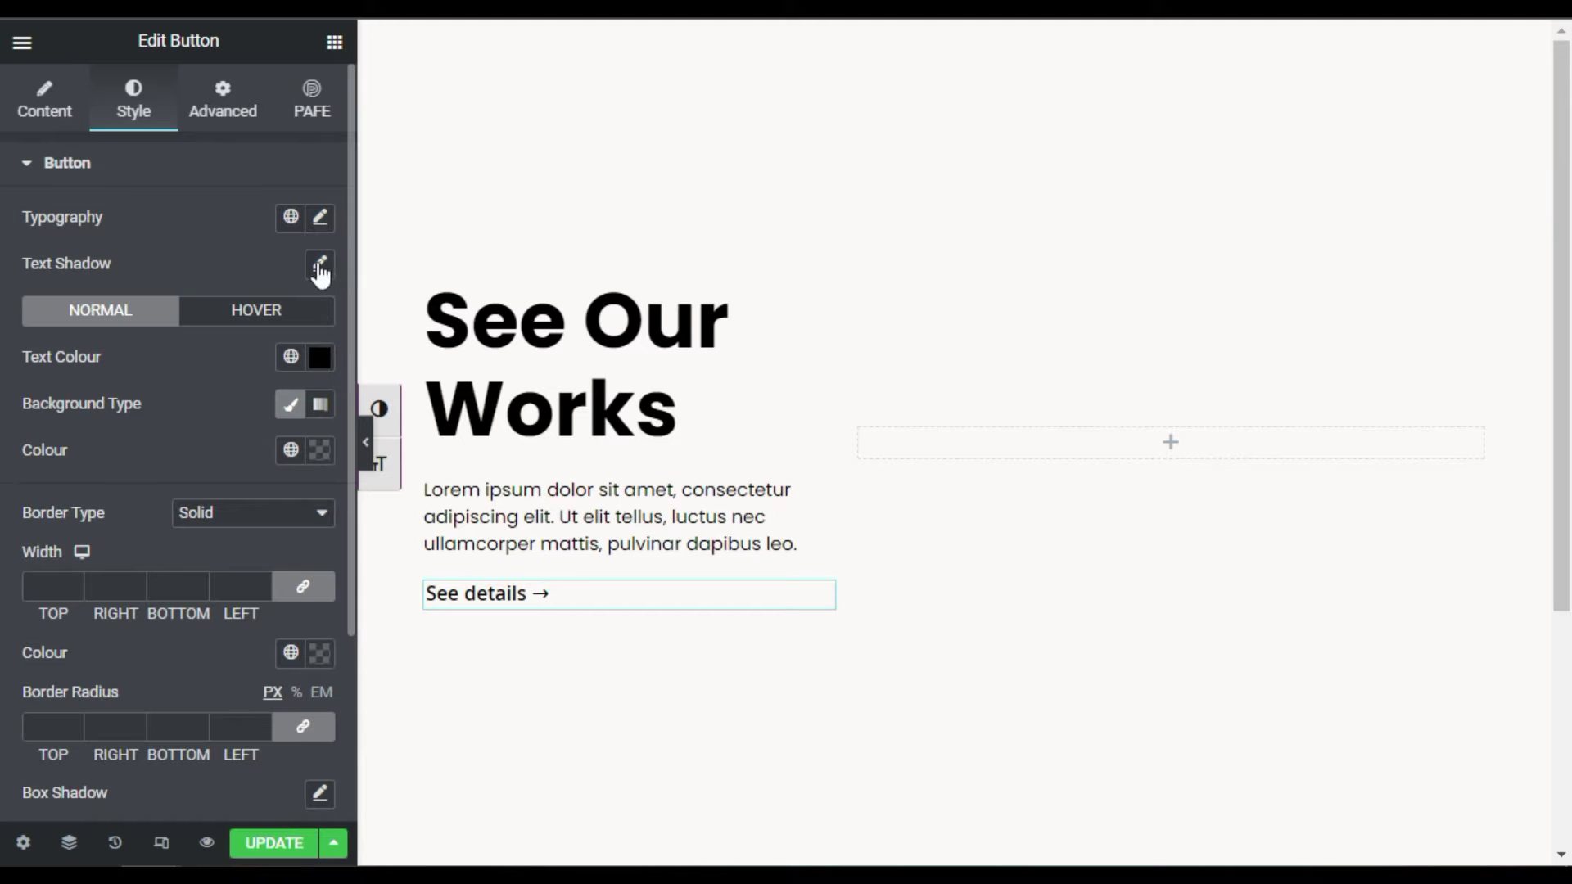
Set the button typography font family to Poppins
{"action": "left_click", "coordinate": [320, 218]}
{"action": "left_click", "coordinate": [258, 323]}
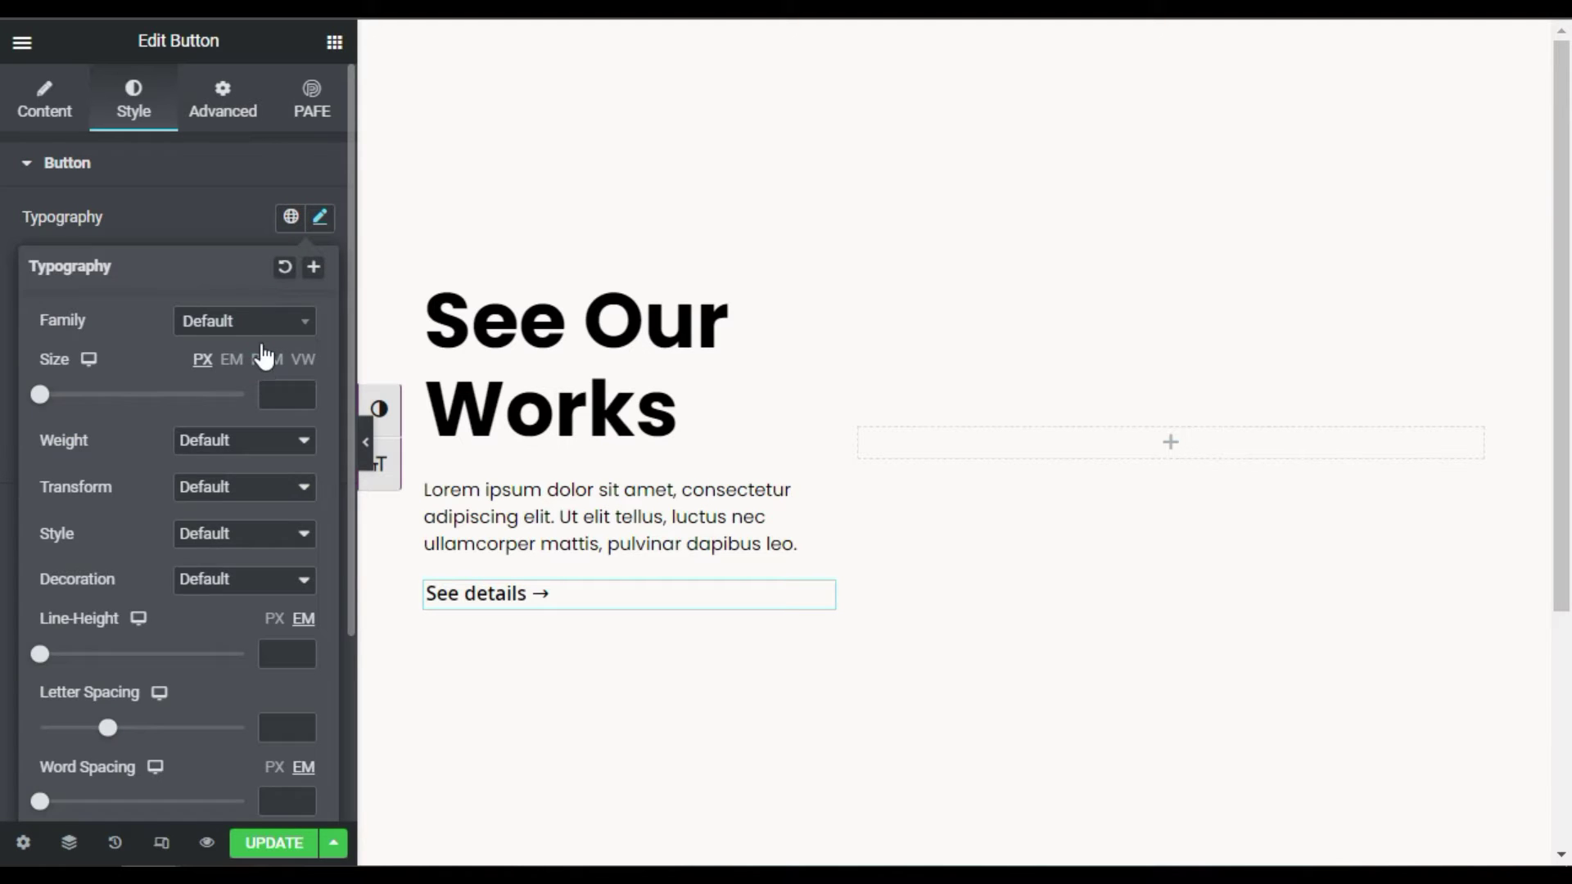
{"action": "left_click", "coordinate": [250, 353]}
{"action": "type", "text": "pop"}
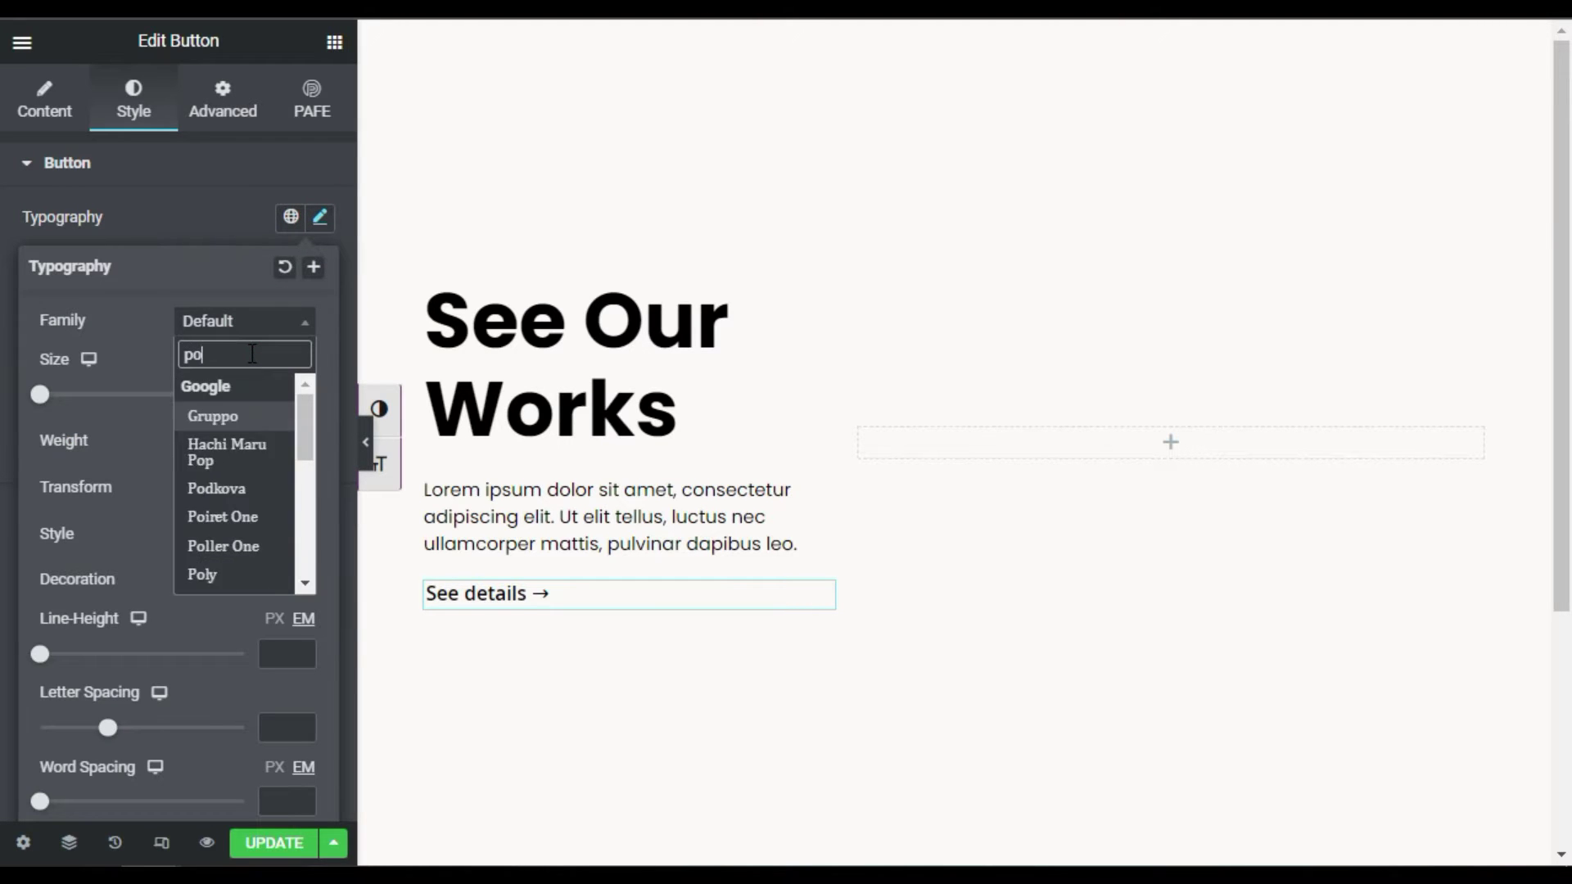
{"action": "key", "text": "Return"}
{"action": "left_click", "coordinate": [283, 392]}
Set the button text size to 18 and weight to 700
{"action": "type", "text": "17"}
{"action": "key", "text": "BackSpace"}
{"action": "type", "text": "18"}
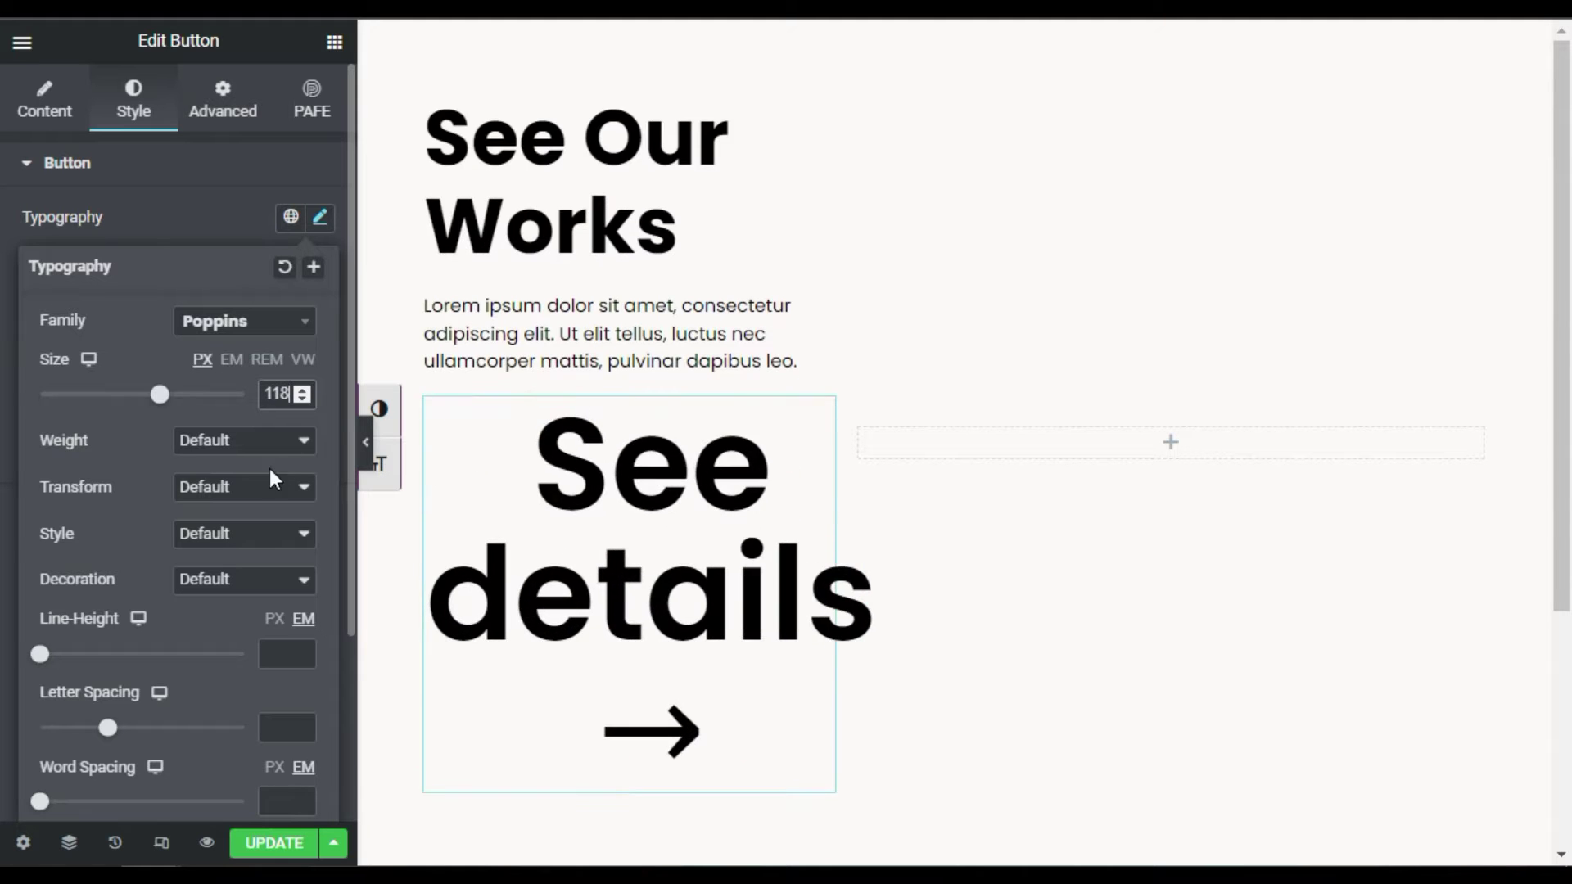
{"action": "left_click", "coordinate": [278, 394]}
{"action": "key", "text": "BackSpace"}
{"action": "left_click", "coordinate": [269, 442]}
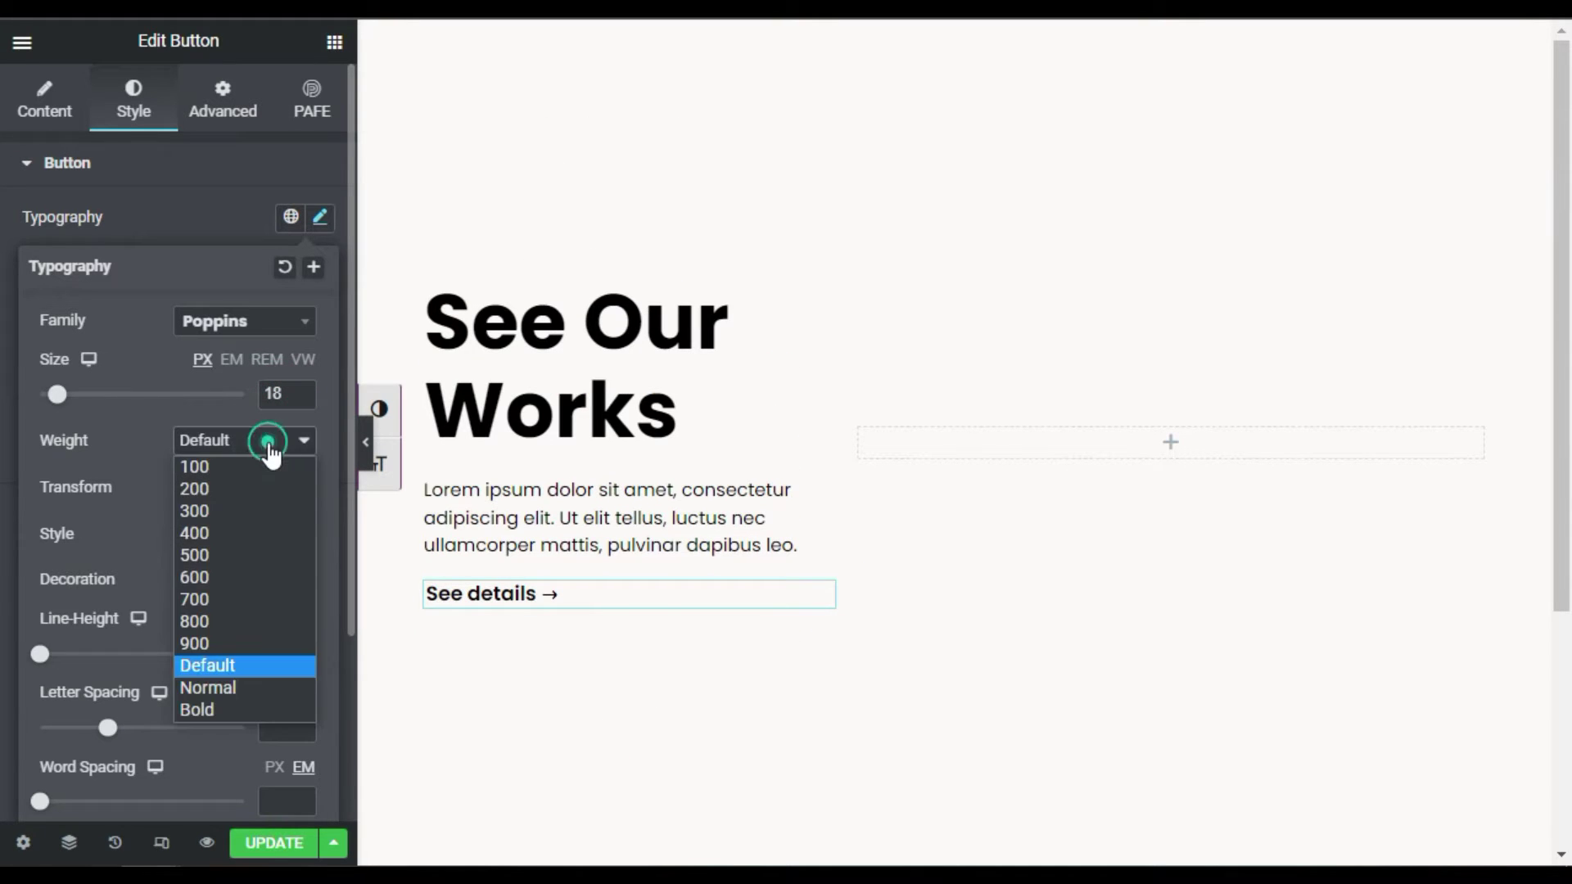
{"action": "left_click", "coordinate": [244, 533]}
{"action": "left_click", "coordinate": [252, 442]}
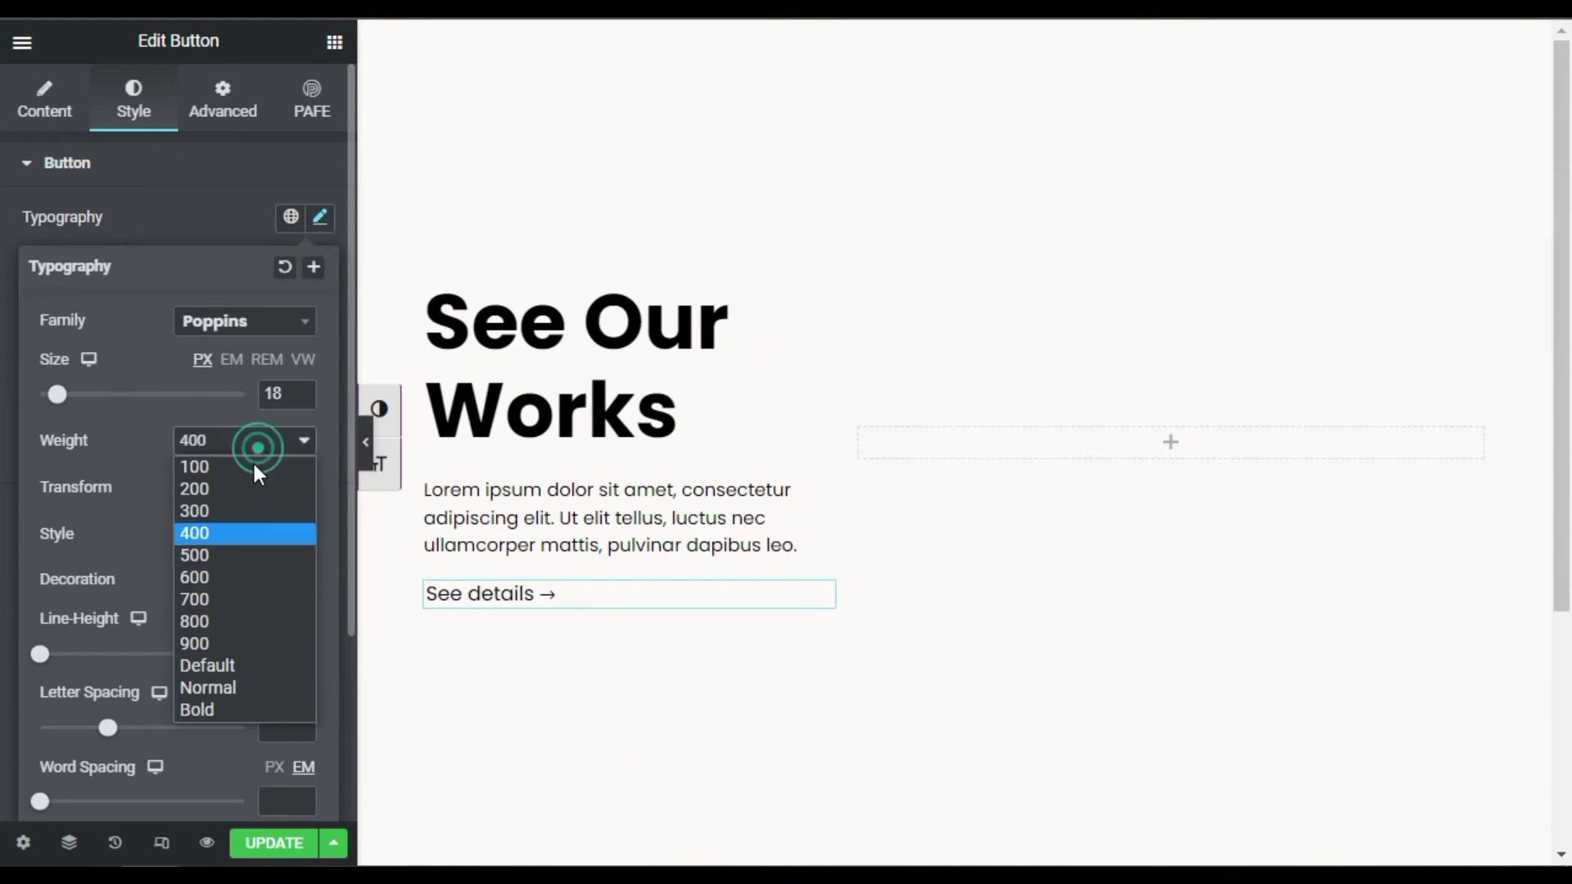
{"action": "left_click", "coordinate": [249, 606]}
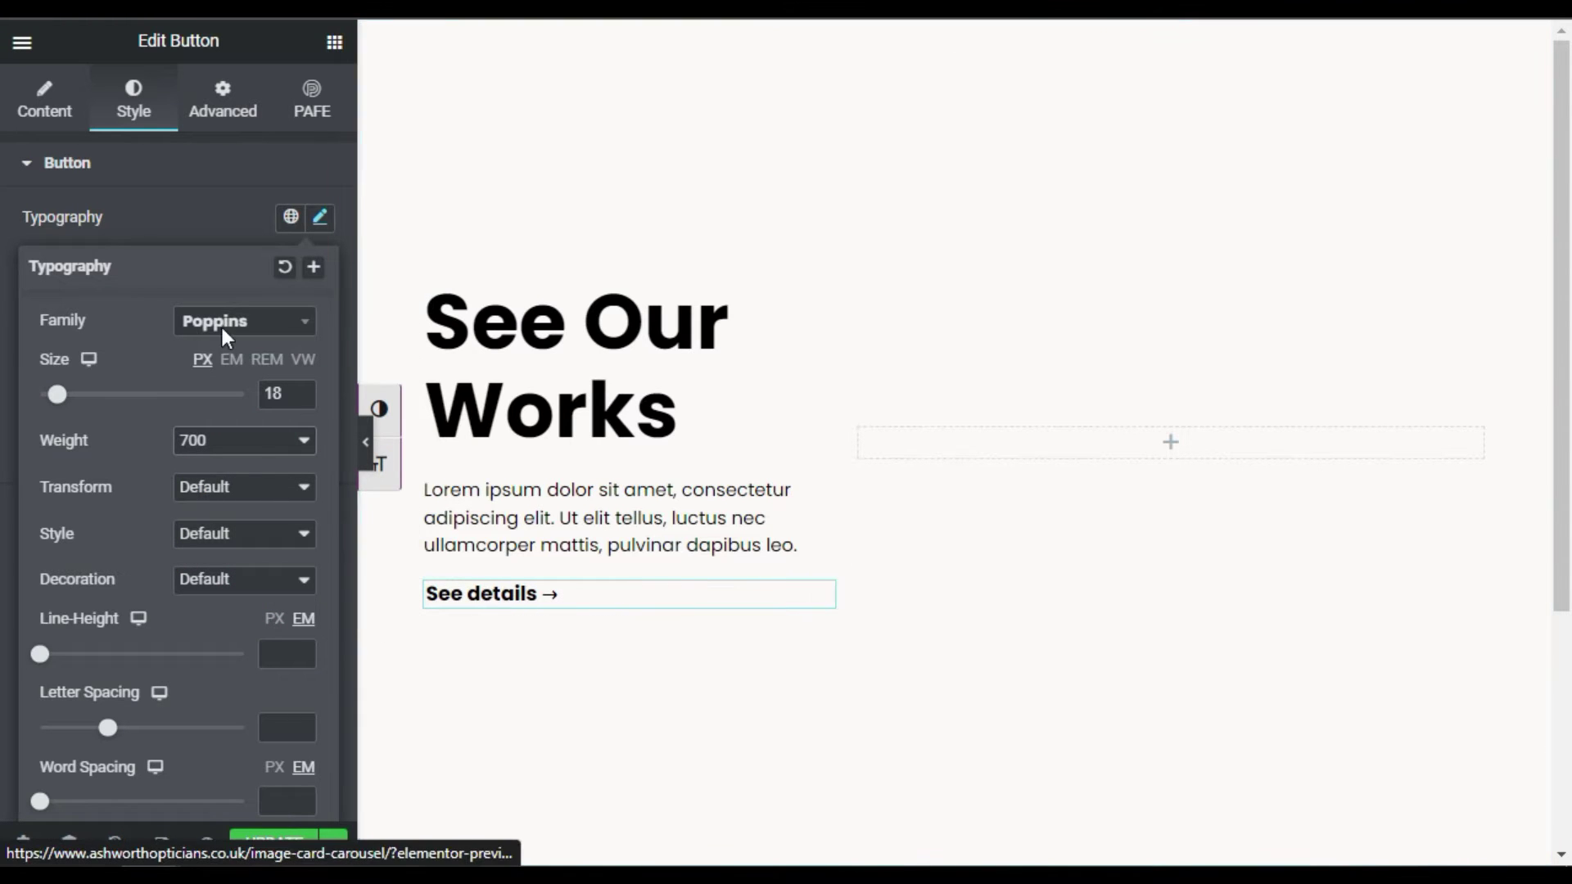
{"action": "left_click", "coordinate": [47, 102]}
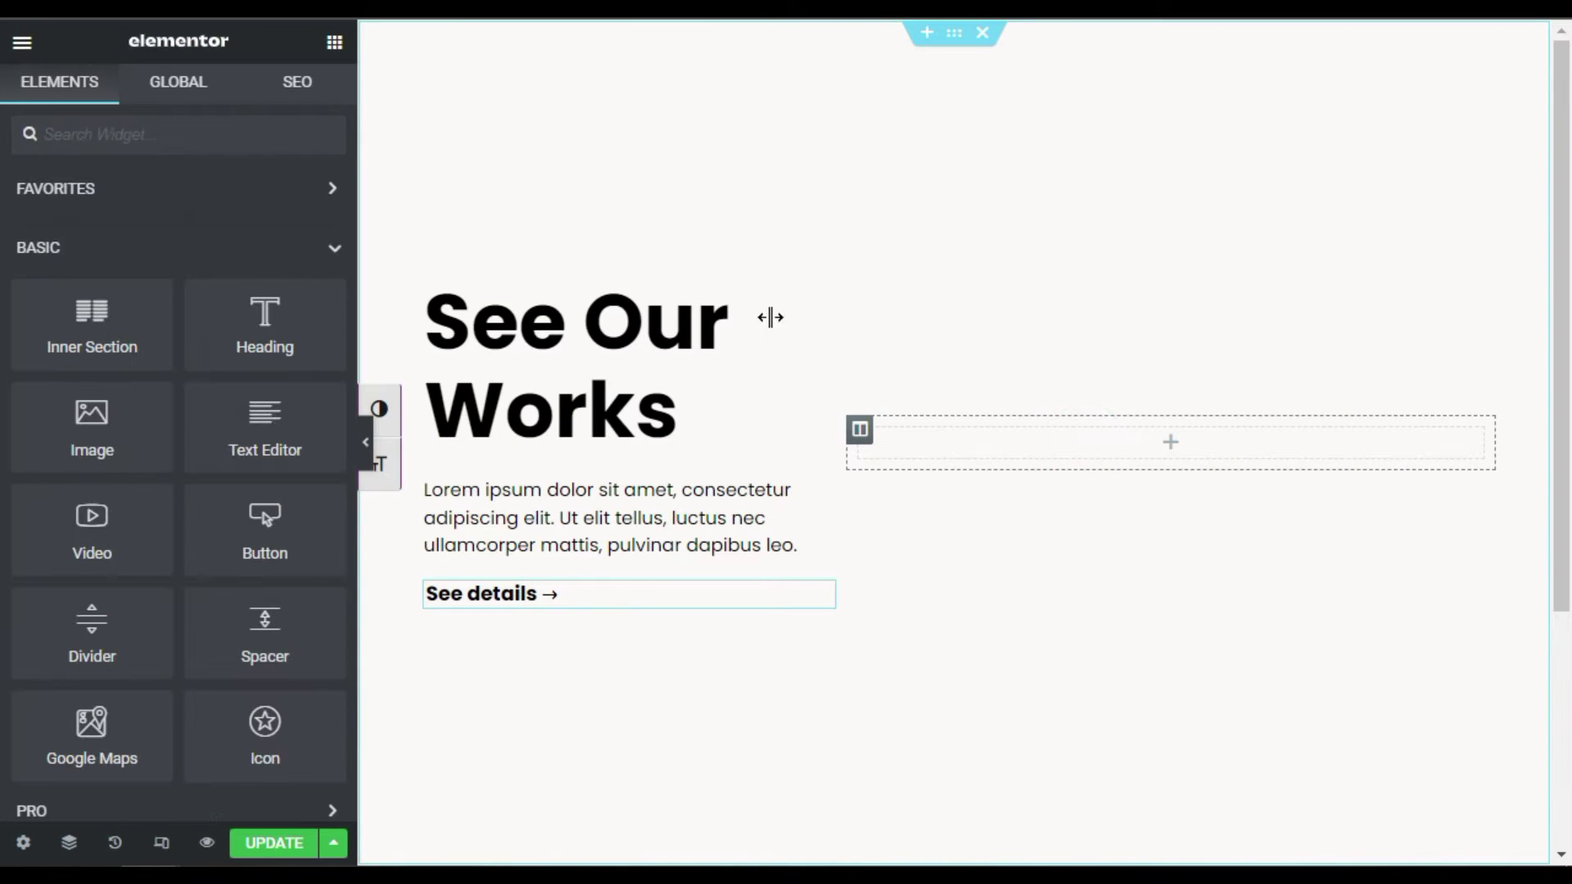
Search the widgets for 'card' and drop the Card Carousel into the right column
{"action": "left_click", "coordinate": [144, 138]}
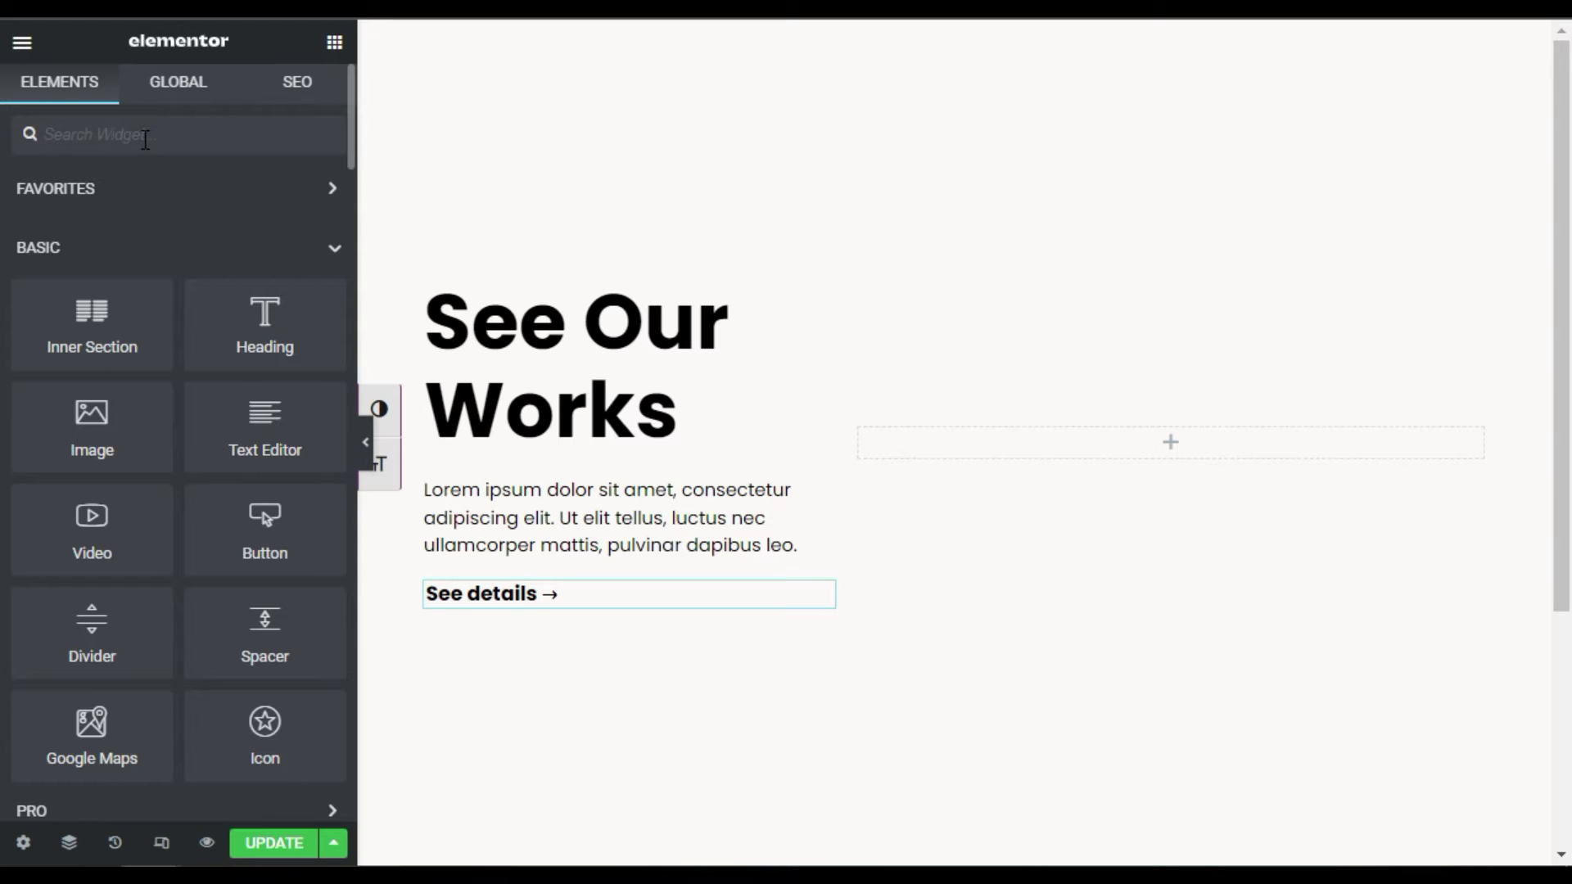
{"action": "type", "text": "card"}
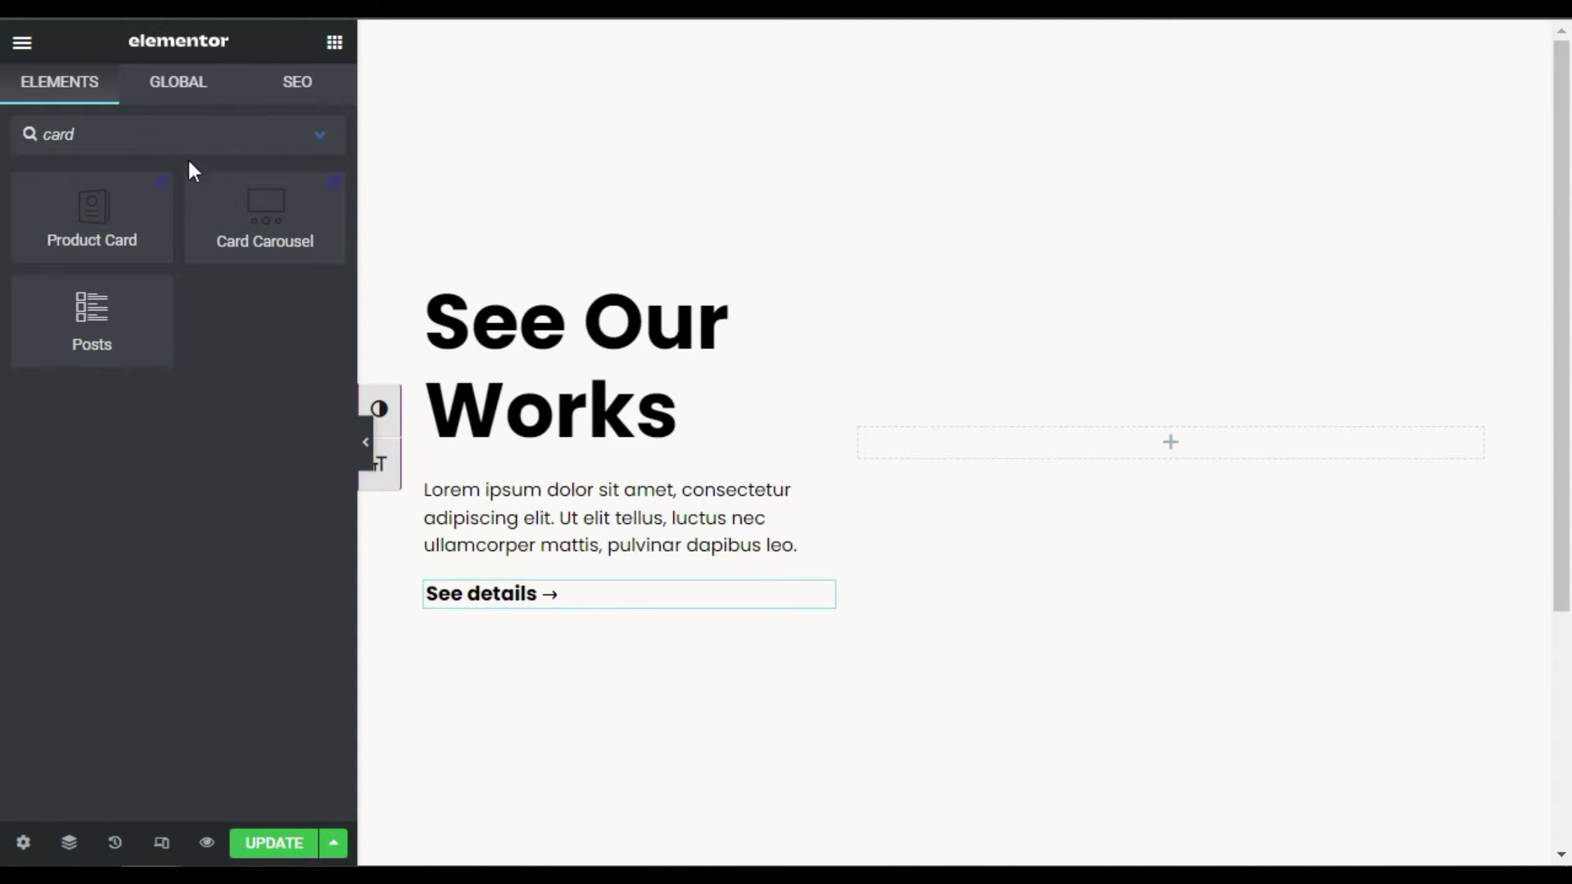
{"action": "mouse_move", "coordinate": [295, 253]}
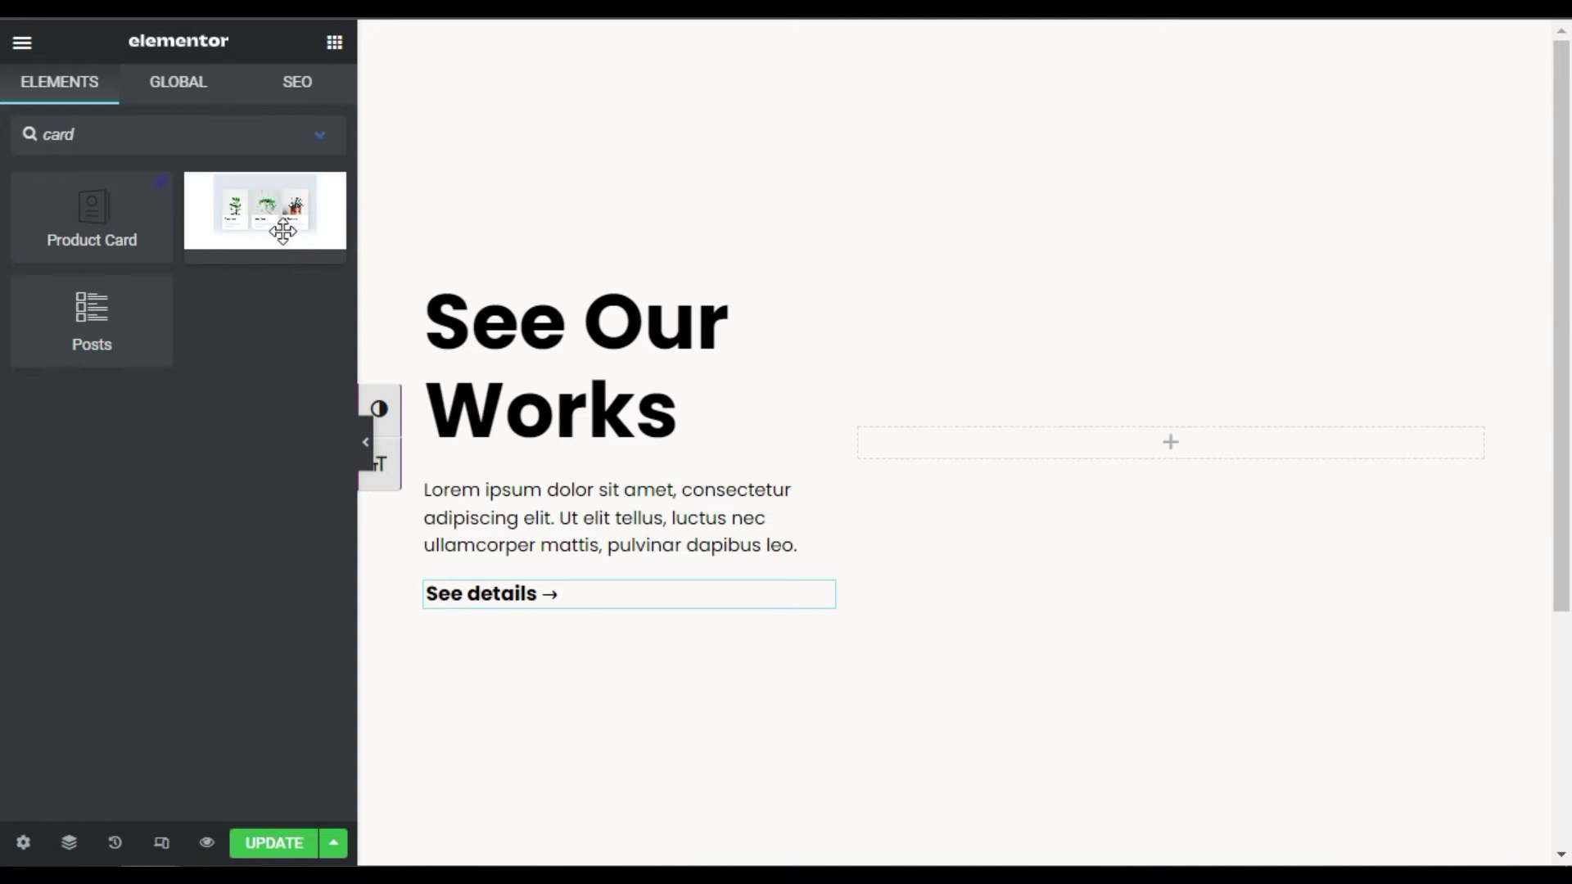
{"action": "mouse_move", "coordinate": [288, 223]}
{"action": "left_click_drag", "start_coordinate": [262, 209], "coordinate": [1089, 443]}
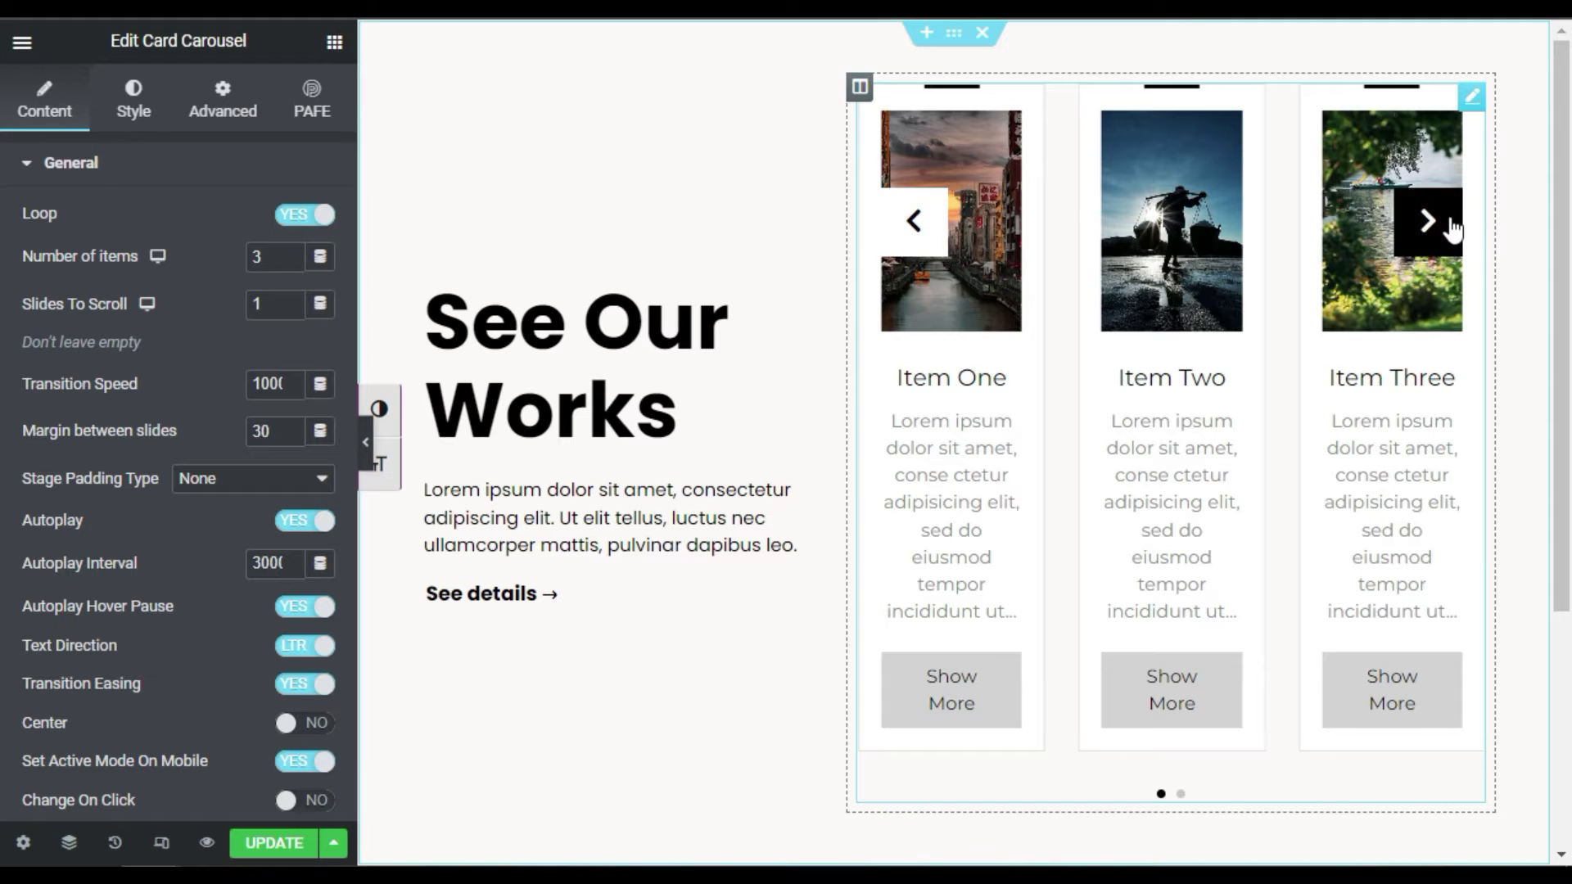
{"action": "left_click", "coordinate": [367, 449]}
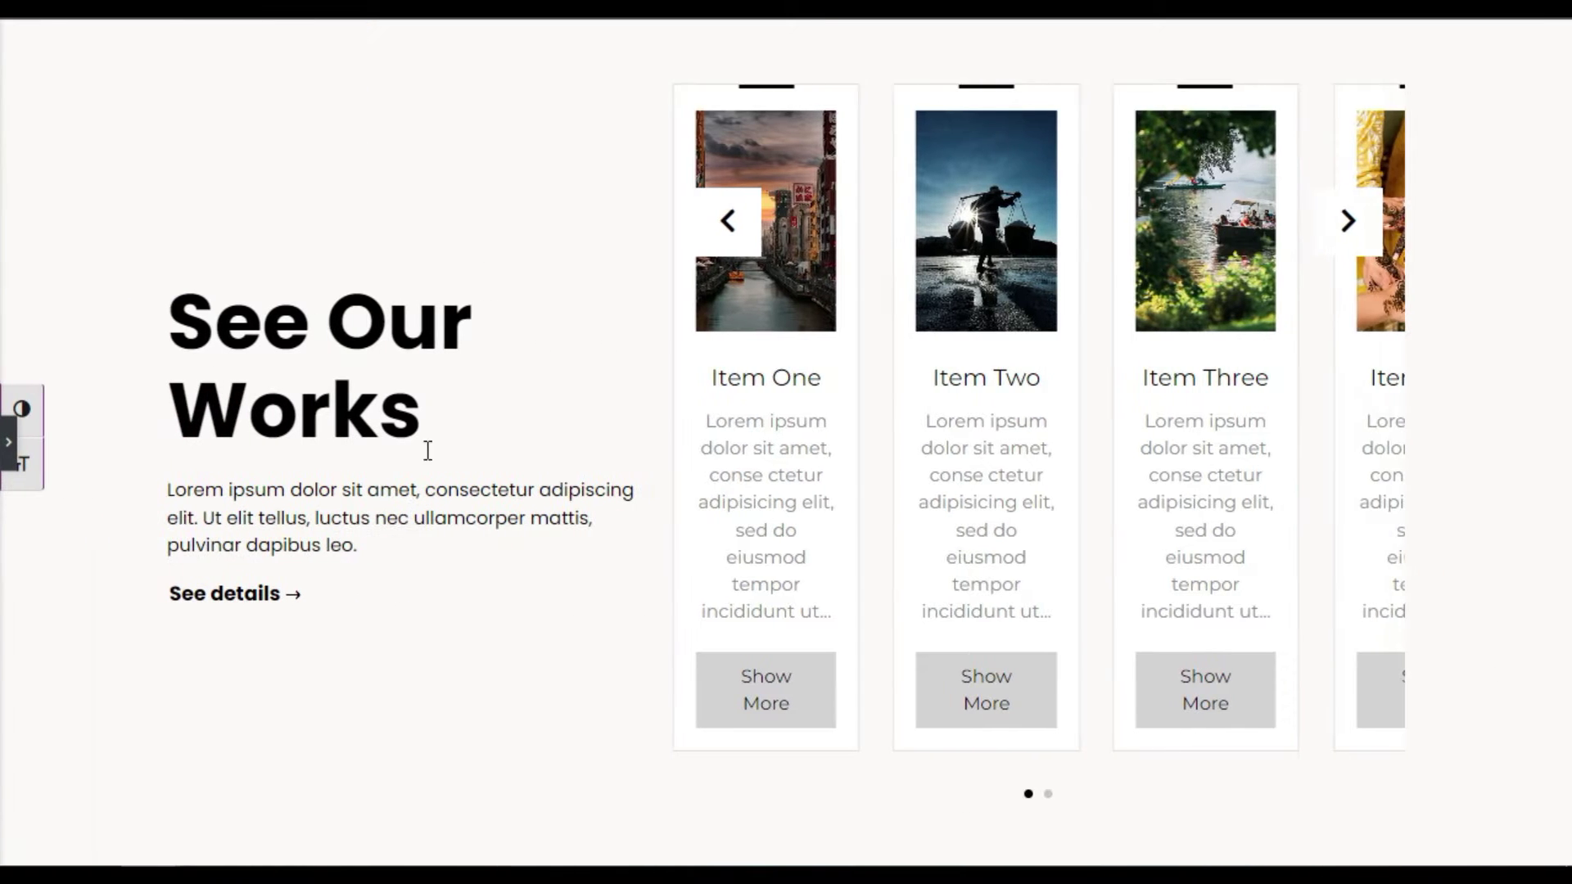
{"action": "left_click", "coordinate": [1353, 283]}
{"action": "left_click", "coordinate": [1354, 283]}
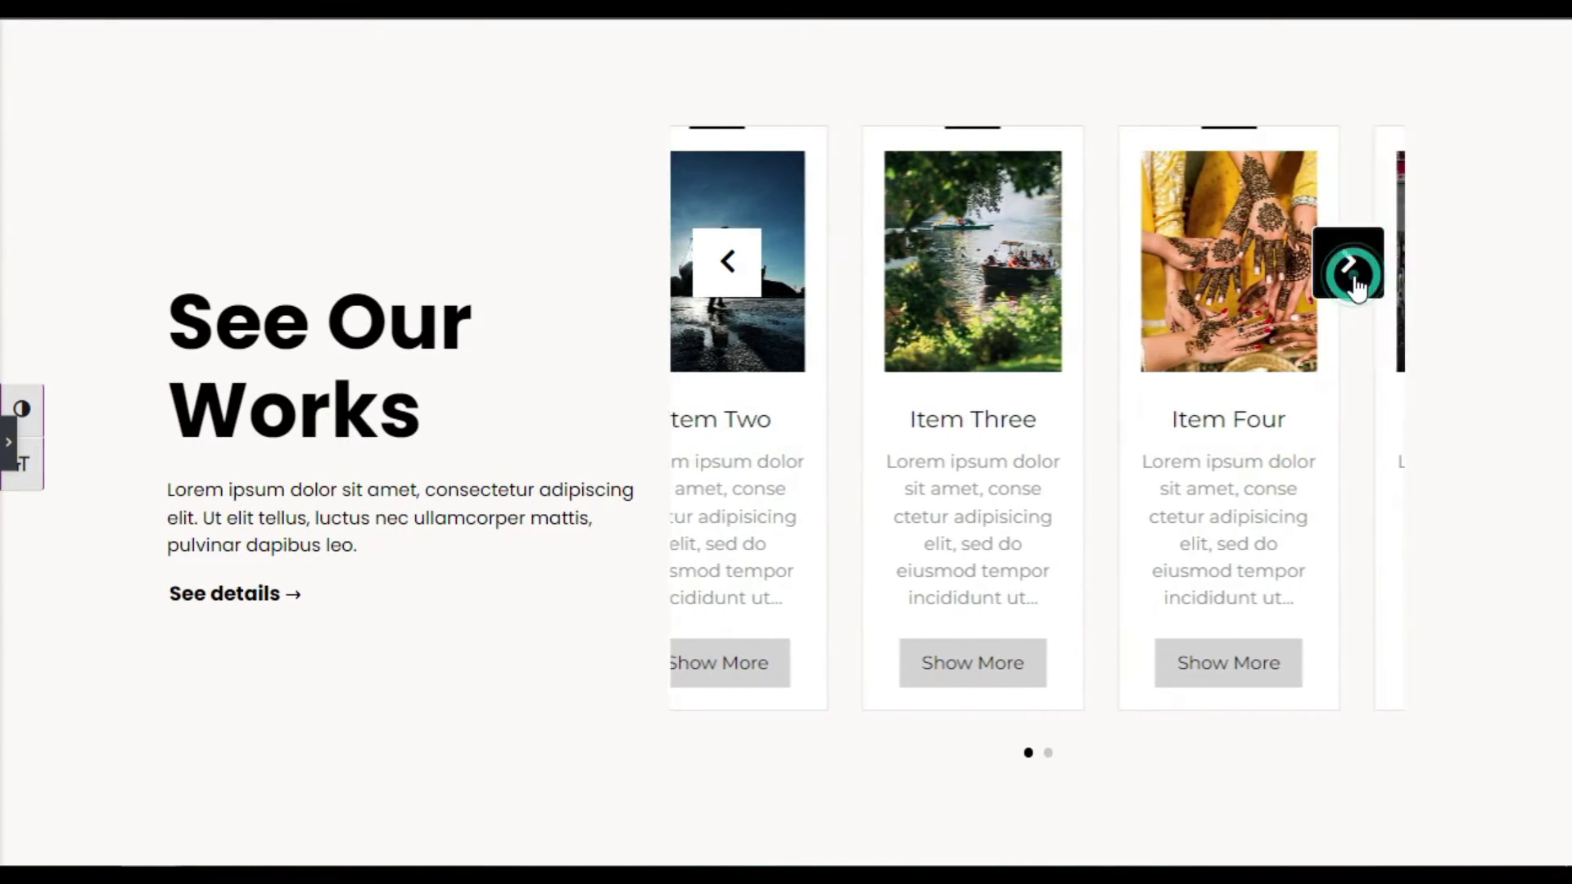
{"action": "left_click", "coordinate": [1353, 283]}
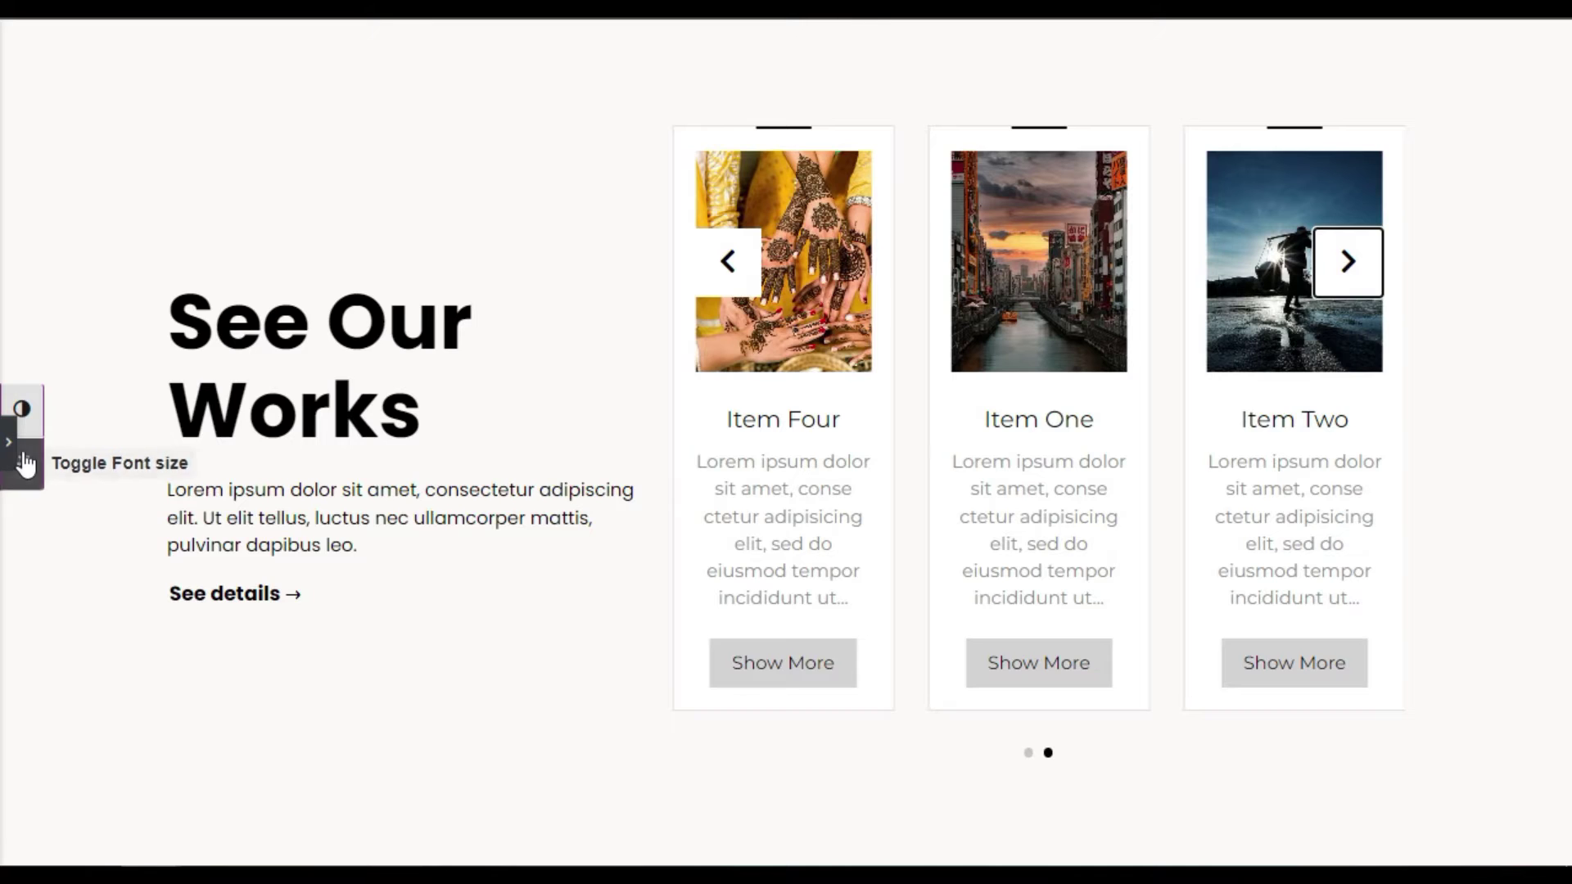
{"action": "left_click", "coordinate": [8, 446]}
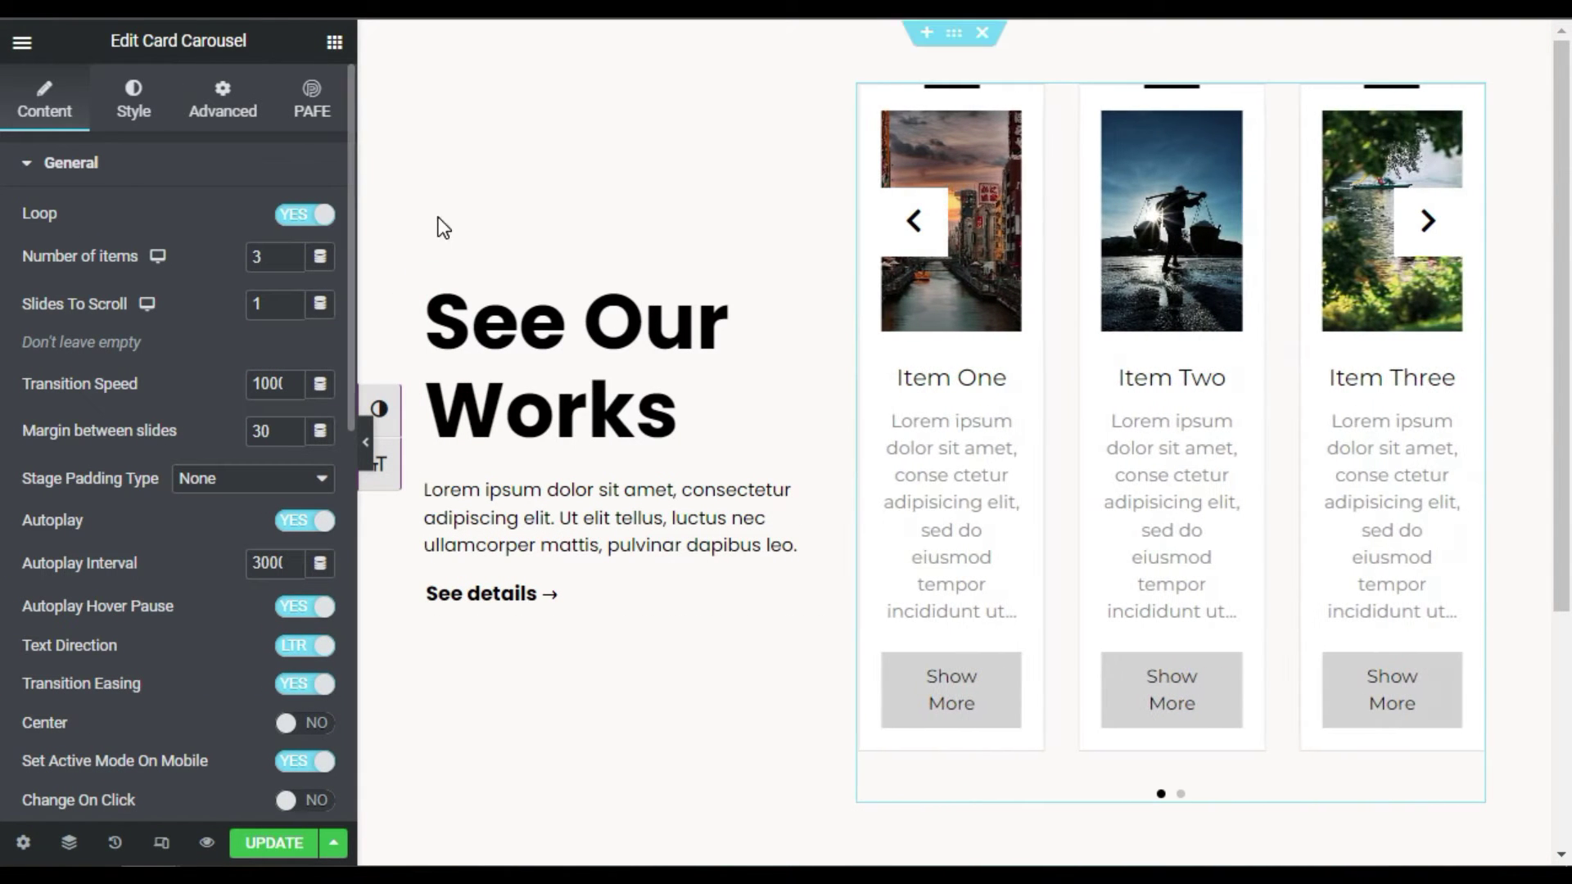
Set the carousel's Number of items to 2 and check the two-card layout
{"action": "left_click", "coordinate": [1426, 223]}
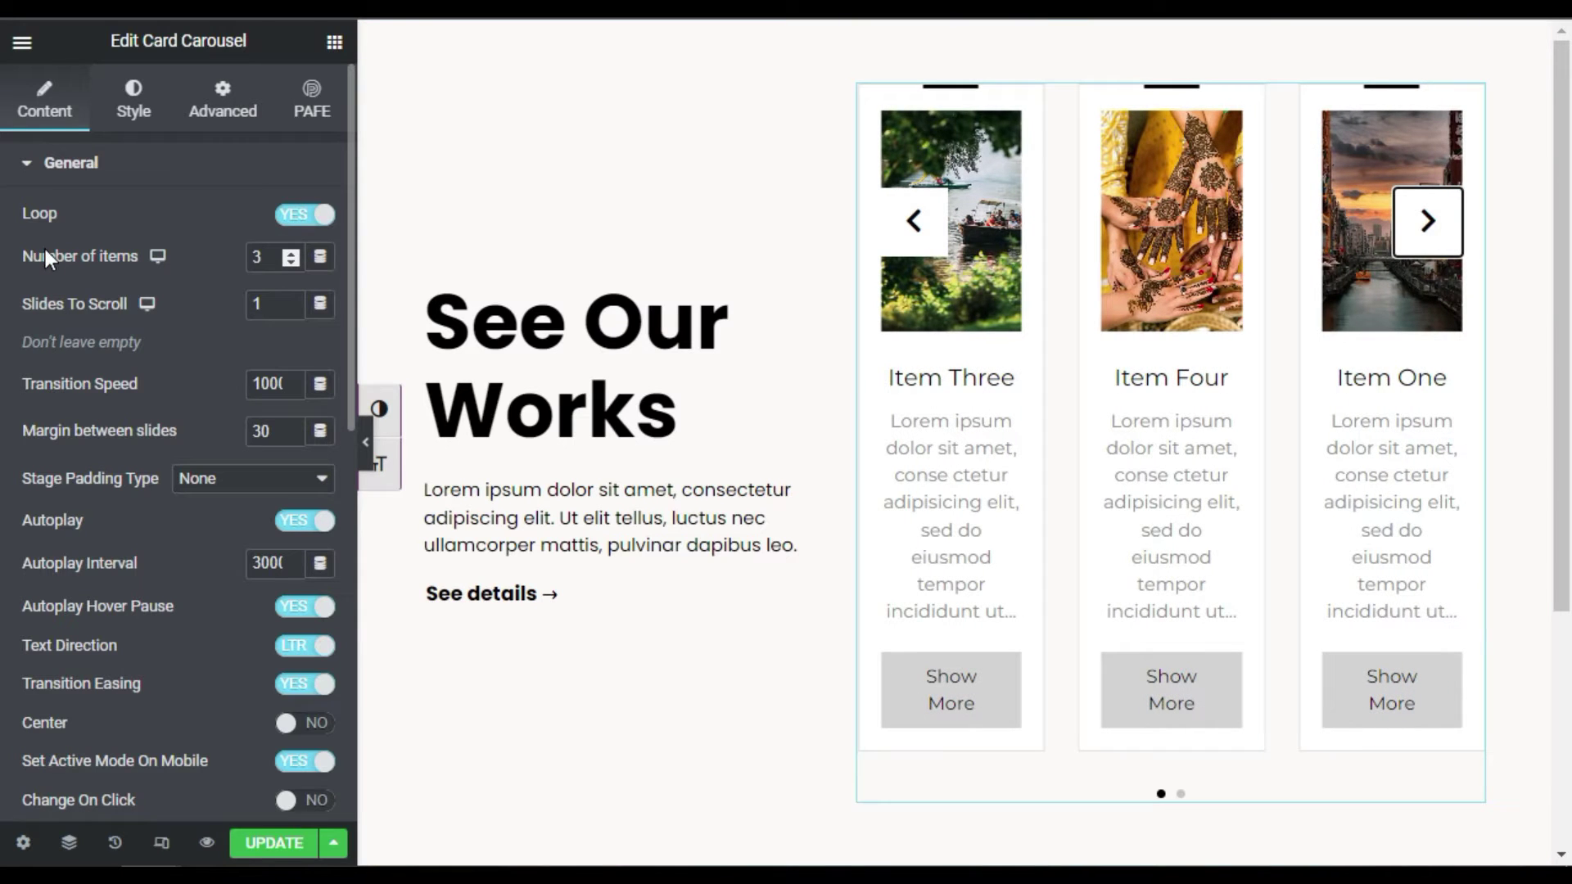
{"action": "left_click", "coordinate": [277, 259]}
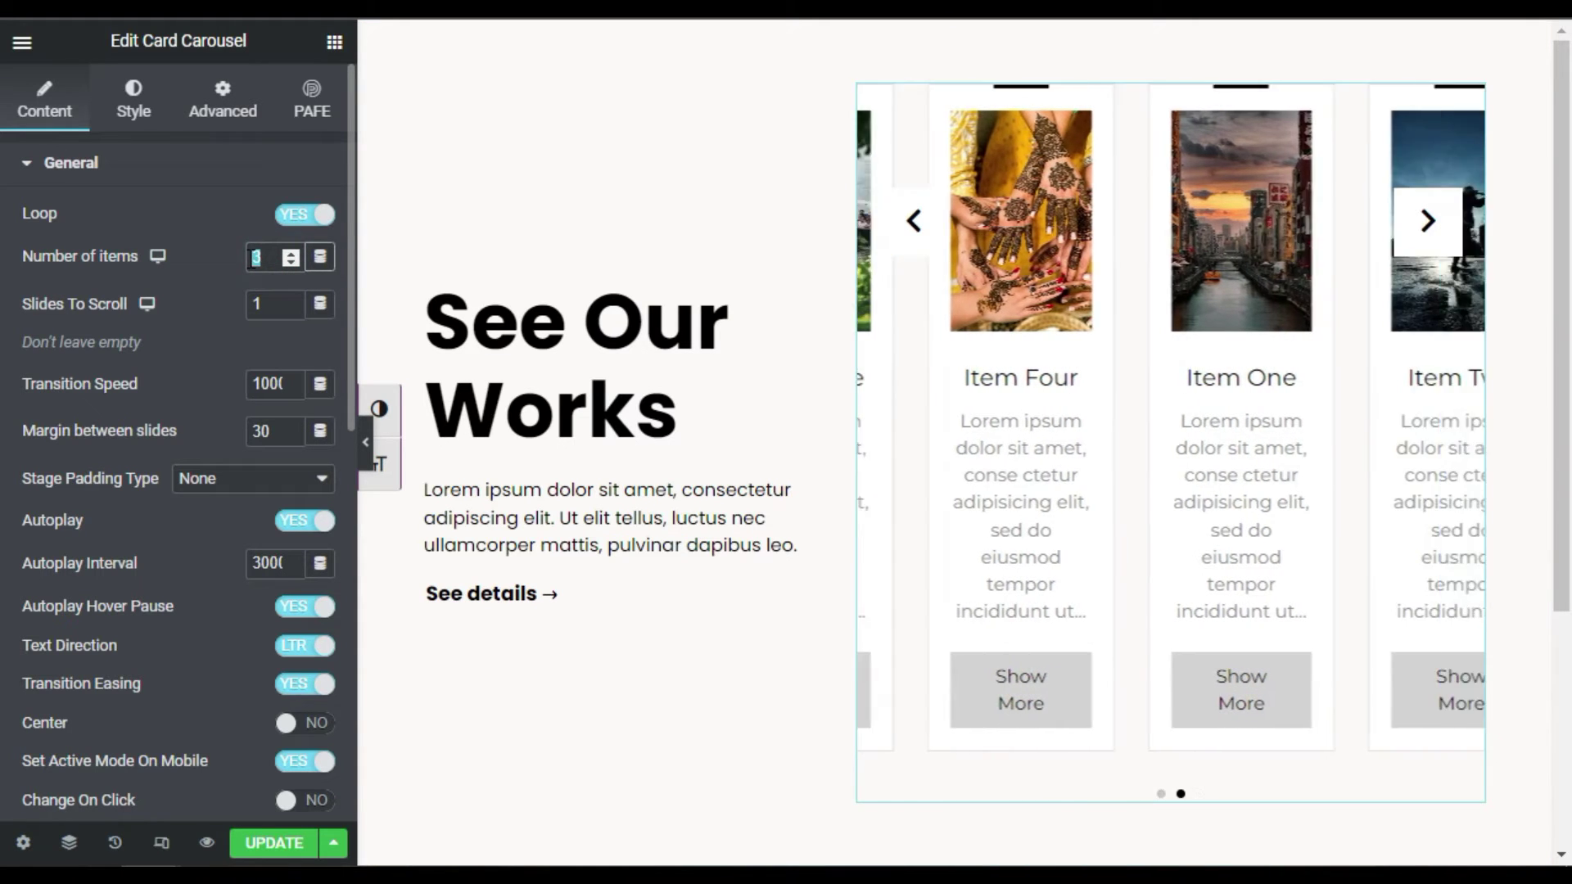
{"action": "type", "text": "2"}
{"action": "left_click", "coordinate": [281, 303]}
{"action": "scroll", "coordinate": [163, 434], "scroll_direction": "down", "scroll_amount": 2}
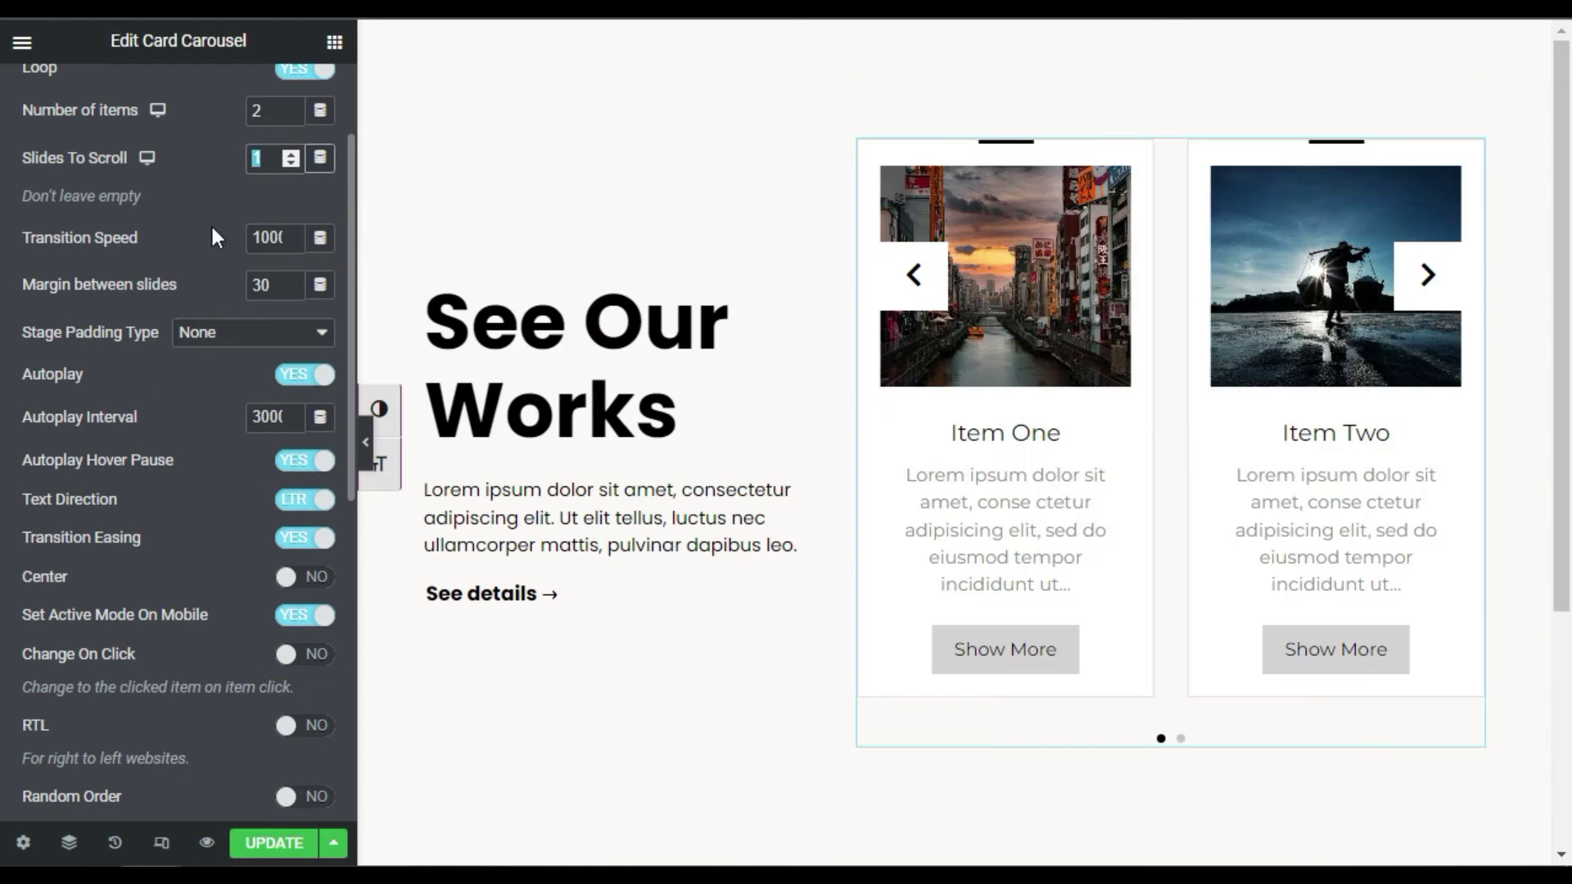
{"action": "left_click", "coordinate": [1428, 274]}
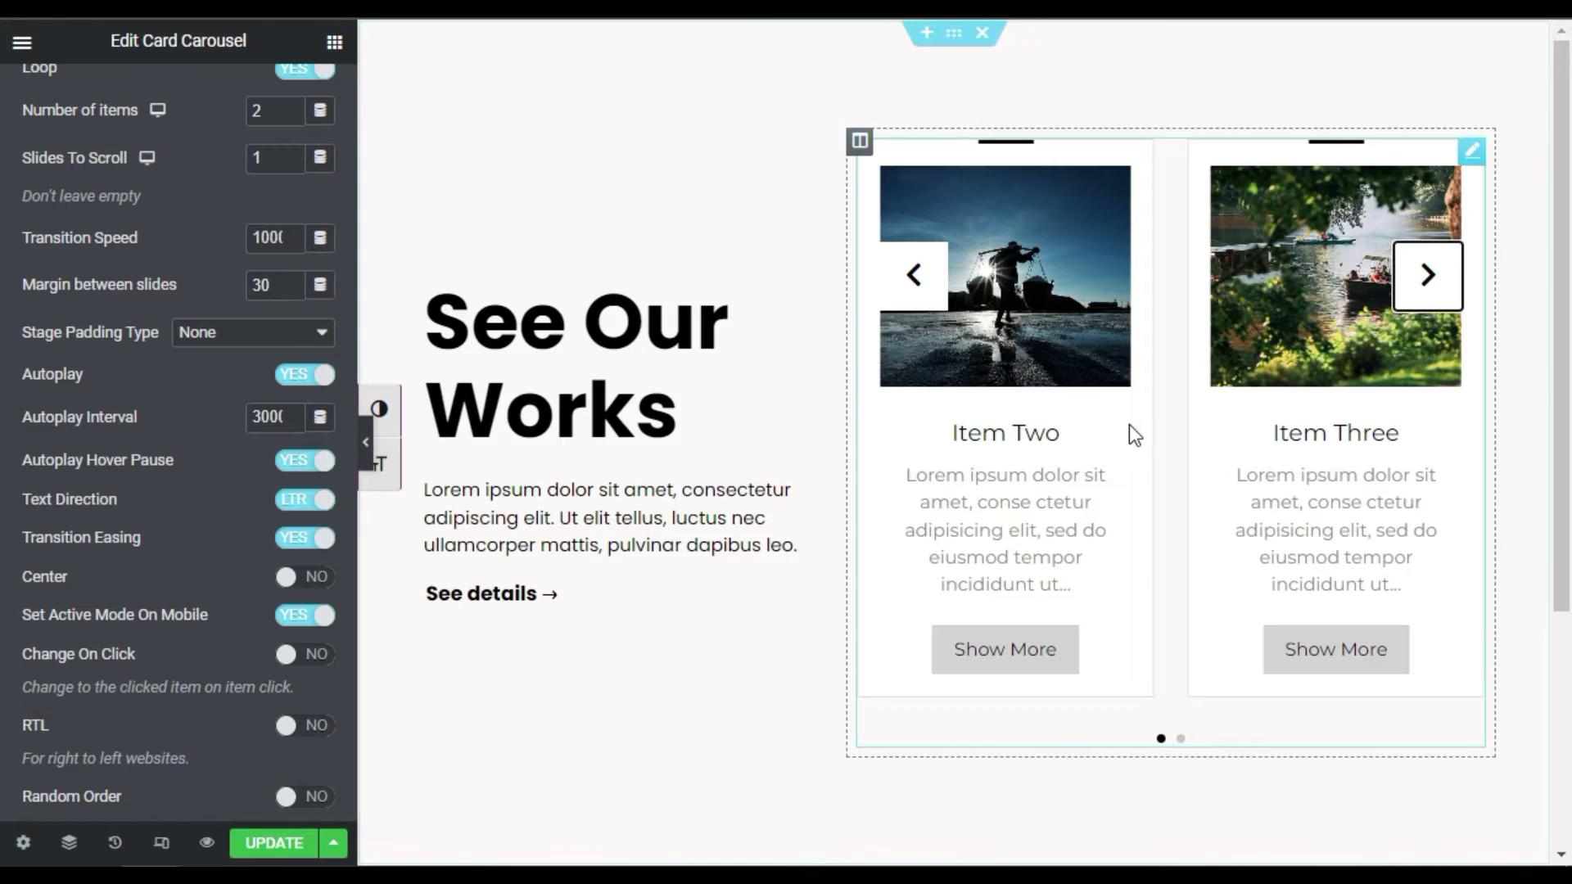
Keep margin between slides at 30 after trying 60, with Stage Padding Type None
{"action": "left_click_drag", "start_coordinate": [280, 282], "coordinate": [235, 294]}
{"action": "type", "text": "6"}
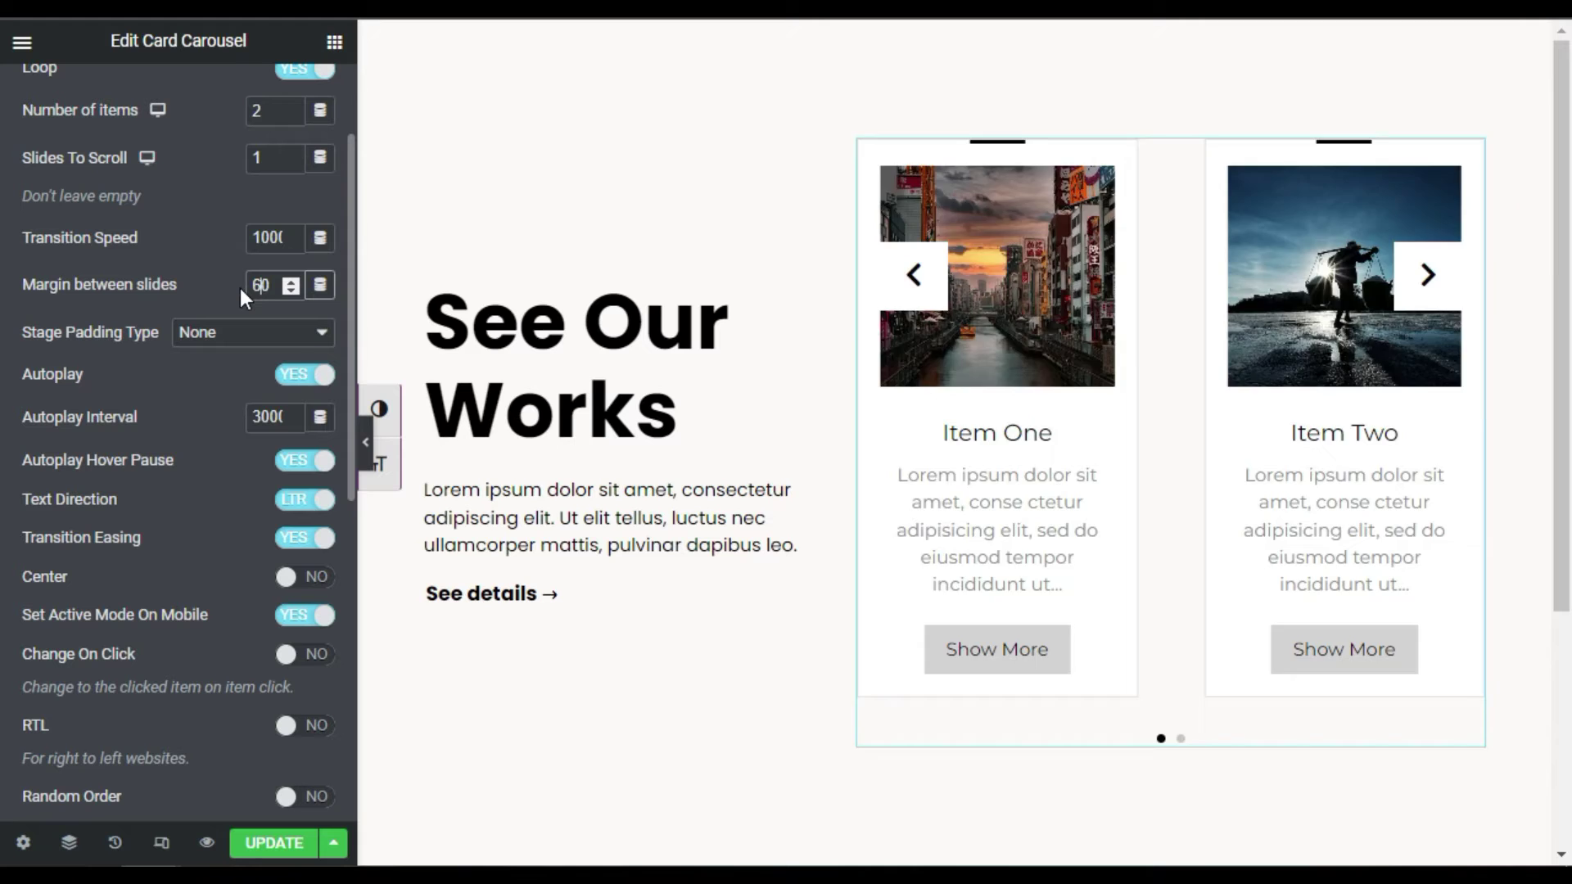
{"action": "key", "text": "BackSpace"}
{"action": "type", "text": "3"}
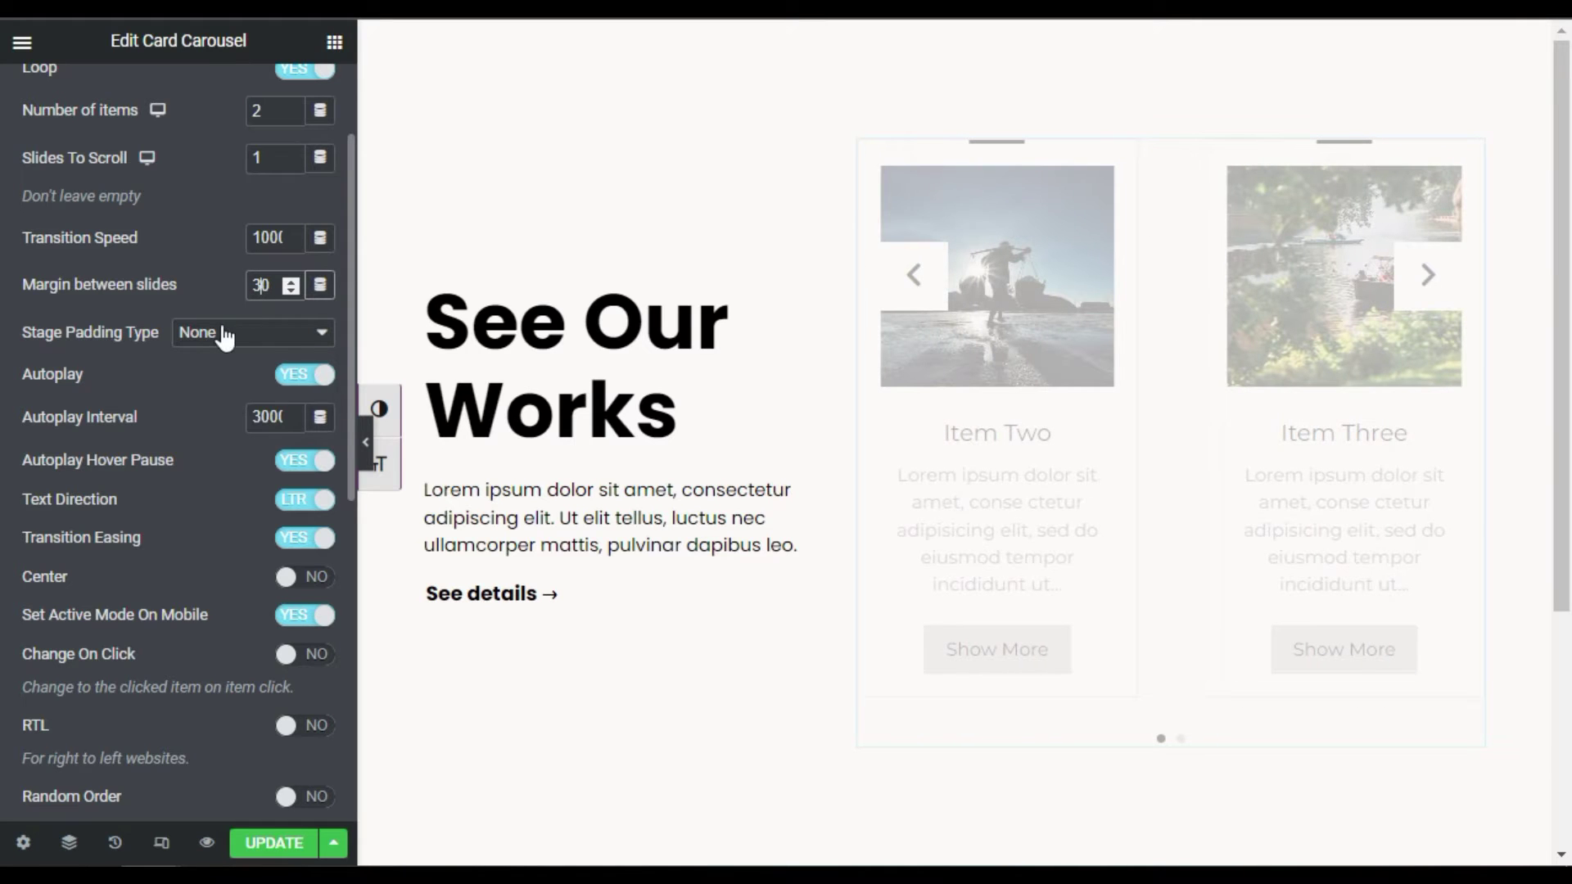
{"action": "left_click", "coordinate": [225, 336]}
{"action": "left_click", "coordinate": [200, 355]}
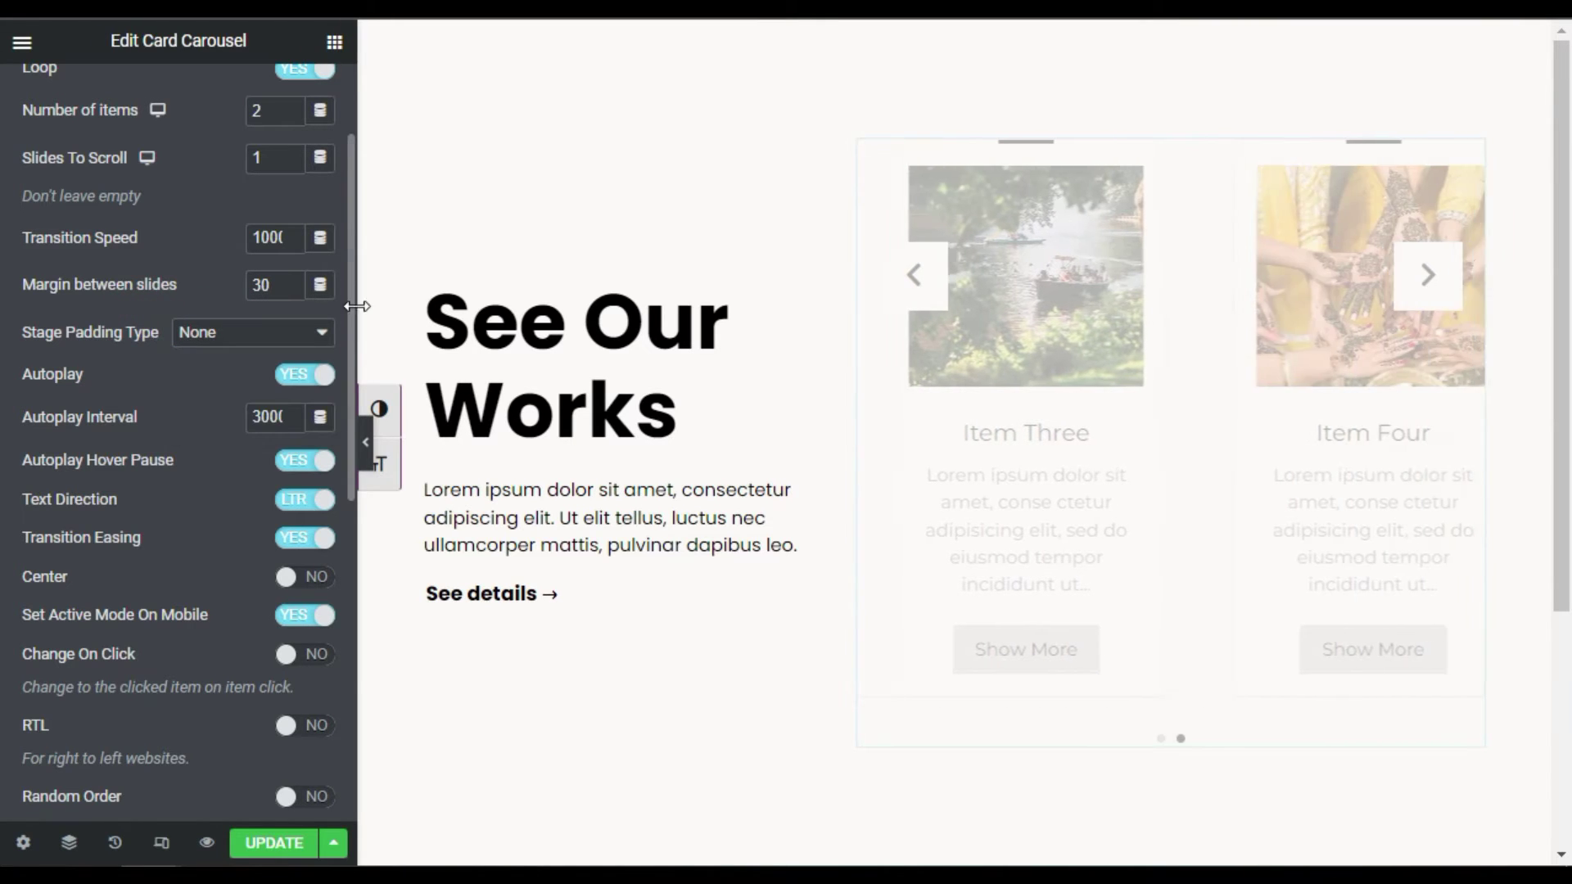
Turn off the carousel's previous and next arrows in the layout settings
{"action": "scroll", "coordinate": [185, 418], "scroll_direction": "down", "scroll_amount": 2}
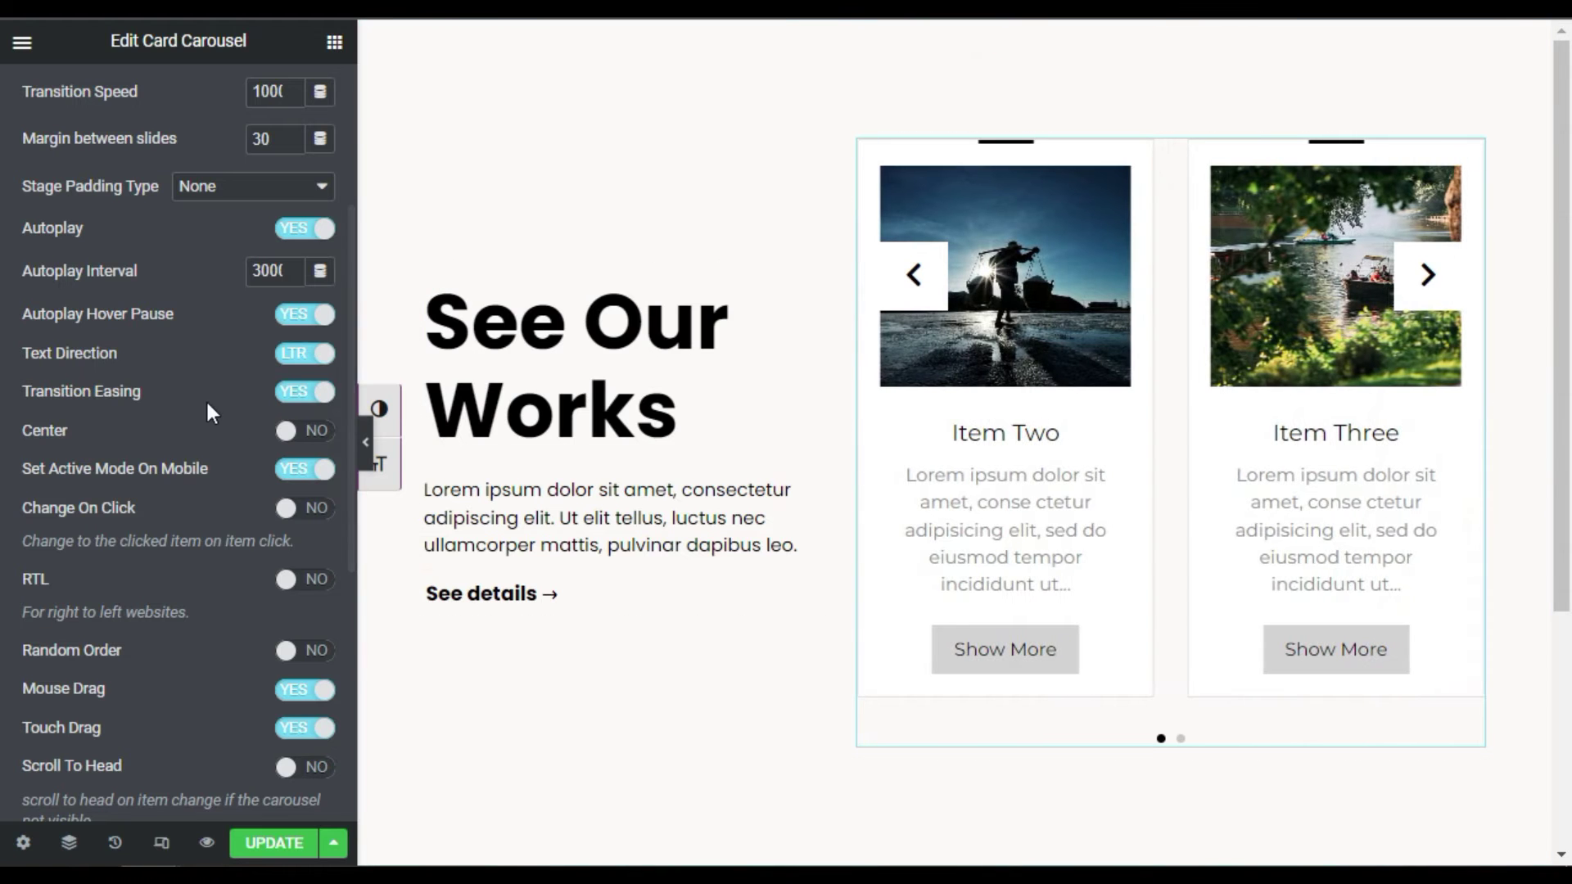
{"action": "scroll", "coordinate": [175, 400], "scroll_direction": "down", "scroll_amount": 2}
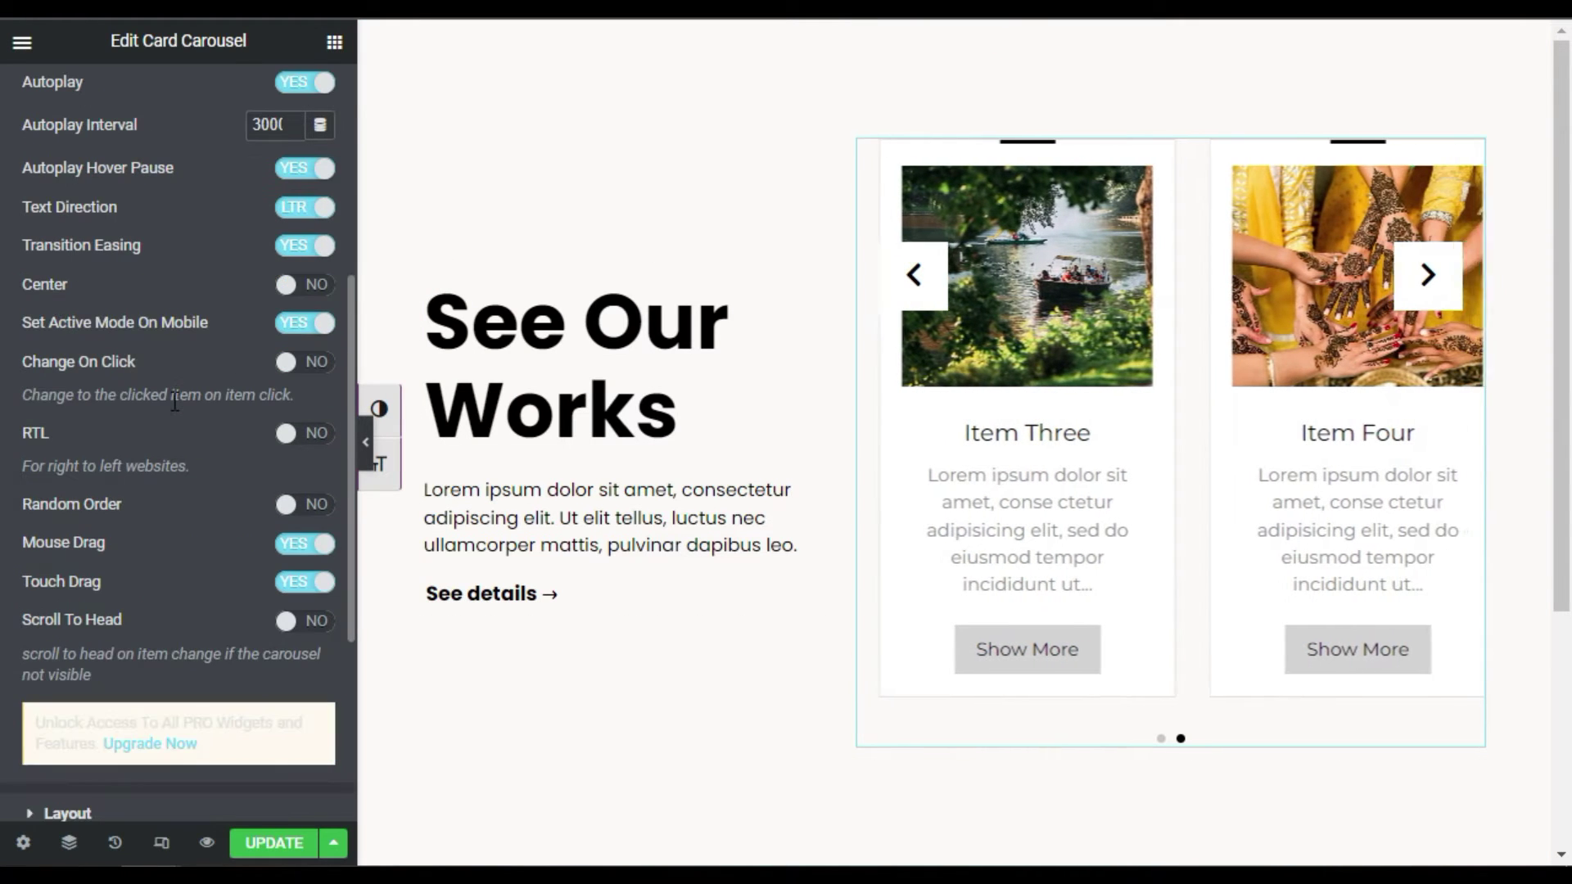
{"action": "scroll", "coordinate": [174, 402], "scroll_direction": "down", "scroll_amount": 5}
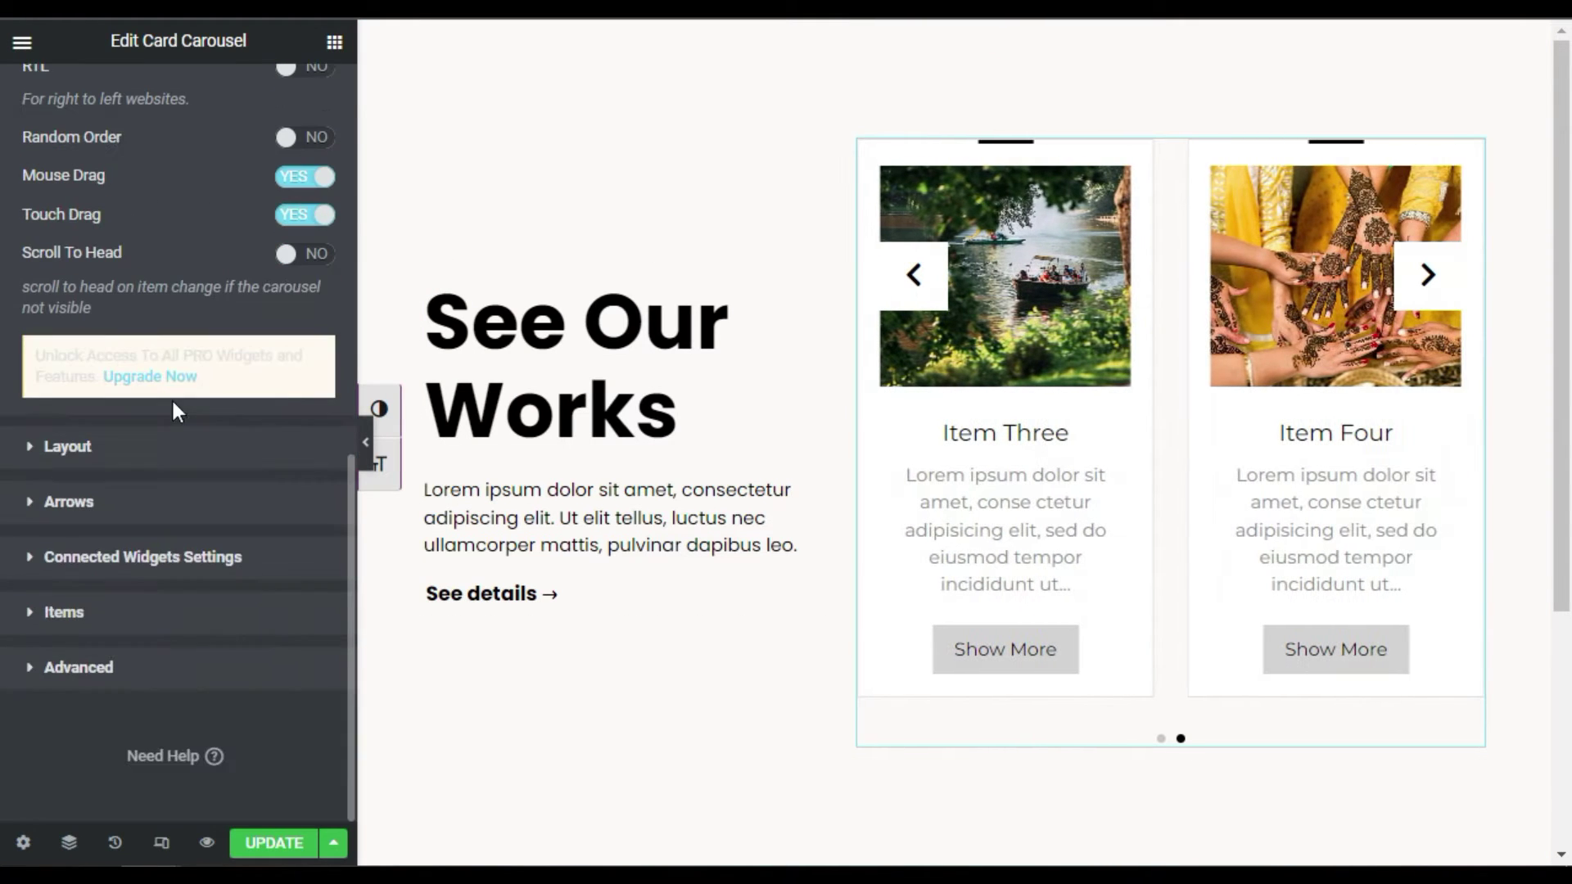
{"action": "left_click", "coordinate": [90, 442]}
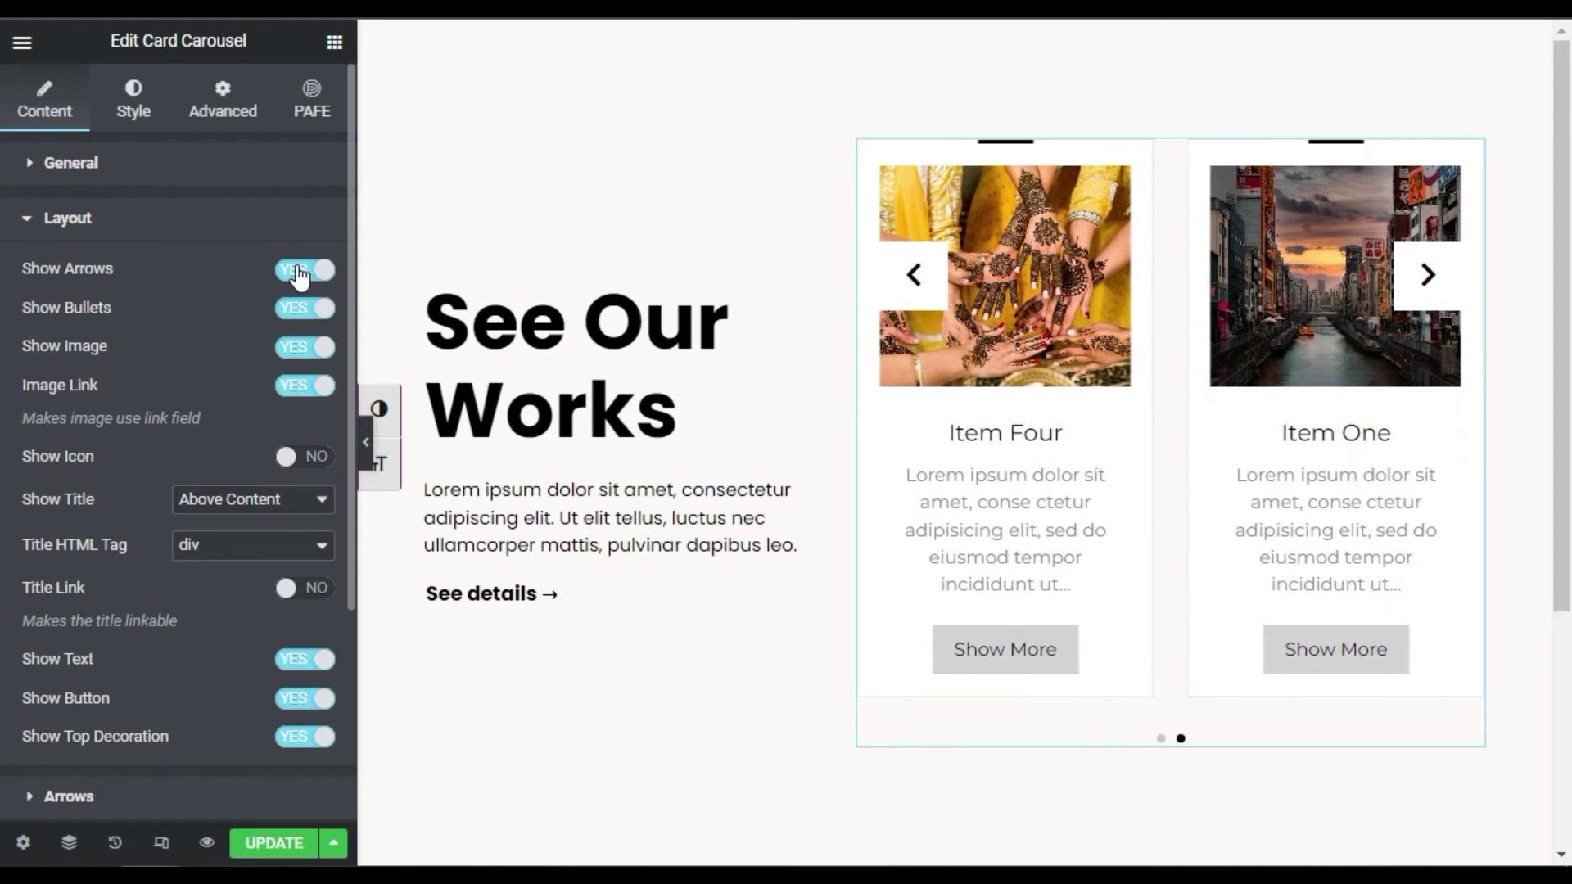
{"action": "left_click", "coordinate": [302, 271]}
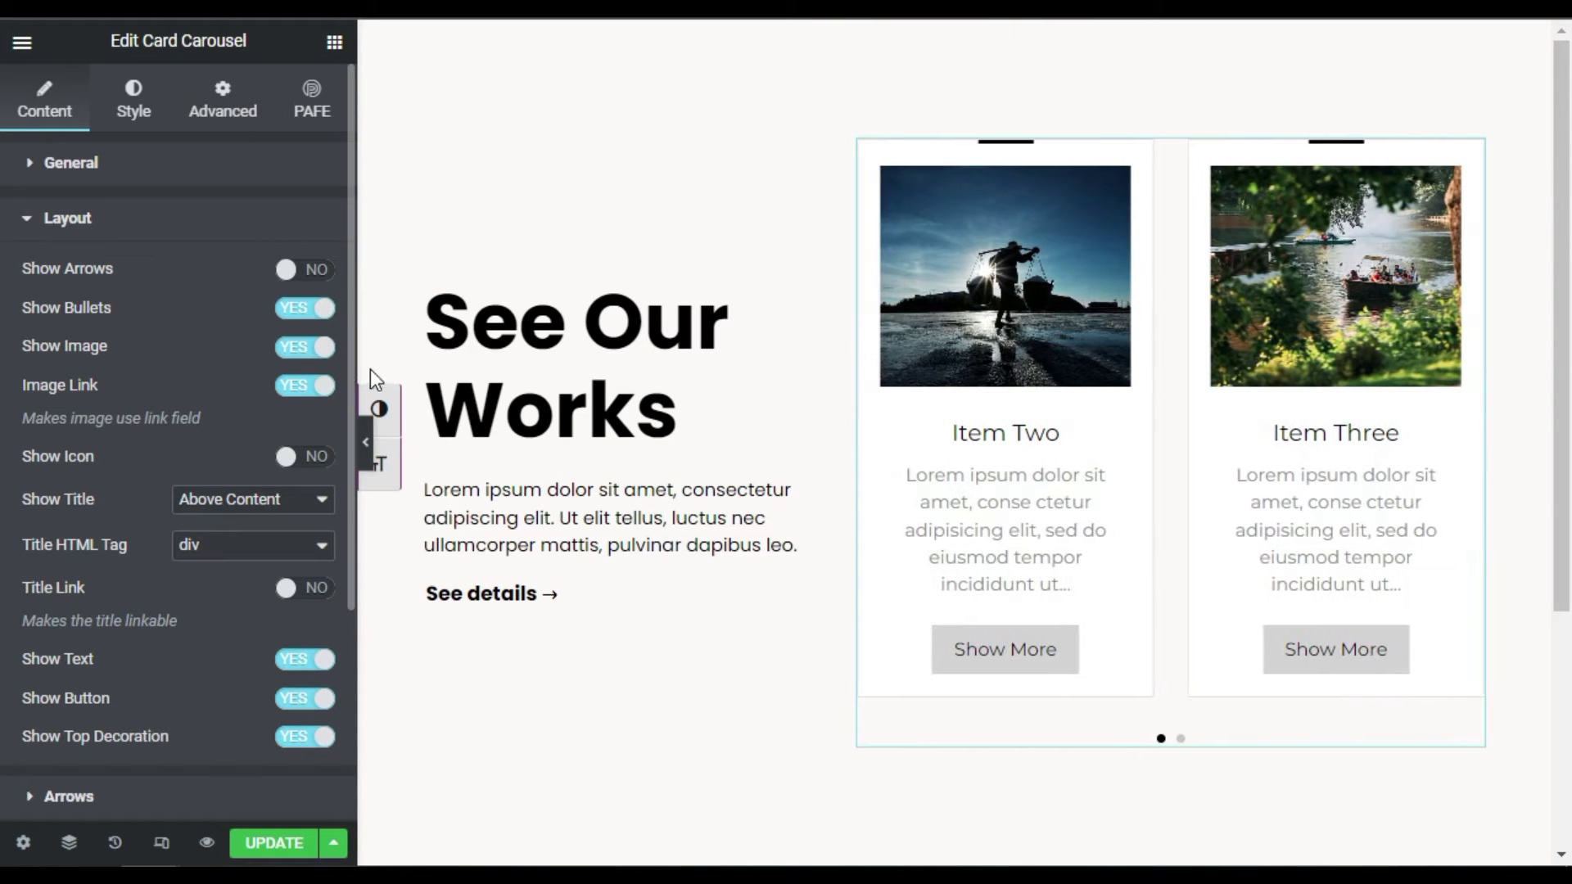
Try card icons, then switch Show Icon back off and keep the title Above Content
{"action": "scroll", "coordinate": [223, 414], "scroll_direction": "down", "scroll_amount": 2}
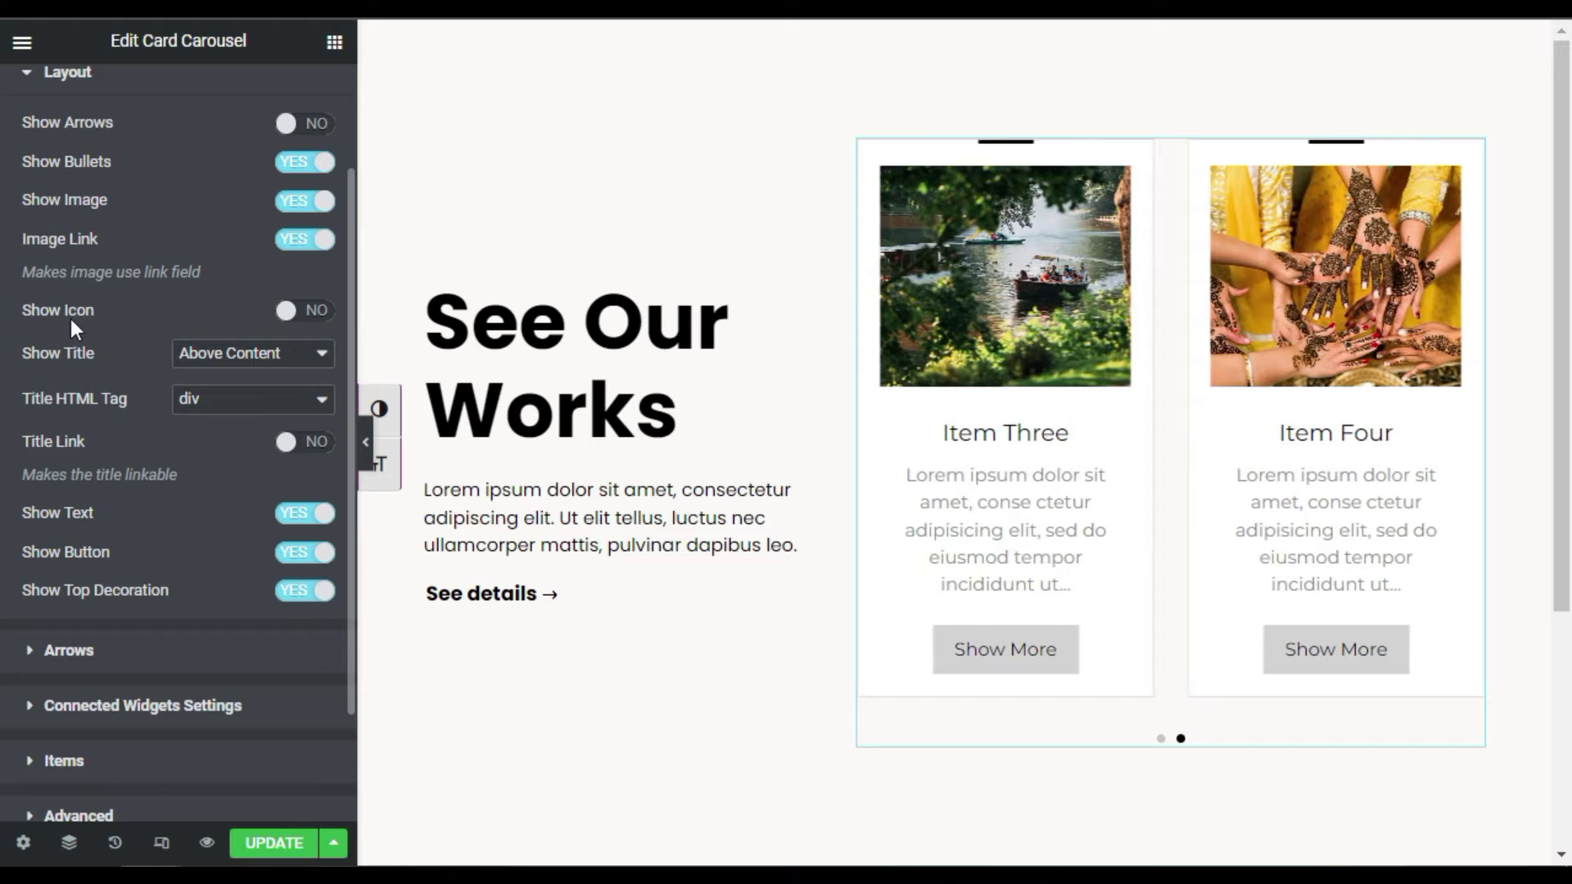
{"action": "left_click", "coordinate": [308, 311]}
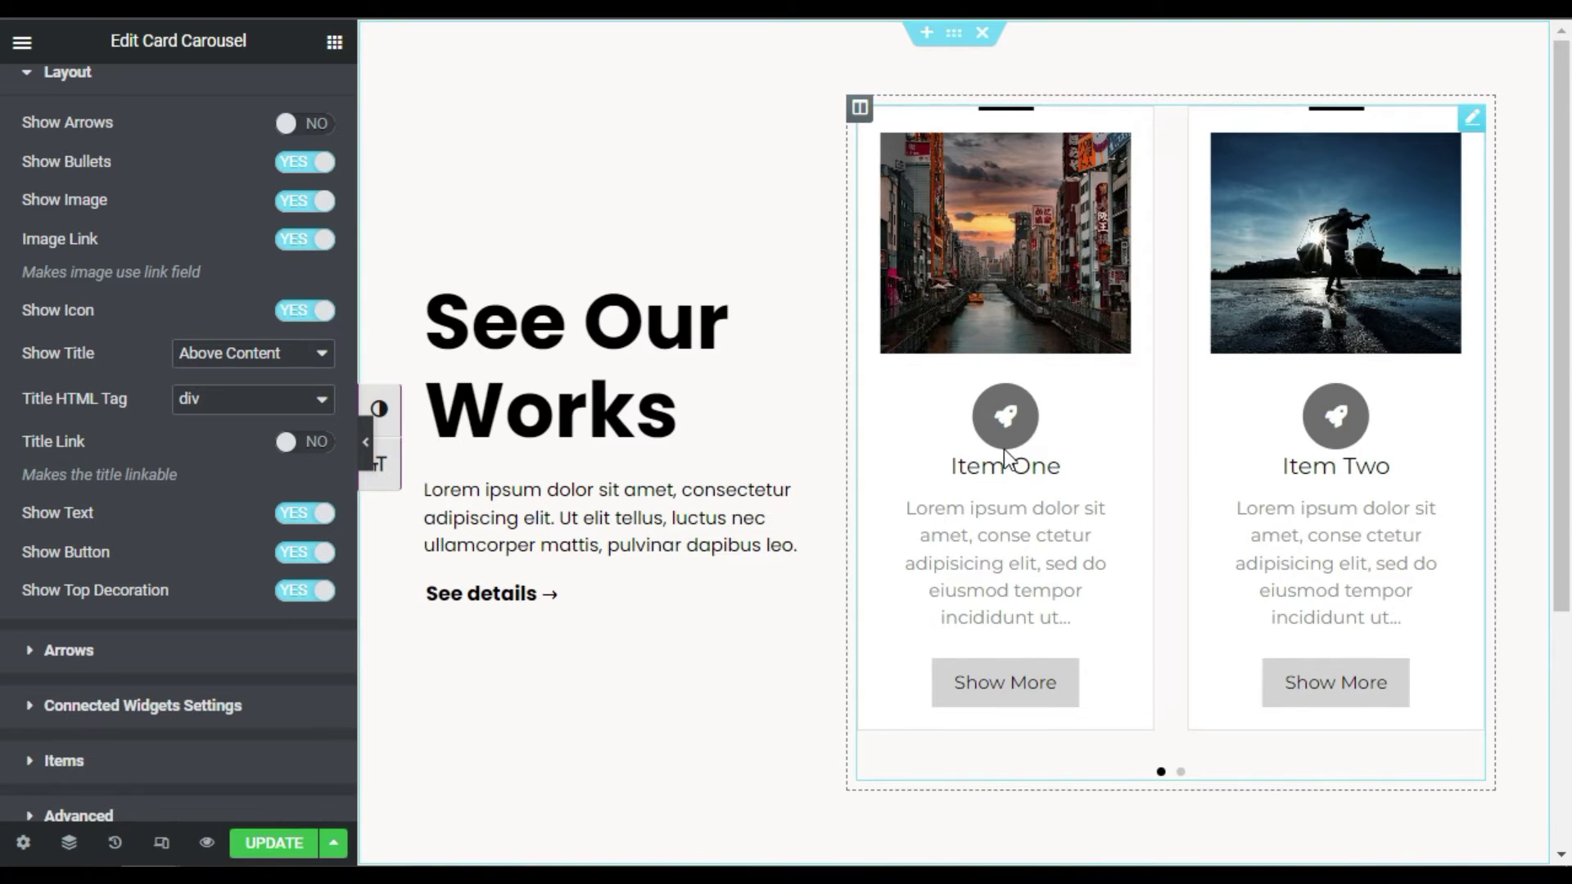
{"action": "left_click", "coordinate": [263, 352]}
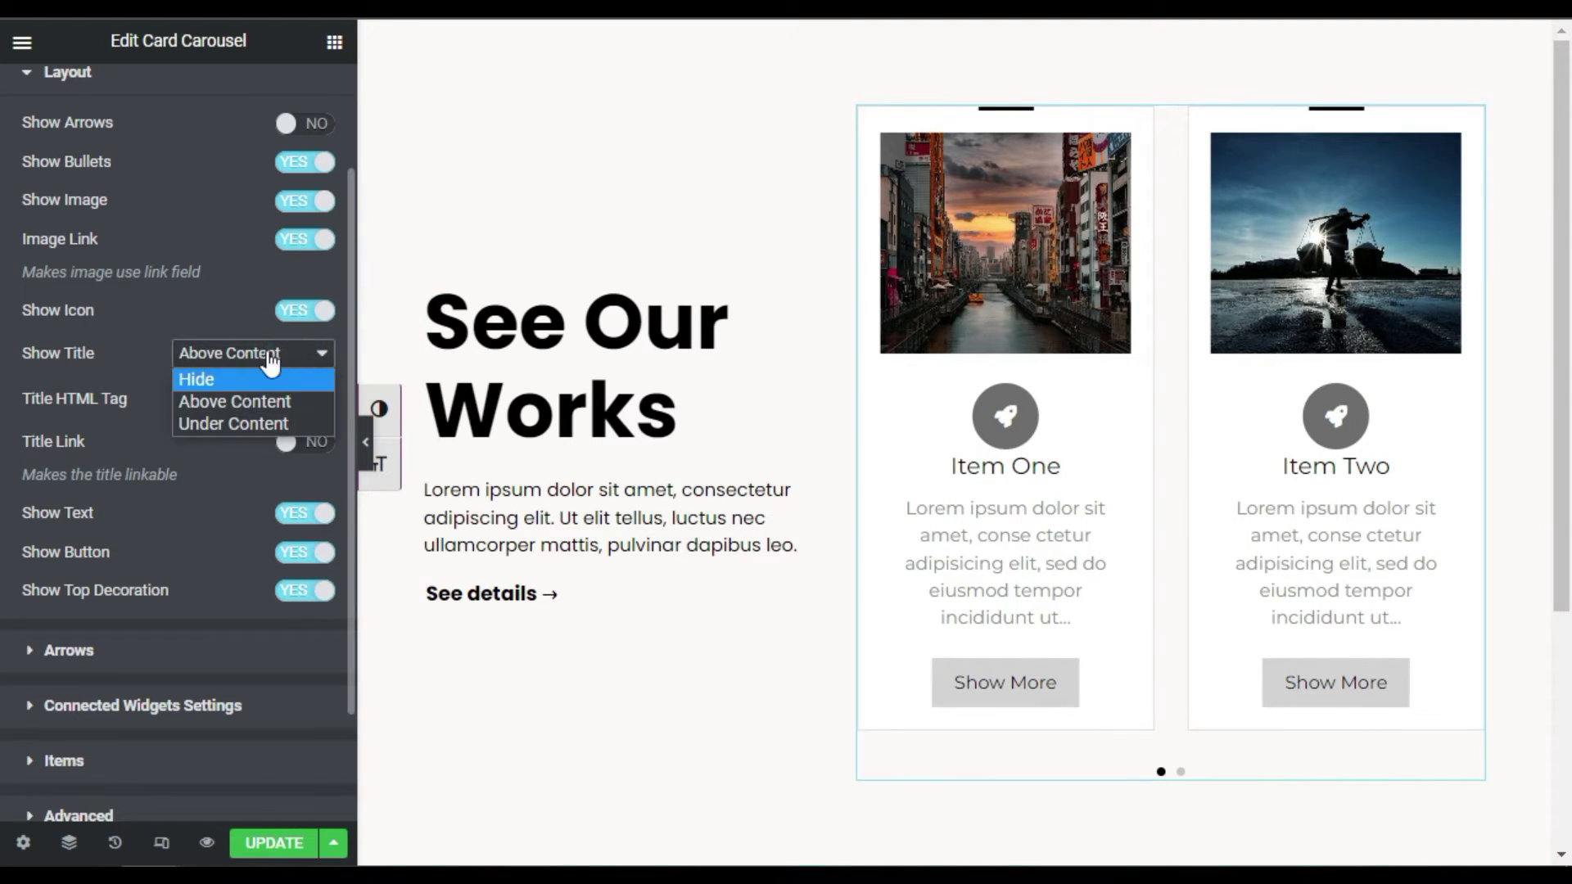
{"action": "left_click", "coordinate": [297, 321]}
{"action": "left_click", "coordinate": [219, 353]}
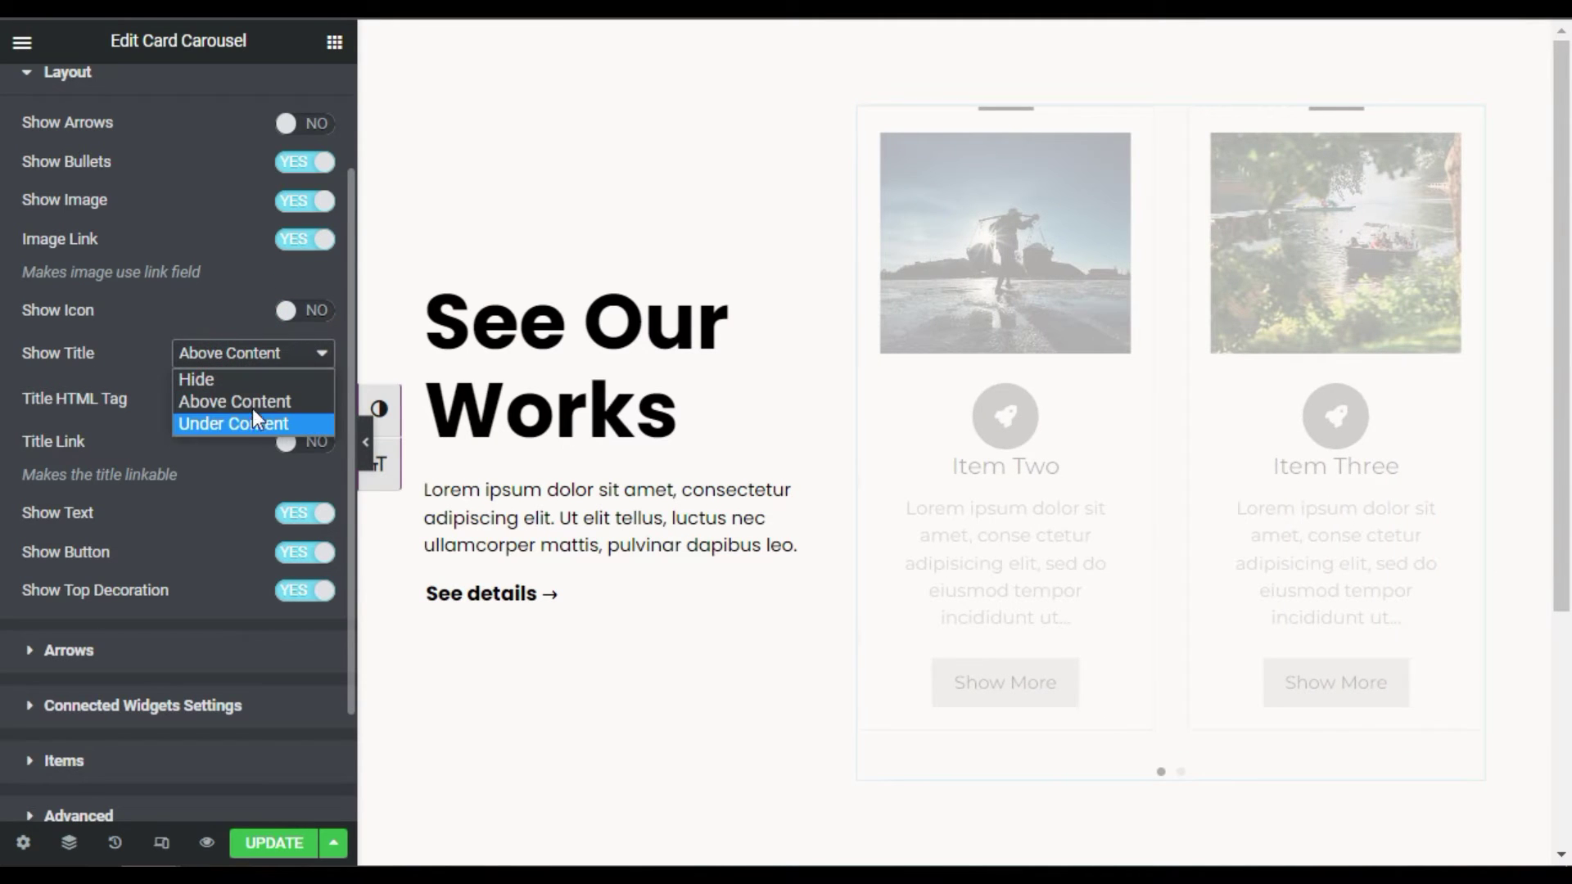
{"action": "left_click", "coordinate": [141, 356]}
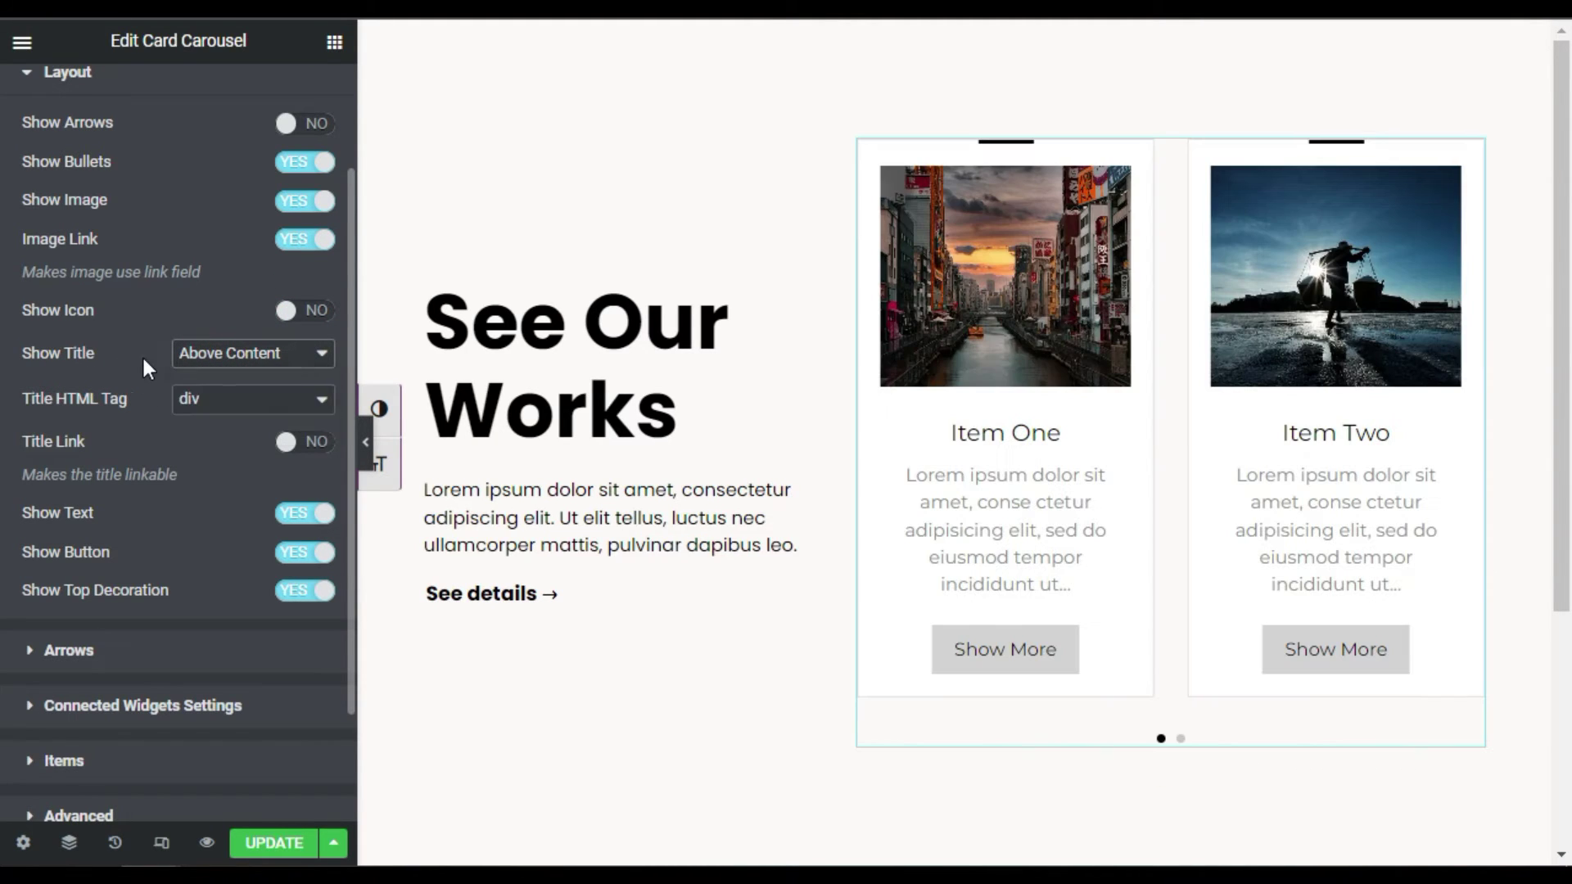
Set Show Button to No so cards drop their Show More buttons
{"action": "scroll", "coordinate": [254, 436], "scroll_direction": "down", "scroll_amount": 2}
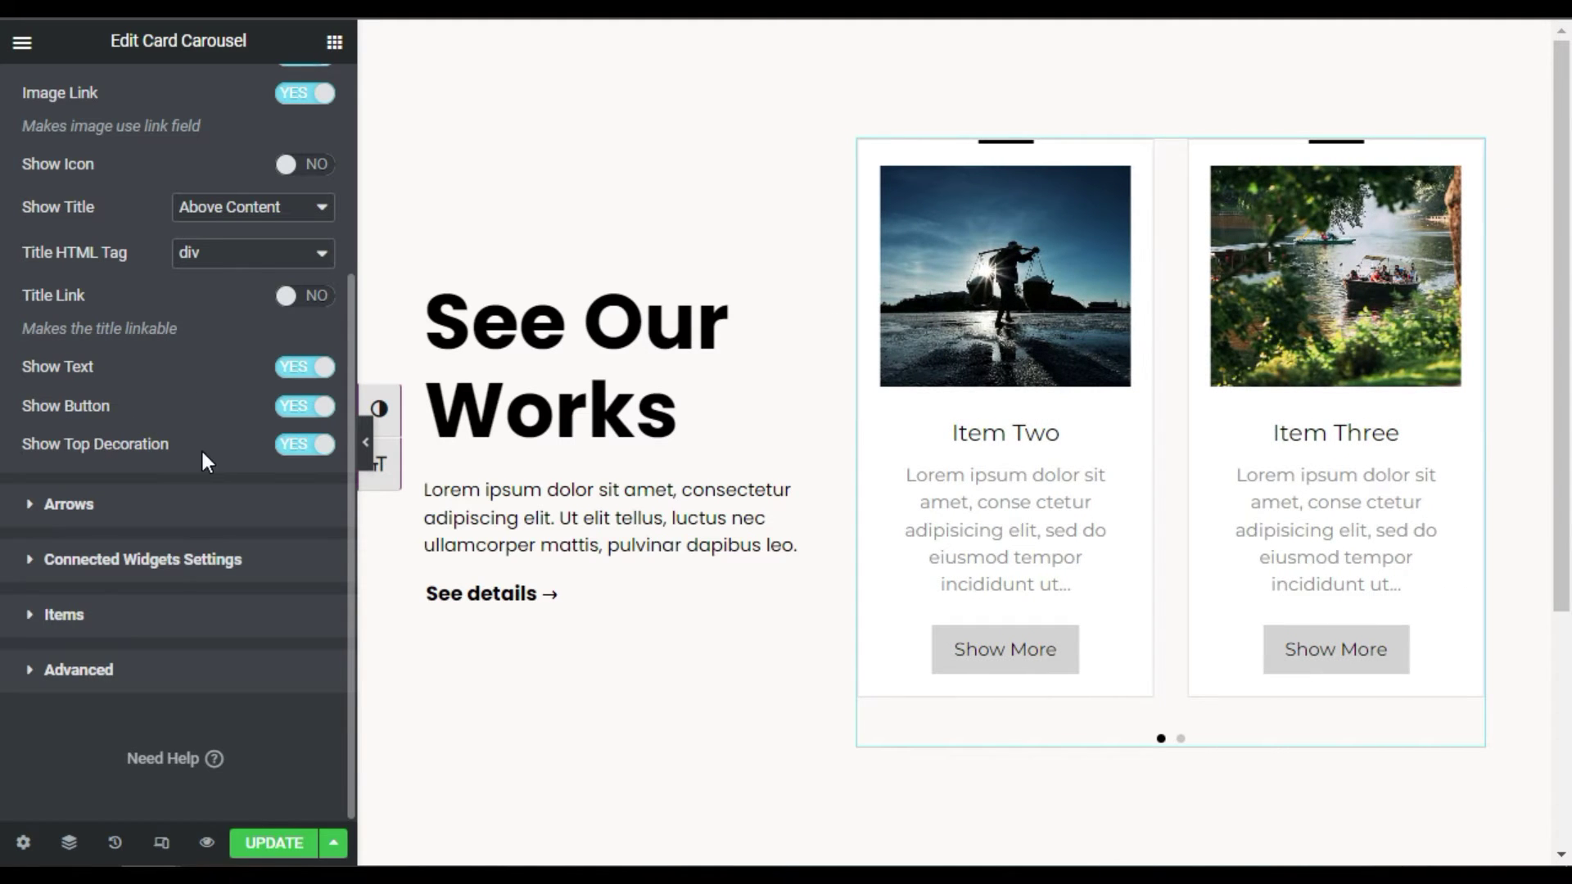
{"action": "left_click", "coordinate": [306, 407]}
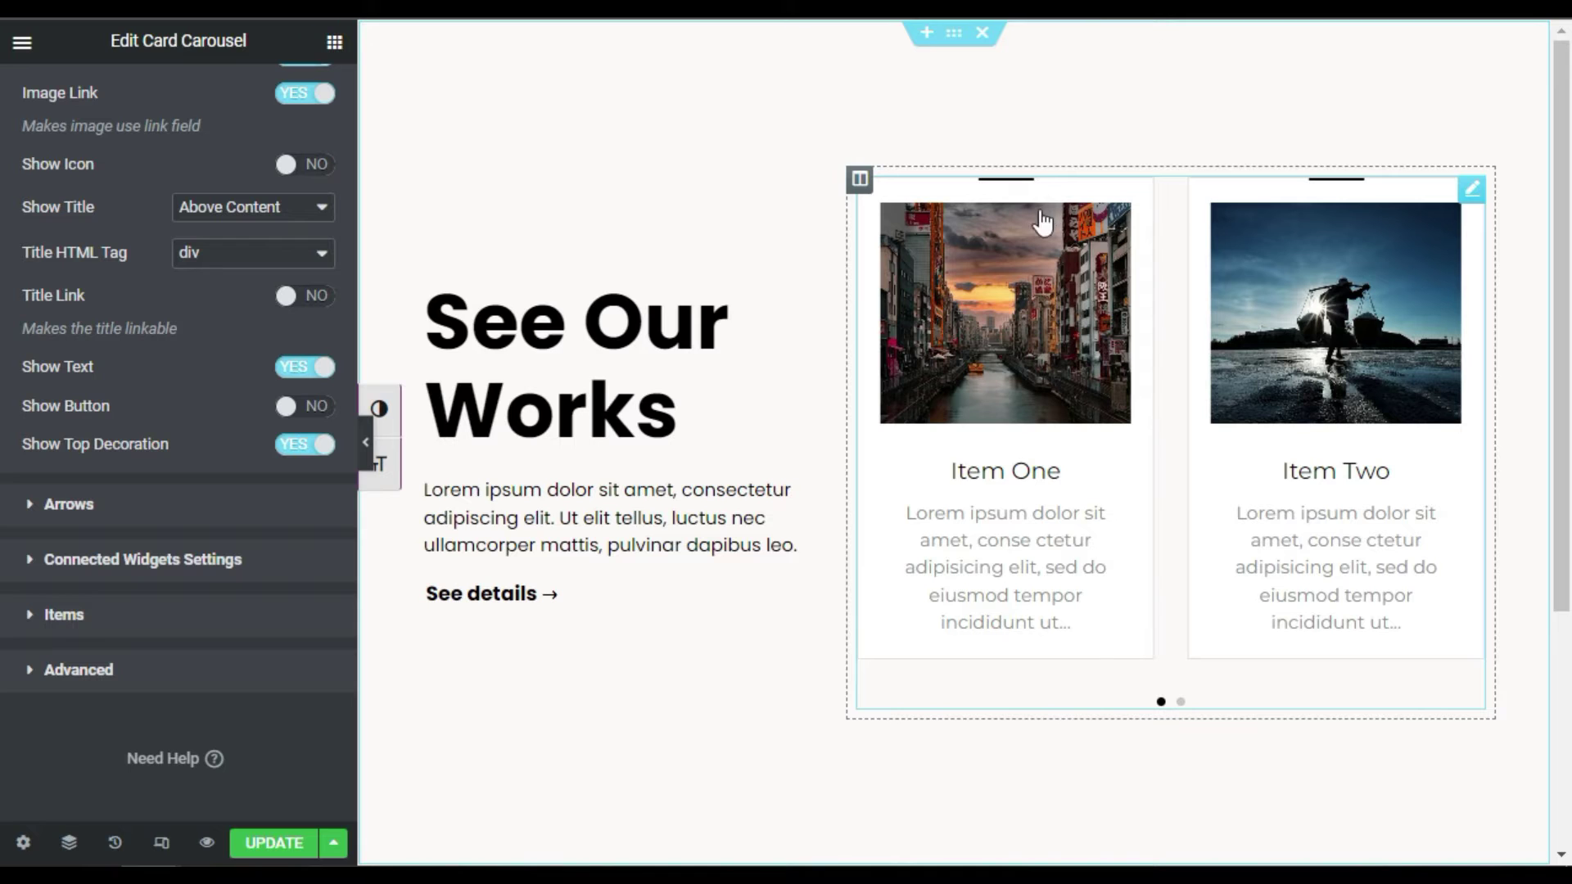
{"action": "scroll", "coordinate": [97, 455], "scroll_direction": "down", "scroll_amount": 1}
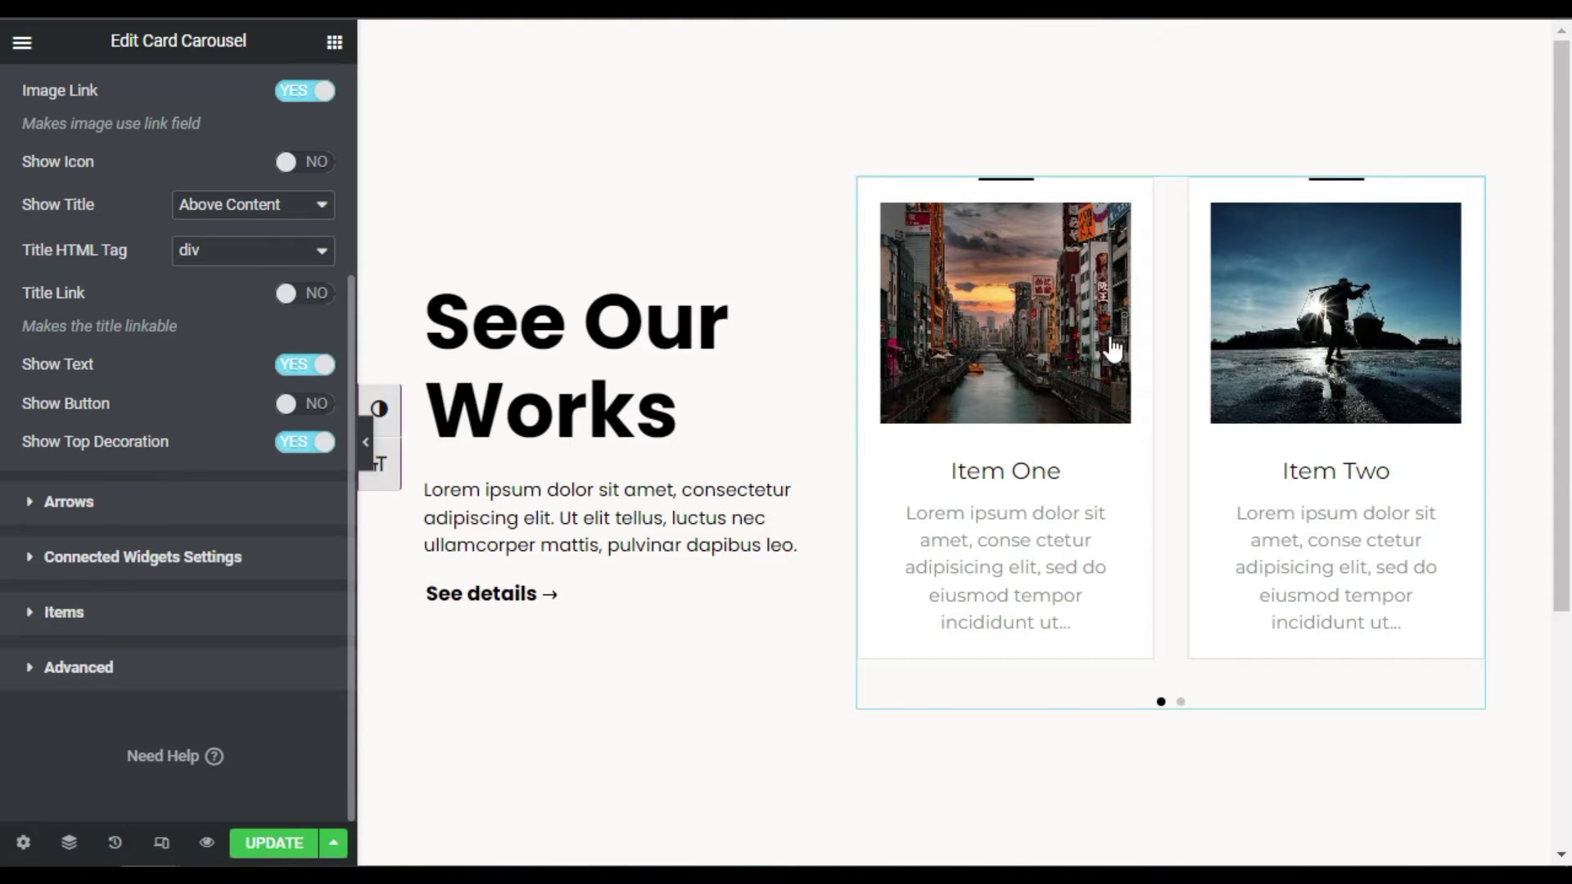
{"action": "left_click", "coordinate": [70, 502]}
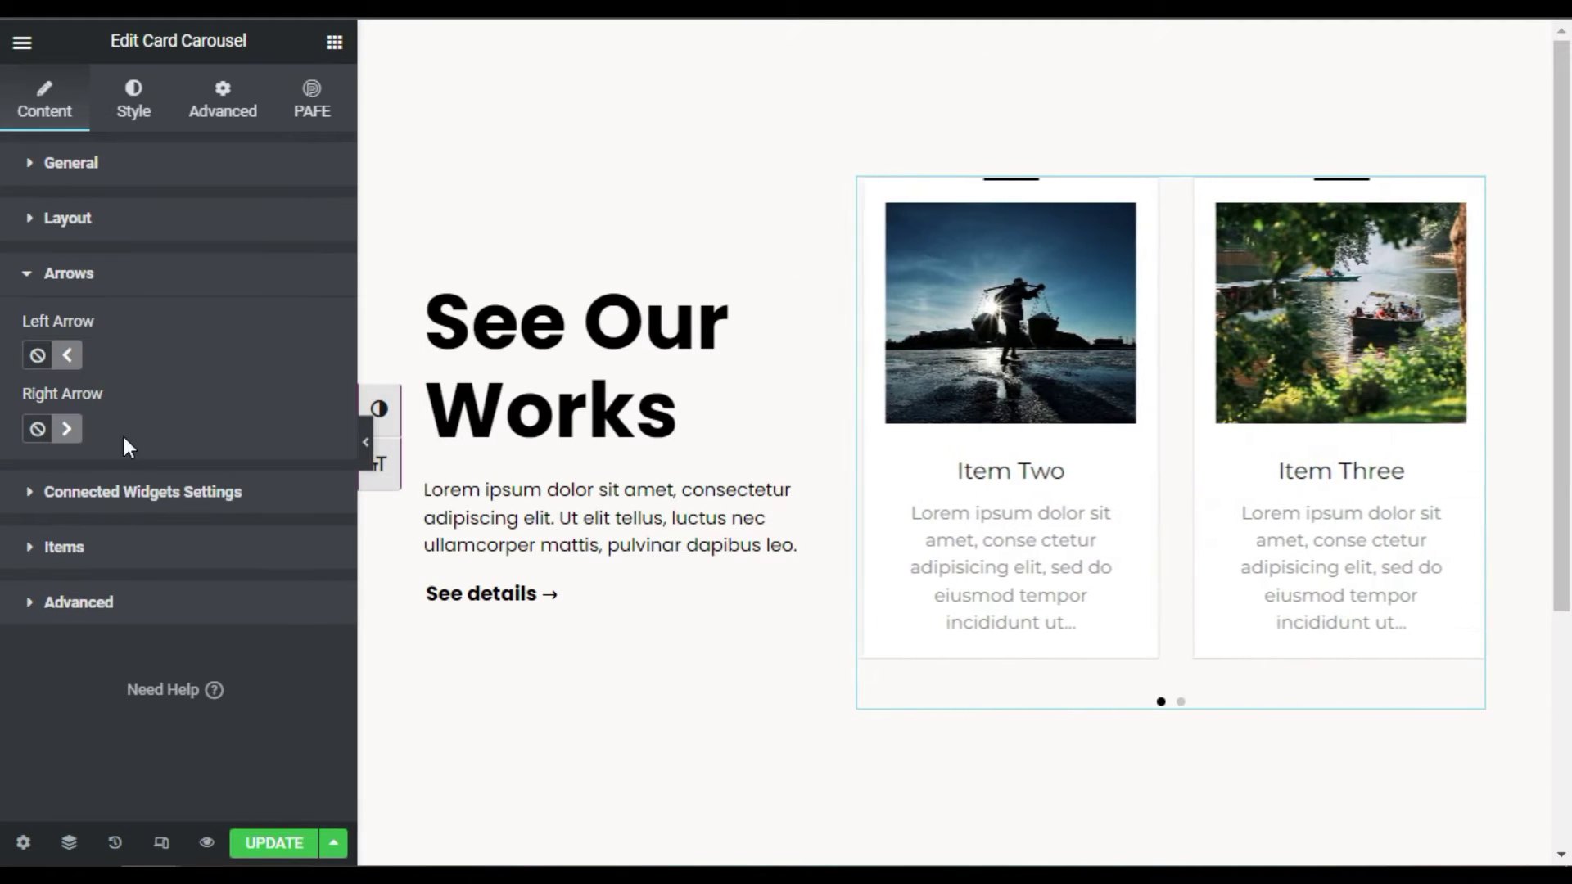
Browse the left-arrow icon library in Arrows settings and close it unchanged
{"action": "left_click", "coordinate": [138, 275]}
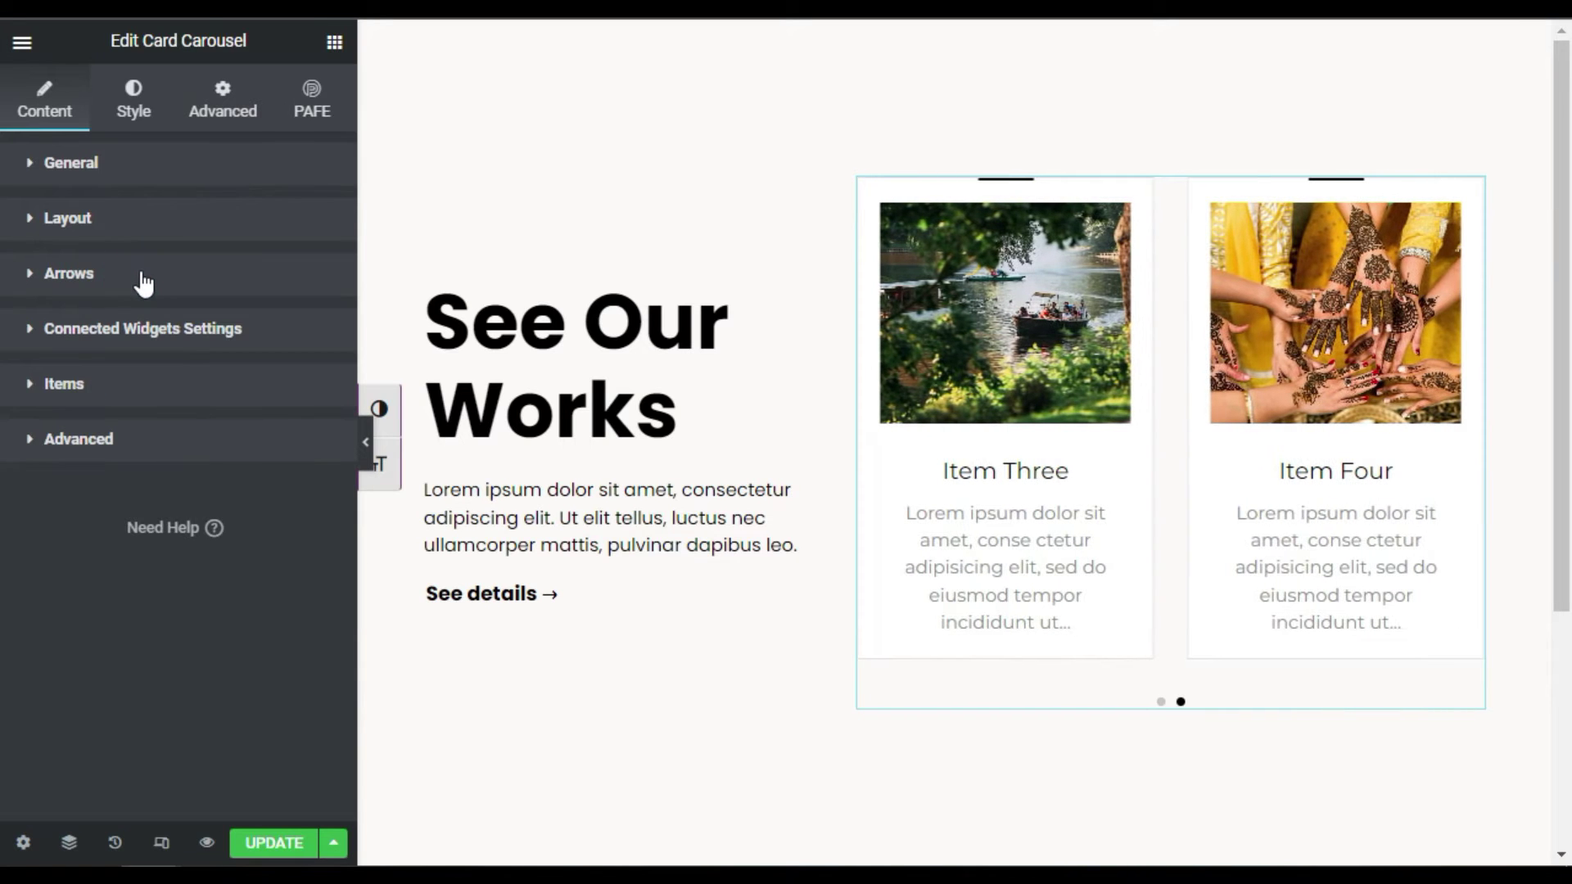
{"action": "left_click", "coordinate": [104, 285]}
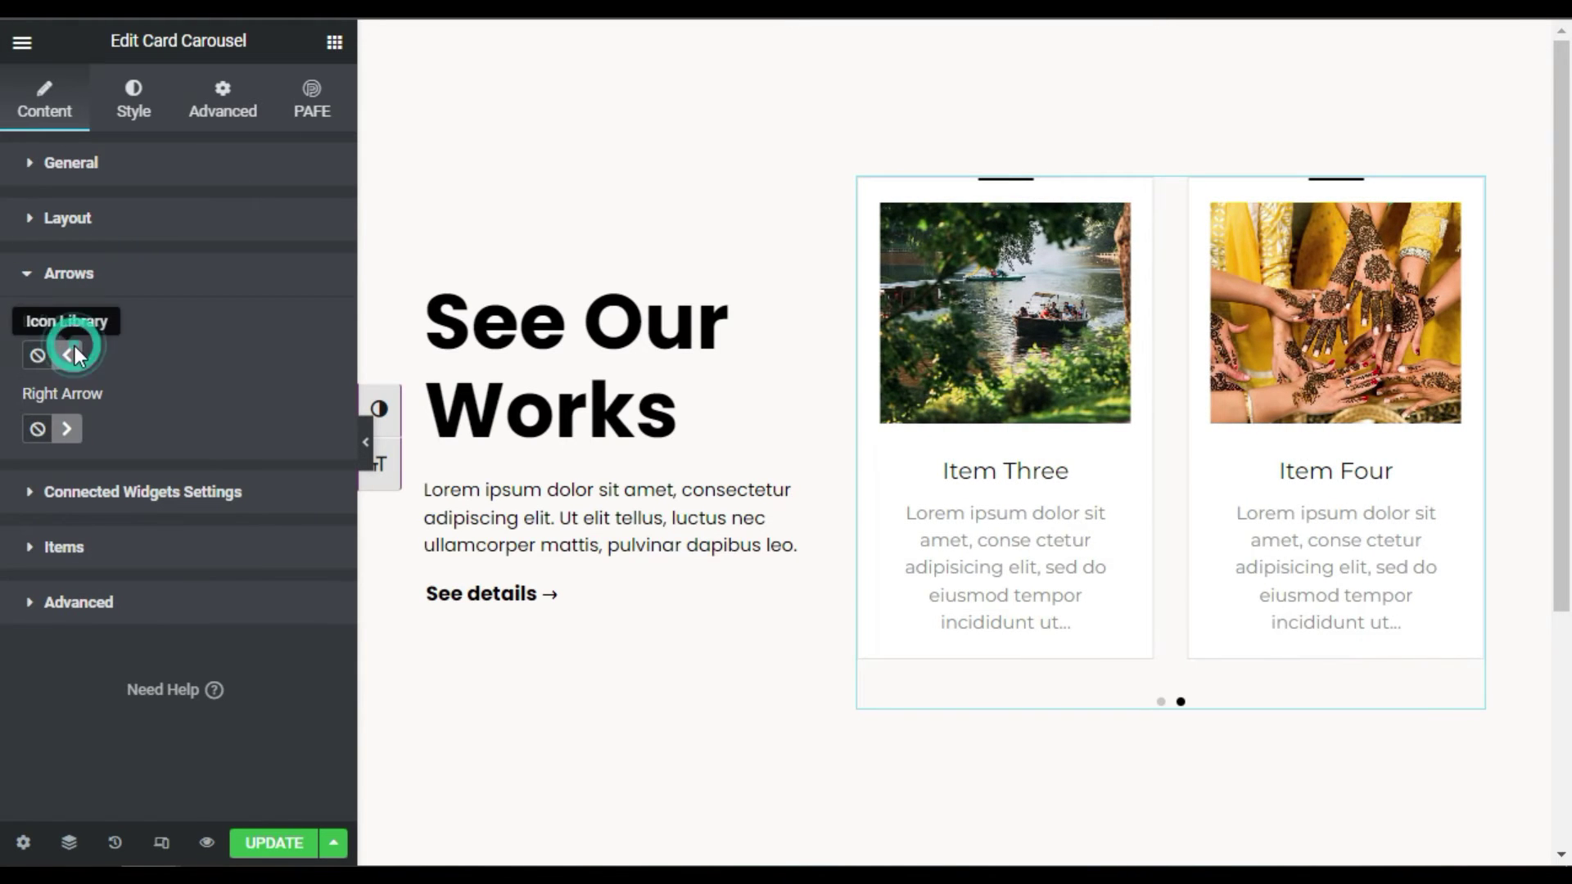
{"action": "left_click", "coordinate": [71, 356]}
{"action": "left_click", "coordinate": [1306, 58]}
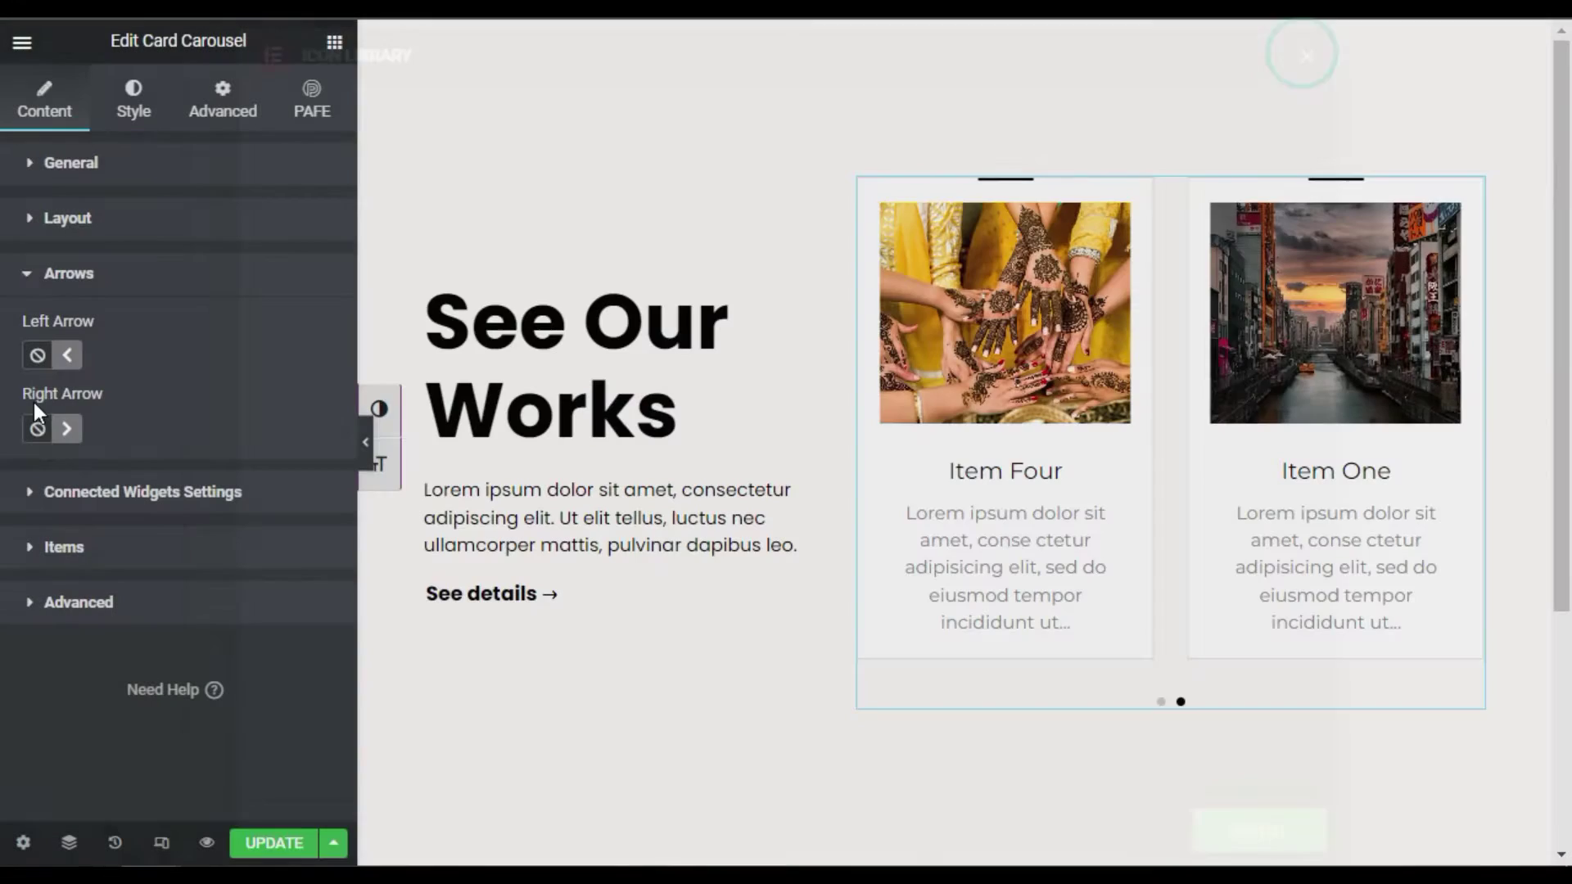
{"action": "left_click", "coordinate": [43, 273]}
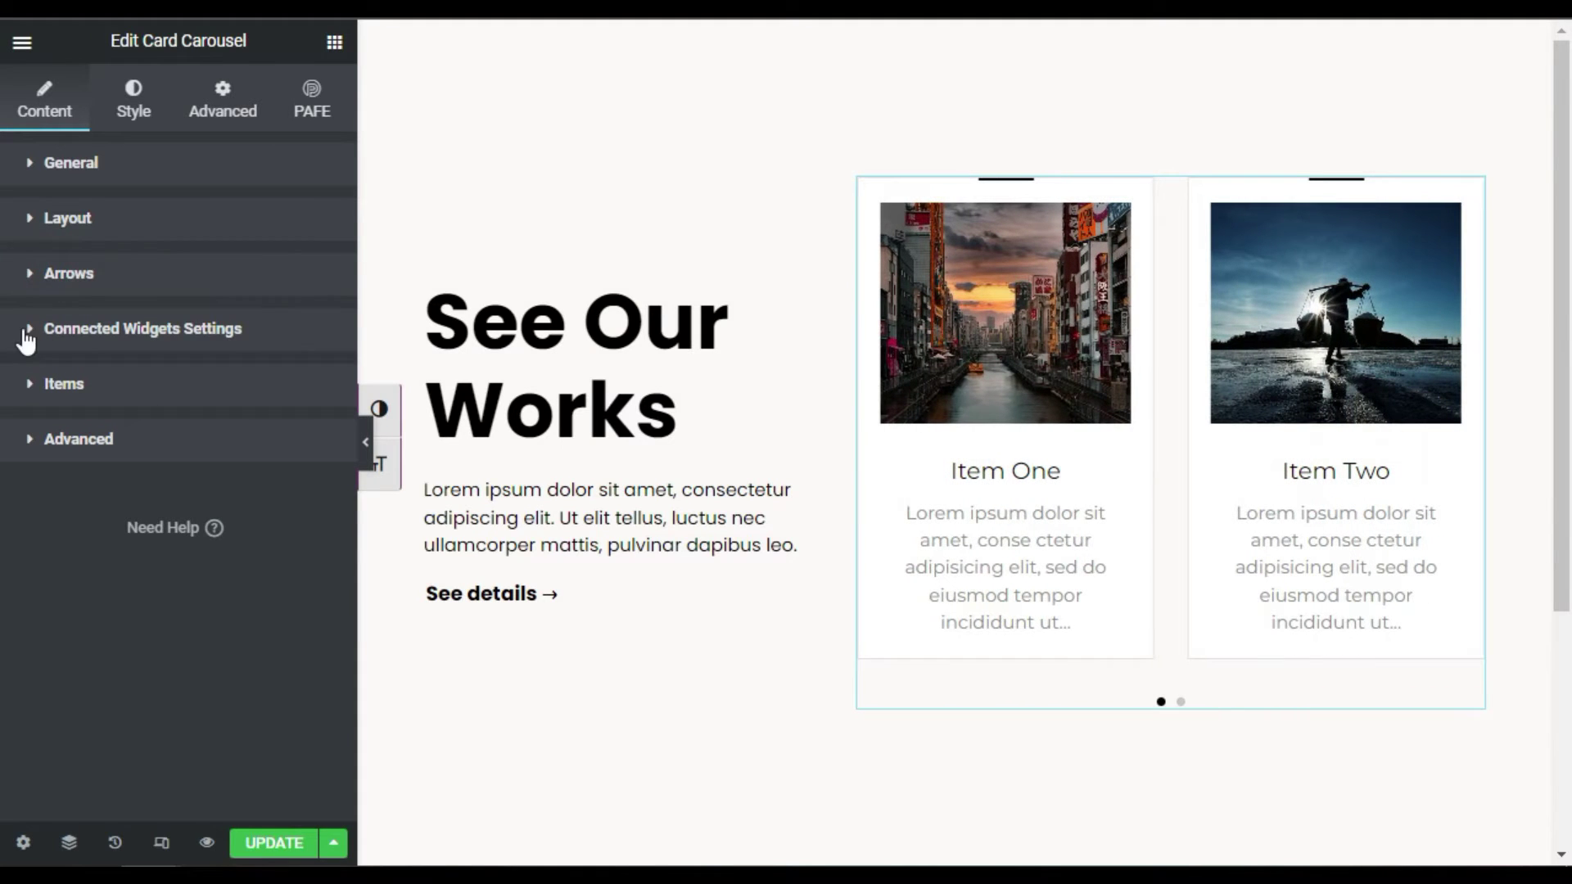
Check Connected Widgets Settings, then expand the carousel's Items list
{"action": "left_click", "coordinate": [123, 332]}
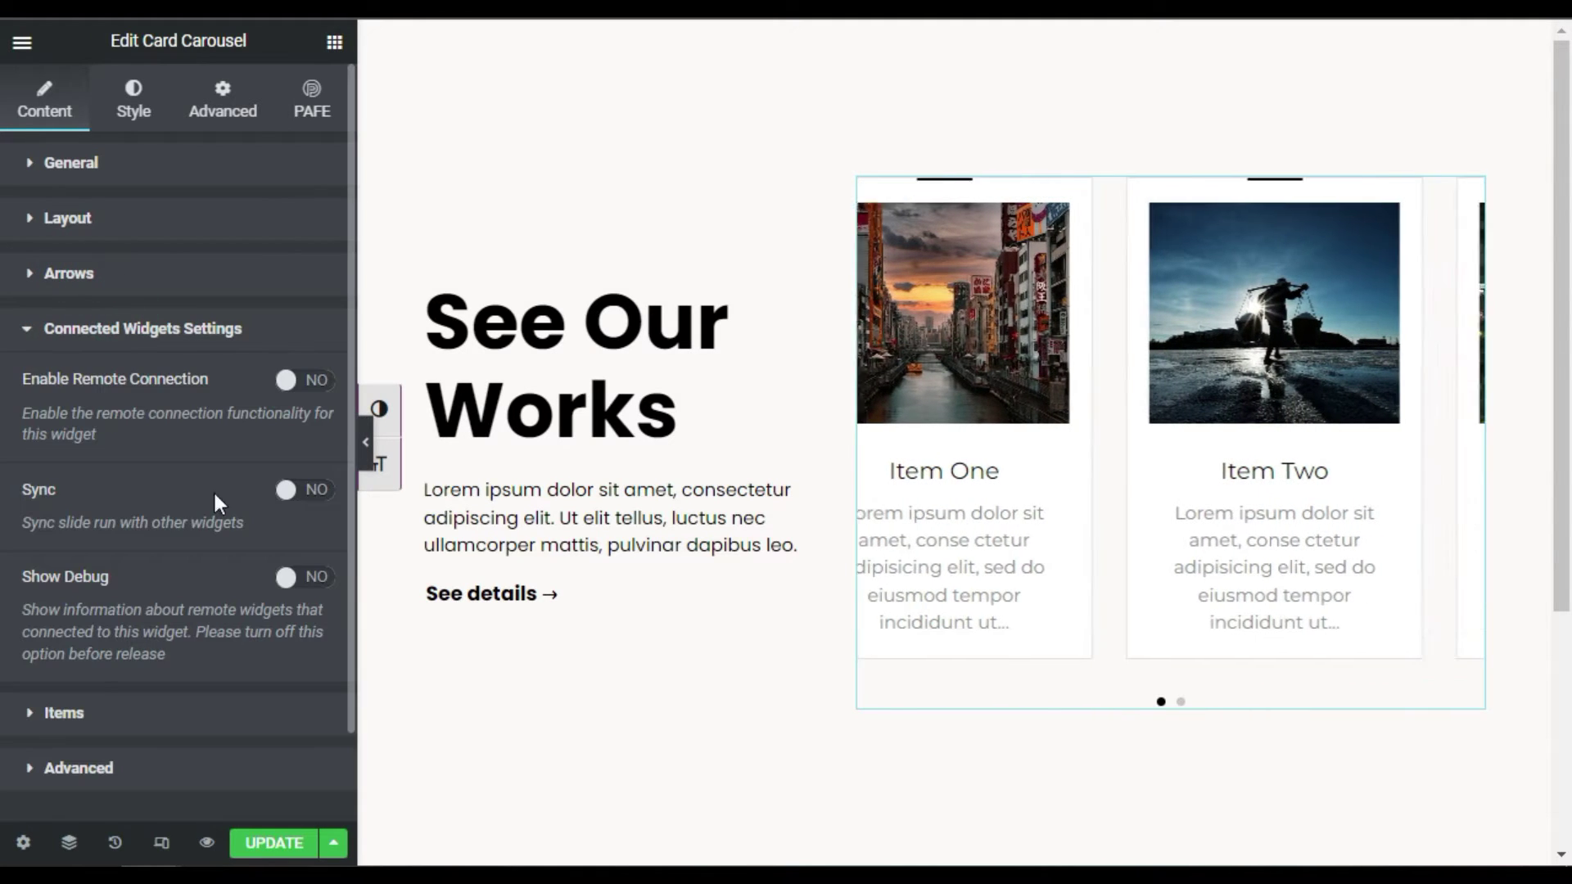
{"action": "left_click", "coordinate": [167, 315]}
{"action": "left_click", "coordinate": [122, 395]}
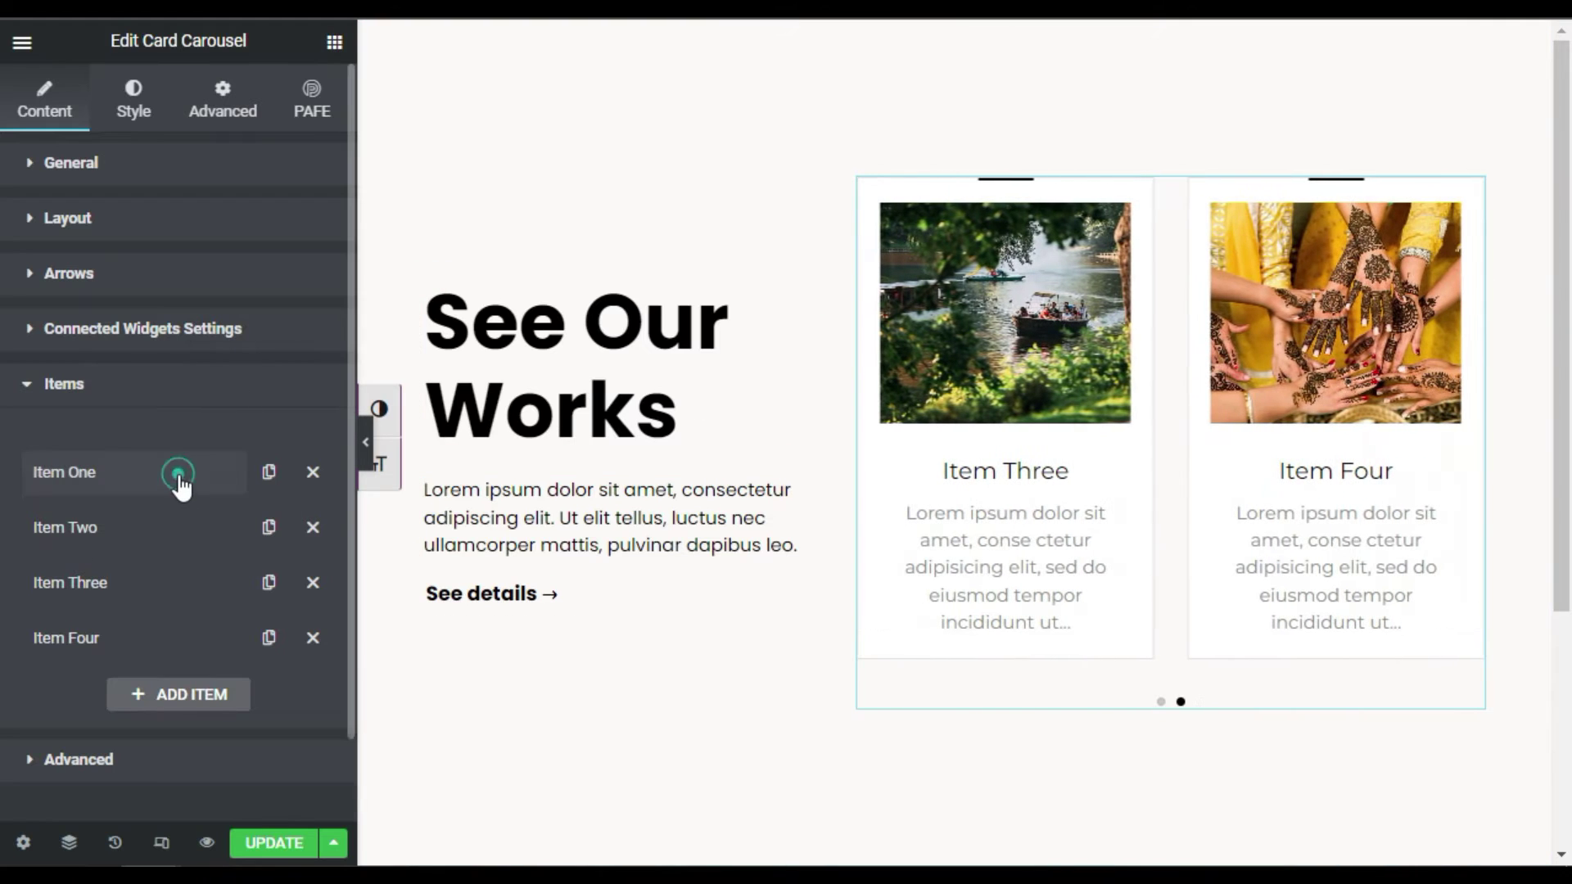
Retitle Item One to 'City Scape'
{"action": "left_click", "coordinate": [179, 475]}
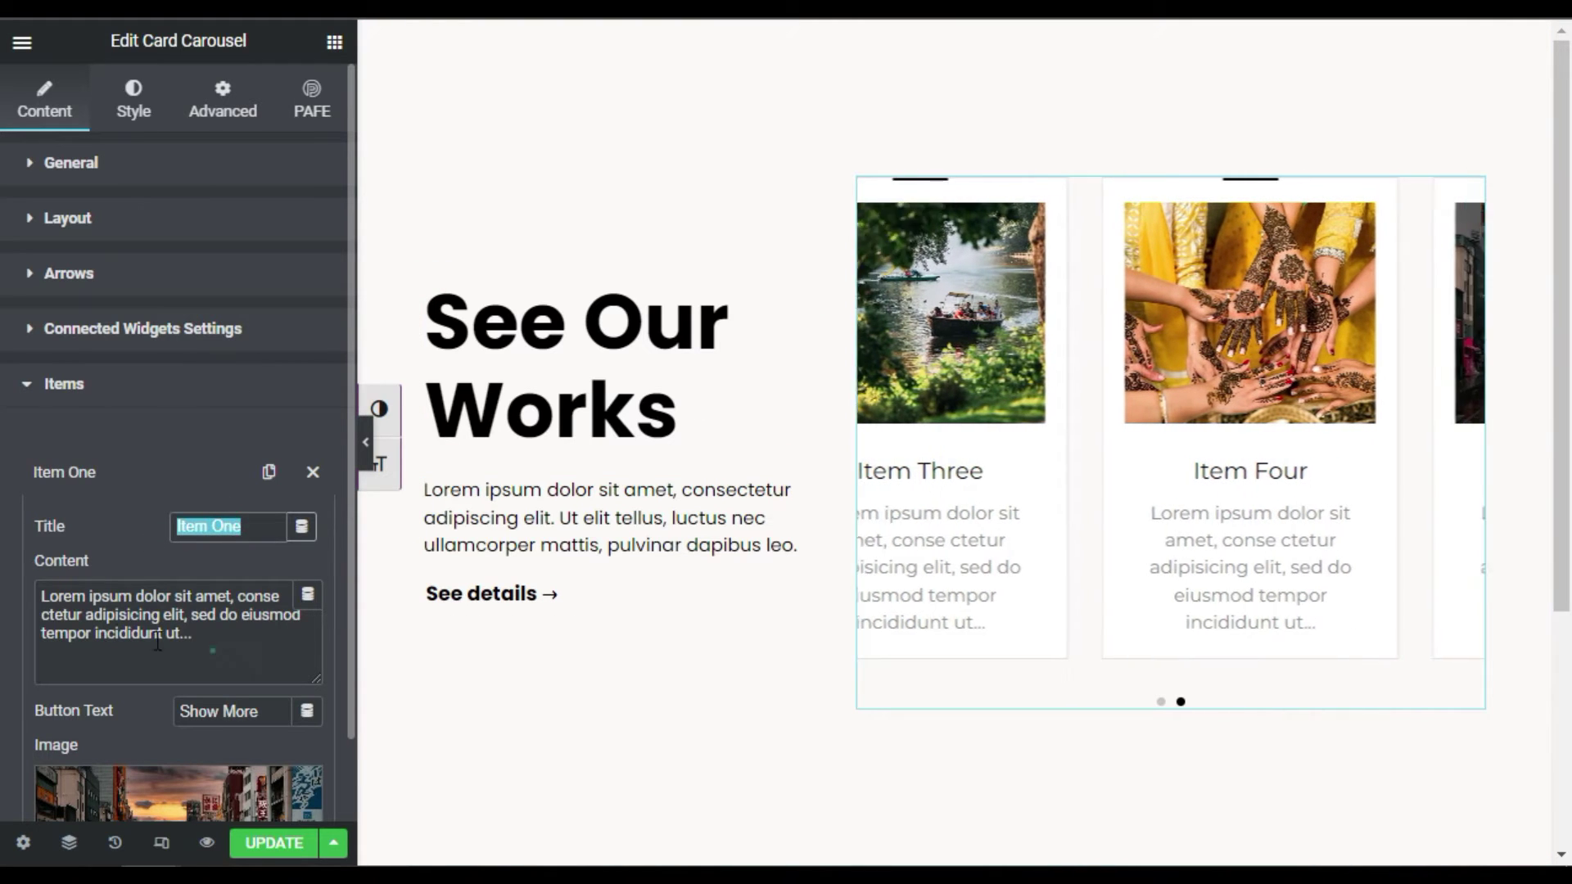
{"action": "left_click_drag", "start_coordinate": [211, 668], "coordinate": [18, 586]}
{"action": "scroll", "coordinate": [134, 576], "scroll_direction": "down", "scroll_amount": 2}
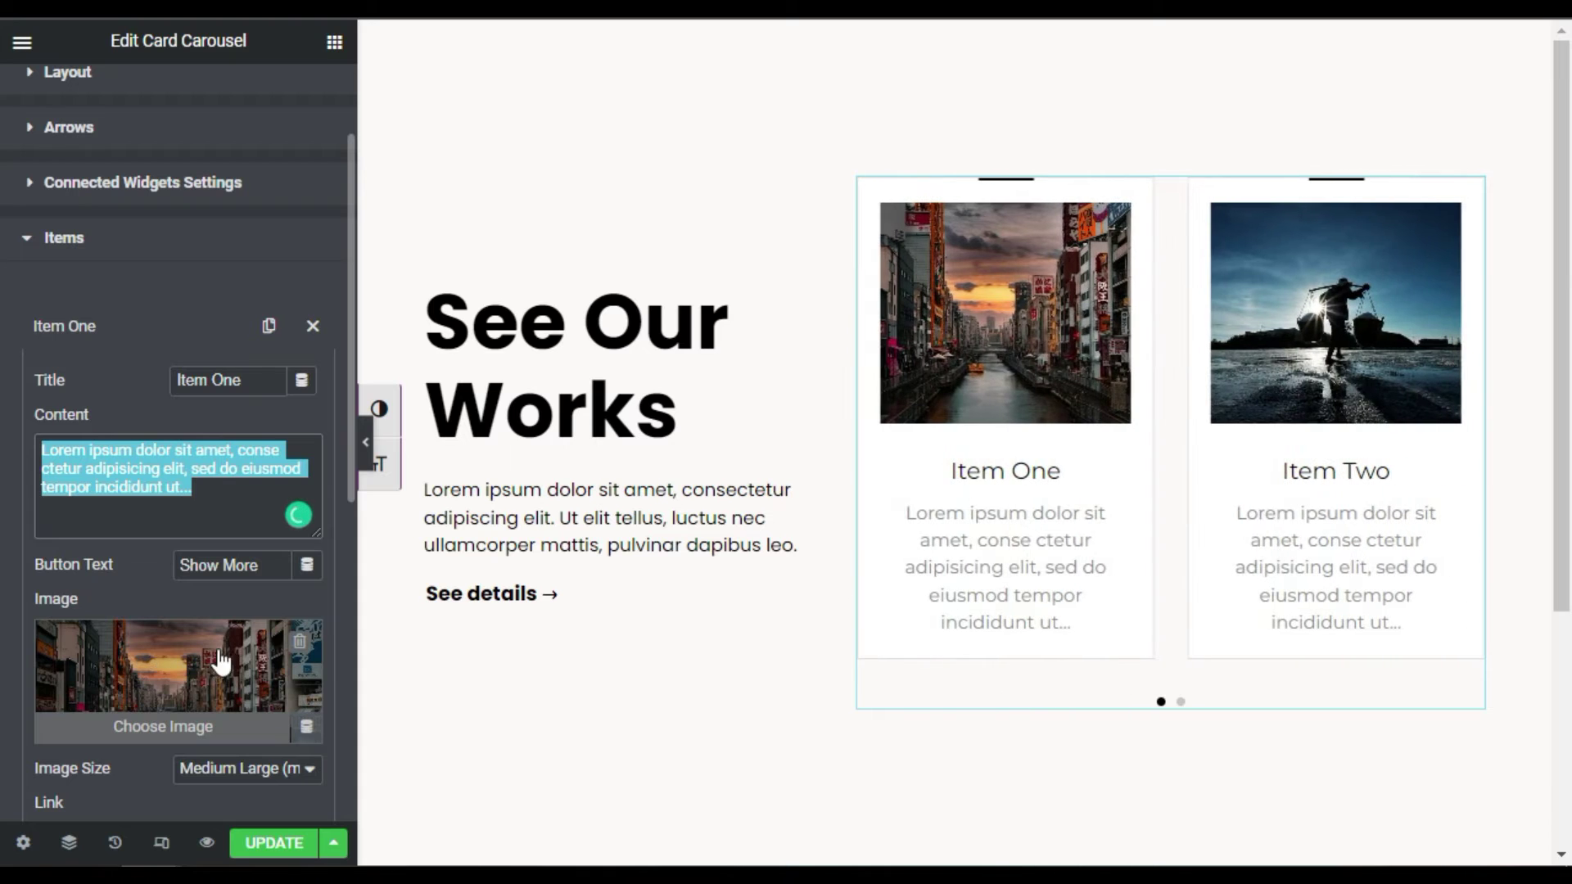
{"action": "left_click_drag", "start_coordinate": [242, 379], "coordinate": [156, 370]}
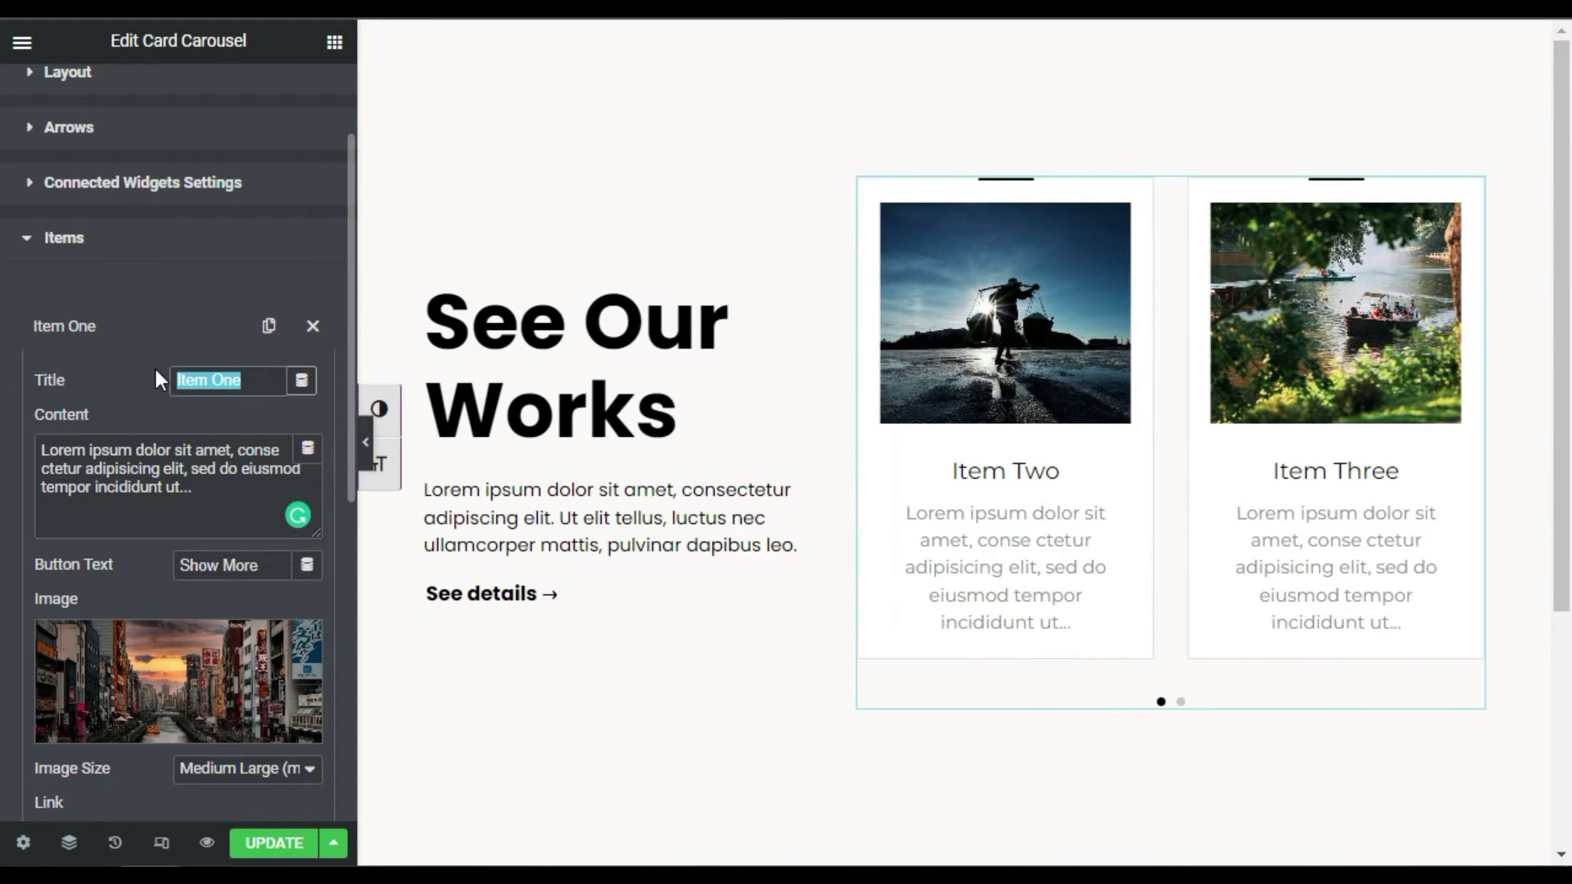
{"action": "type", "text": "City Scape"}
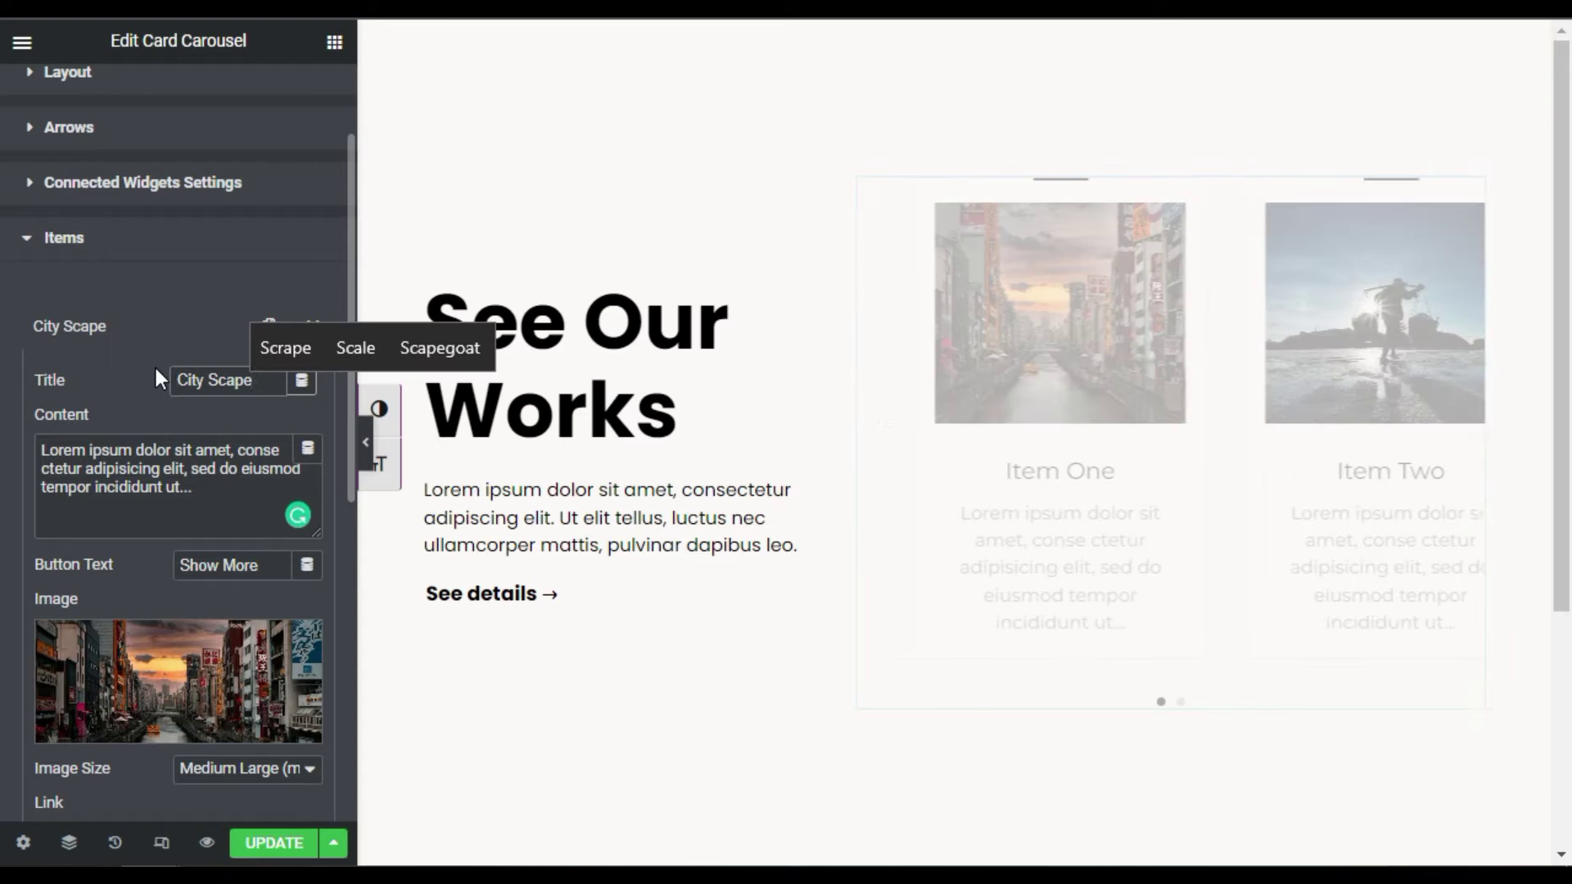
{"action": "left_click_drag", "start_coordinate": [196, 489], "coordinate": [47, 450]}
{"action": "scroll", "coordinate": [176, 543], "scroll_direction": "down", "scroll_amount": 2}
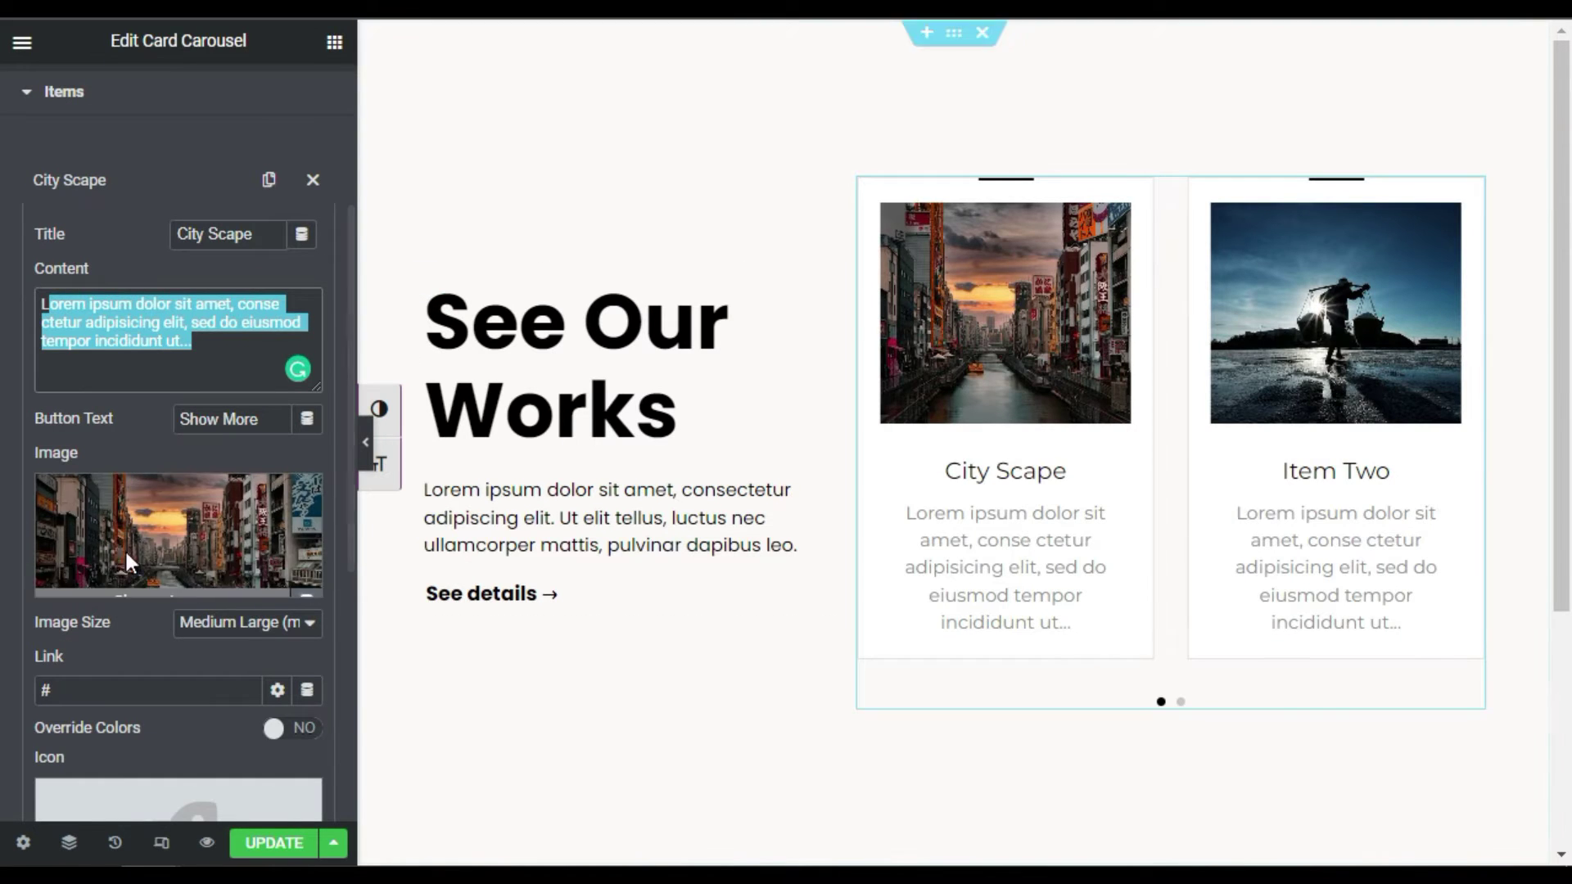
{"action": "scroll", "coordinate": [136, 361], "scroll_direction": "down", "scroll_amount": 2}
{"action": "scroll", "coordinate": [139, 246], "scroll_direction": "up", "scroll_amount": 5}
Retitle Item Two to 'Labour' using the spelling suggestion
{"action": "left_click", "coordinate": [128, 176]}
{"action": "left_click", "coordinate": [131, 330]}
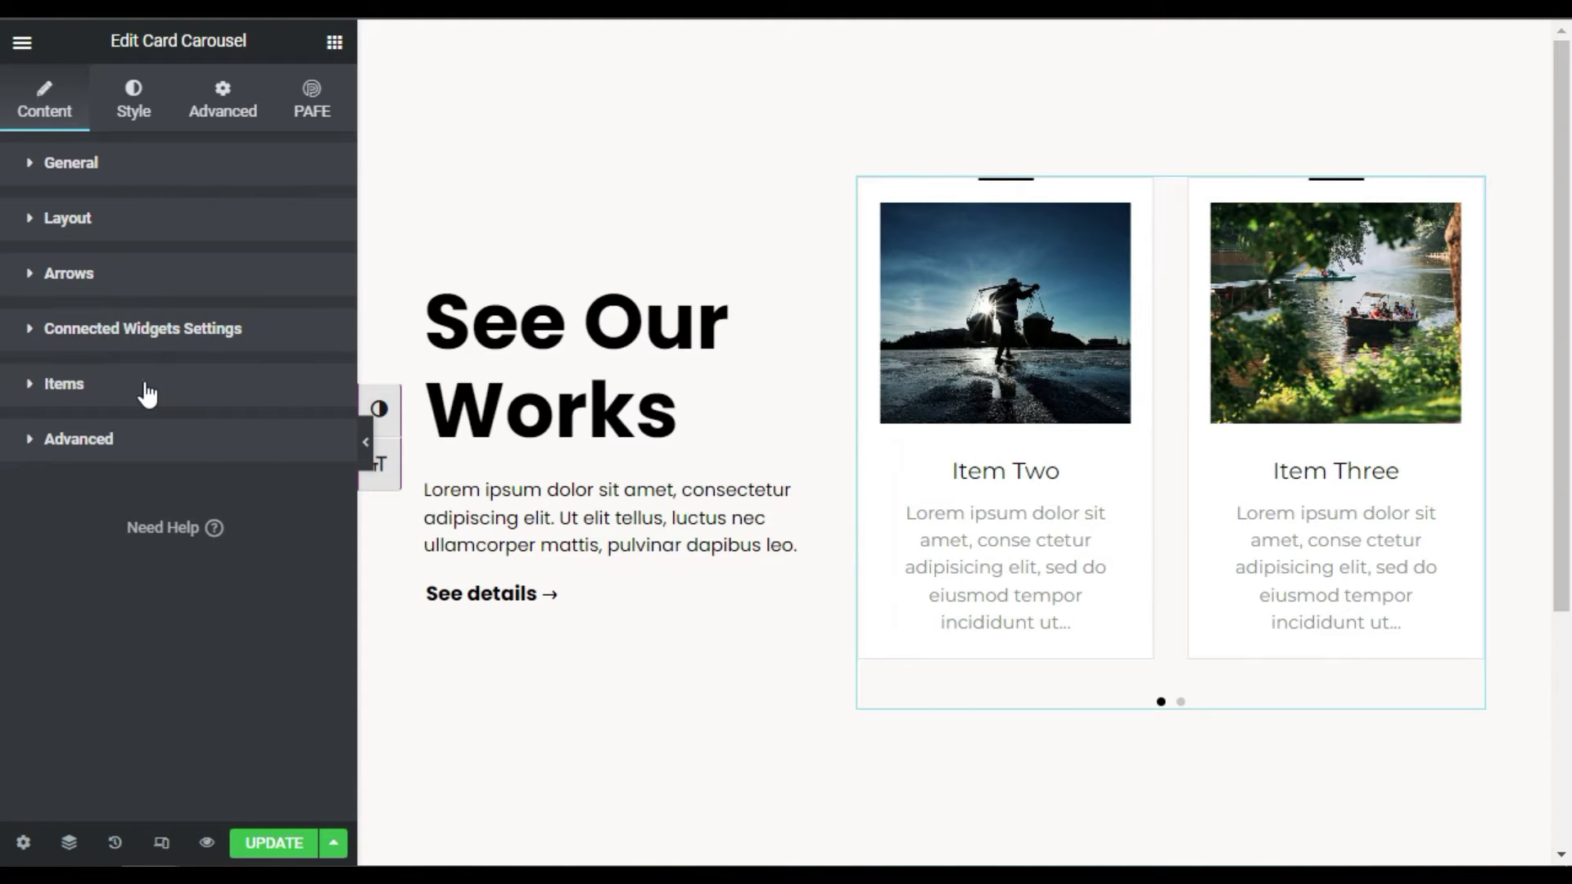
{"action": "left_click", "coordinate": [158, 381]}
{"action": "scroll", "coordinate": [148, 410], "scroll_direction": "down", "scroll_amount": 1}
{"action": "left_click", "coordinate": [140, 436]}
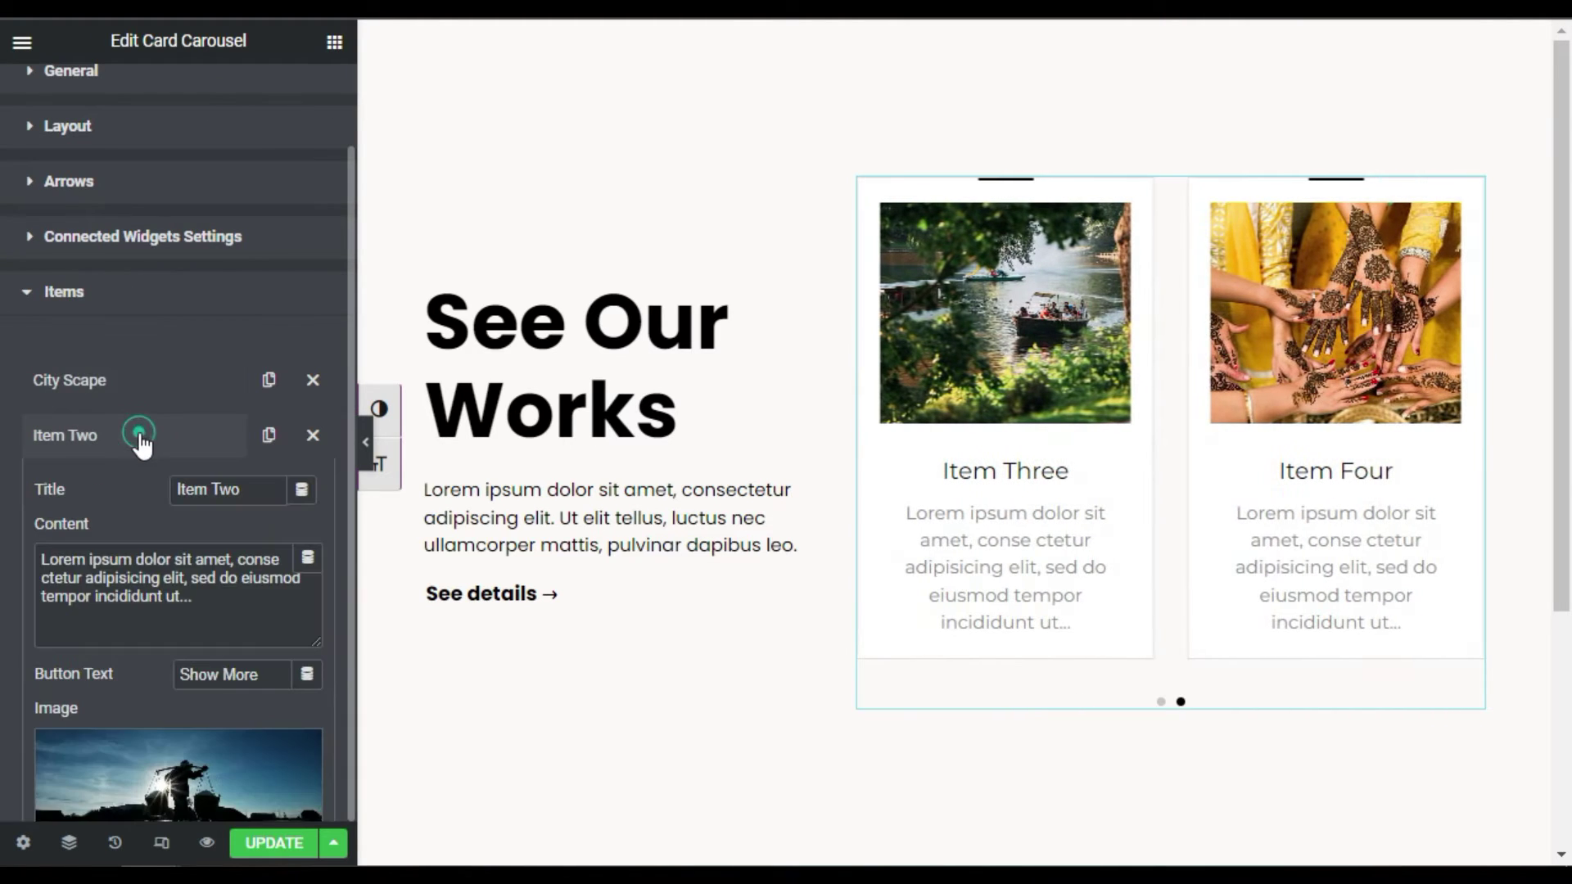
{"action": "scroll", "coordinate": [246, 491], "scroll_direction": "down", "scroll_amount": 2}
{"action": "left_click_drag", "start_coordinate": [244, 344], "coordinate": [134, 345]}
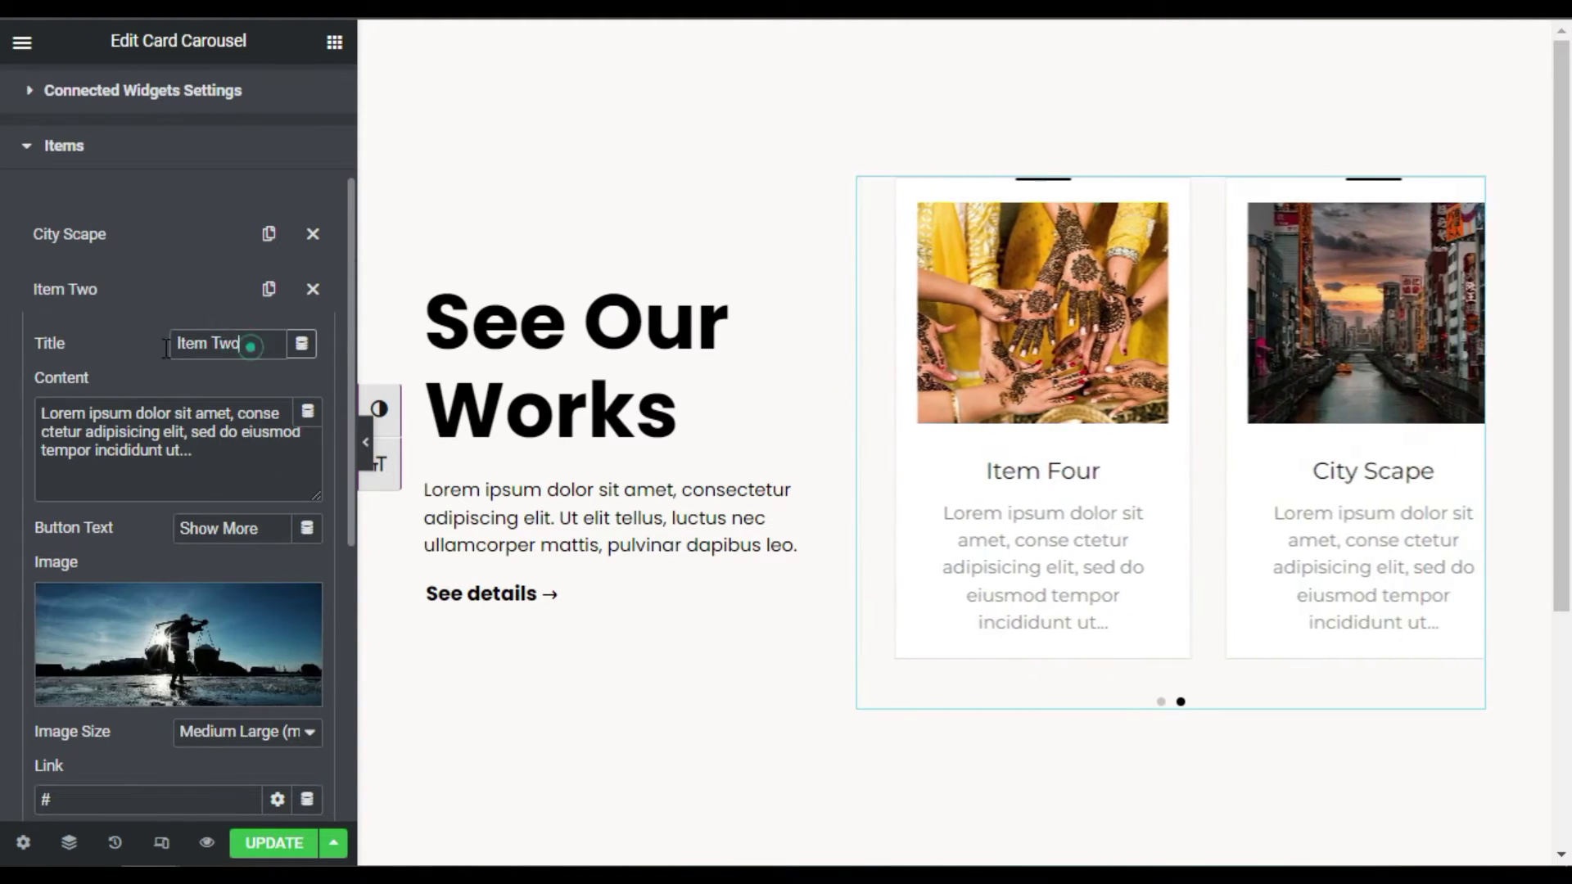
{"action": "type", "text": "Labou"}
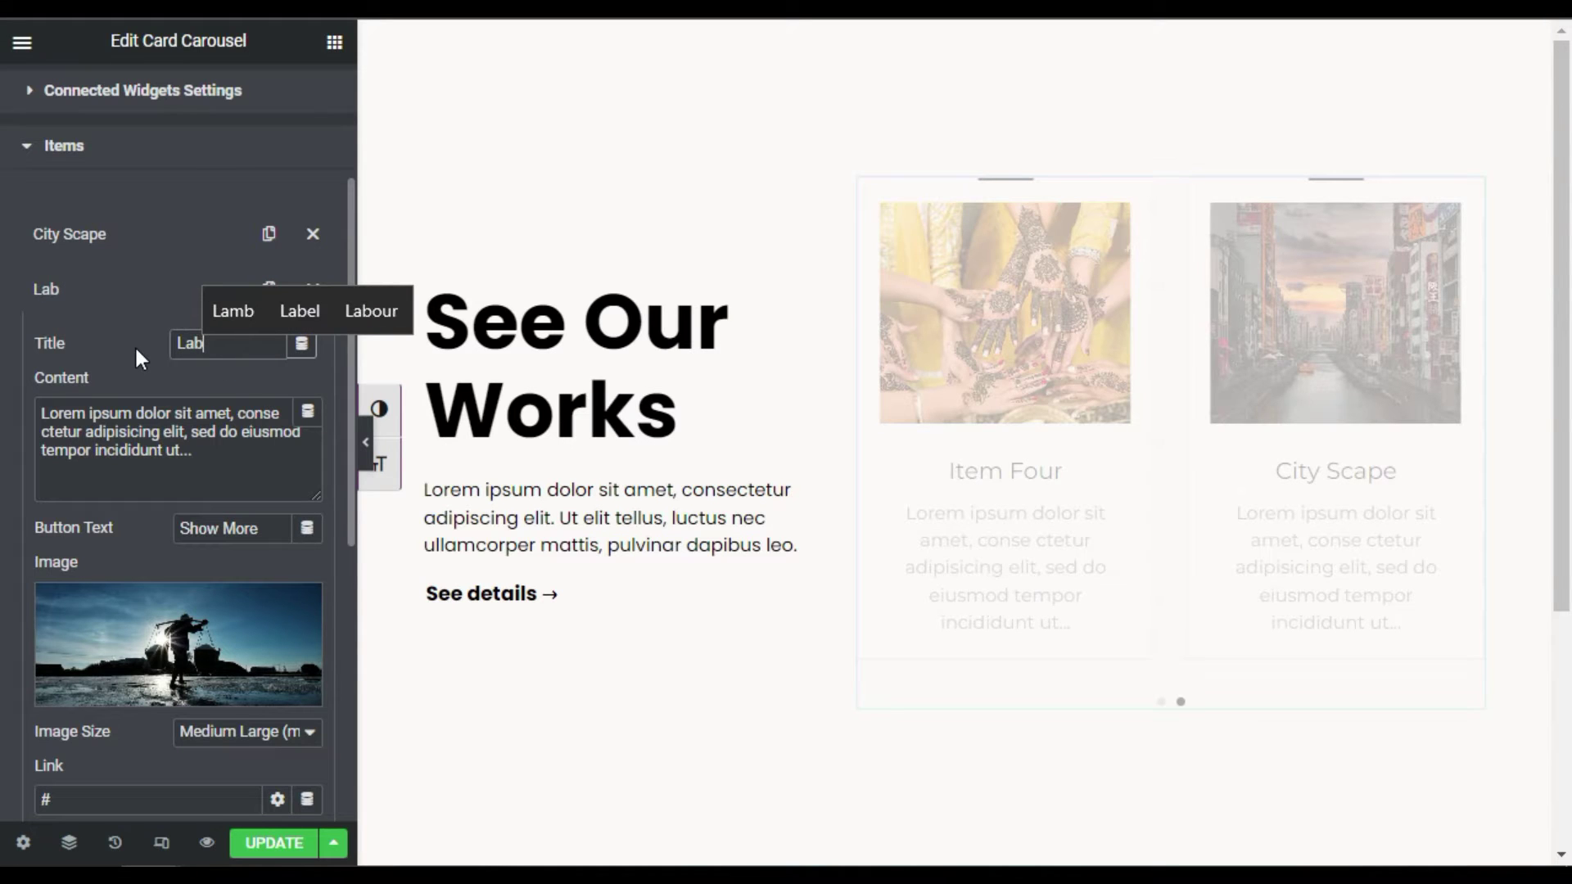
{"action": "key", "text": "Up"}
{"action": "key", "text": "Right"}
{"action": "key", "text": "Right"}
{"action": "key", "text": "Left"}
{"action": "key", "text": "Left"}
{"action": "key", "text": "Return"}
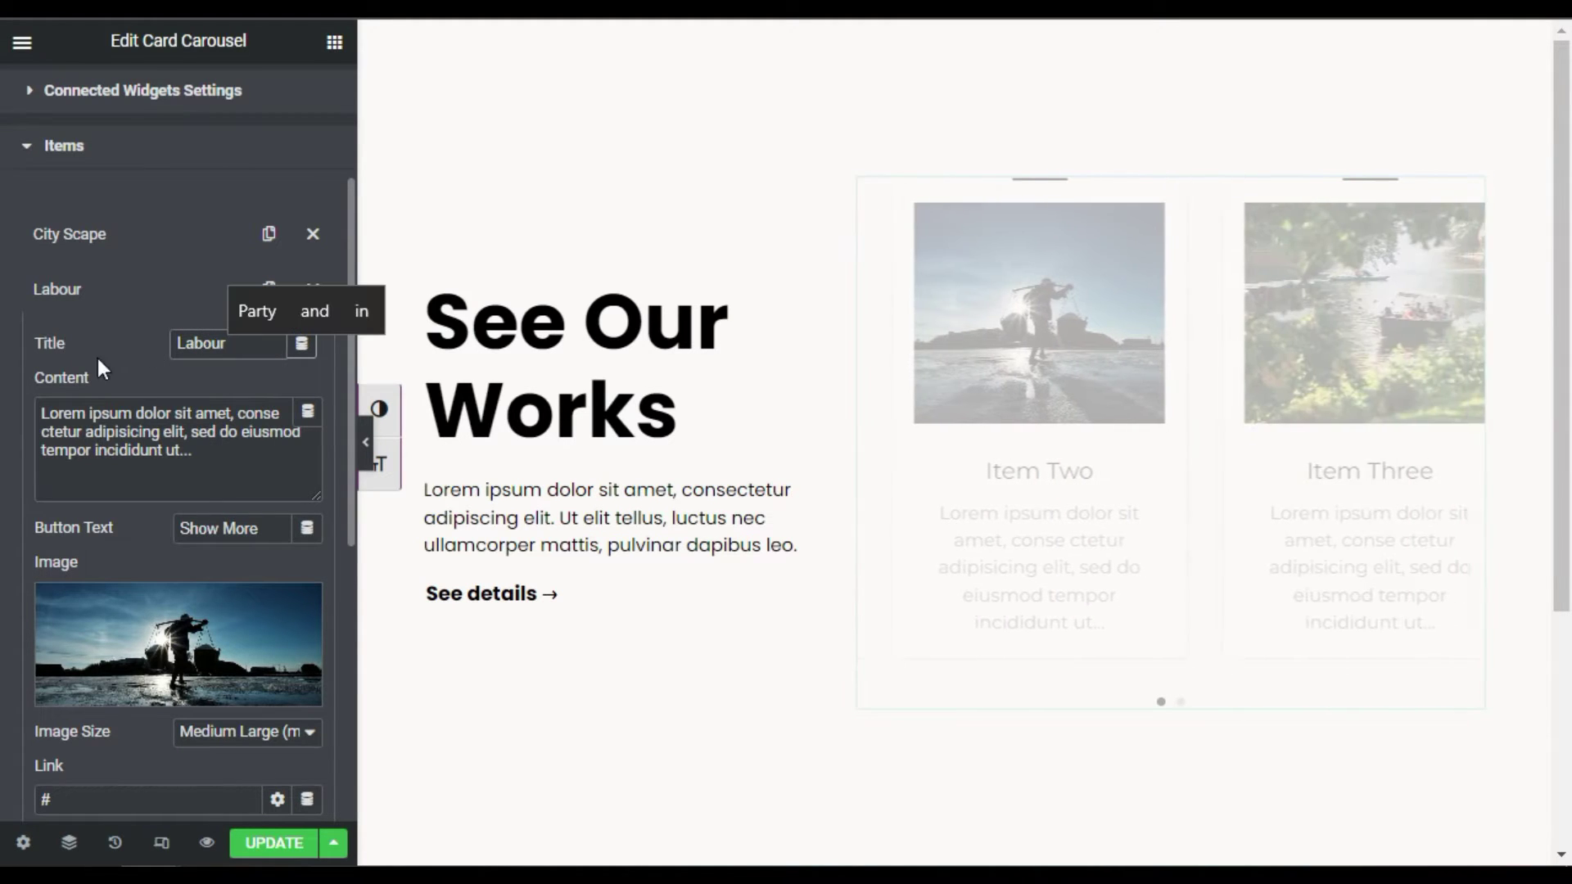
{"action": "left_click_drag", "start_coordinate": [197, 452], "coordinate": [54, 431]}
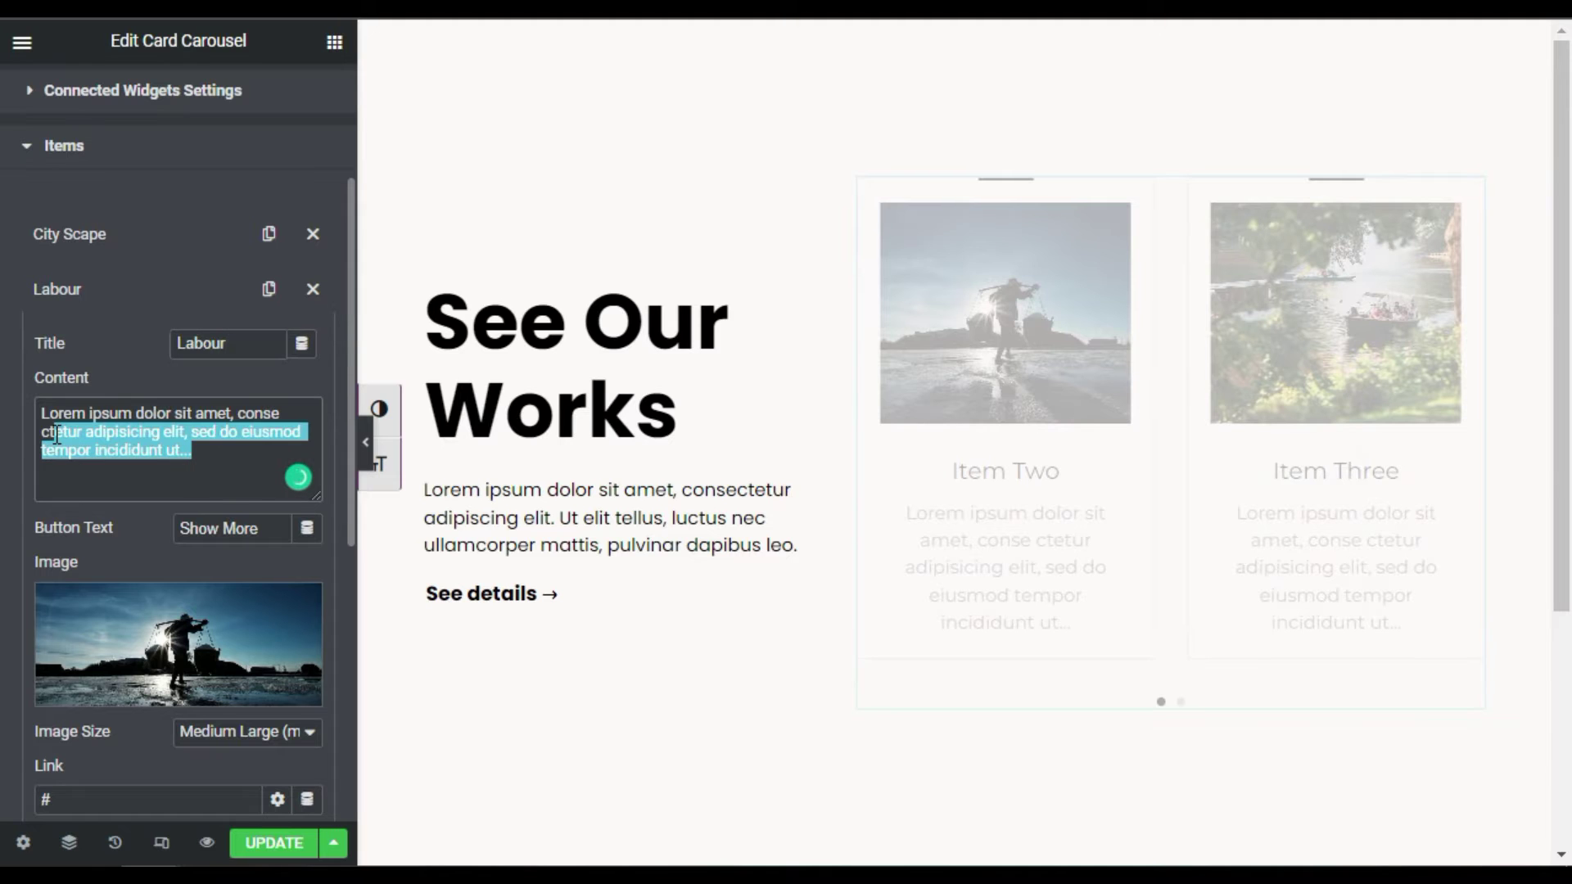
{"action": "left_click", "coordinate": [127, 287]}
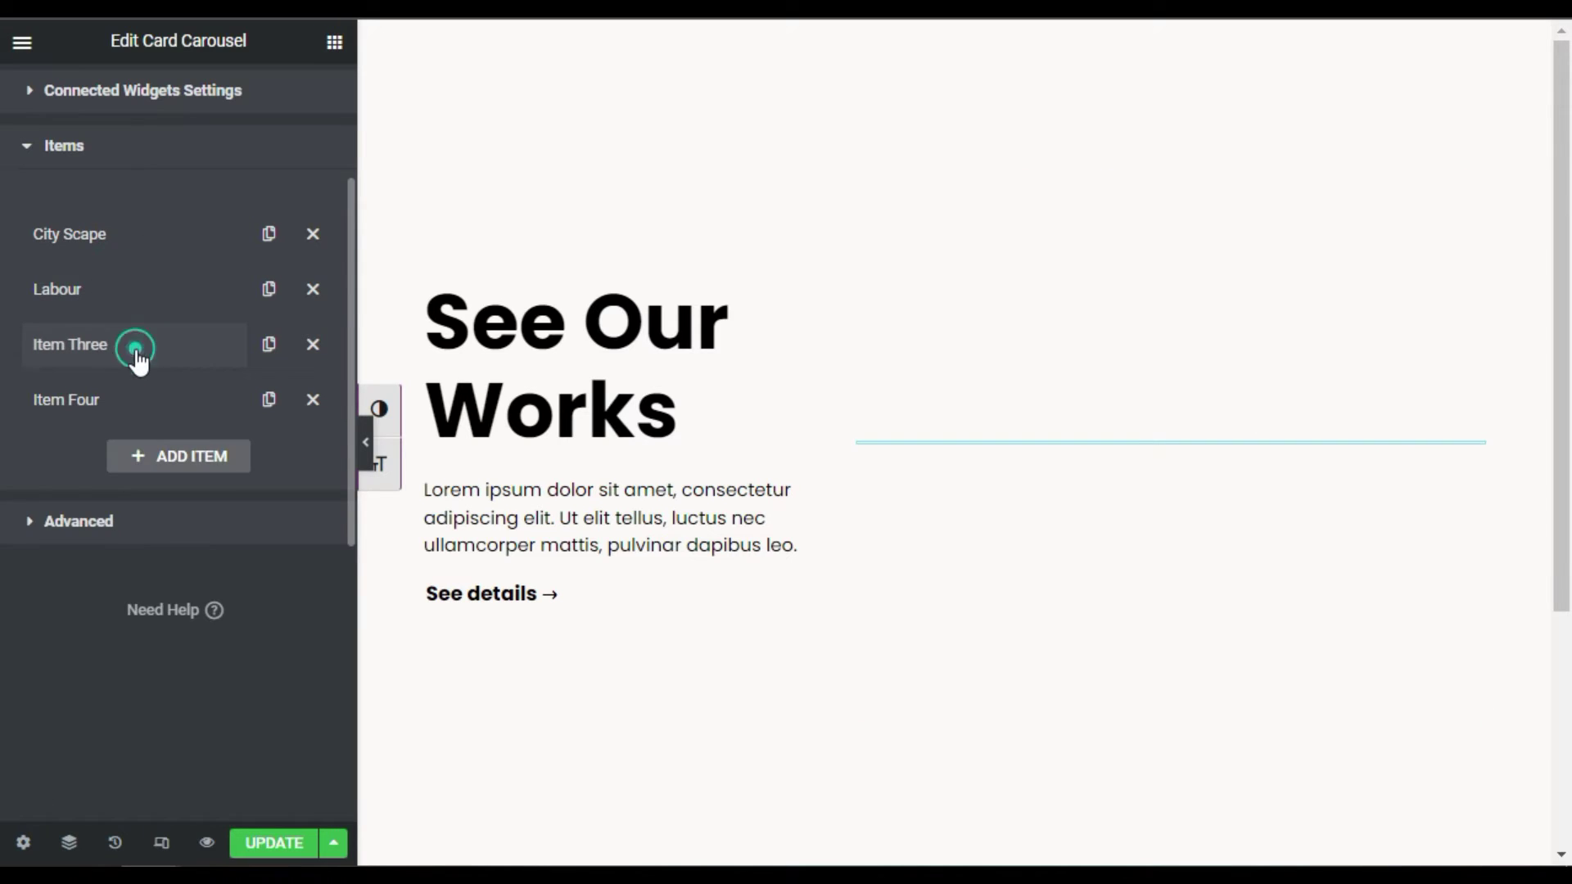
Title Item Three 'Boat in the River' and Item Four 'Wedding Scene', then check Advanced
{"action": "left_click", "coordinate": [134, 350]}
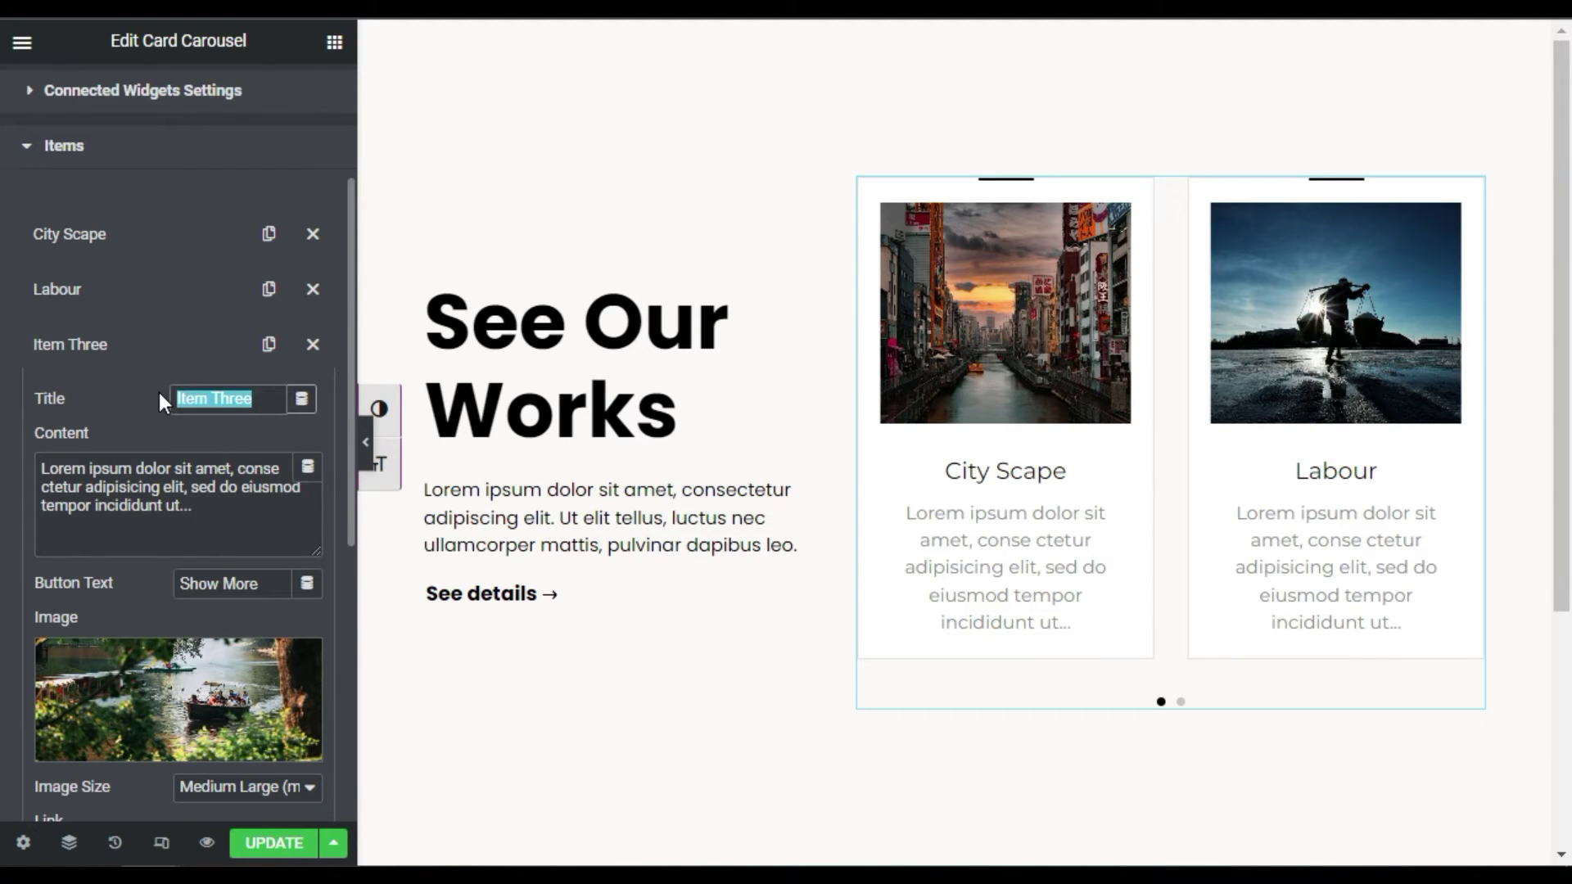
{"action": "type", "text": "B"}
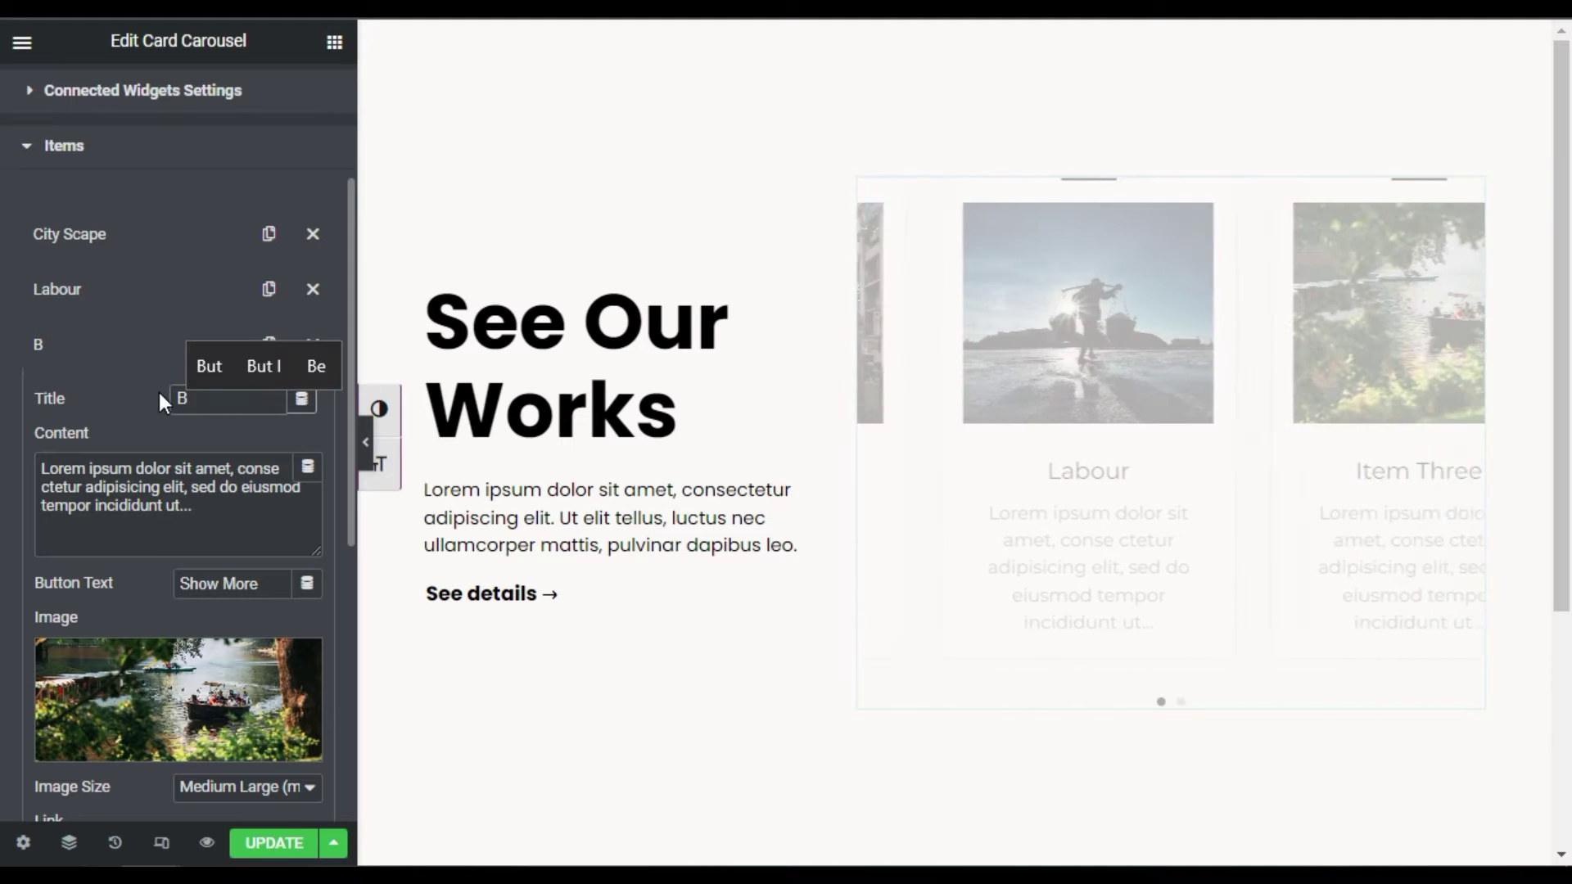
{"action": "type", "text": "oat in the "}
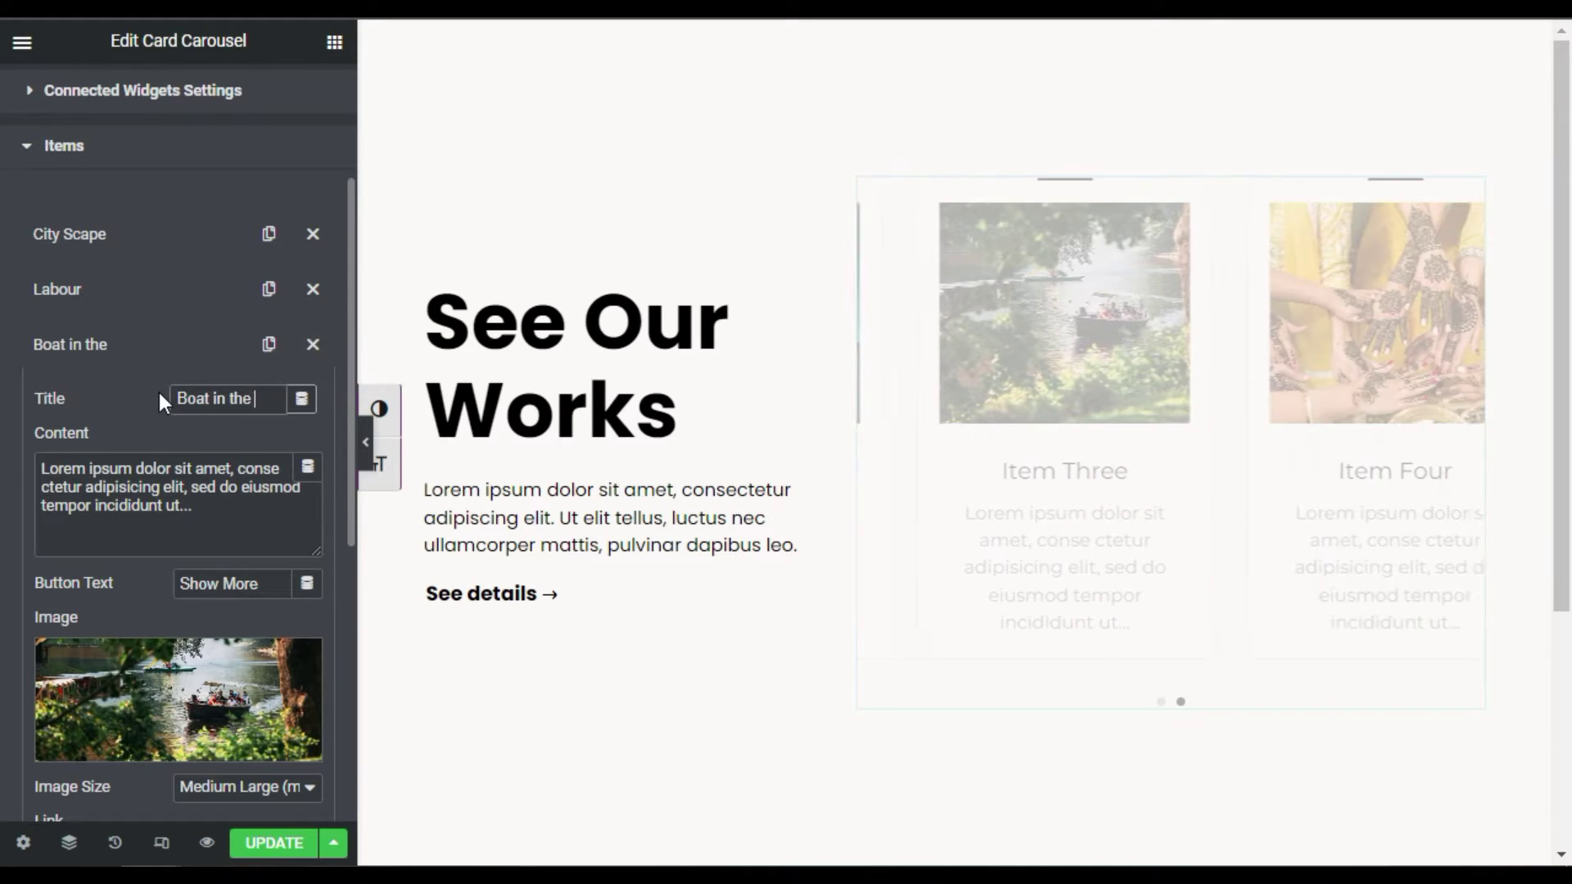
{"action": "type", "text": "River"}
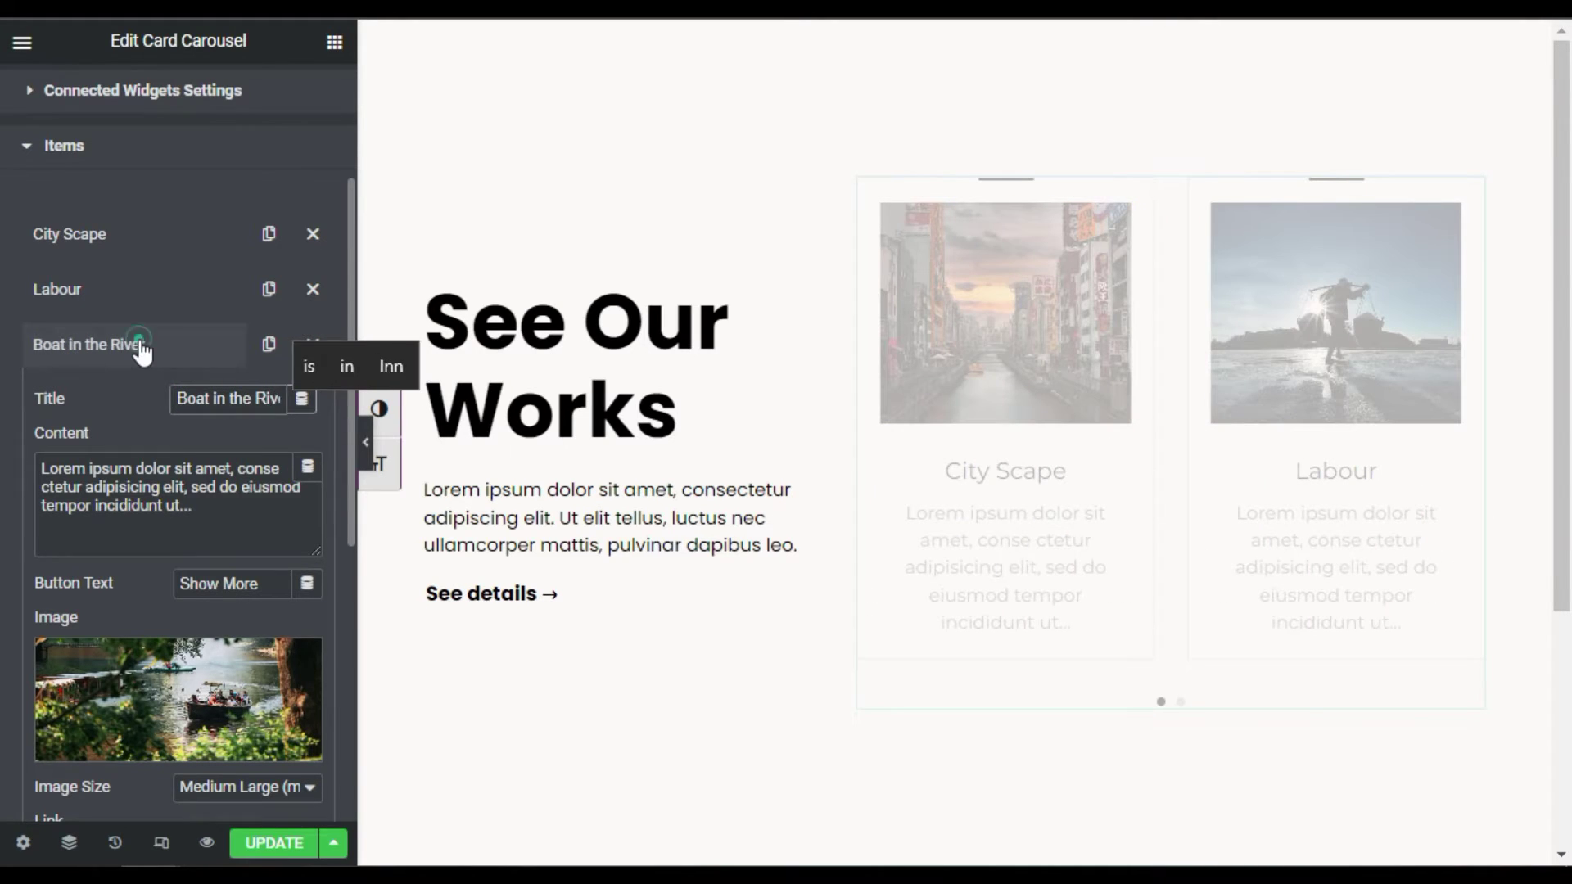
{"action": "left_click", "coordinate": [131, 344]}
{"action": "left_click", "coordinate": [129, 406]}
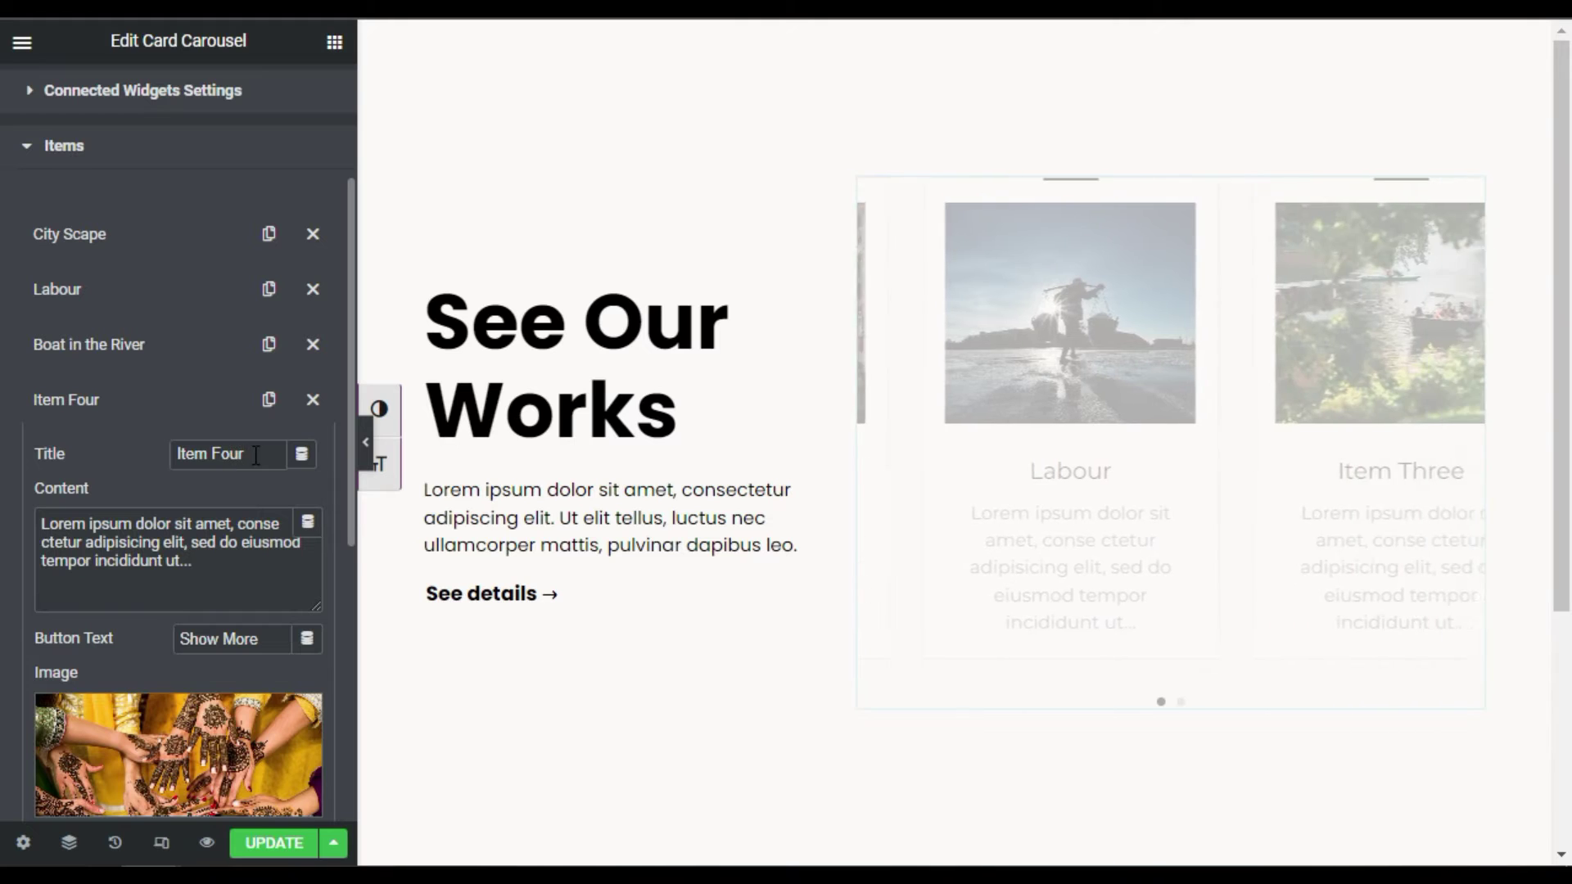
{"action": "left_click_drag", "start_coordinate": [241, 454], "coordinate": [129, 452]}
{"action": "type", "text": "Wedd"}
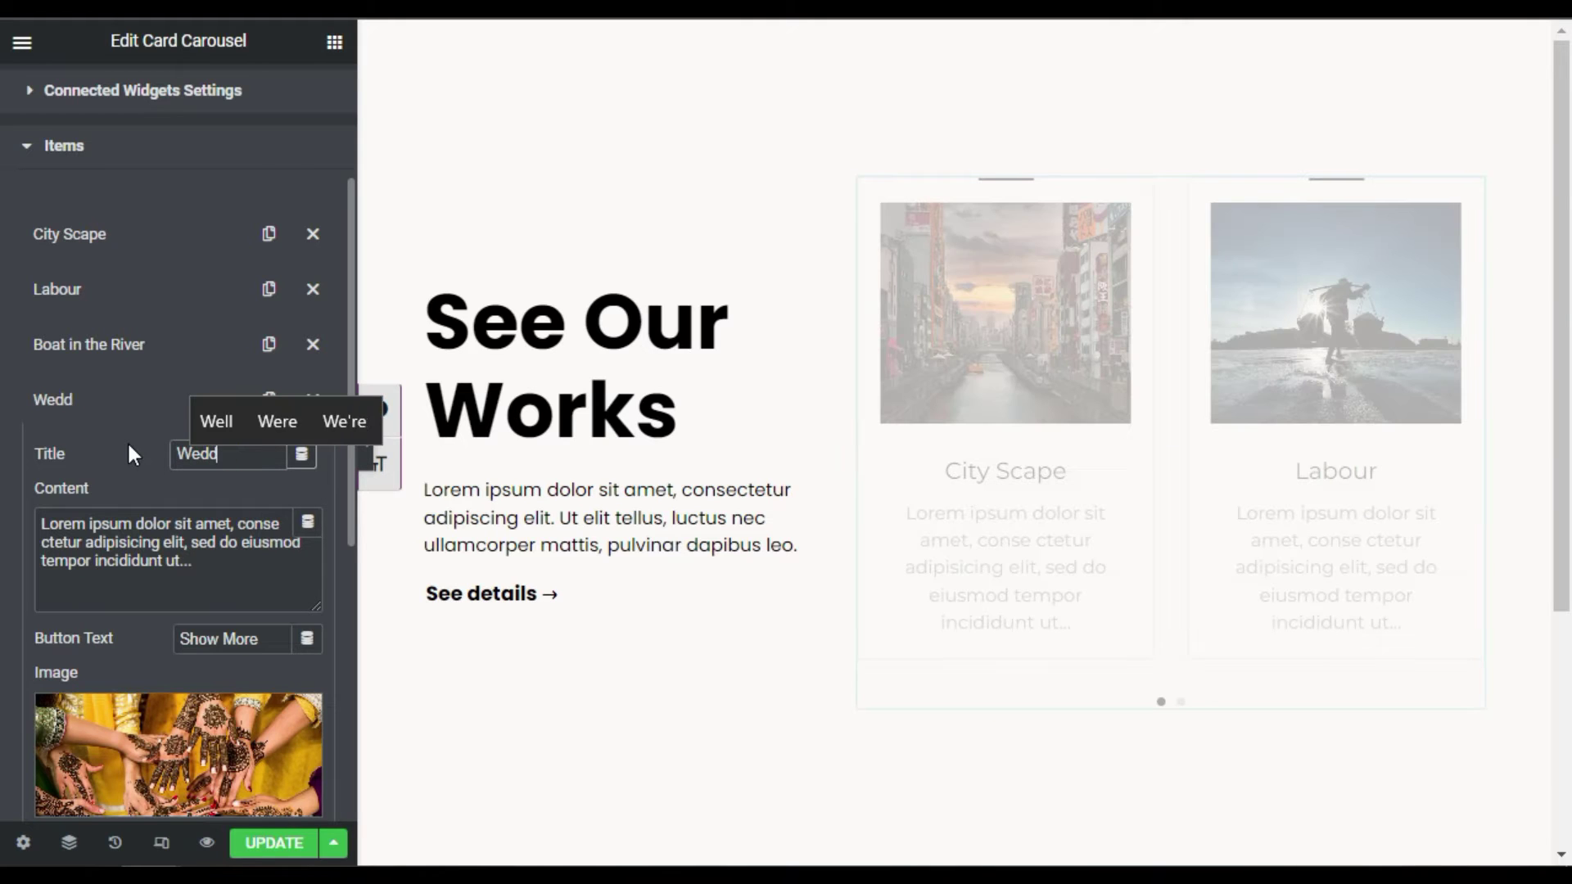
{"action": "type", "text": "ing S"}
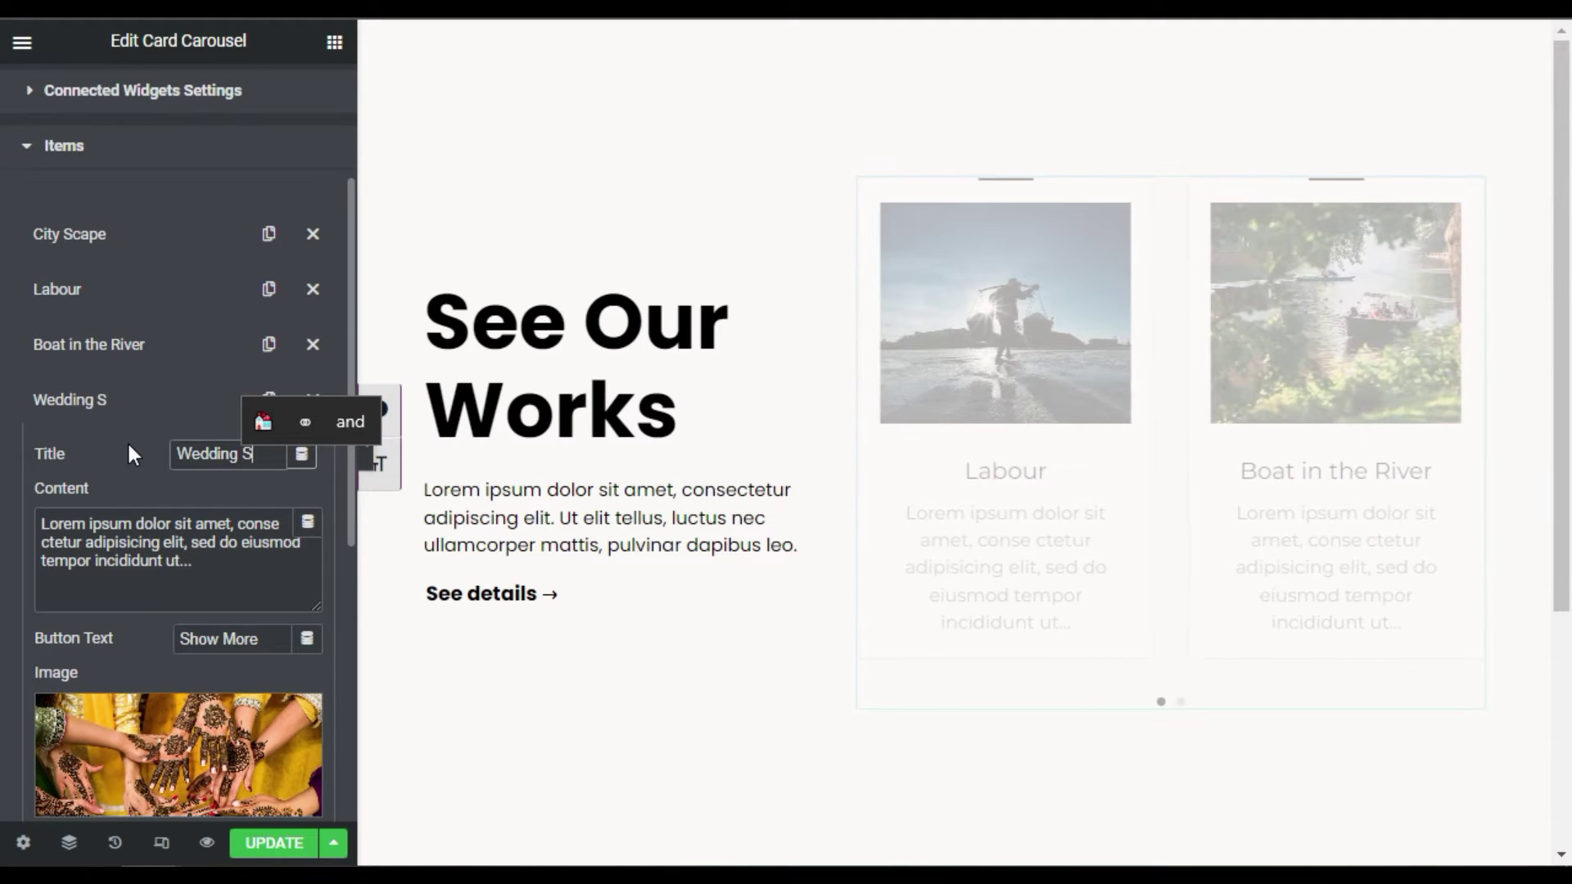
{"action": "type", "text": "cene"}
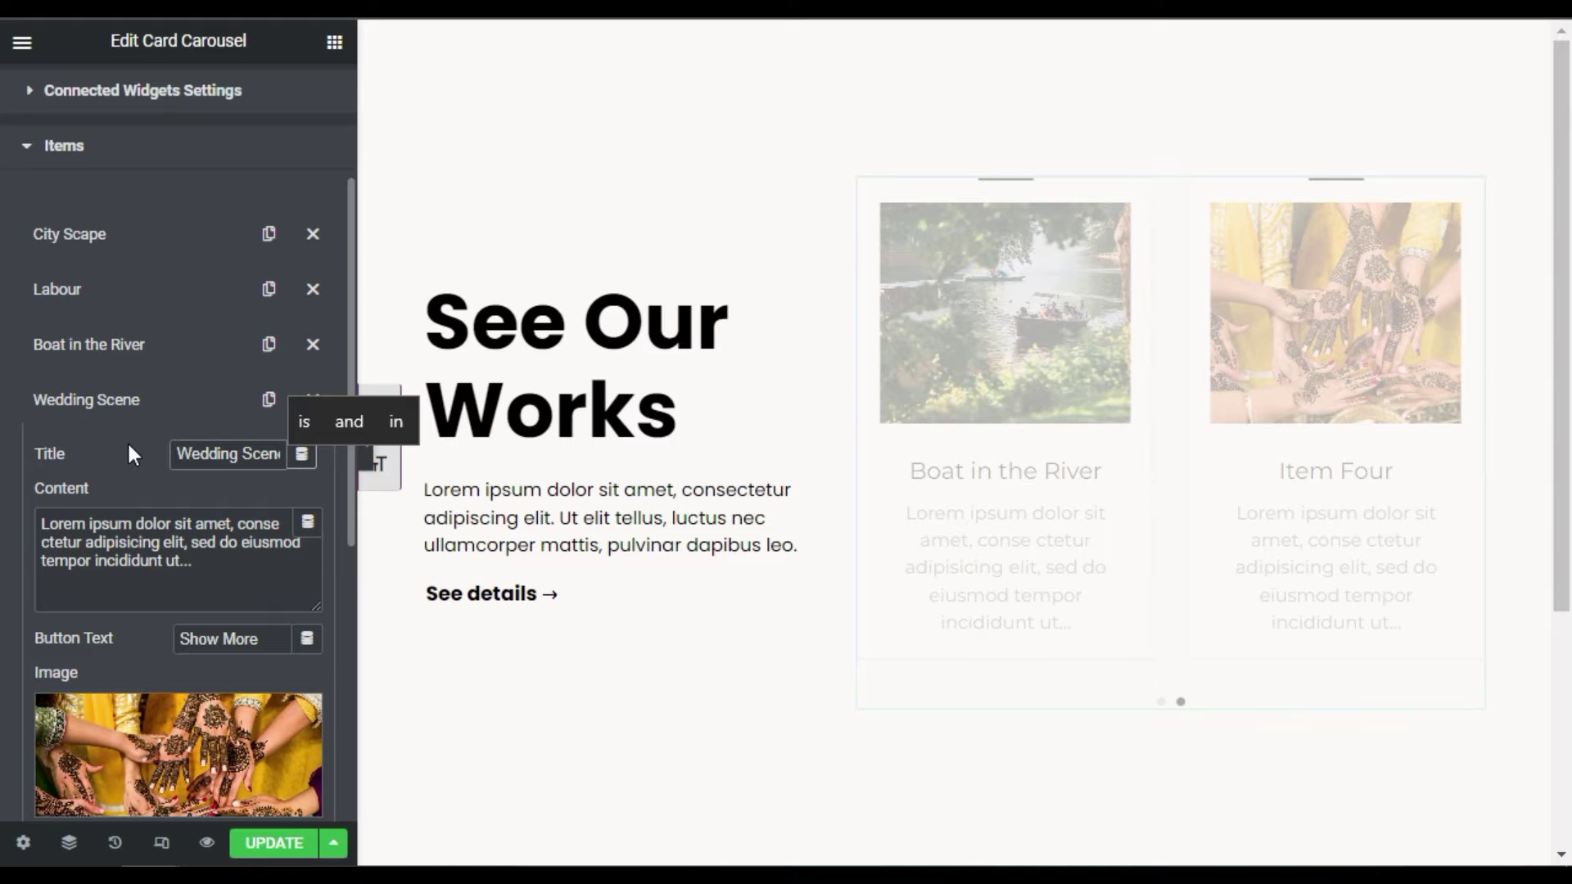
{"action": "left_click", "coordinate": [115, 401]}
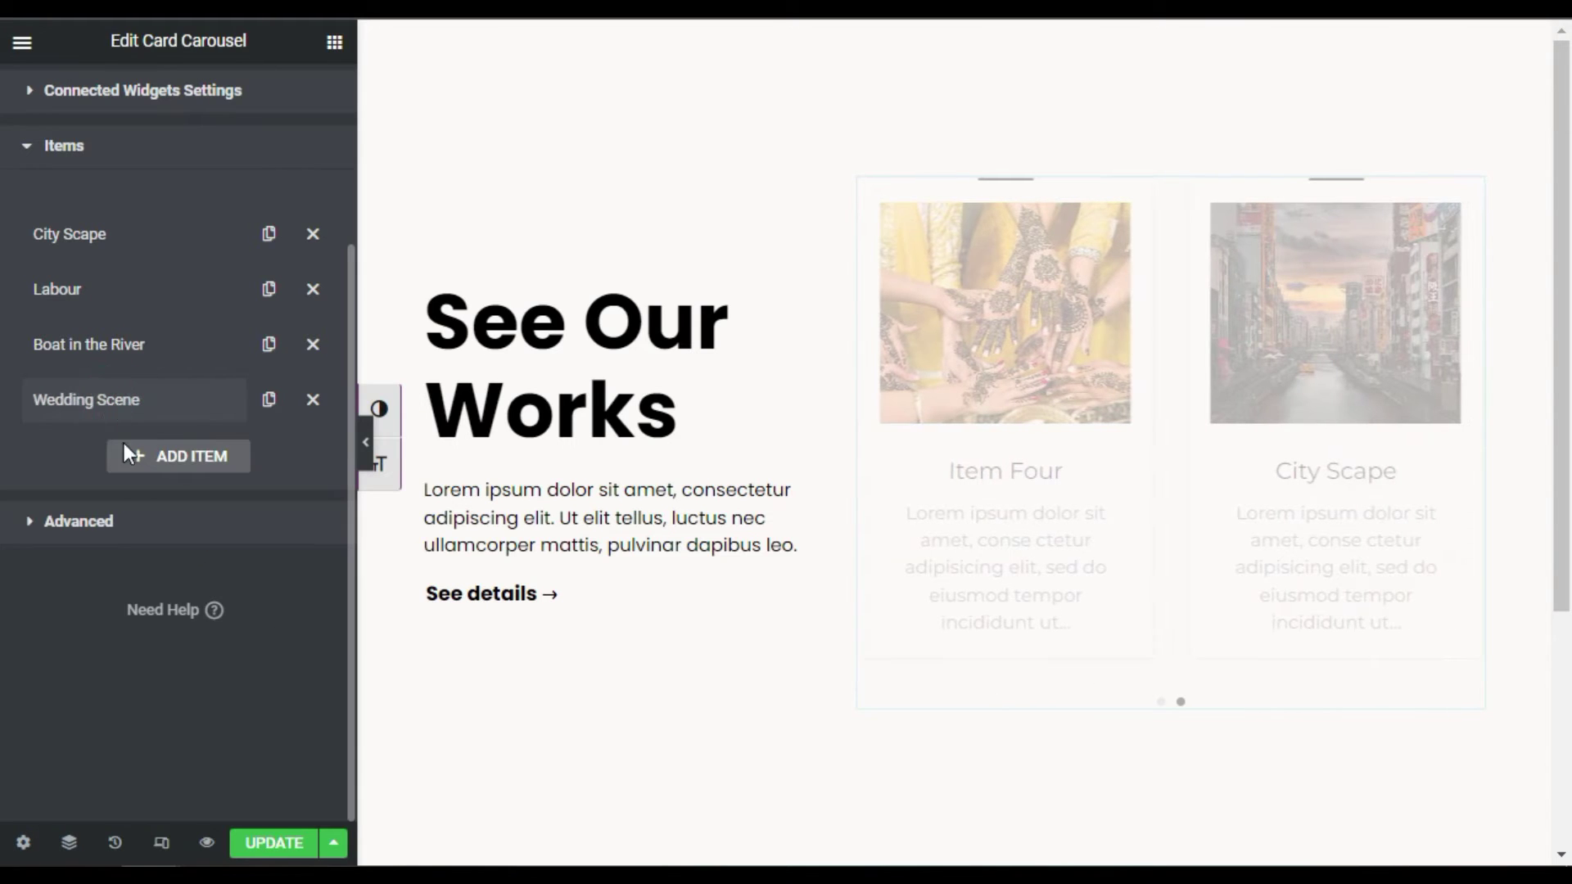
{"action": "left_click", "coordinate": [123, 522]}
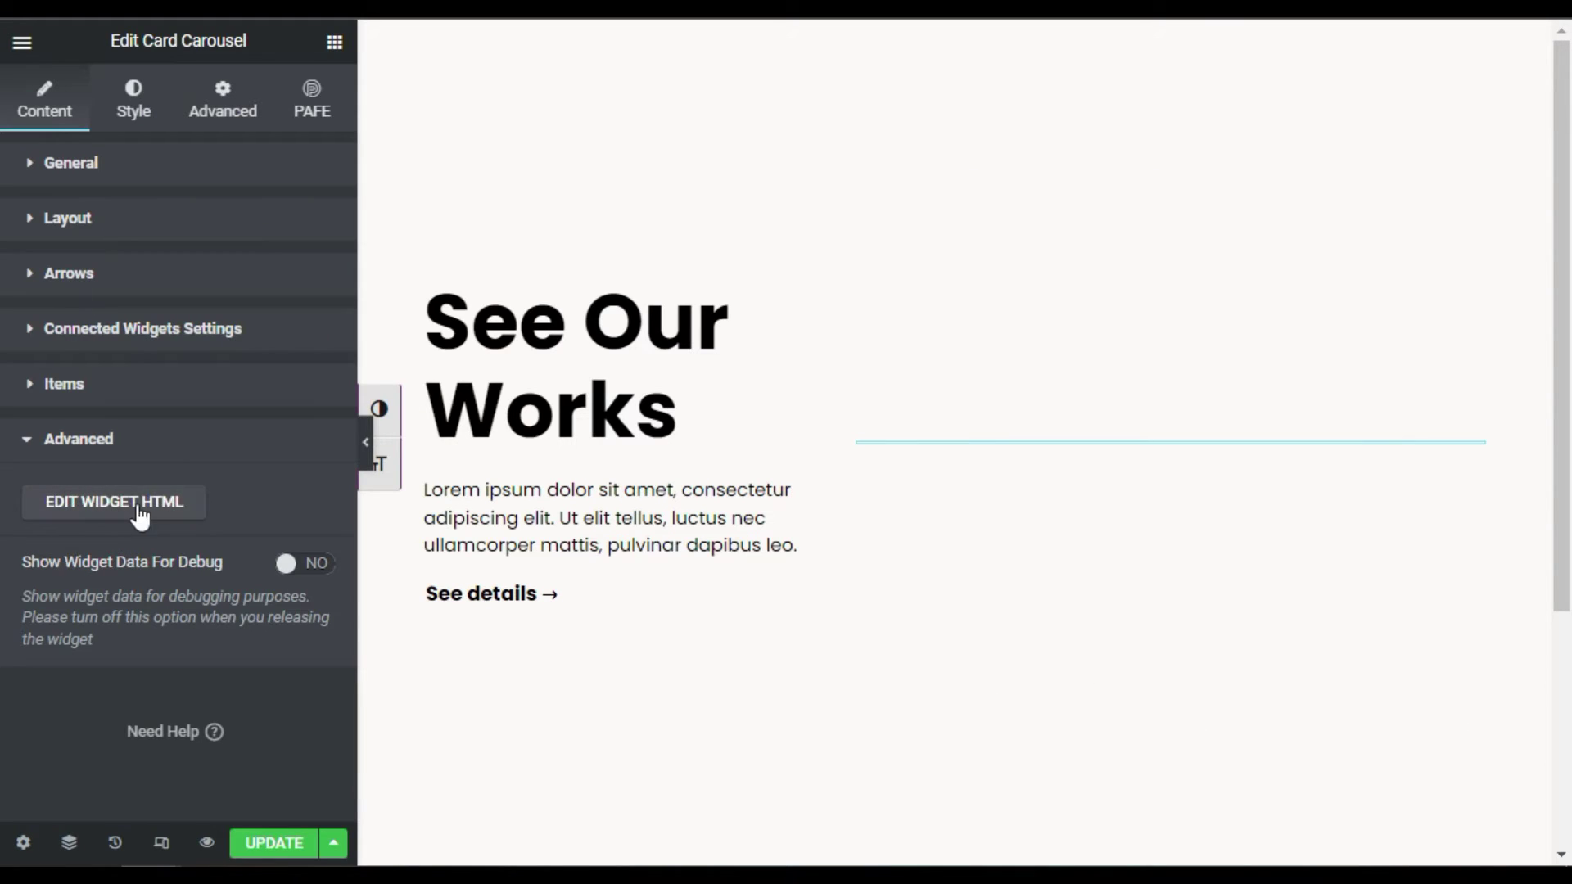
{"action": "left_click", "coordinate": [91, 448]}
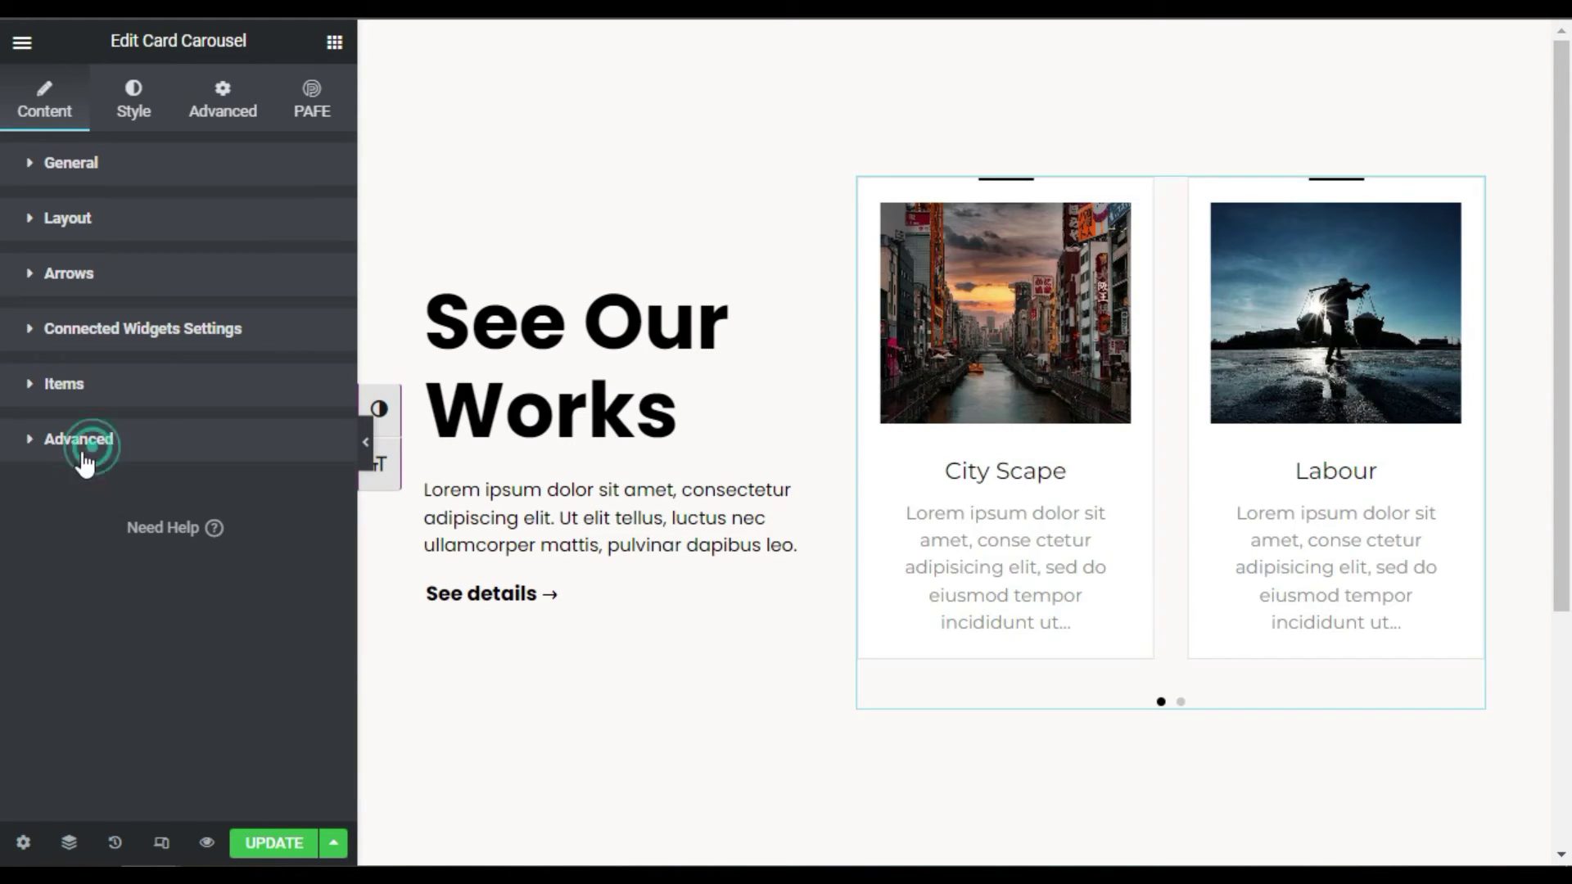
In Slide styling, keep Center alignment and clear the normal slide background colour
{"action": "left_click", "coordinate": [125, 123]}
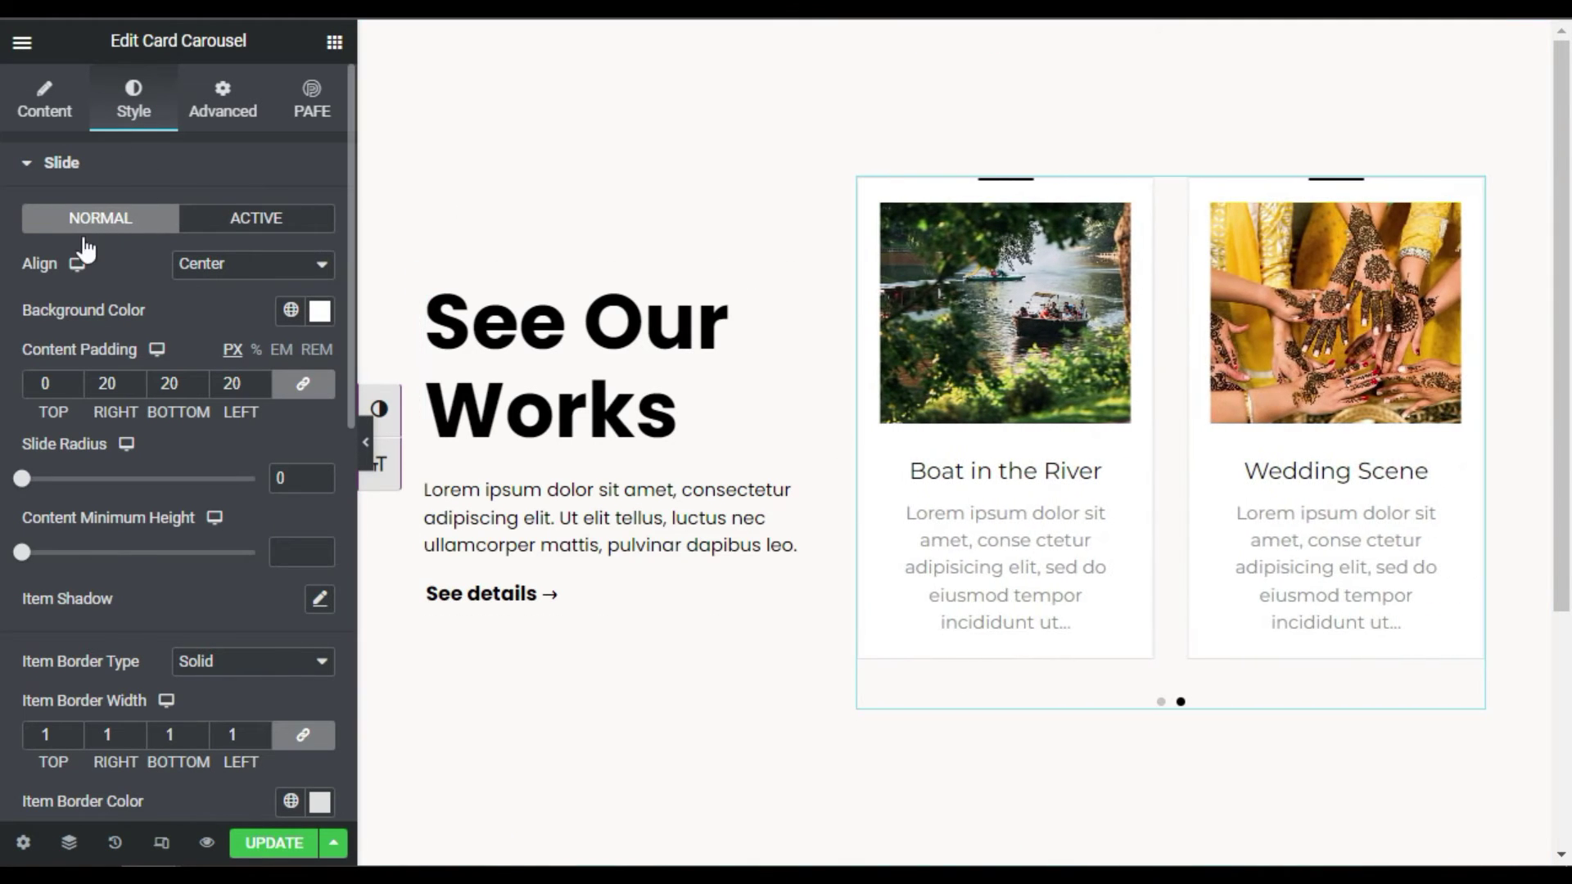
{"action": "left_click", "coordinate": [248, 219]}
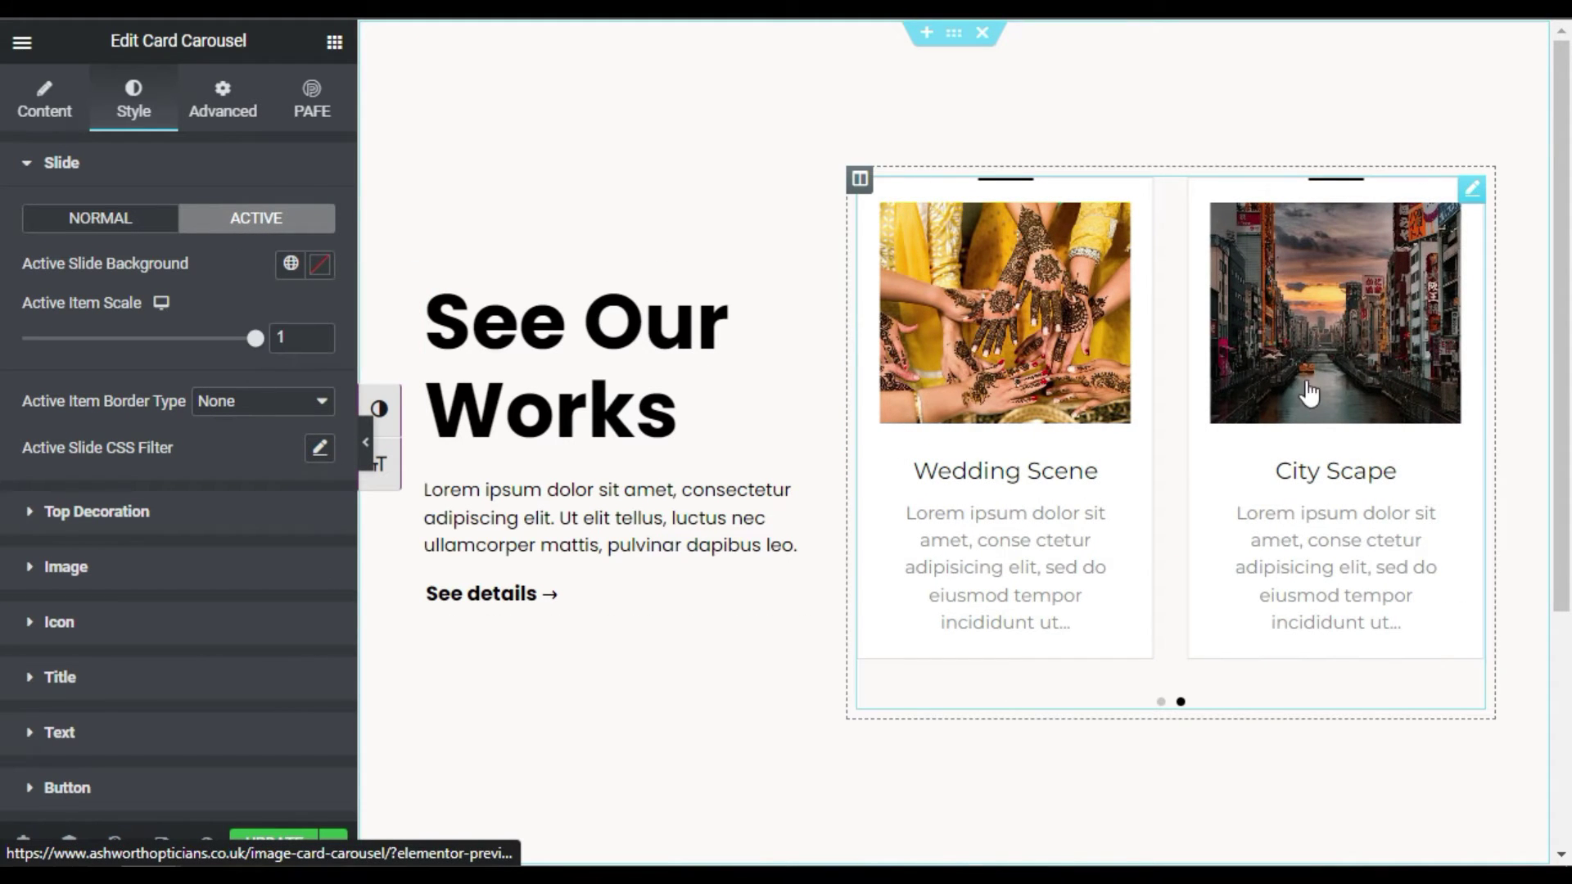
{"action": "left_click", "coordinate": [79, 219]}
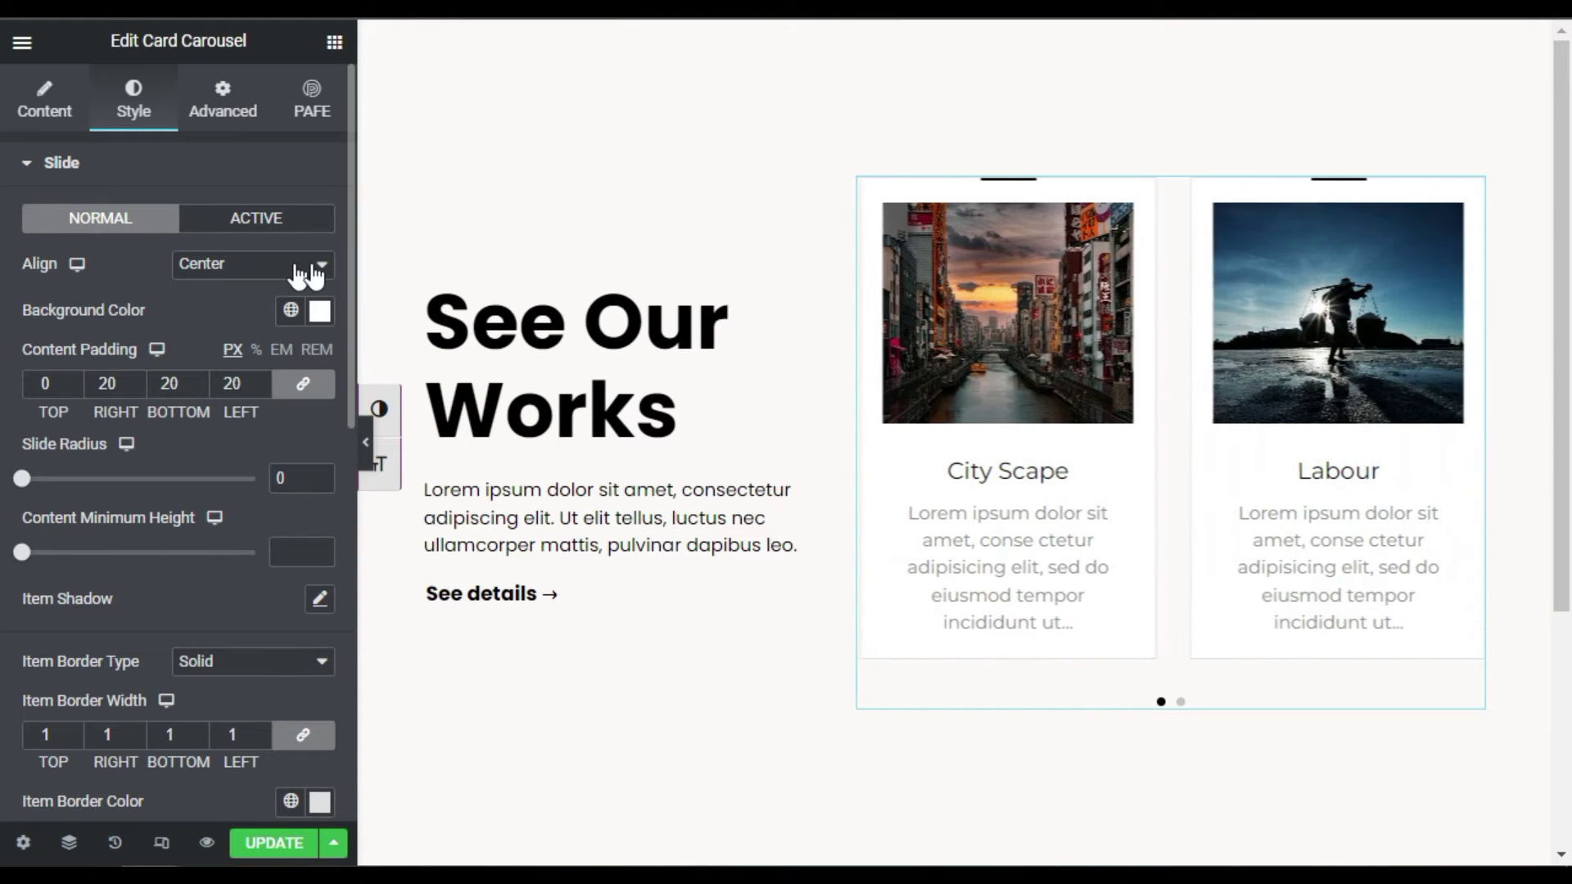
{"action": "left_click", "coordinate": [314, 265]}
{"action": "left_click", "coordinate": [116, 269]}
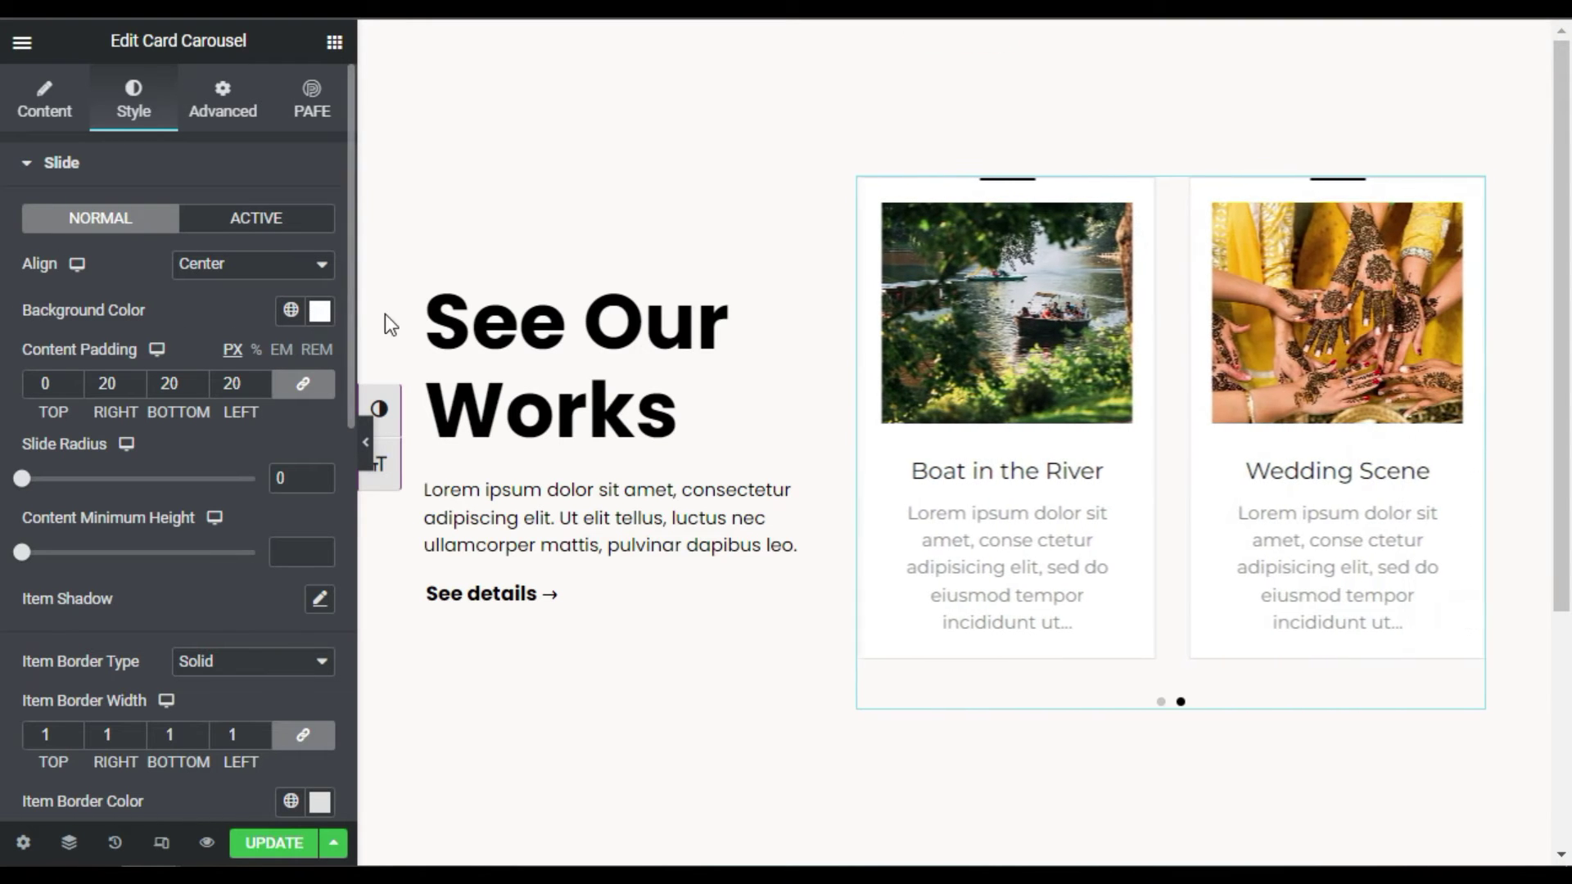
{"action": "left_click", "coordinate": [322, 310]}
{"action": "left_click", "coordinate": [229, 352]}
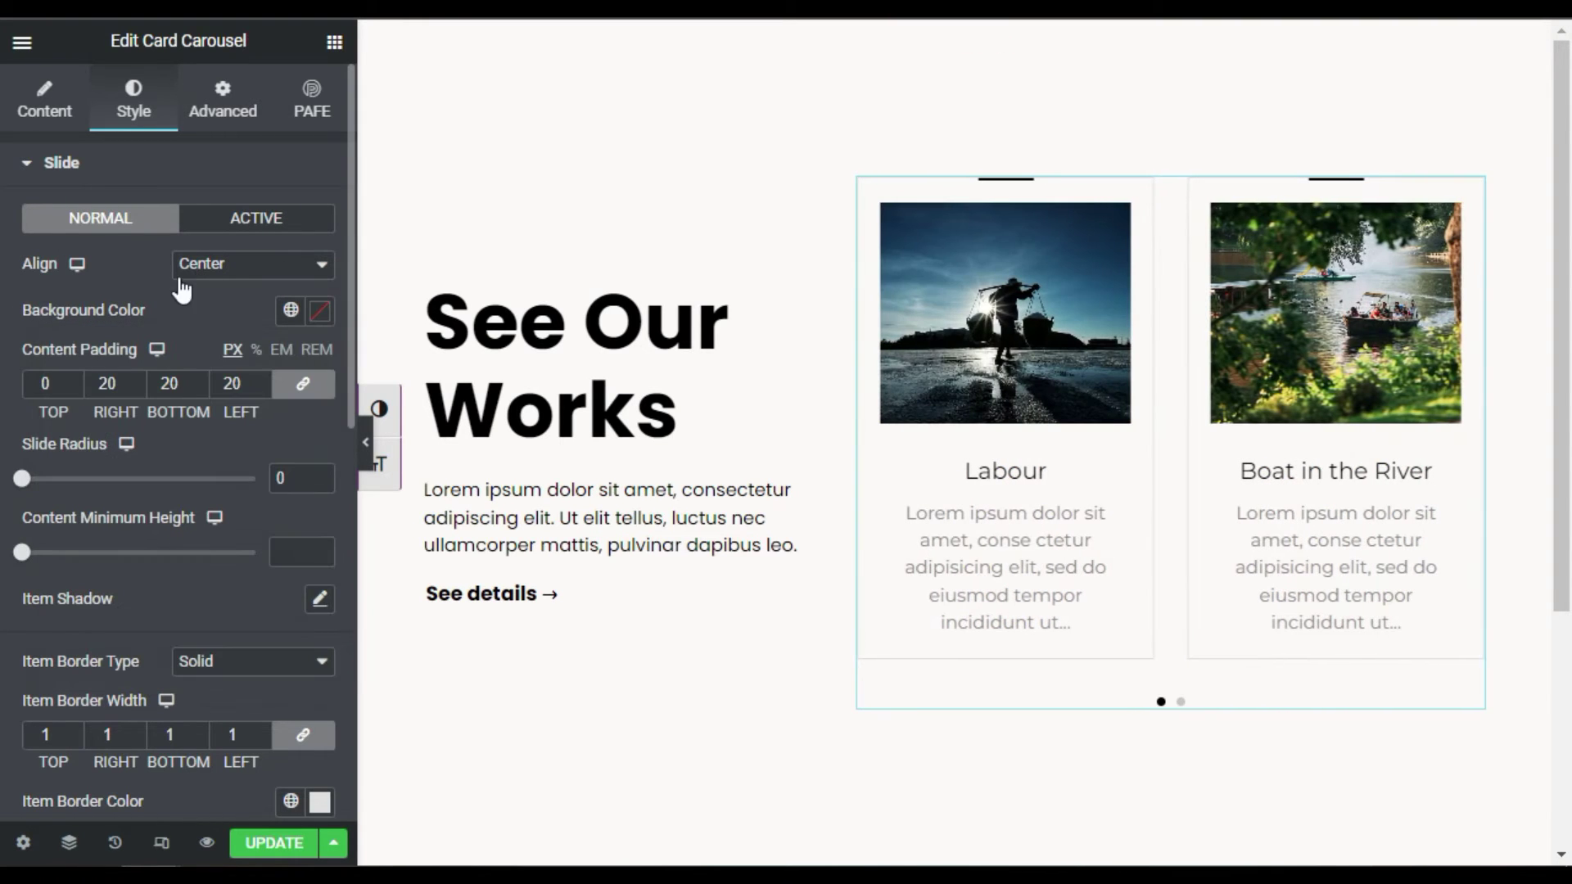
Give the active slide a pale translucent cyan background, #ACFFFF66
{"action": "left_click", "coordinate": [219, 217]}
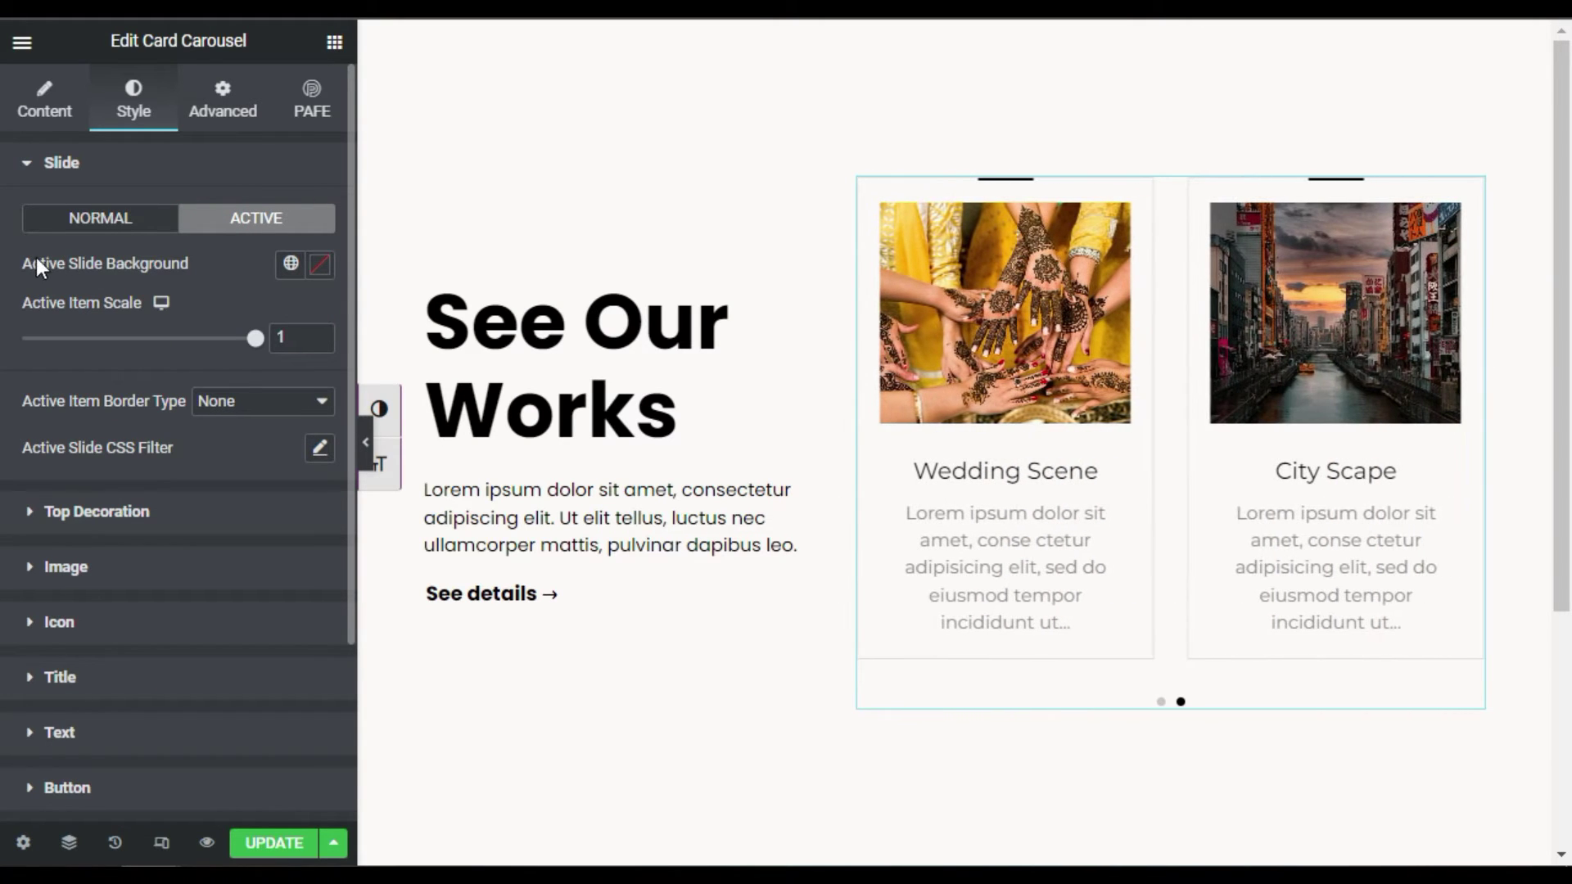
{"action": "left_click", "coordinate": [320, 264]}
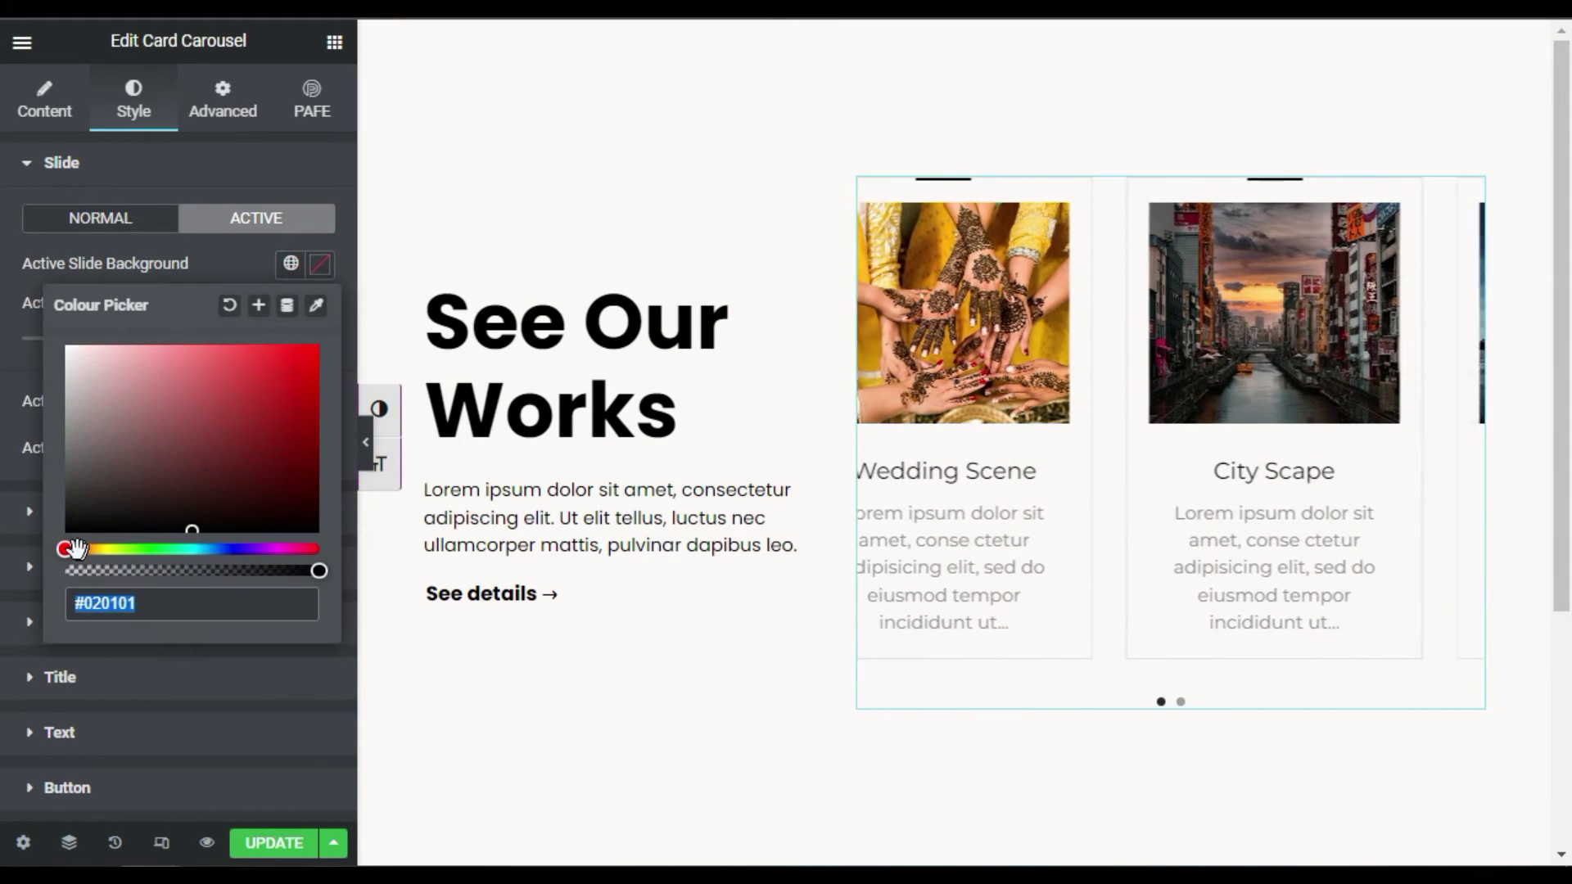
{"action": "left_click_drag", "start_coordinate": [91, 549], "coordinate": [196, 549]}
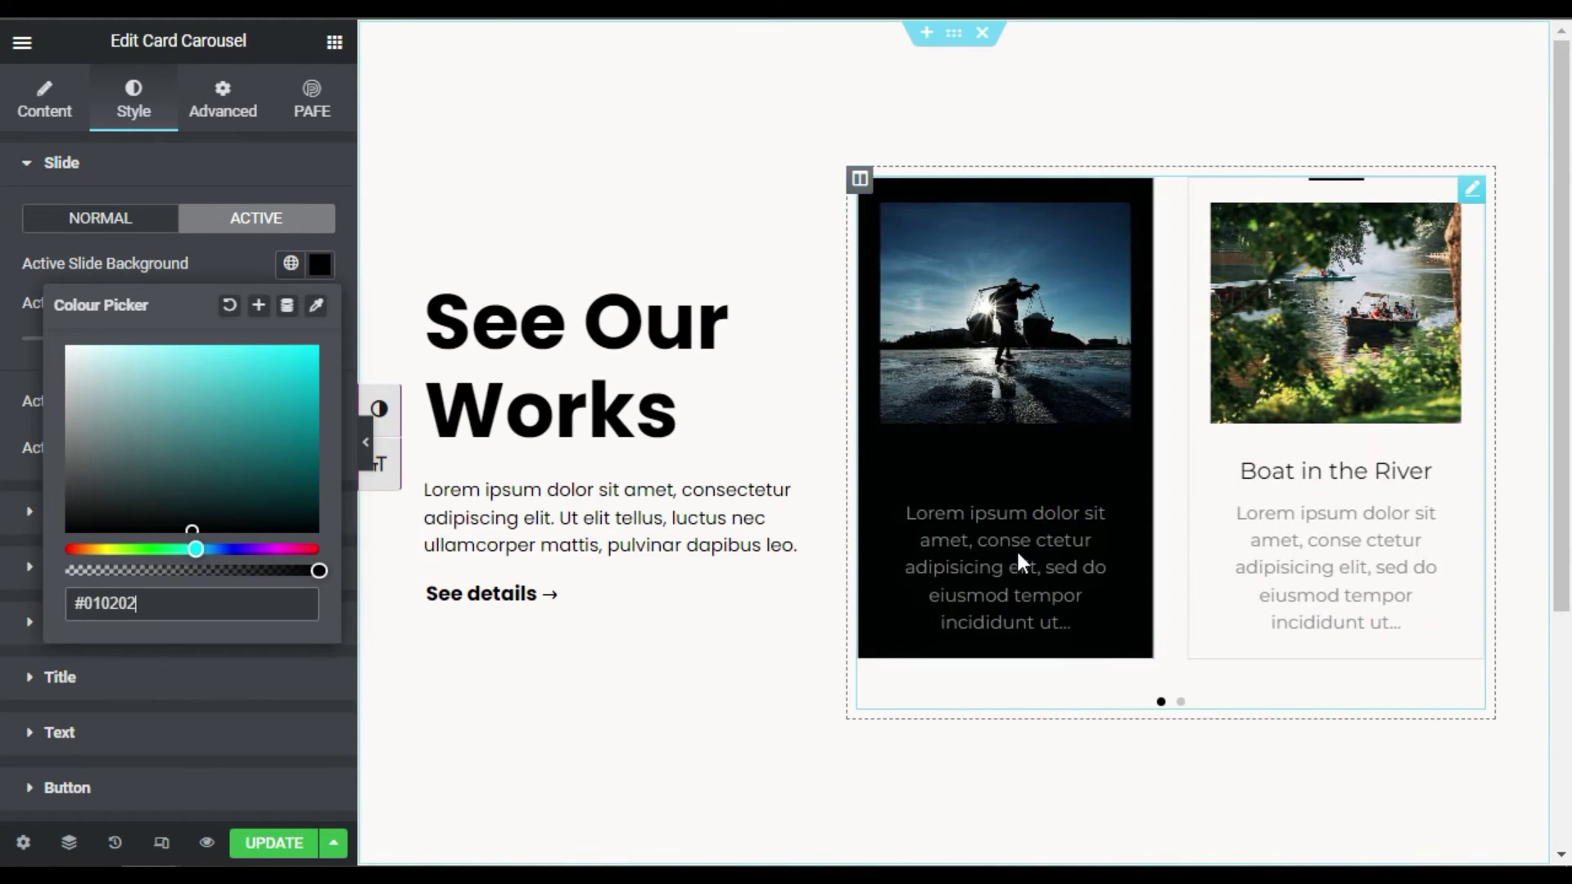
{"action": "left_click", "coordinate": [159, 588]}
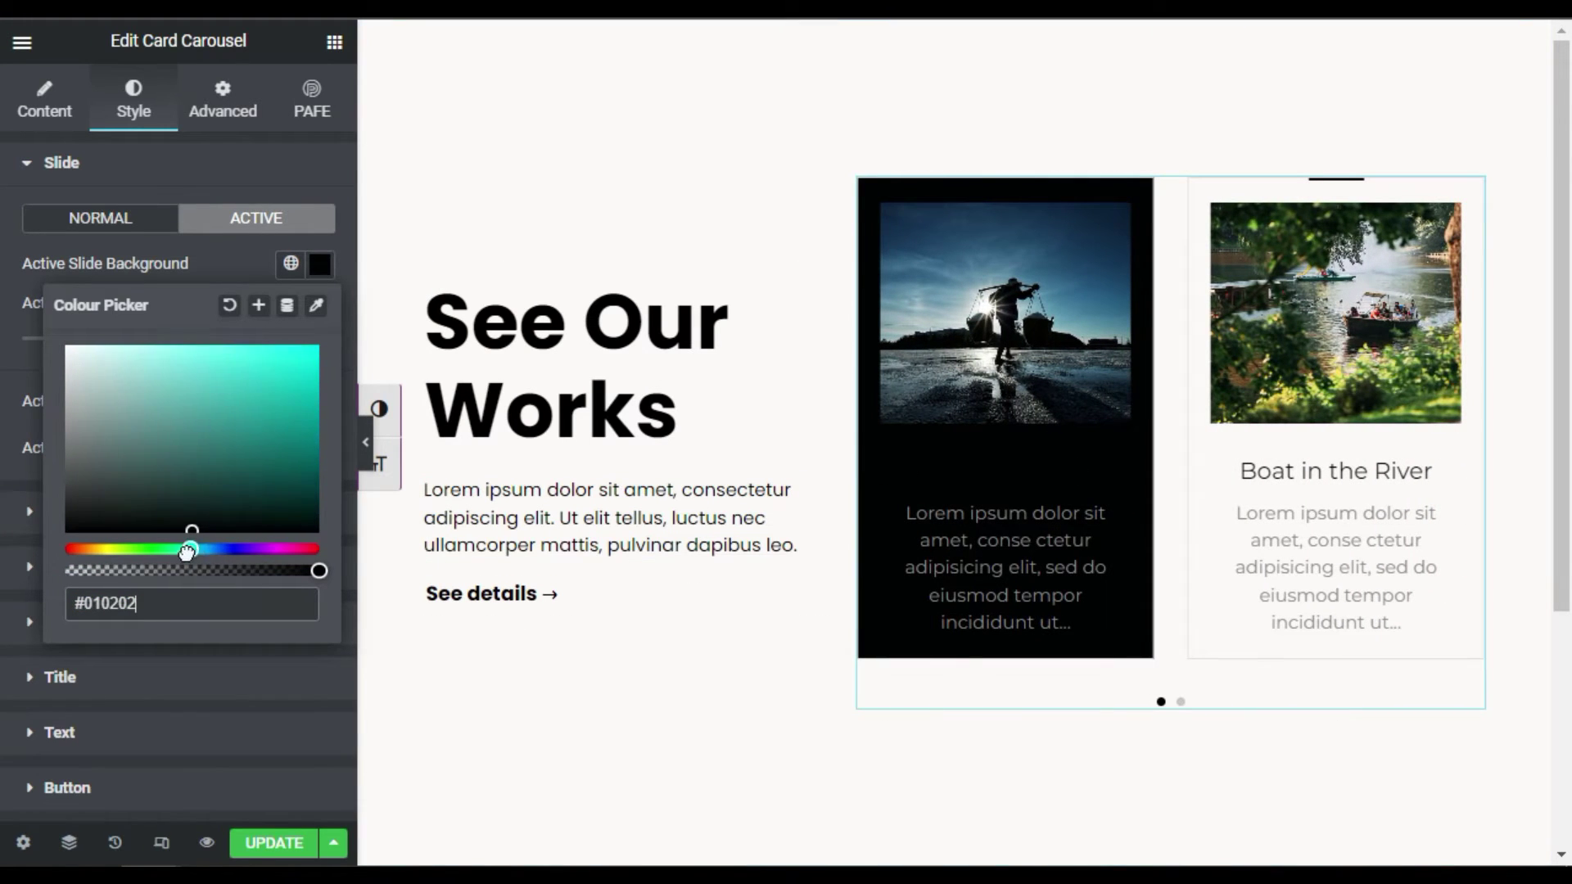
{"action": "left_click_drag", "start_coordinate": [187, 522], "coordinate": [188, 488]}
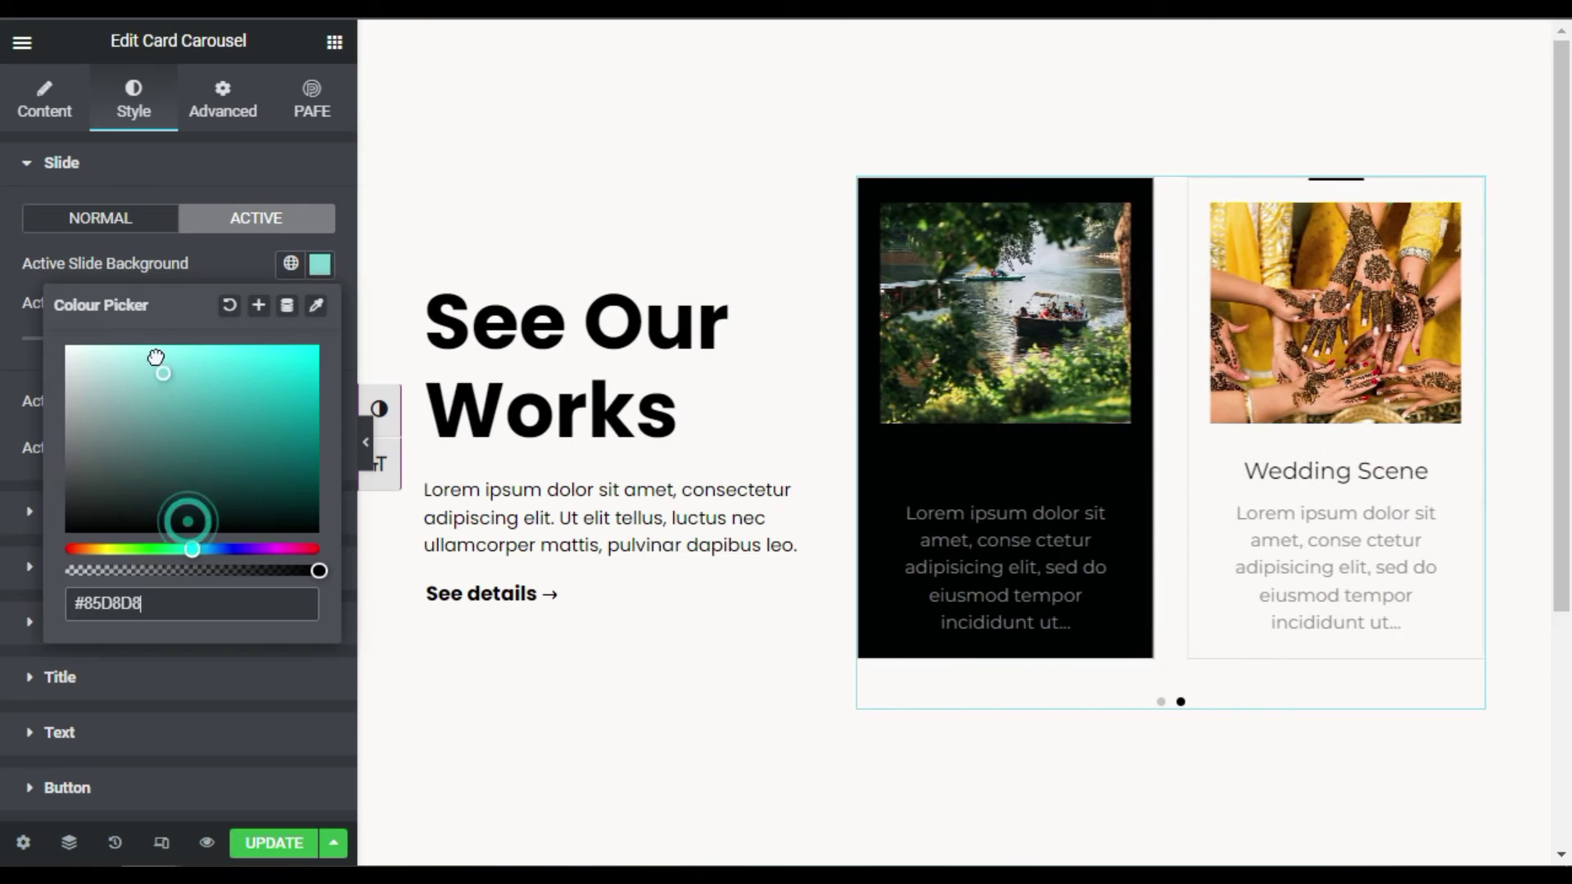
{"action": "left_click_drag", "start_coordinate": [156, 357], "coordinate": [149, 333]}
{"action": "left_click_drag", "start_coordinate": [271, 567], "coordinate": [167, 572]}
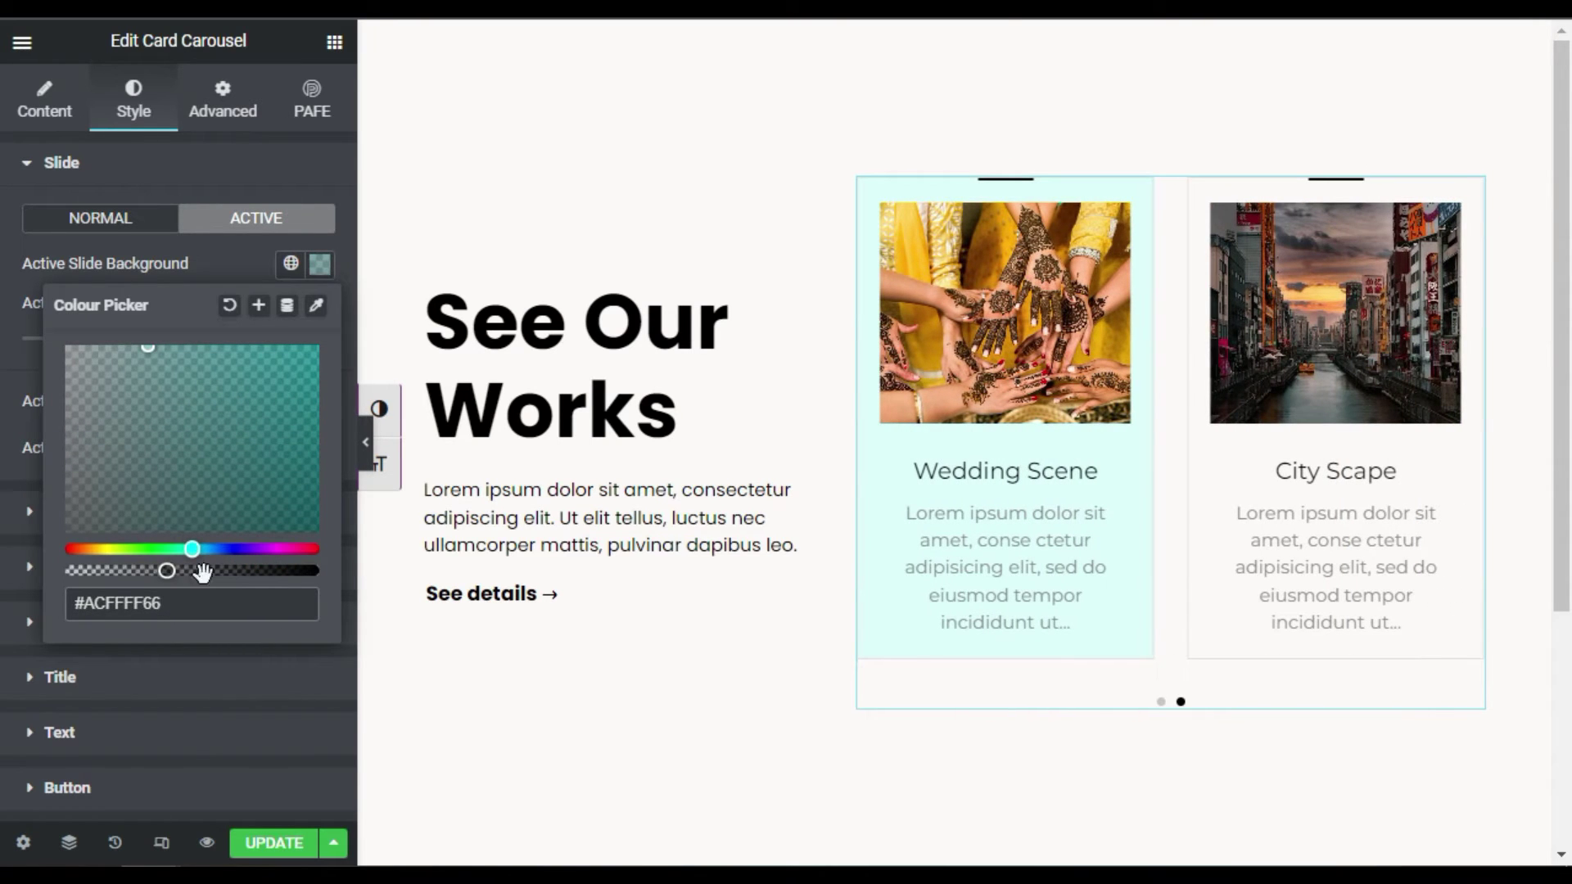
{"action": "left_click", "coordinate": [159, 257]}
{"action": "left_click", "coordinate": [147, 516]}
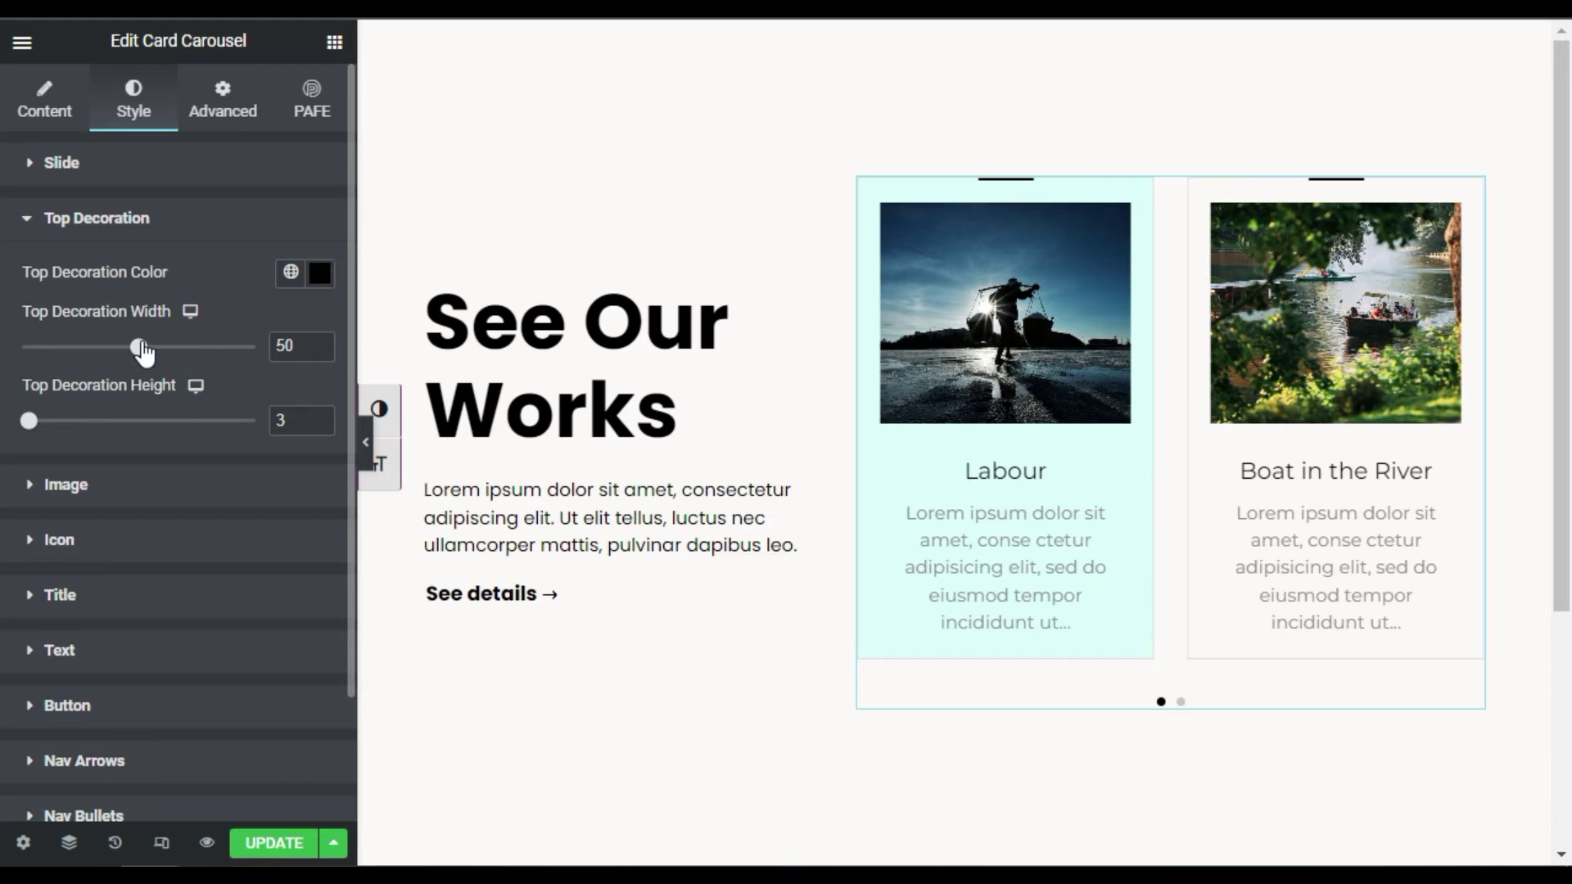
Set the top decoration bars to width 75 and height 5
{"action": "left_click_drag", "start_coordinate": [143, 350], "coordinate": [150, 349]}
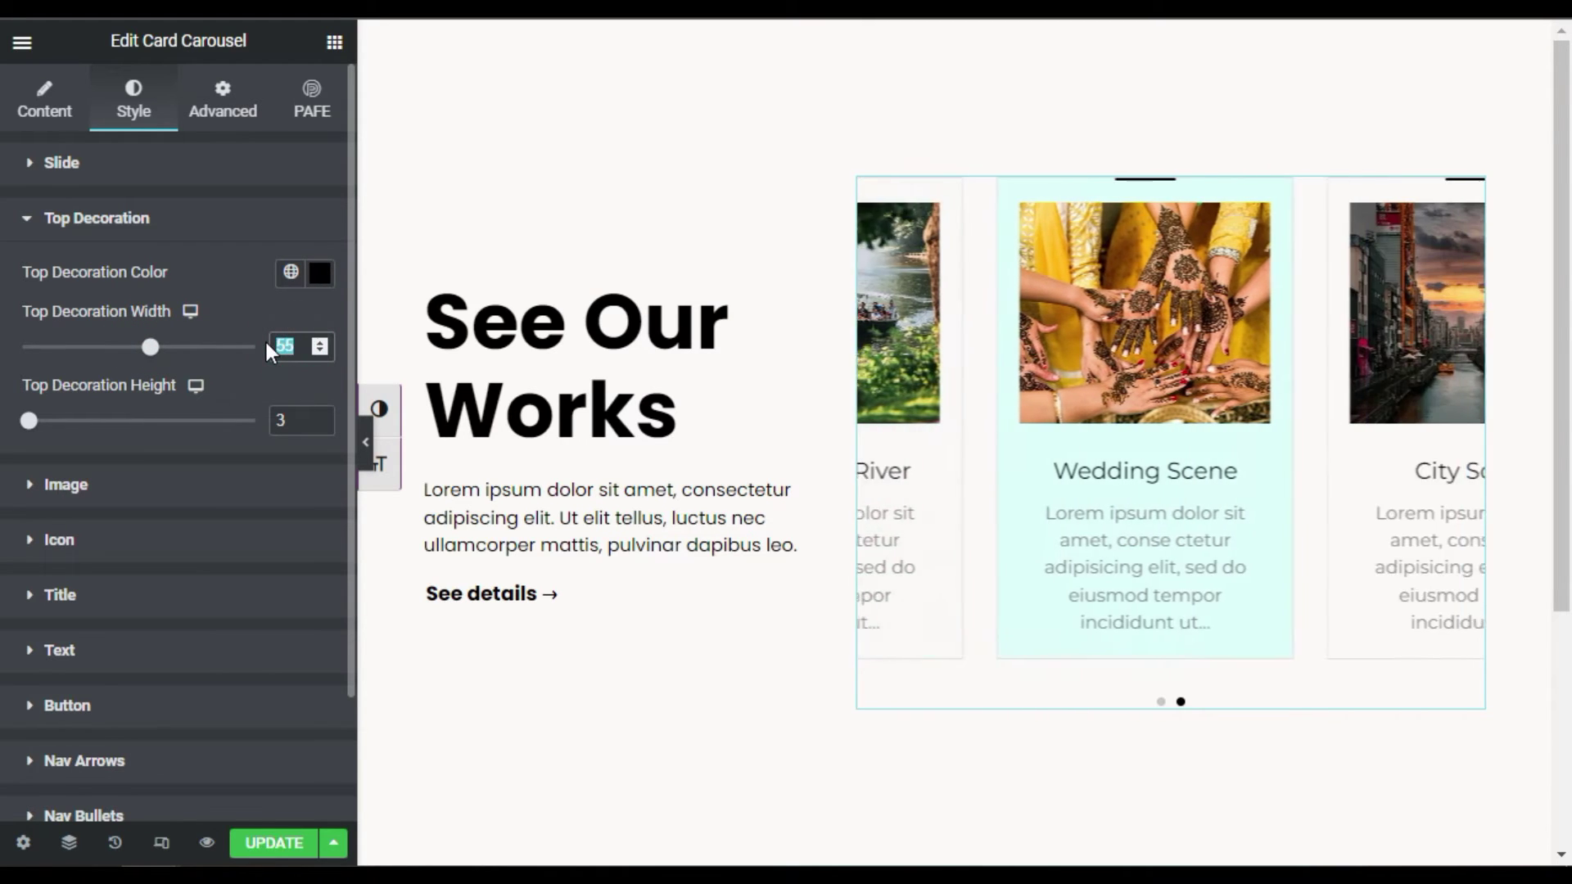
{"action": "key", "text": "BackSpace"}
{"action": "key", "text": "BackSpace"}
{"action": "type", "text": "75"}
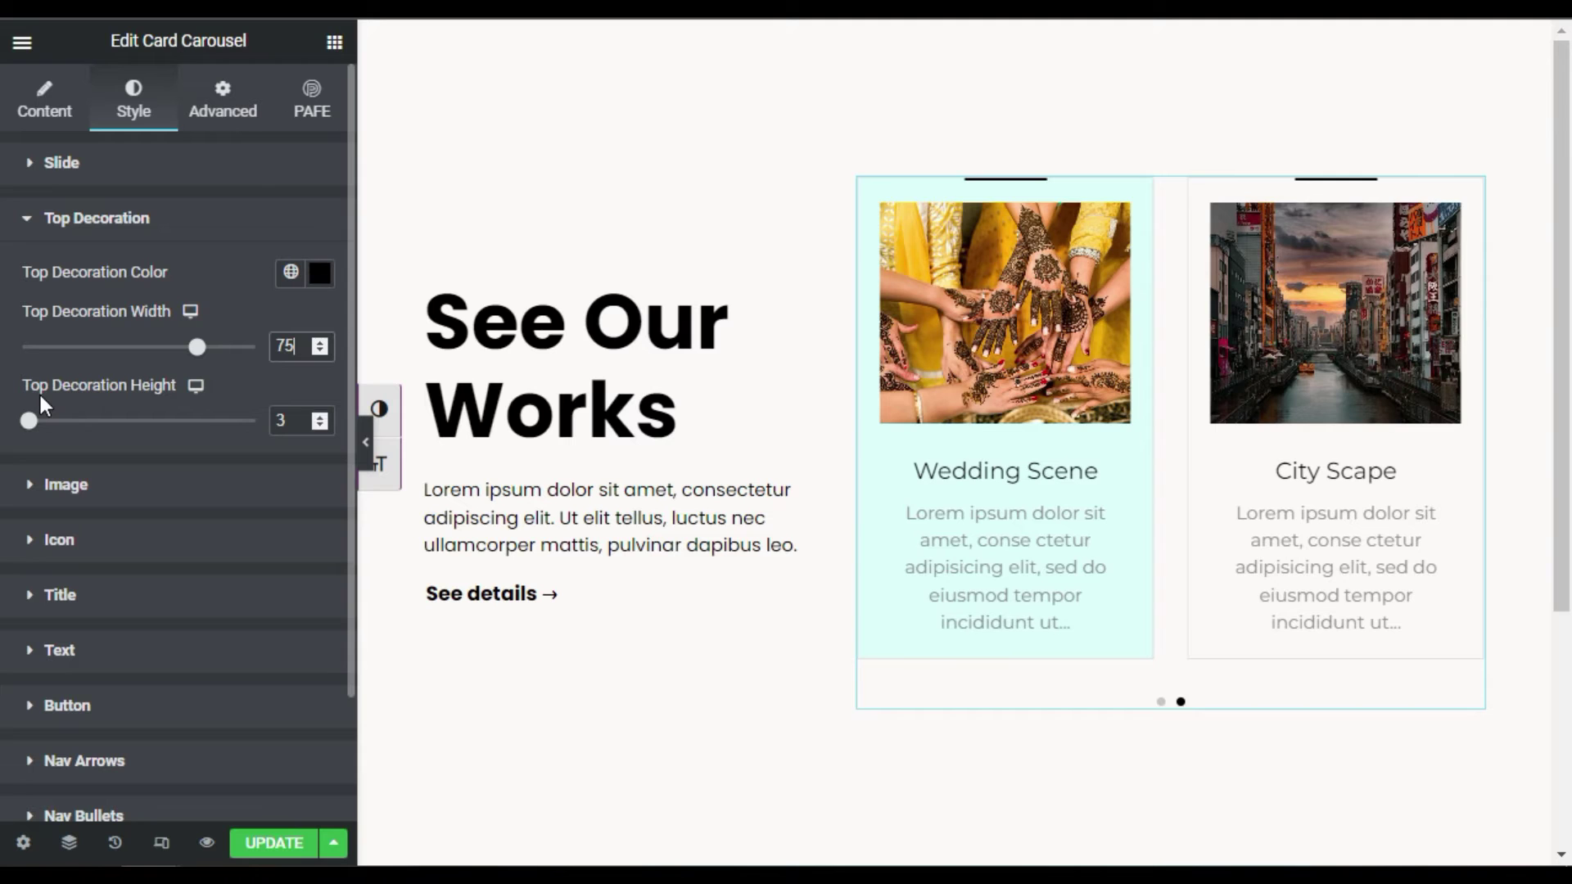
{"action": "left_click", "coordinate": [319, 417]}
{"action": "left_click", "coordinate": [319, 417]}
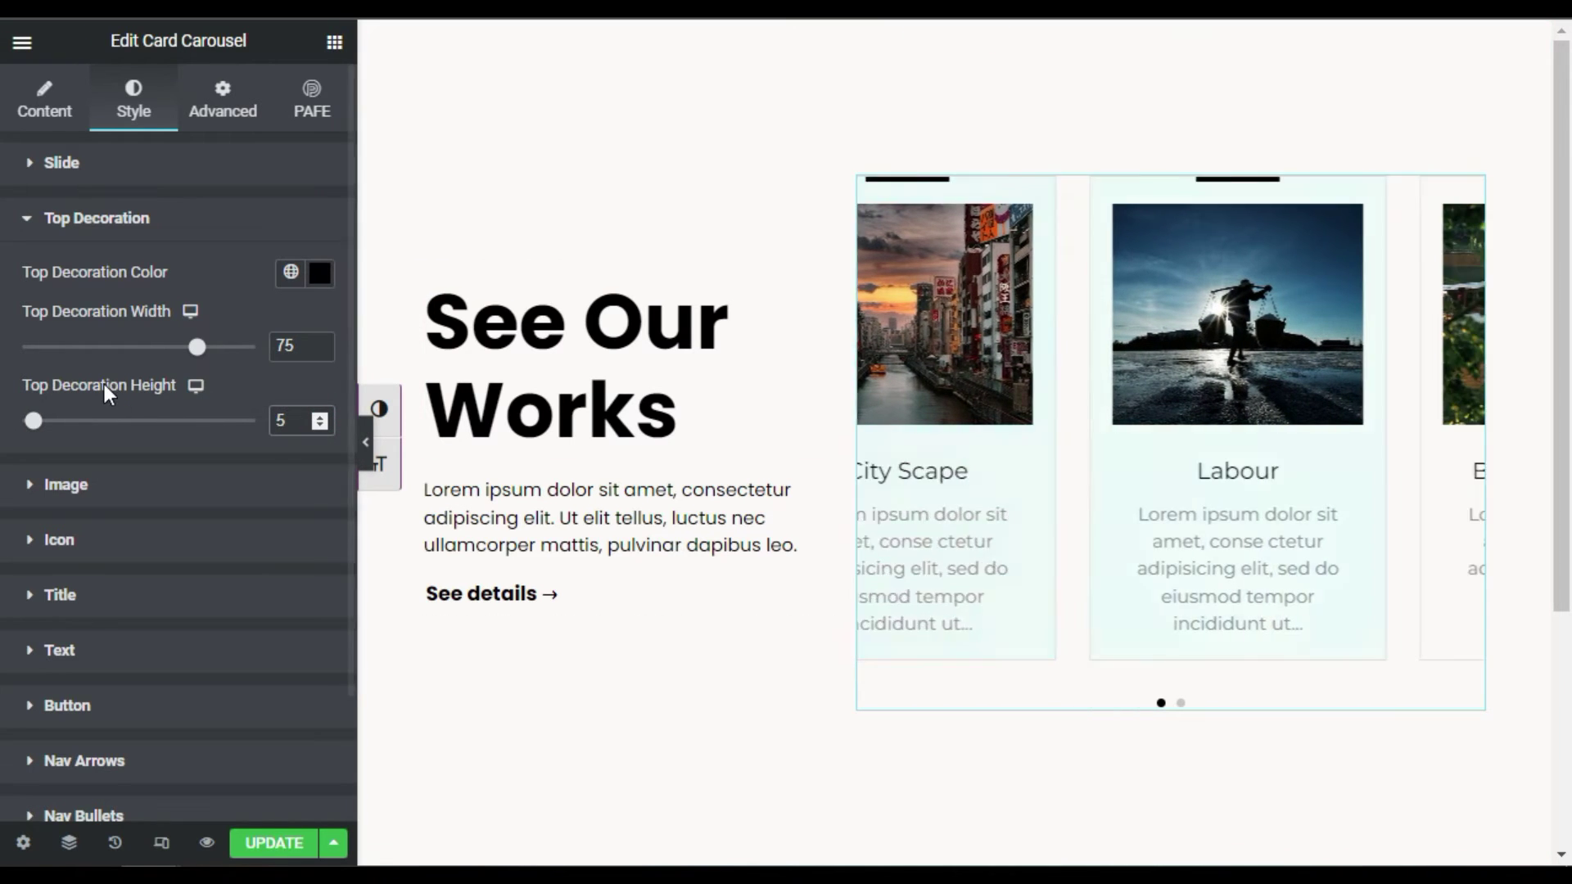
{"action": "left_click", "coordinate": [243, 486]}
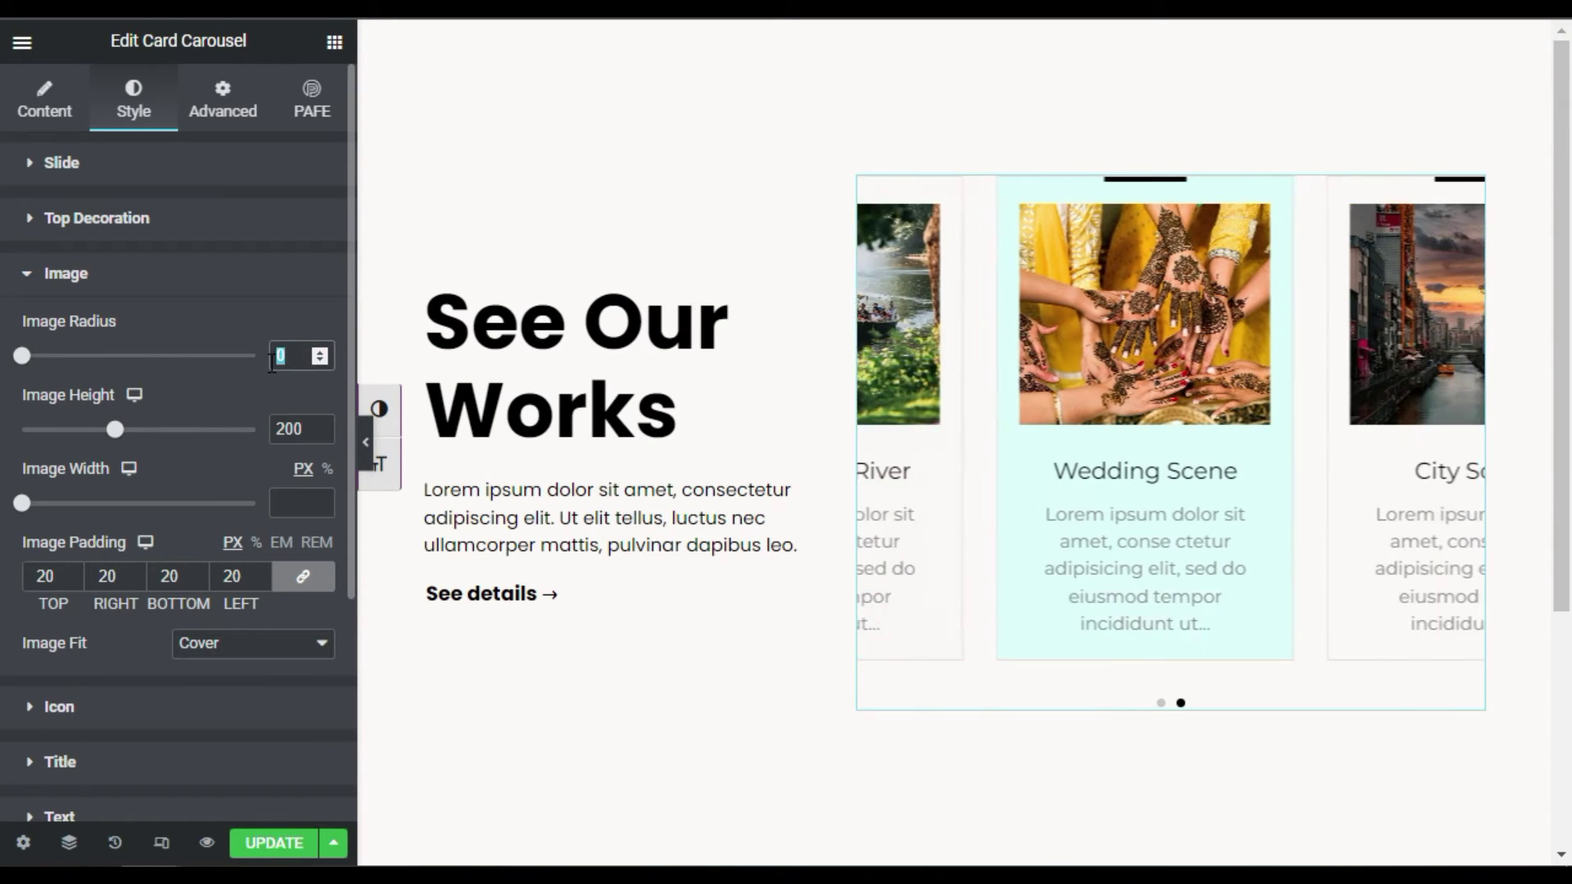
Try a 50 image radius, then clear it for square corners
{"action": "type", "text": "50"}
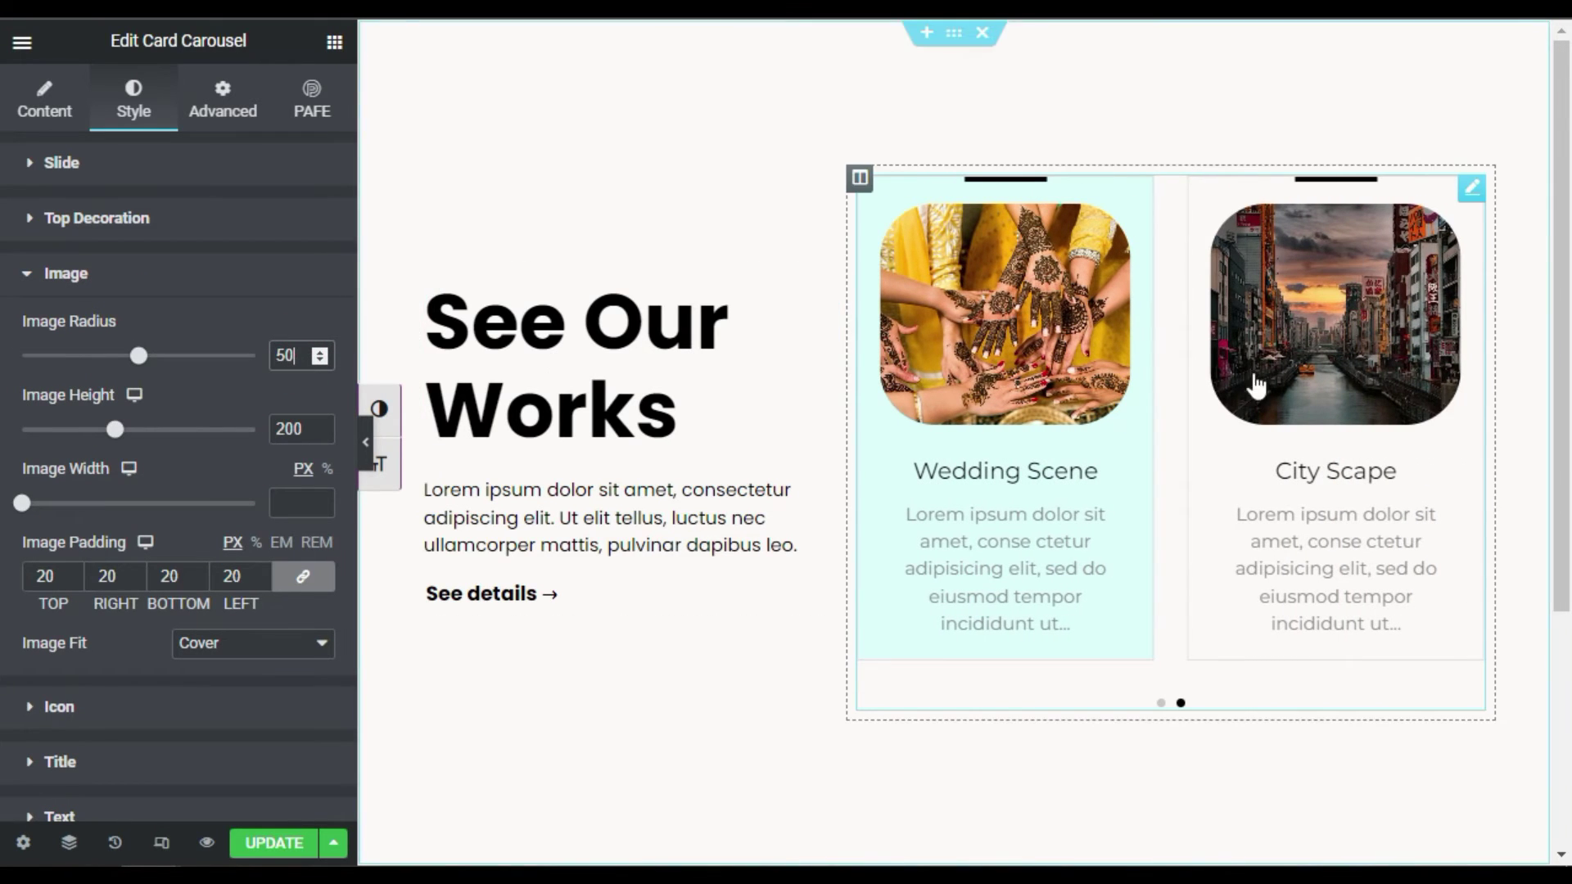
{"action": "left_click_drag", "start_coordinate": [296, 356], "coordinate": [262, 352]}
{"action": "key", "text": "BackSpace"}
{"action": "left_click", "coordinate": [216, 331]}
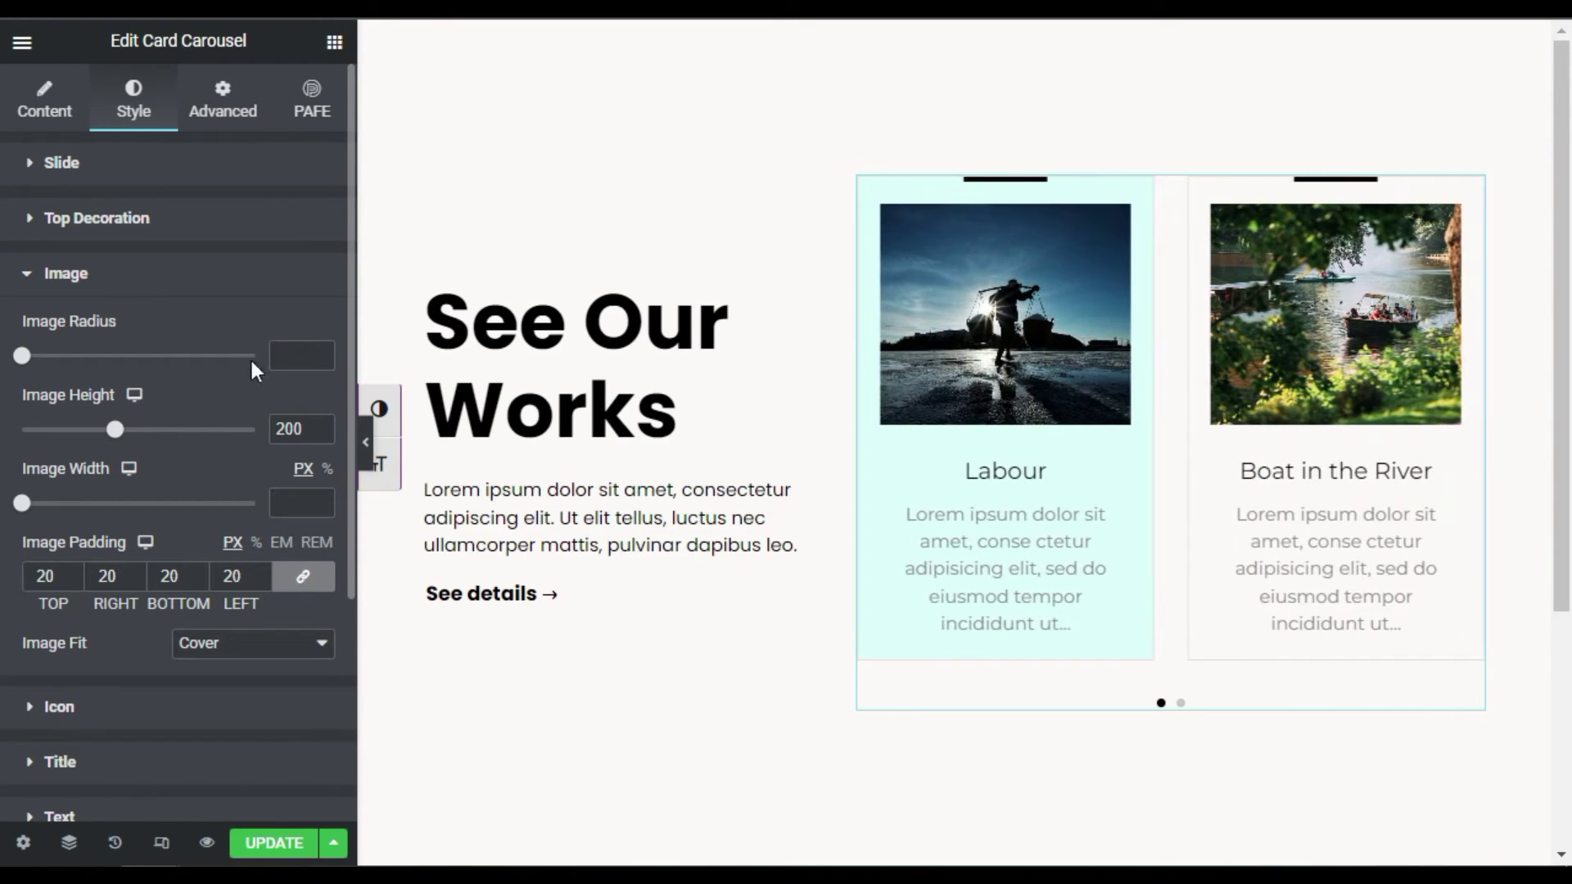
Set the card image height to 275 and width to 300
{"action": "left_click_drag", "start_coordinate": [119, 440], "coordinate": [152, 441]}
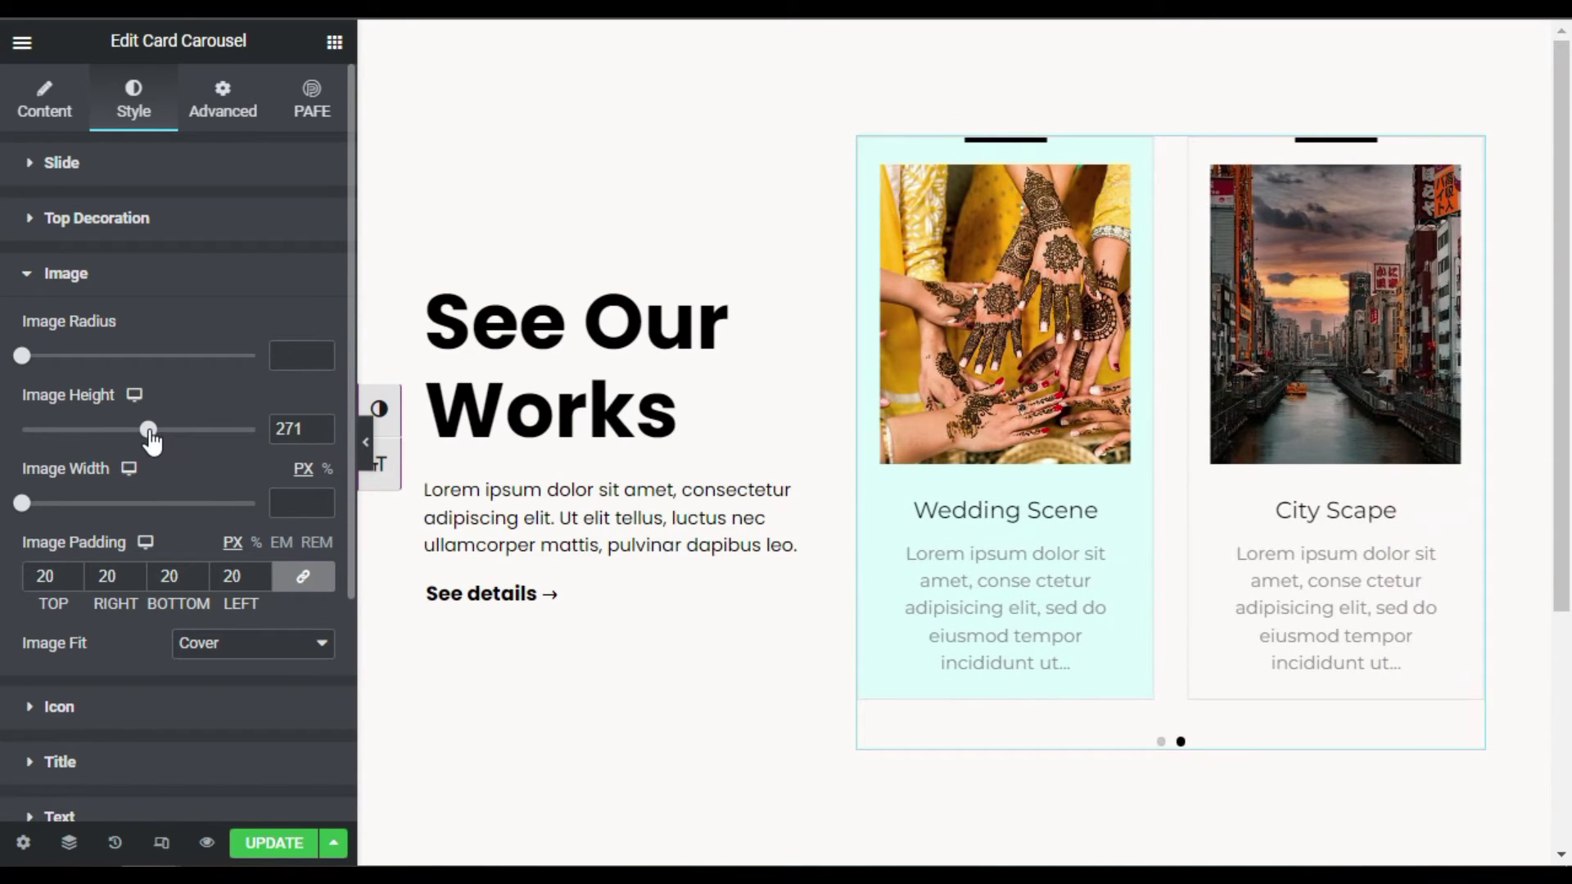
{"action": "left_click", "coordinate": [304, 426]}
{"action": "key", "text": "Up"}
{"action": "key", "text": "Up"}
{"action": "key", "text": "Up"}
{"action": "key", "text": "Up"}
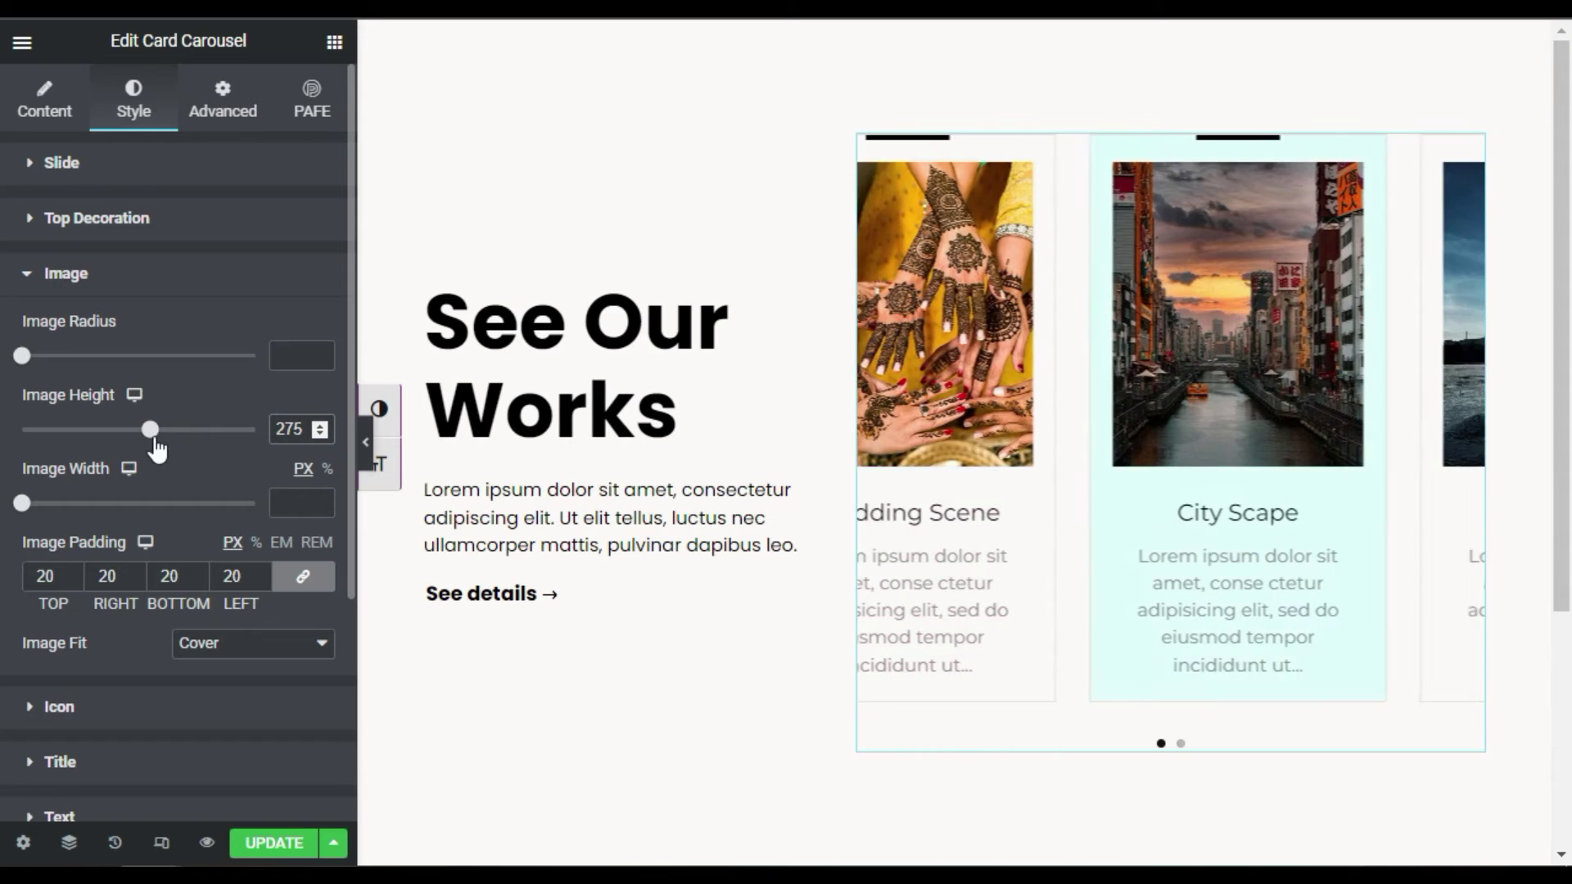
{"action": "left_click_drag", "start_coordinate": [25, 508], "coordinate": [173, 511]}
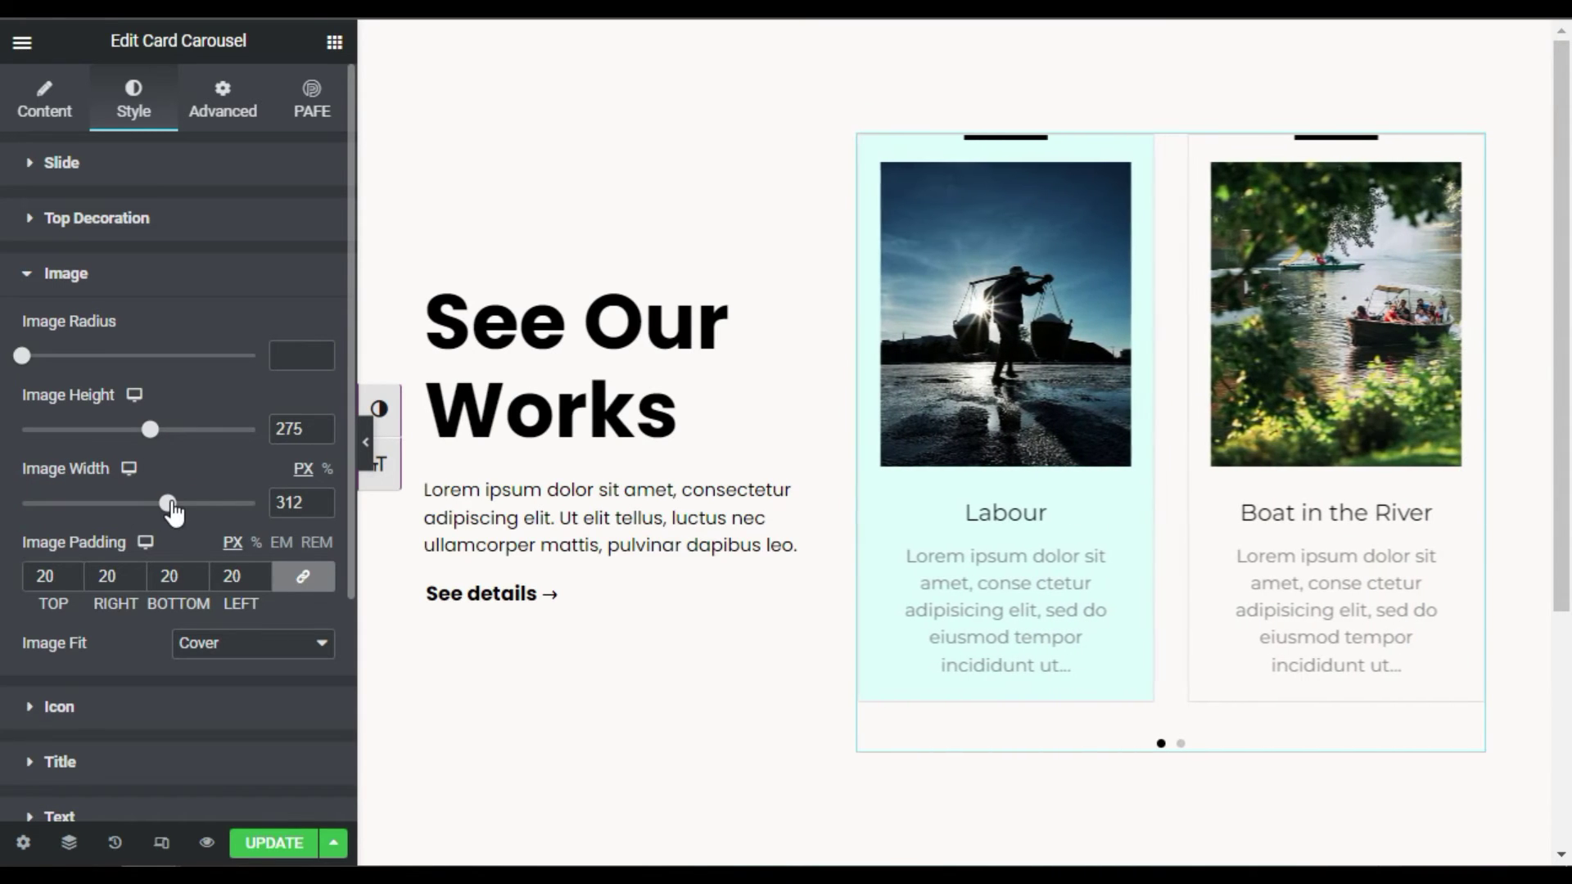
{"action": "double_click", "coordinate": [307, 505]}
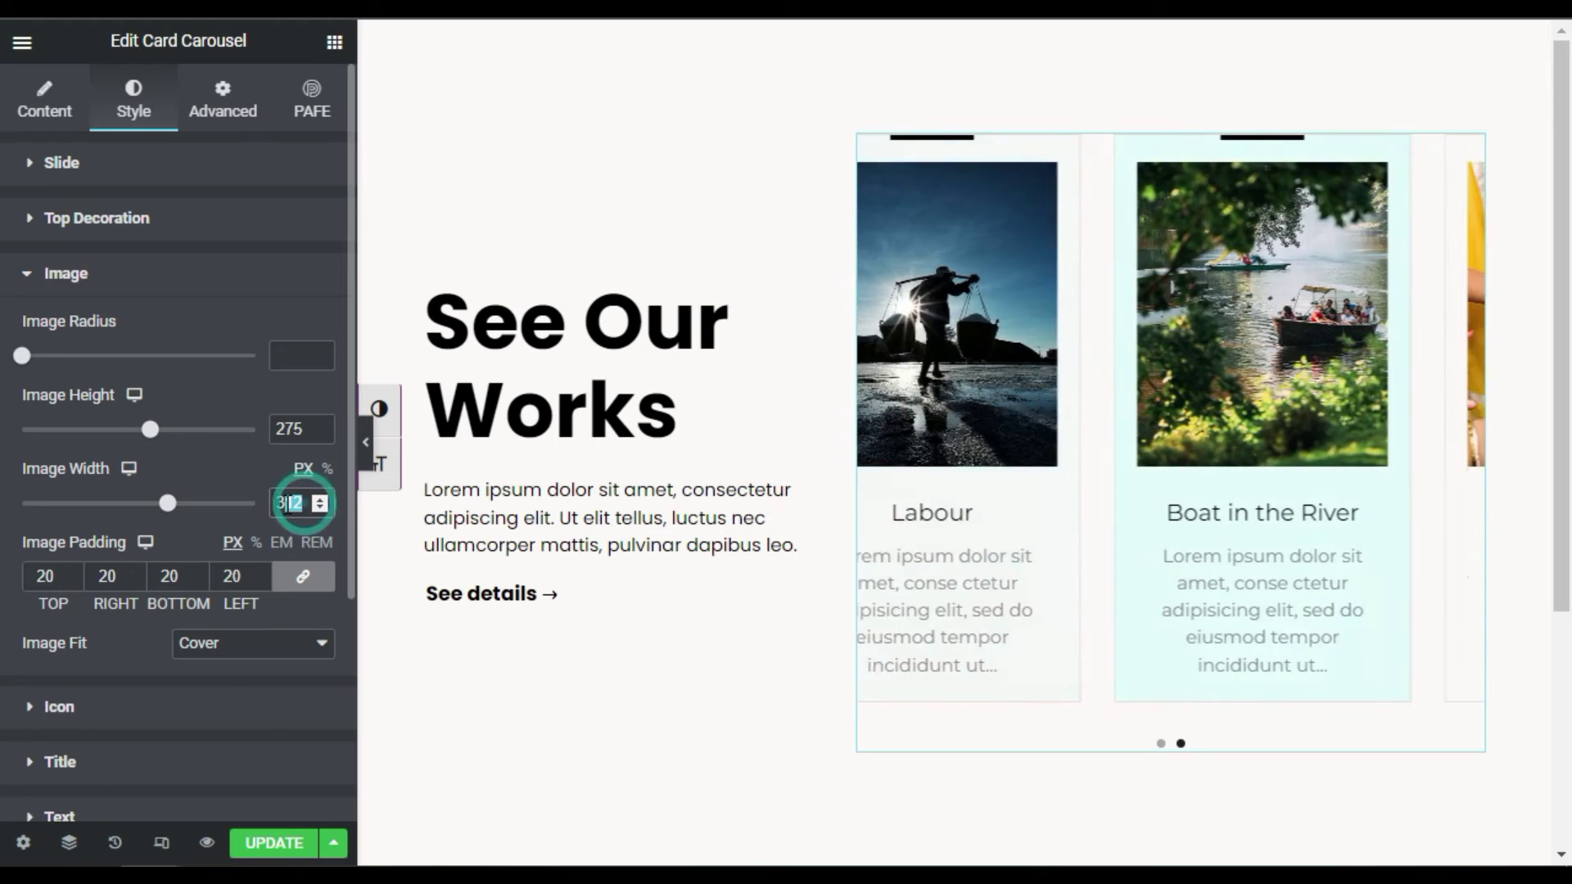
{"action": "type", "text": "300"}
Give the card images 10 px left and right padding
{"action": "scroll", "coordinate": [10, 563], "scroll_direction": "down", "scroll_amount": 2}
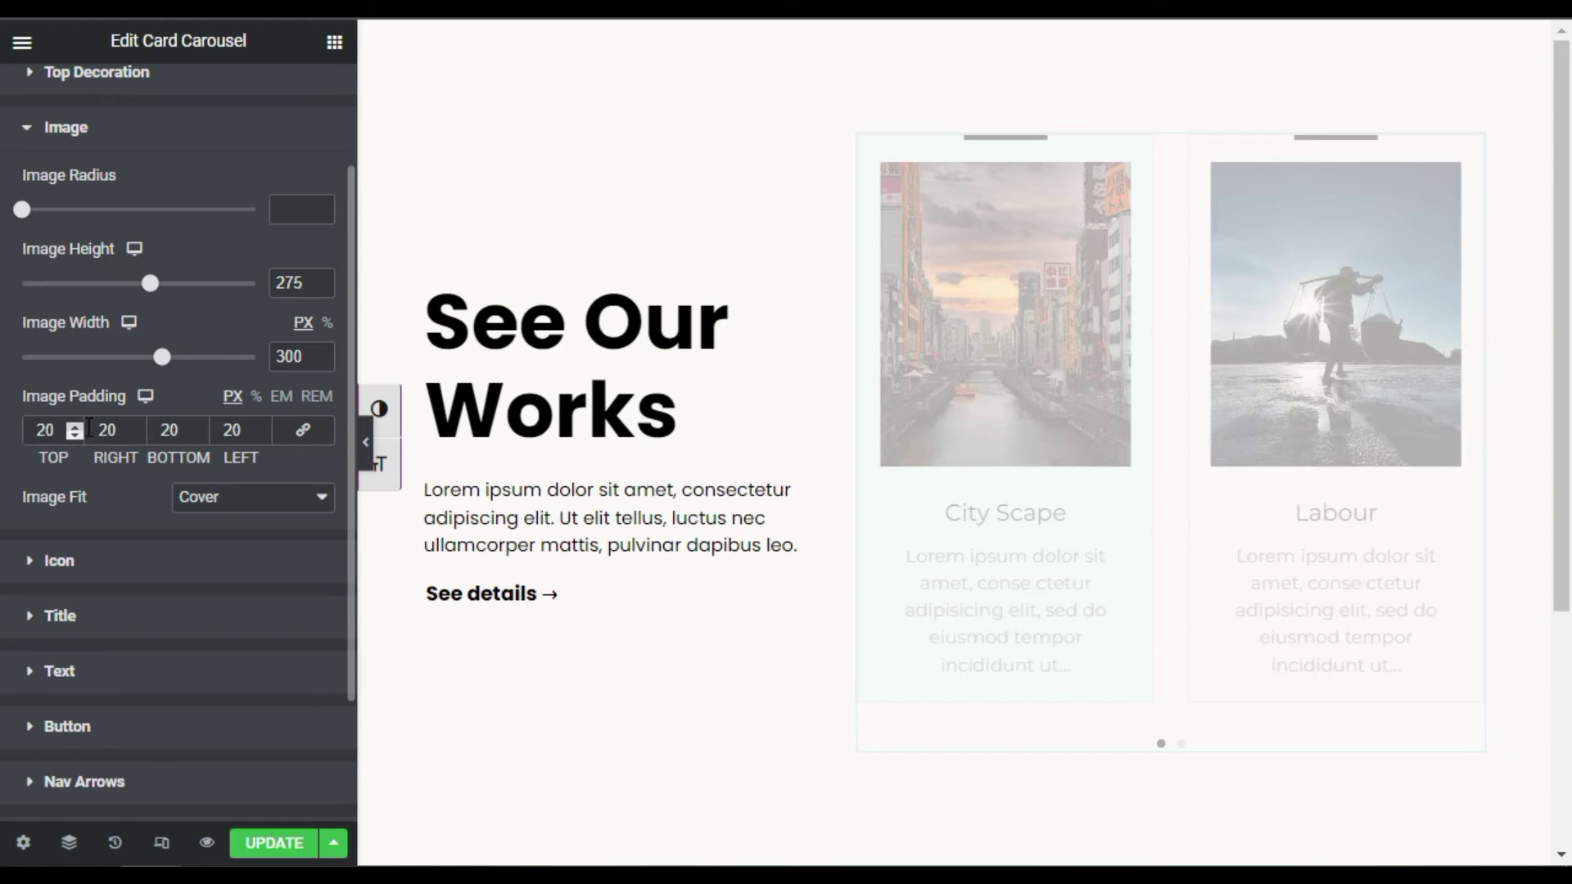
{"action": "type", "text": "1"}
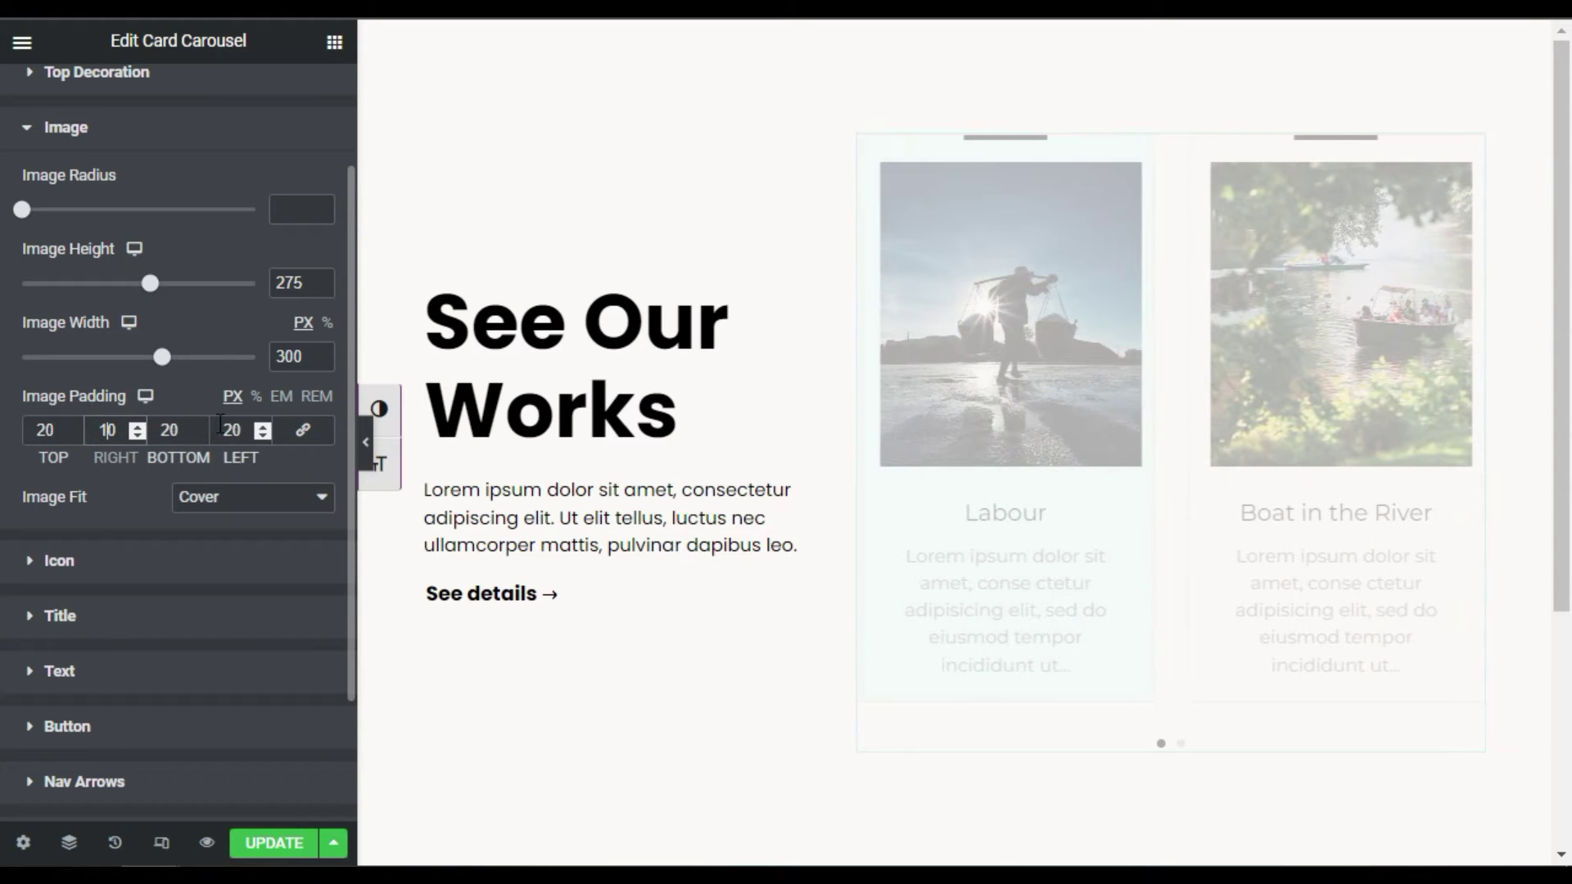
{"action": "left_click", "coordinate": [229, 421]}
{"action": "key", "text": "BackSpace"}
{"action": "type", "text": "1"}
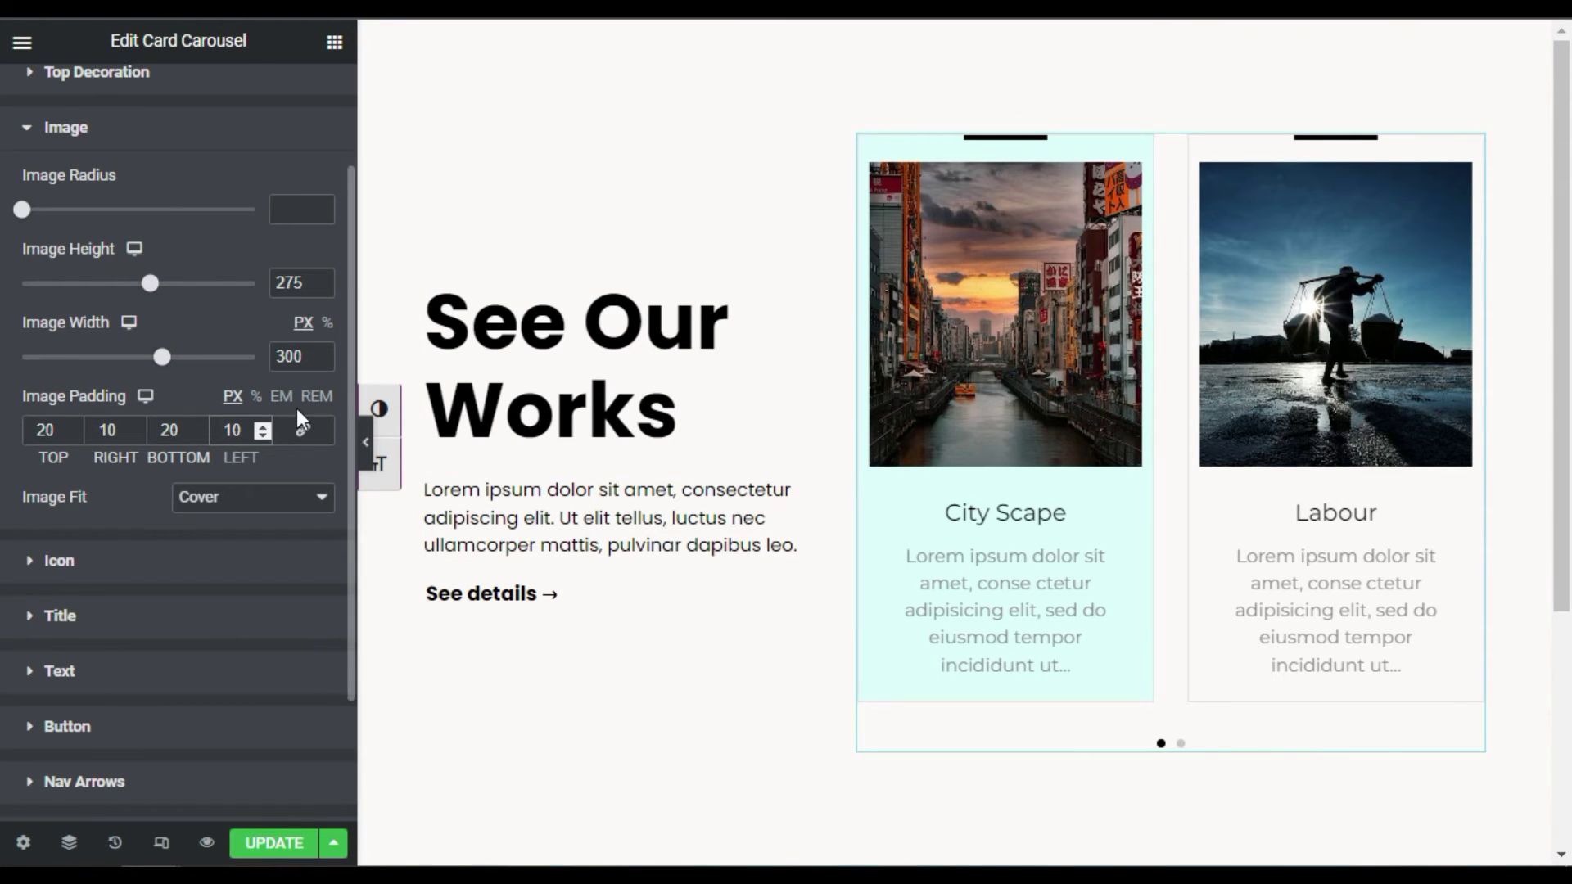
{"action": "scroll", "coordinate": [162, 485], "scroll_direction": "down", "scroll_amount": 2}
{"action": "left_click", "coordinate": [59, 418]}
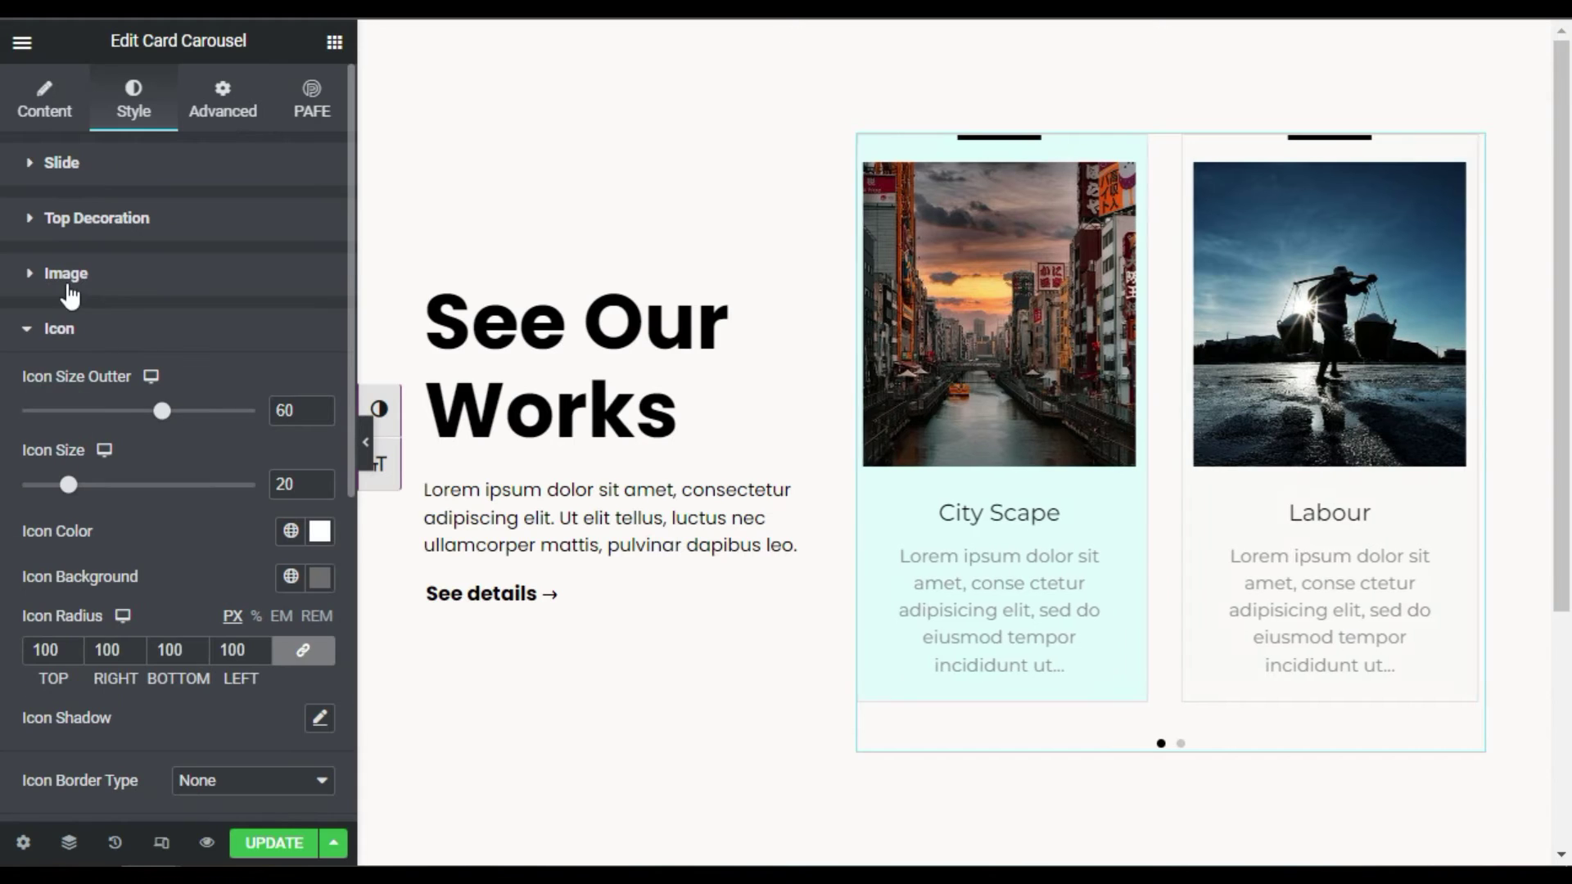
In Title styling, leave the colour unchanged and set the typography family to Poppins
{"action": "left_click", "coordinate": [127, 327]}
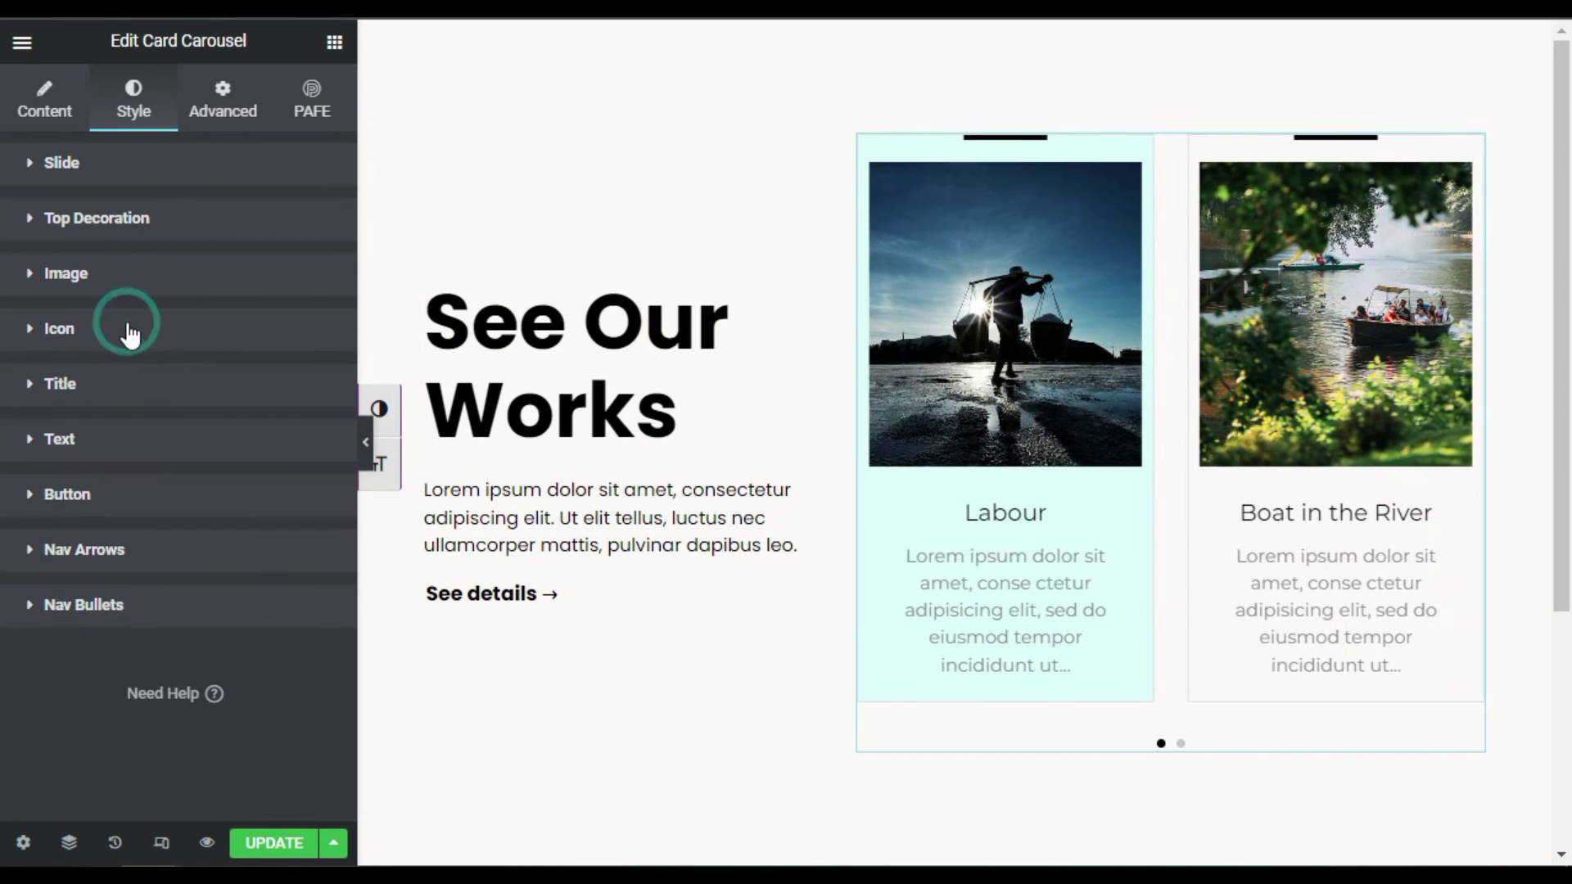
{"action": "left_click", "coordinate": [97, 382]}
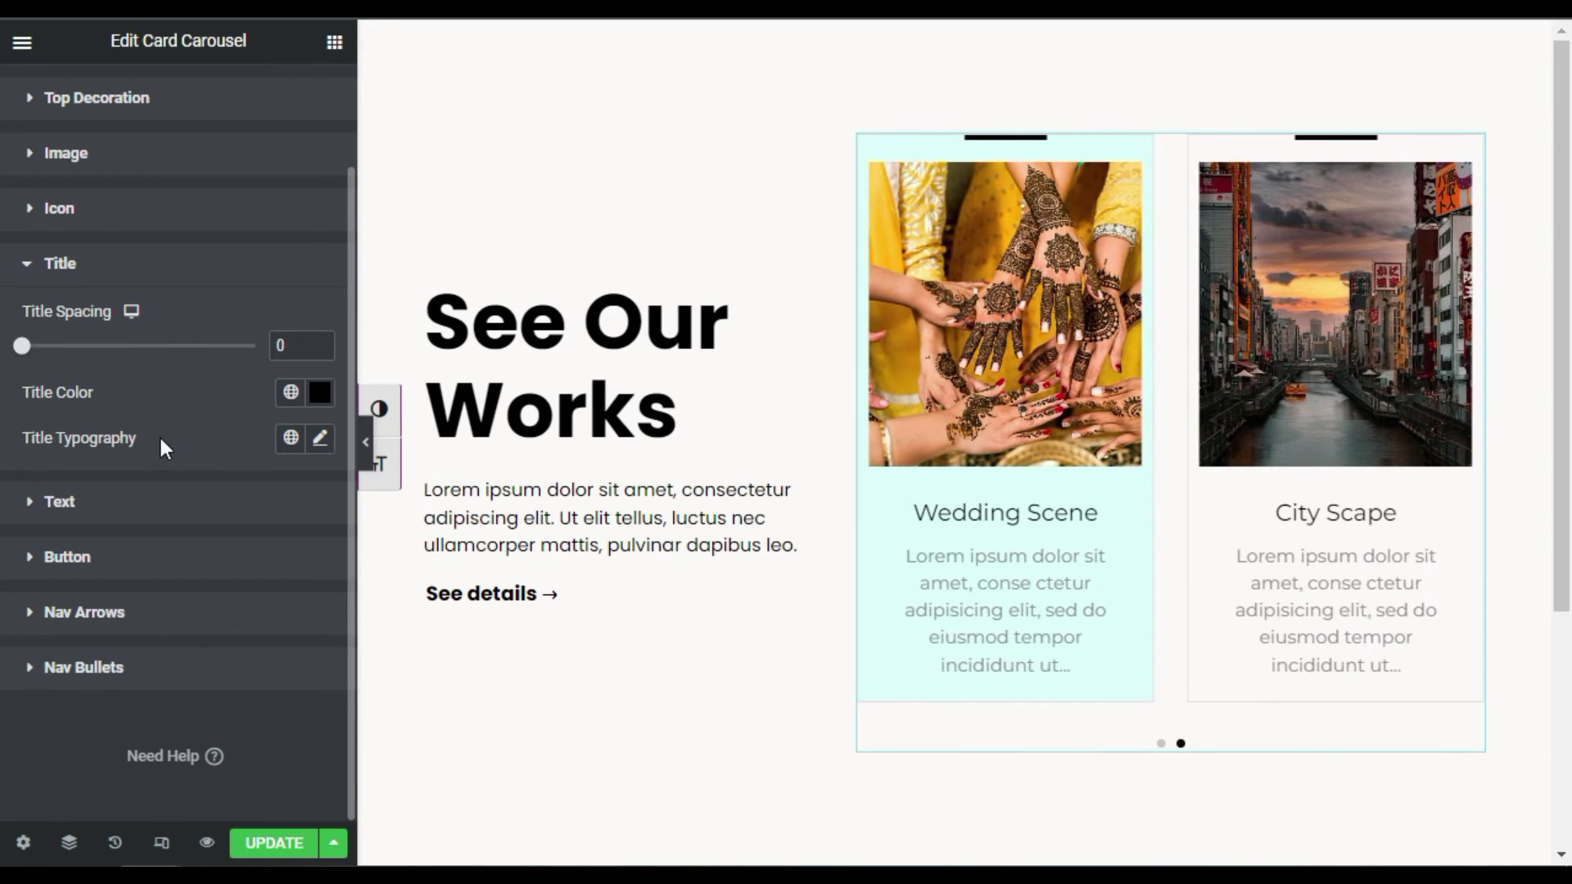
{"action": "left_click", "coordinate": [319, 393]}
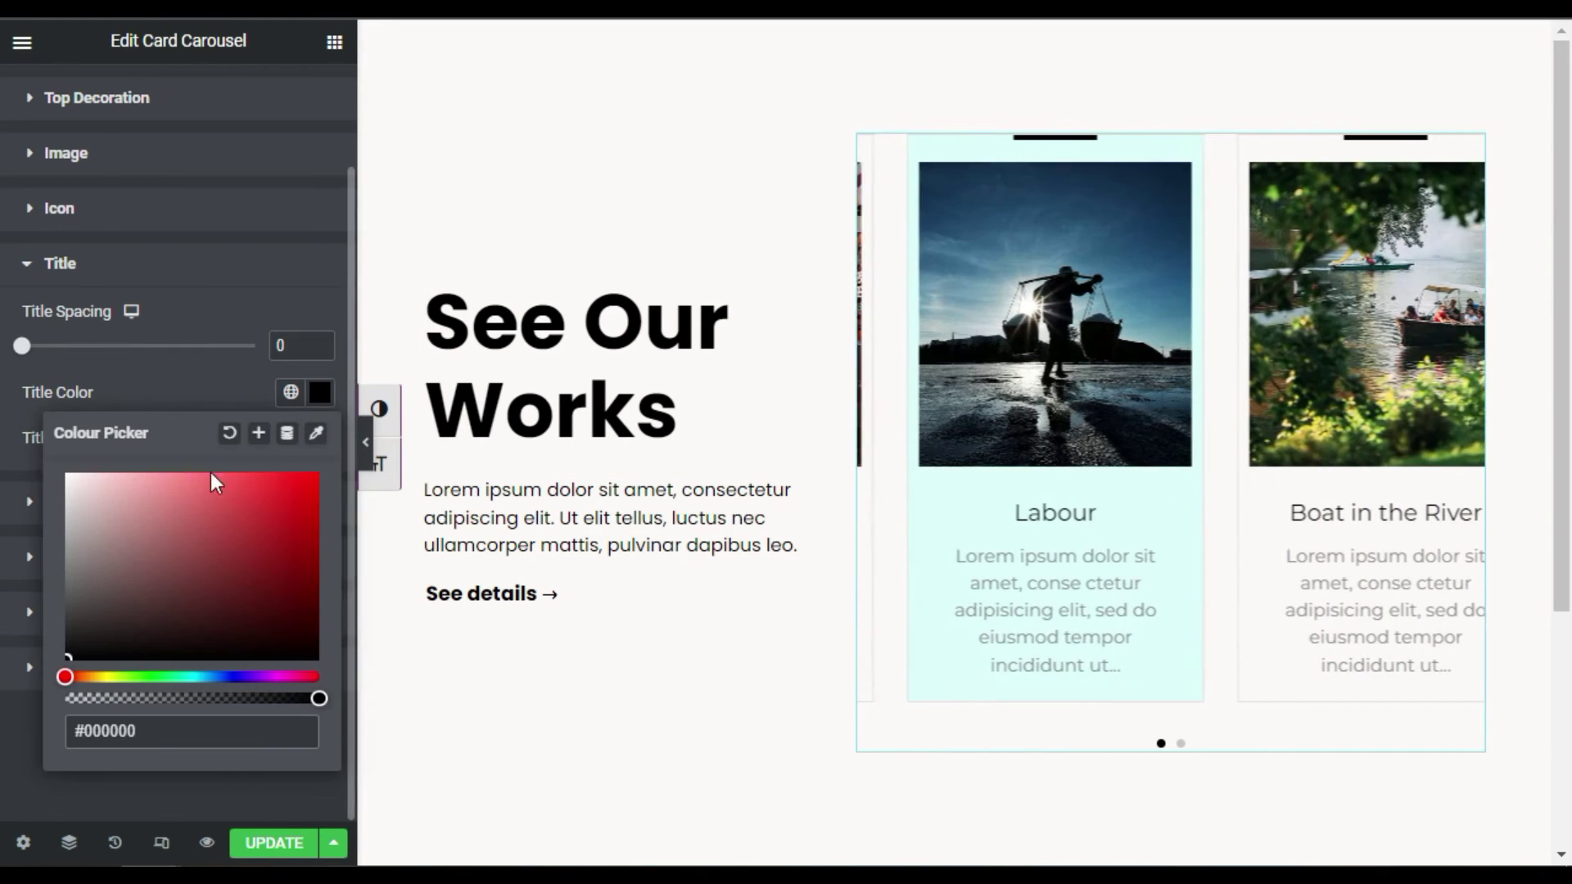
{"action": "left_click", "coordinate": [229, 390]}
{"action": "left_click", "coordinate": [318, 440]}
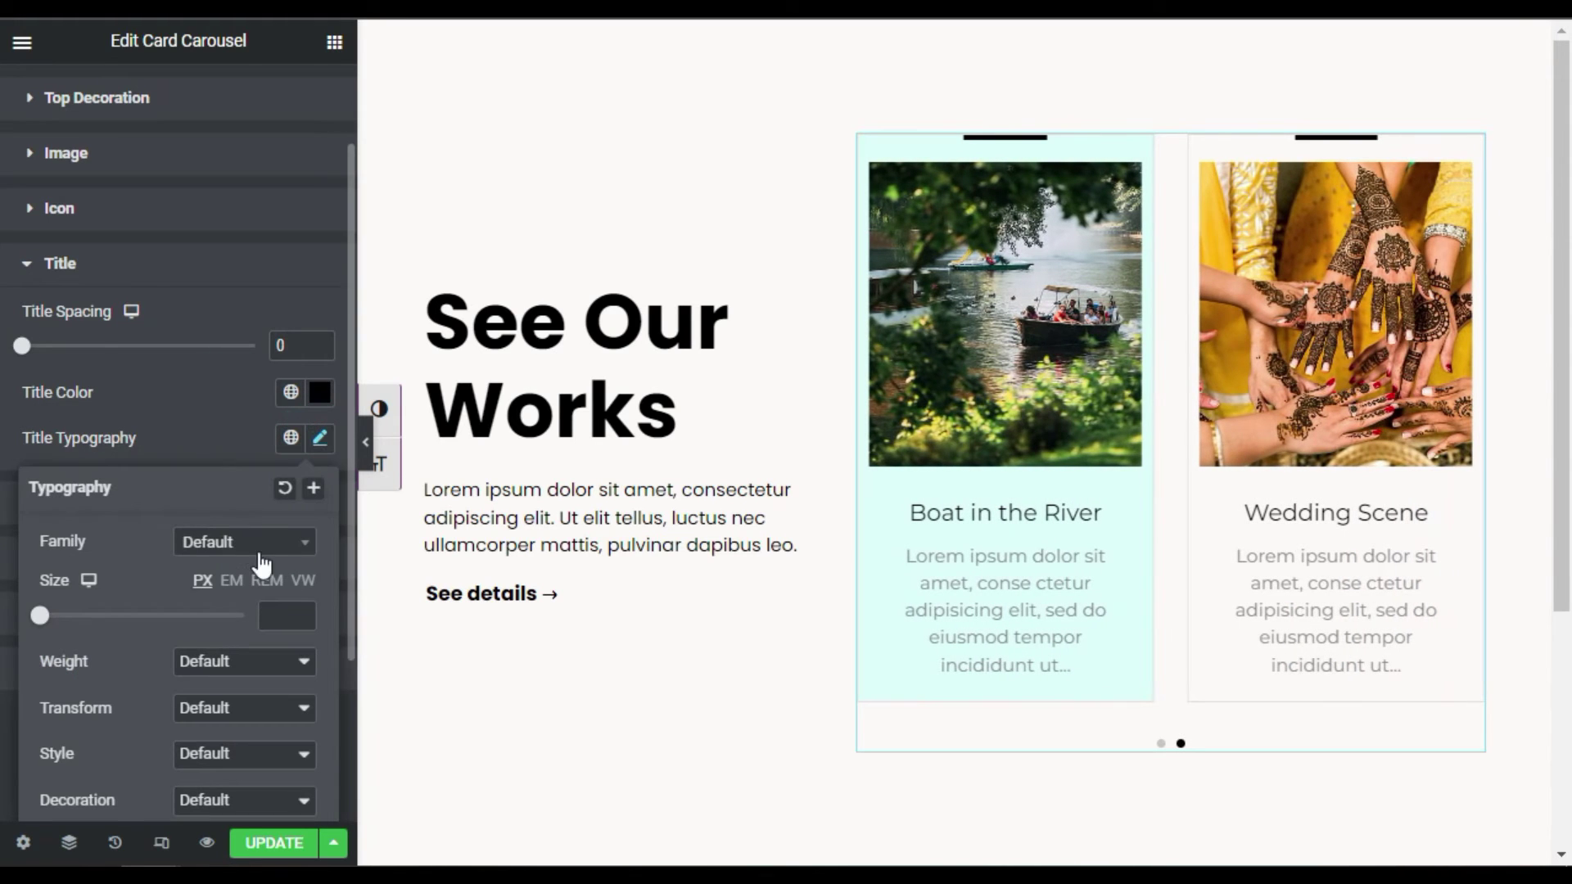
{"action": "left_click", "coordinate": [221, 539]}
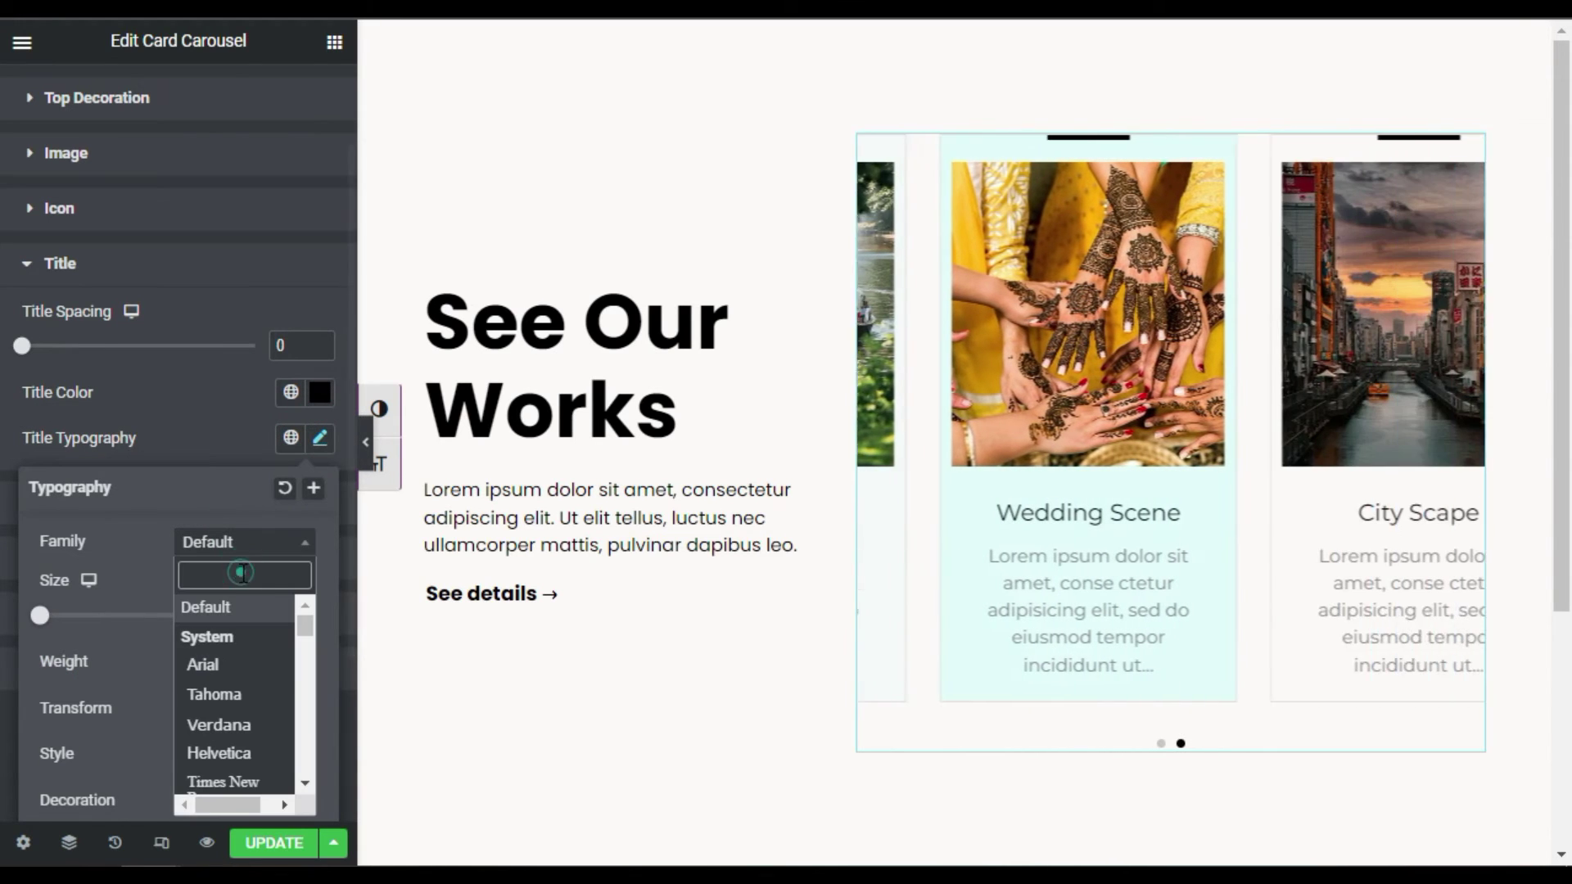
{"action": "type", "text": "poppi"}
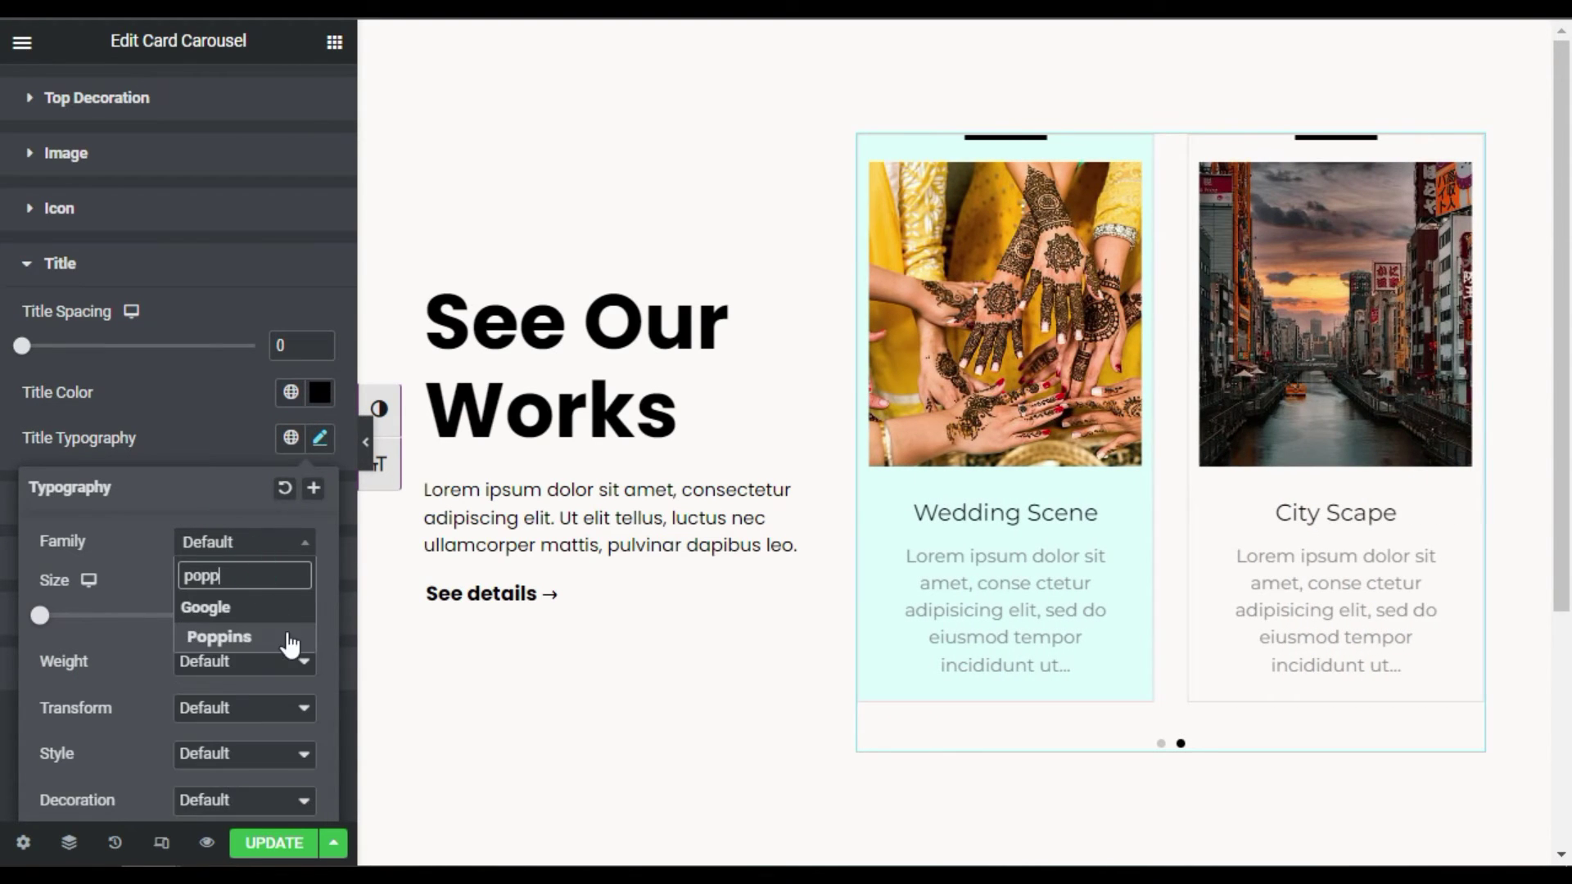
{"action": "left_click", "coordinate": [282, 639]}
Set the title font size to 18 px and weight to 600
{"action": "scroll", "coordinate": [246, 581], "scroll_direction": "down", "scroll_amount": 2}
{"action": "left_click", "coordinate": [278, 463]}
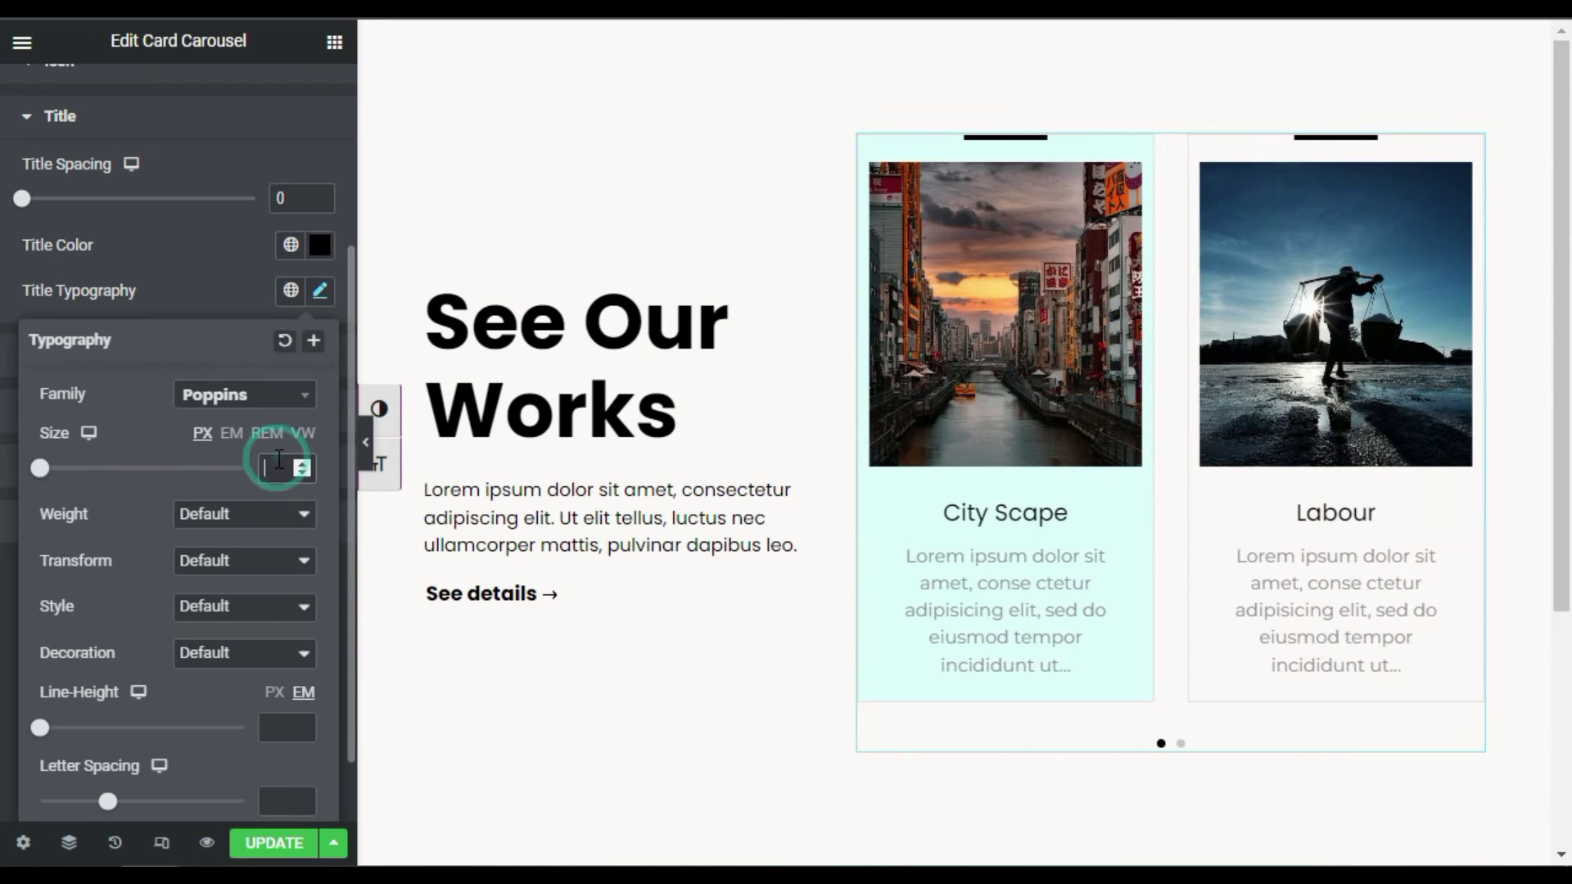
{"action": "type", "text": "18"}
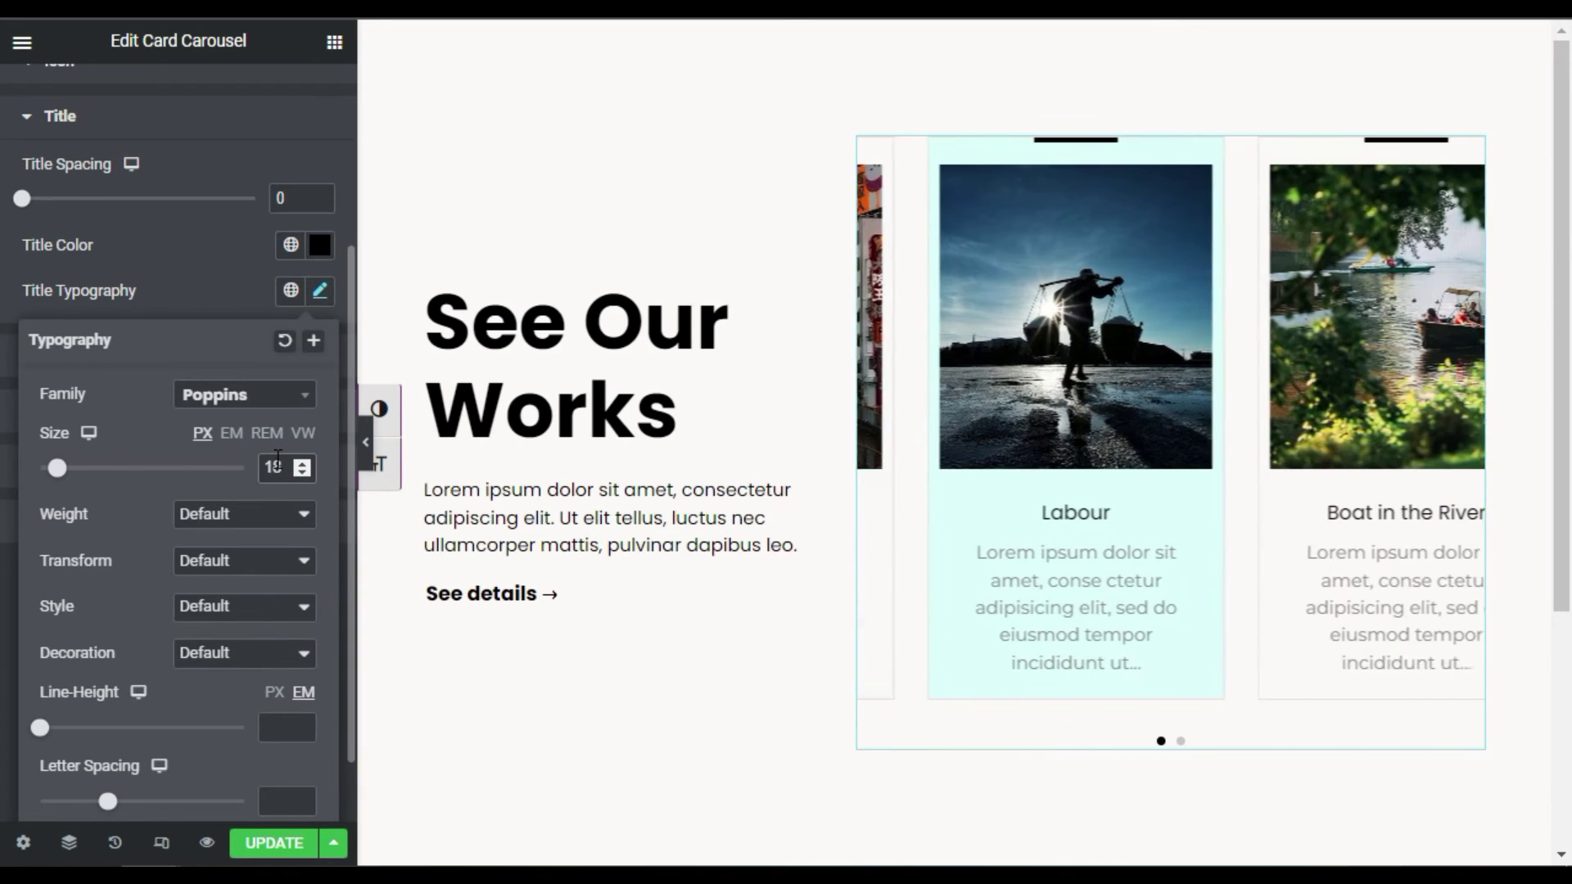
{"action": "left_click", "coordinate": [246, 514]}
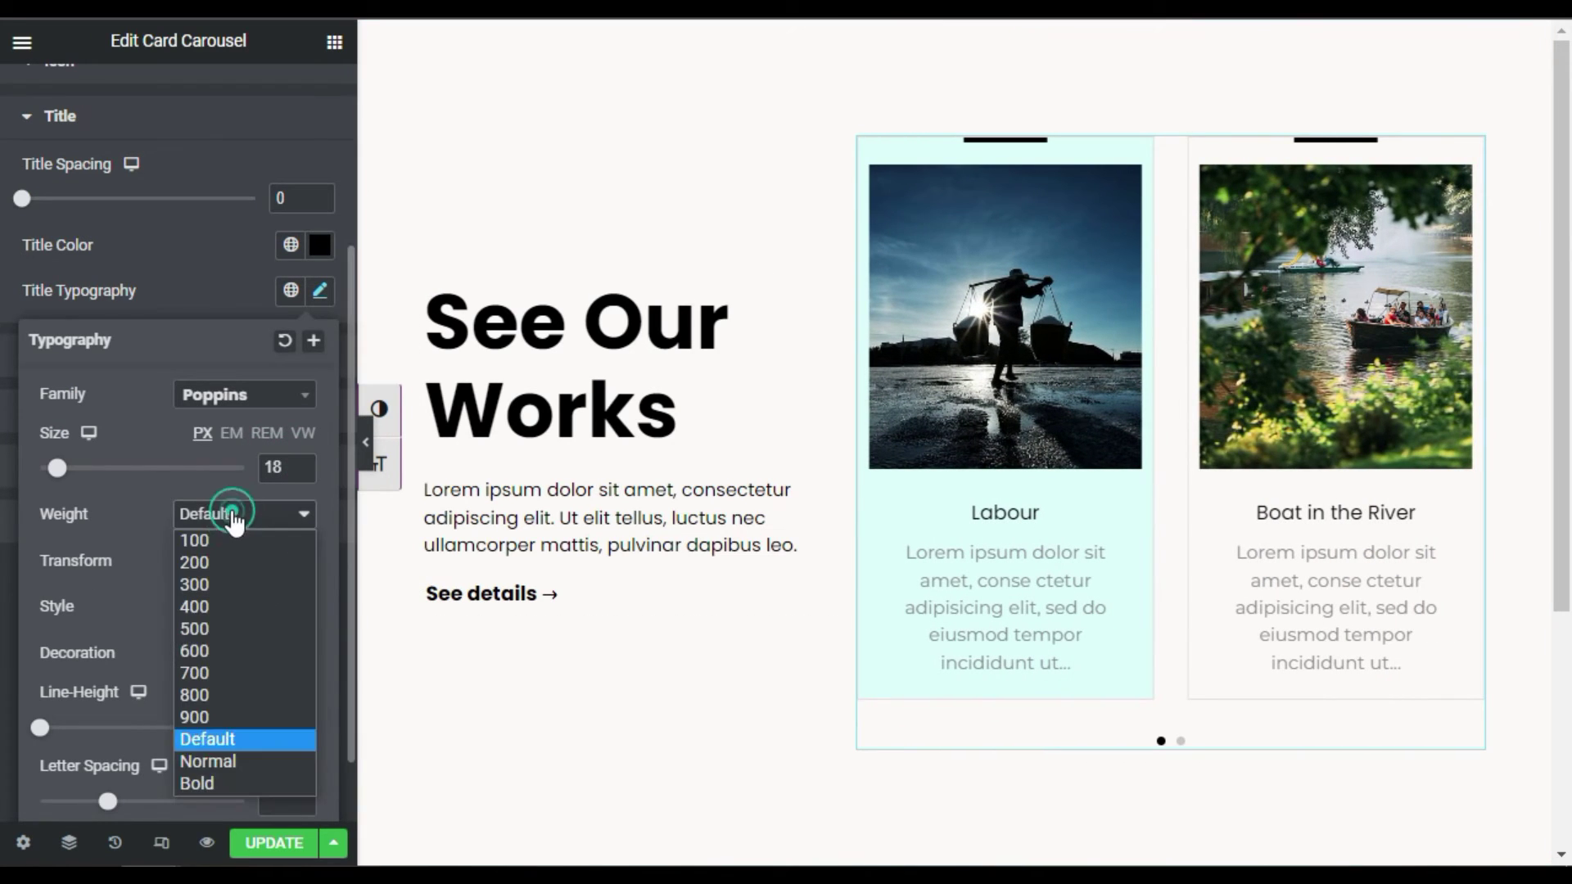
{"action": "left_click", "coordinate": [244, 655]}
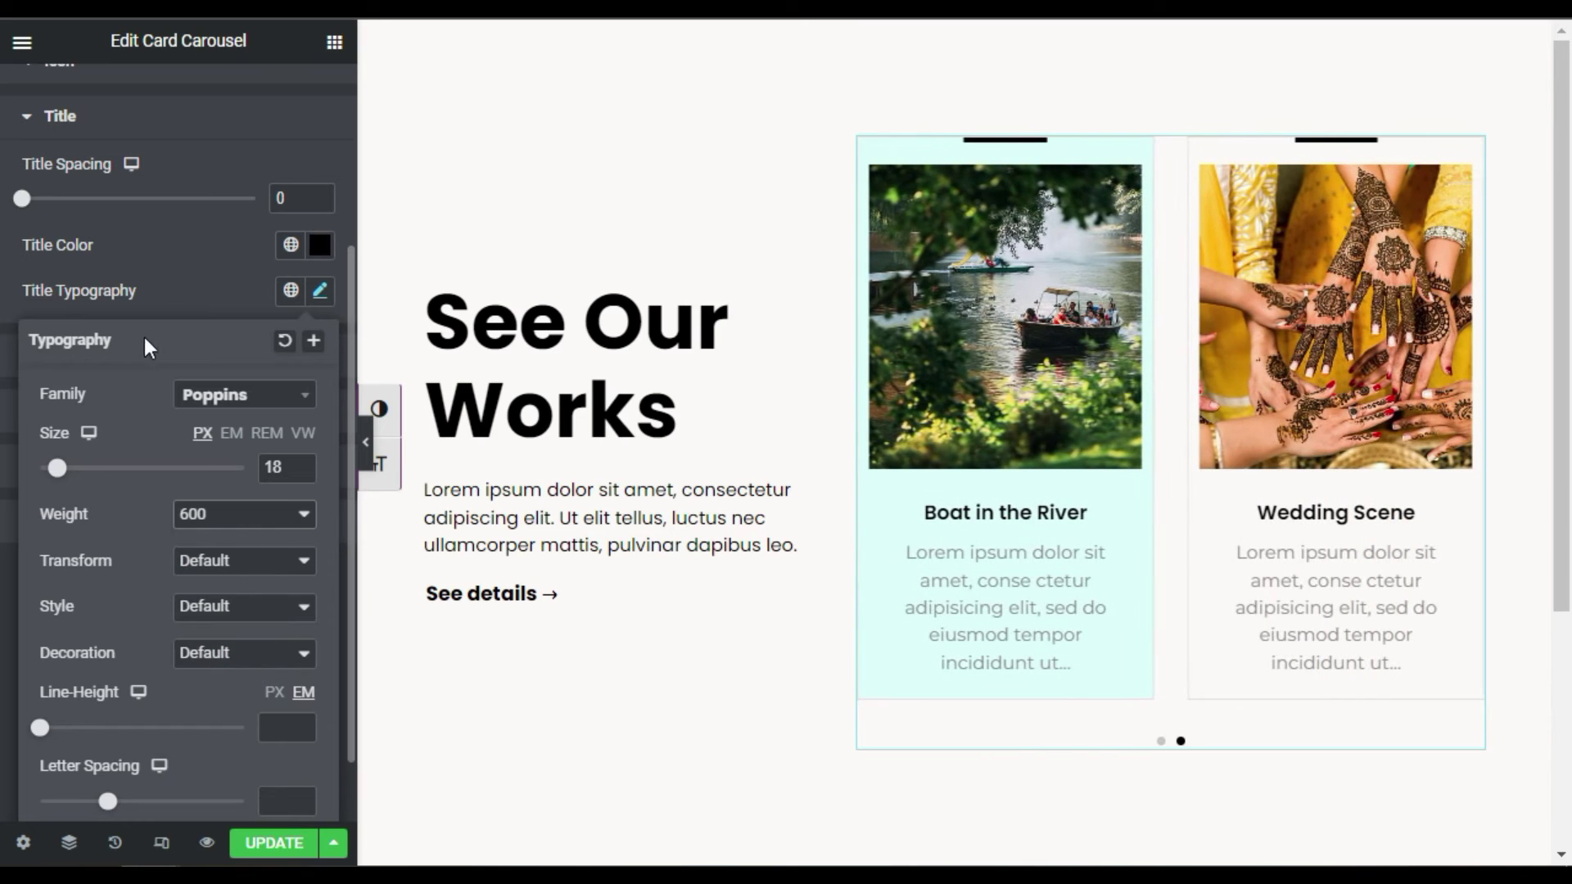
{"action": "left_click", "coordinate": [156, 283]}
{"action": "left_click", "coordinate": [121, 358]}
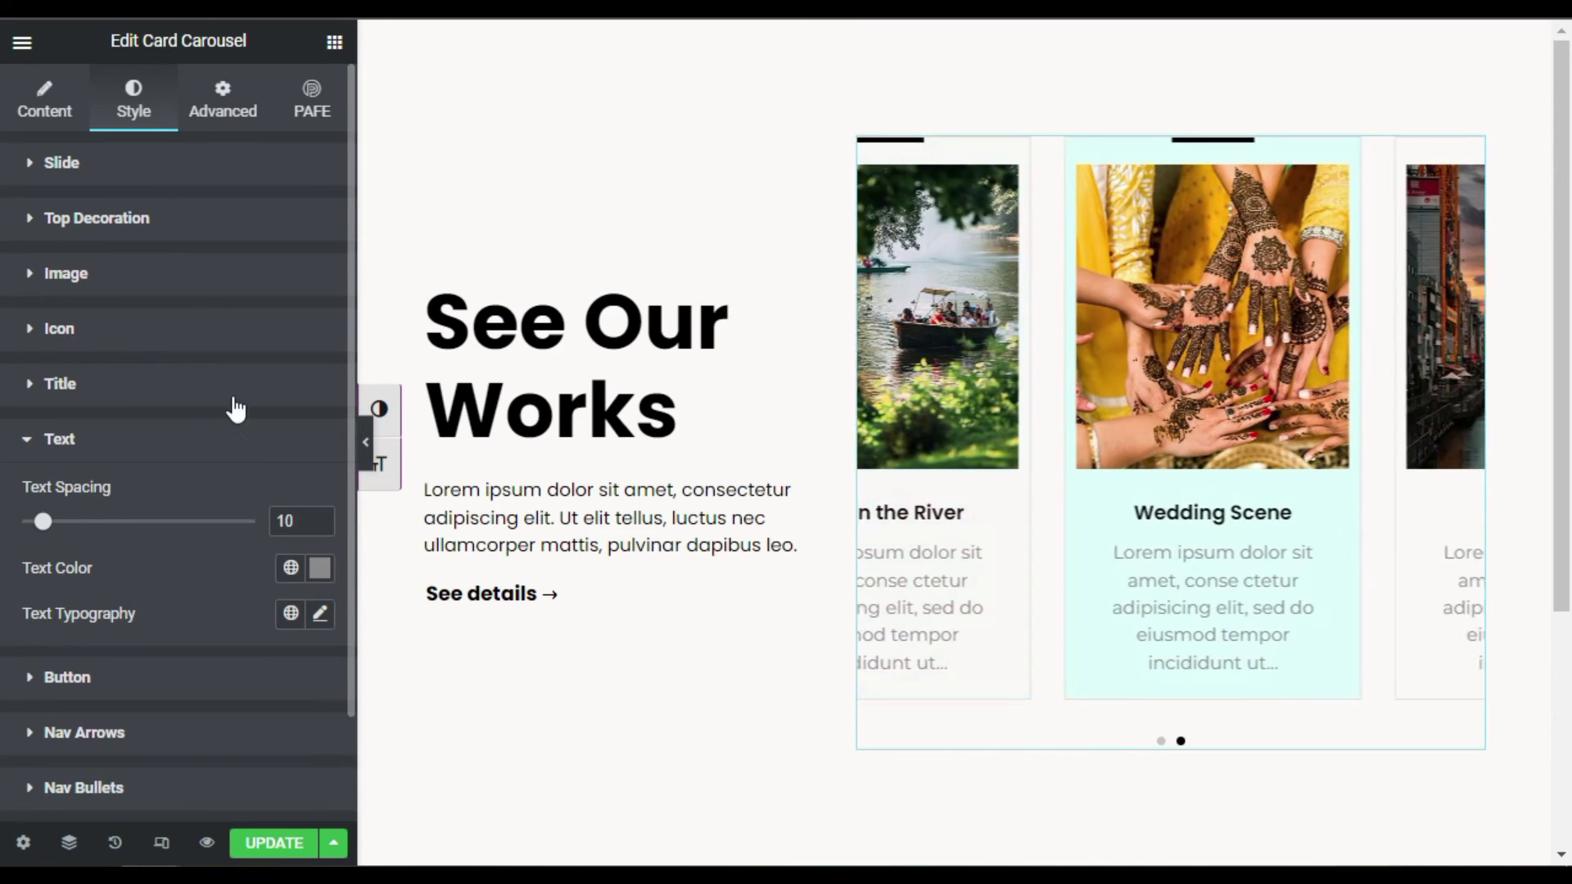
{"action": "scroll", "coordinate": [191, 389], "scroll_direction": "down", "scroll_amount": 2}
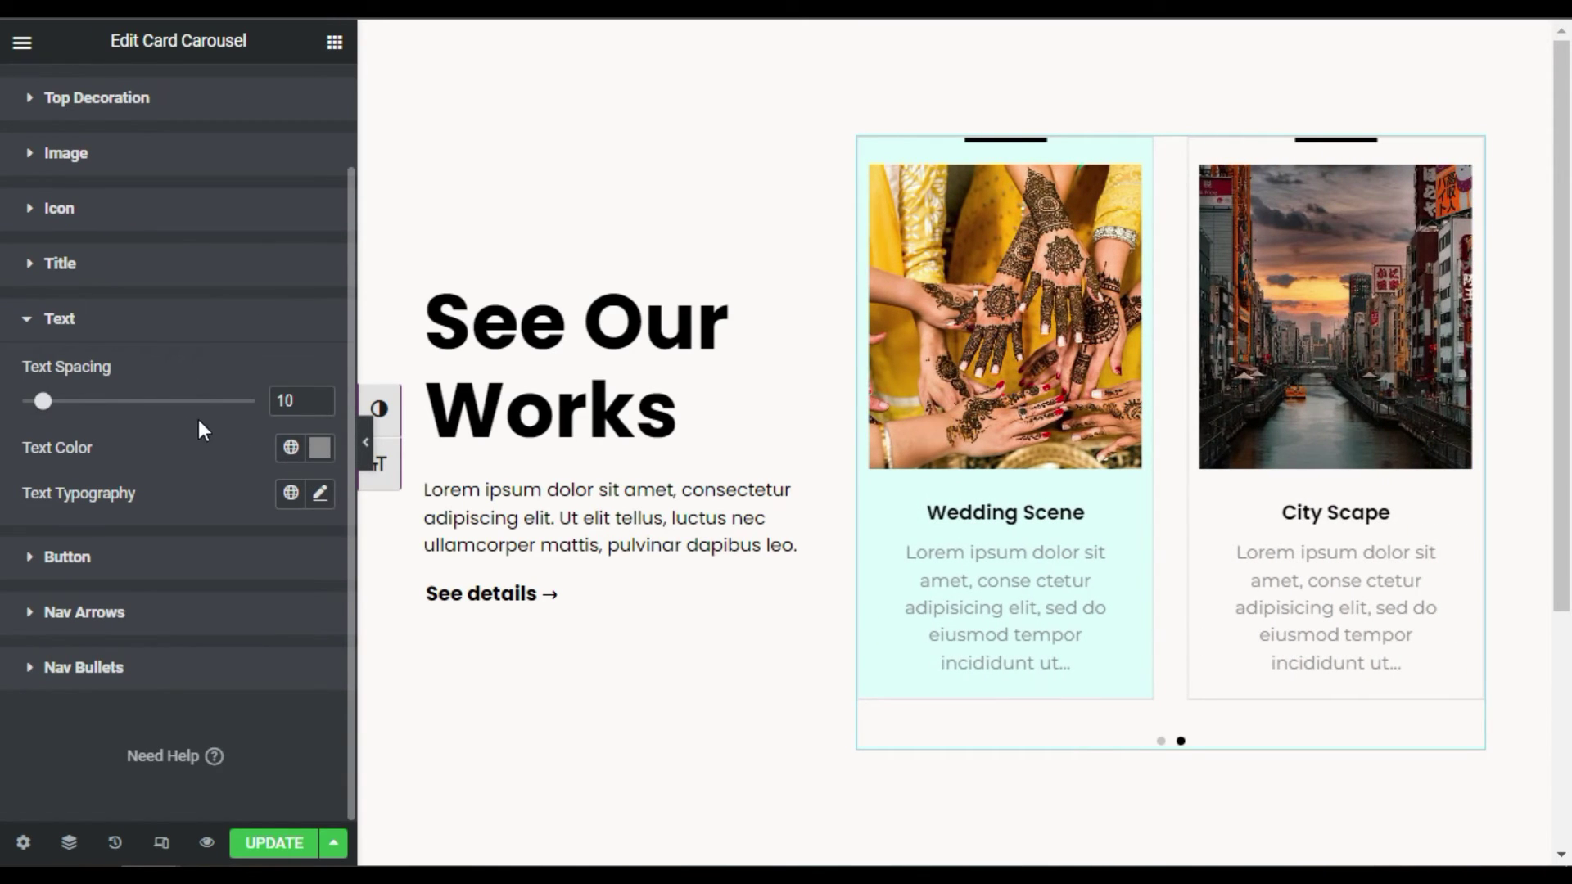
Make the description text black (#000000) and set its font to Poppins
{"action": "left_click", "coordinate": [319, 447]}
{"action": "left_click_drag", "start_coordinate": [183, 649], "coordinate": [4, 737]}
{"action": "left_click", "coordinate": [173, 449]}
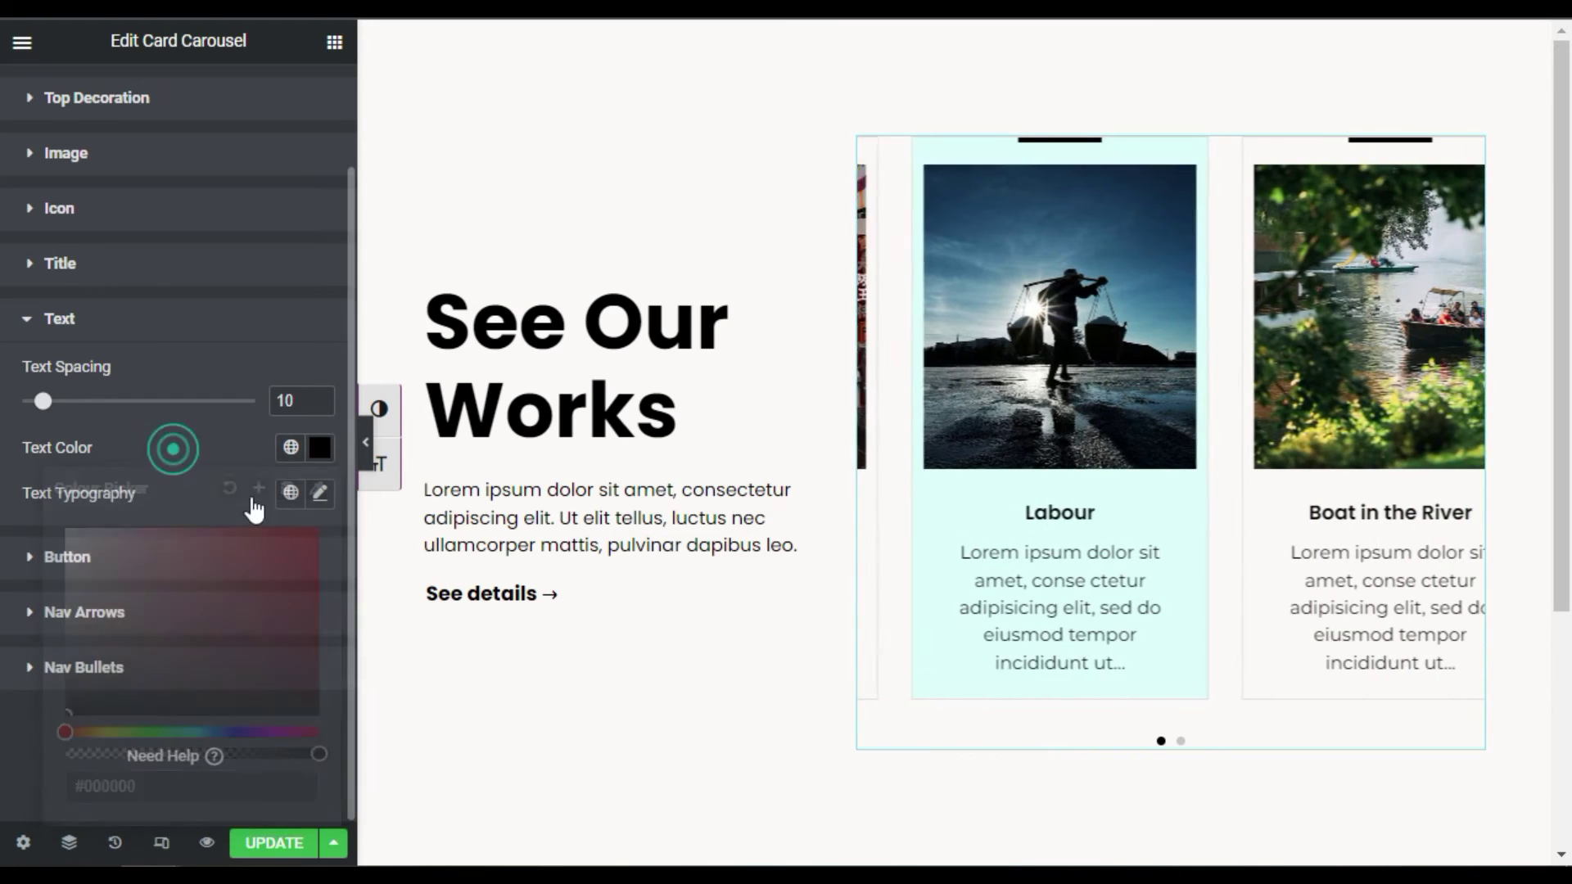
{"action": "left_click", "coordinate": [319, 493]}
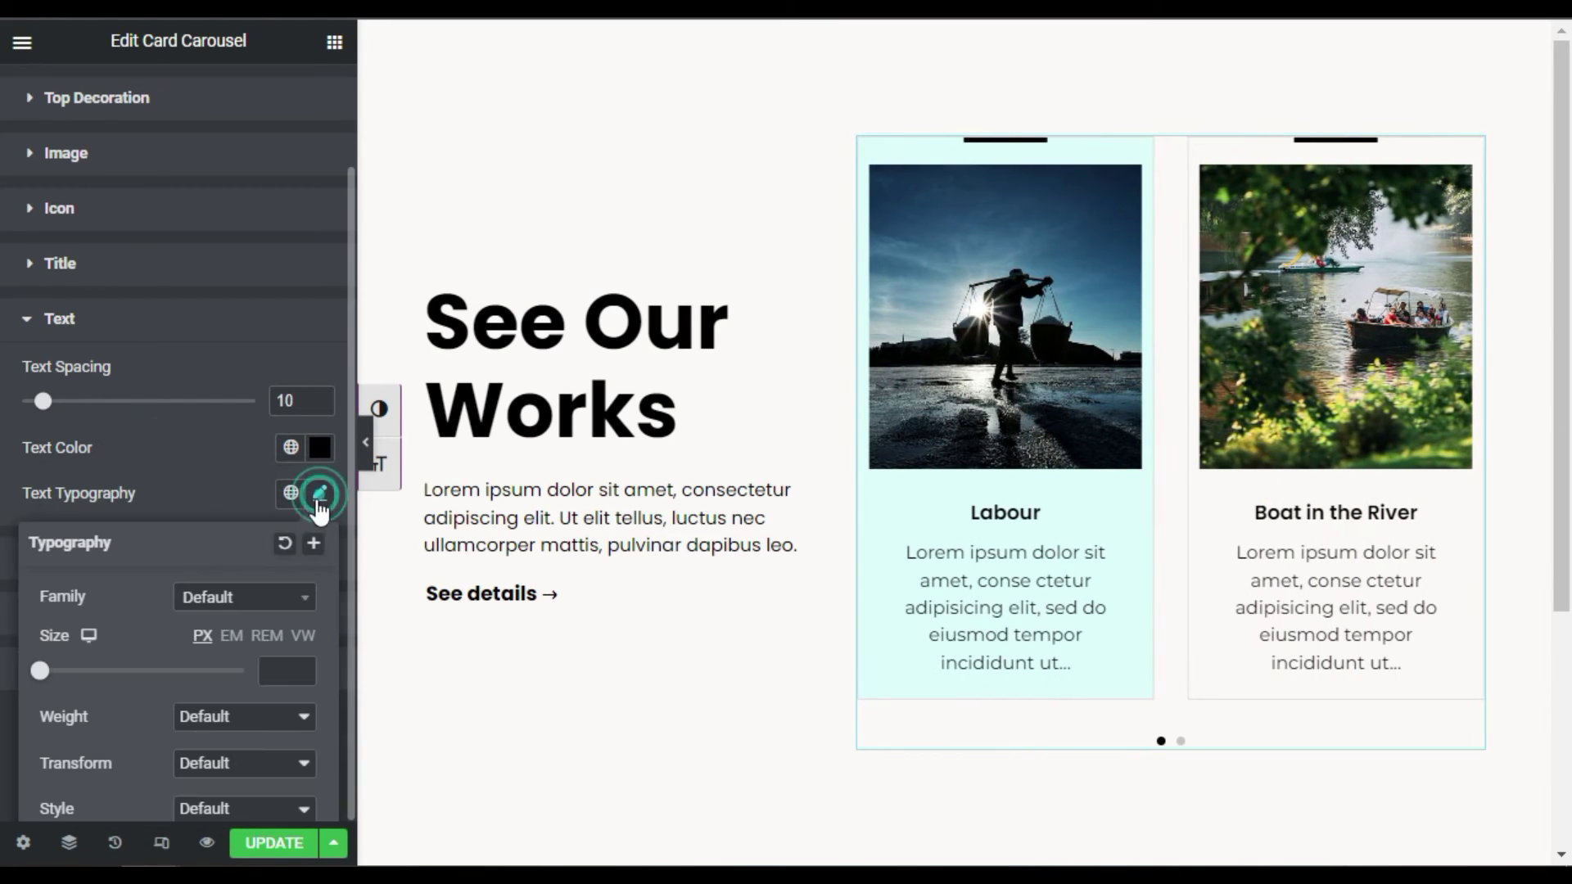
{"action": "left_click", "coordinate": [262, 598]}
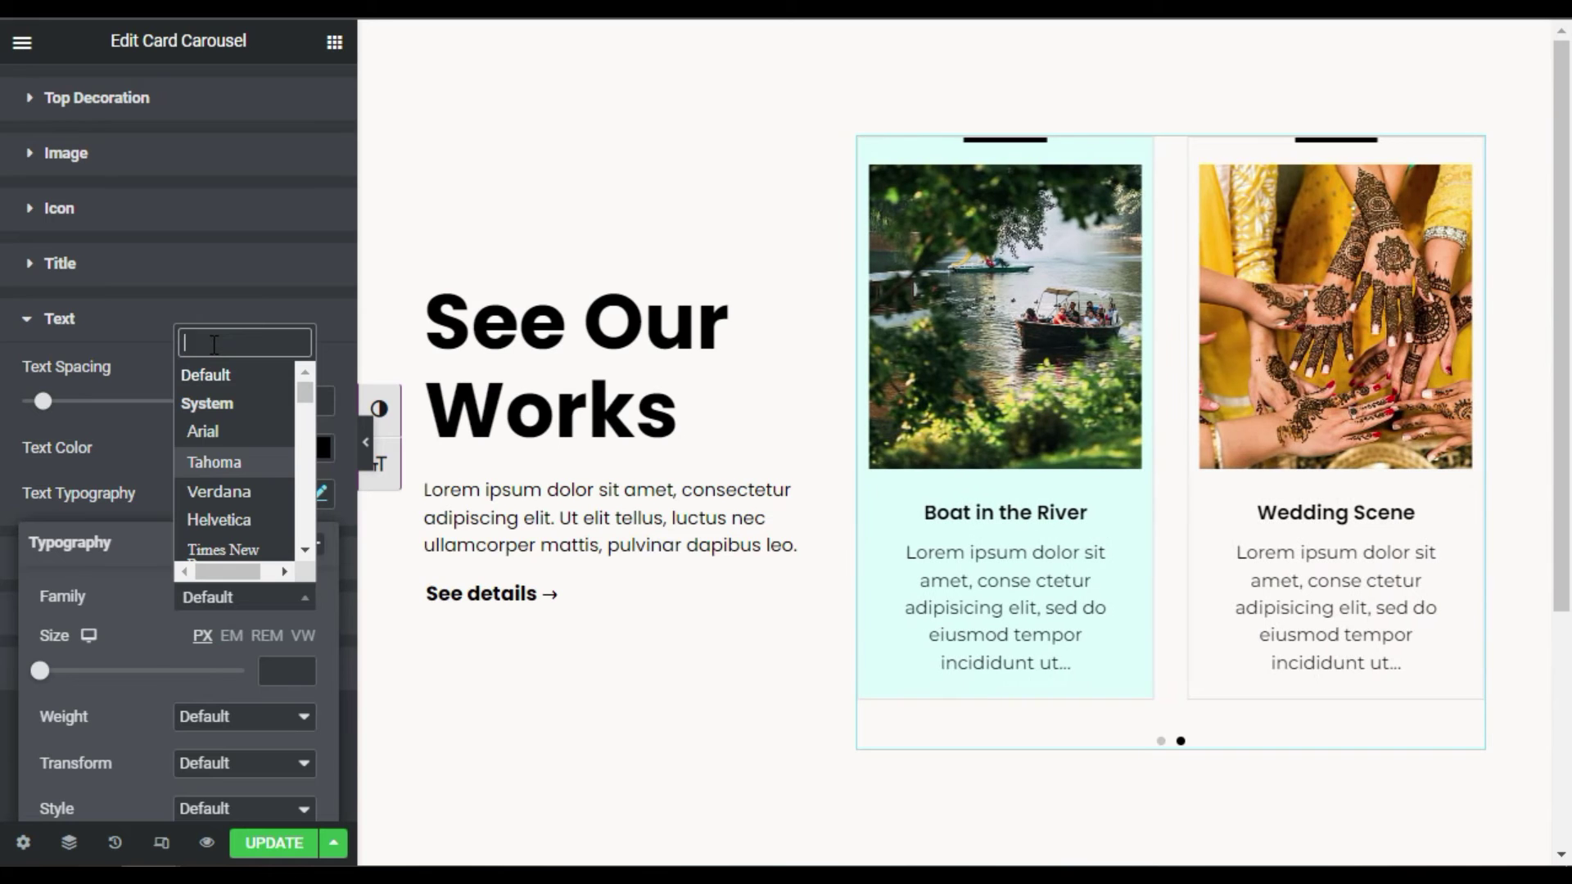
{"action": "type", "text": "popp"}
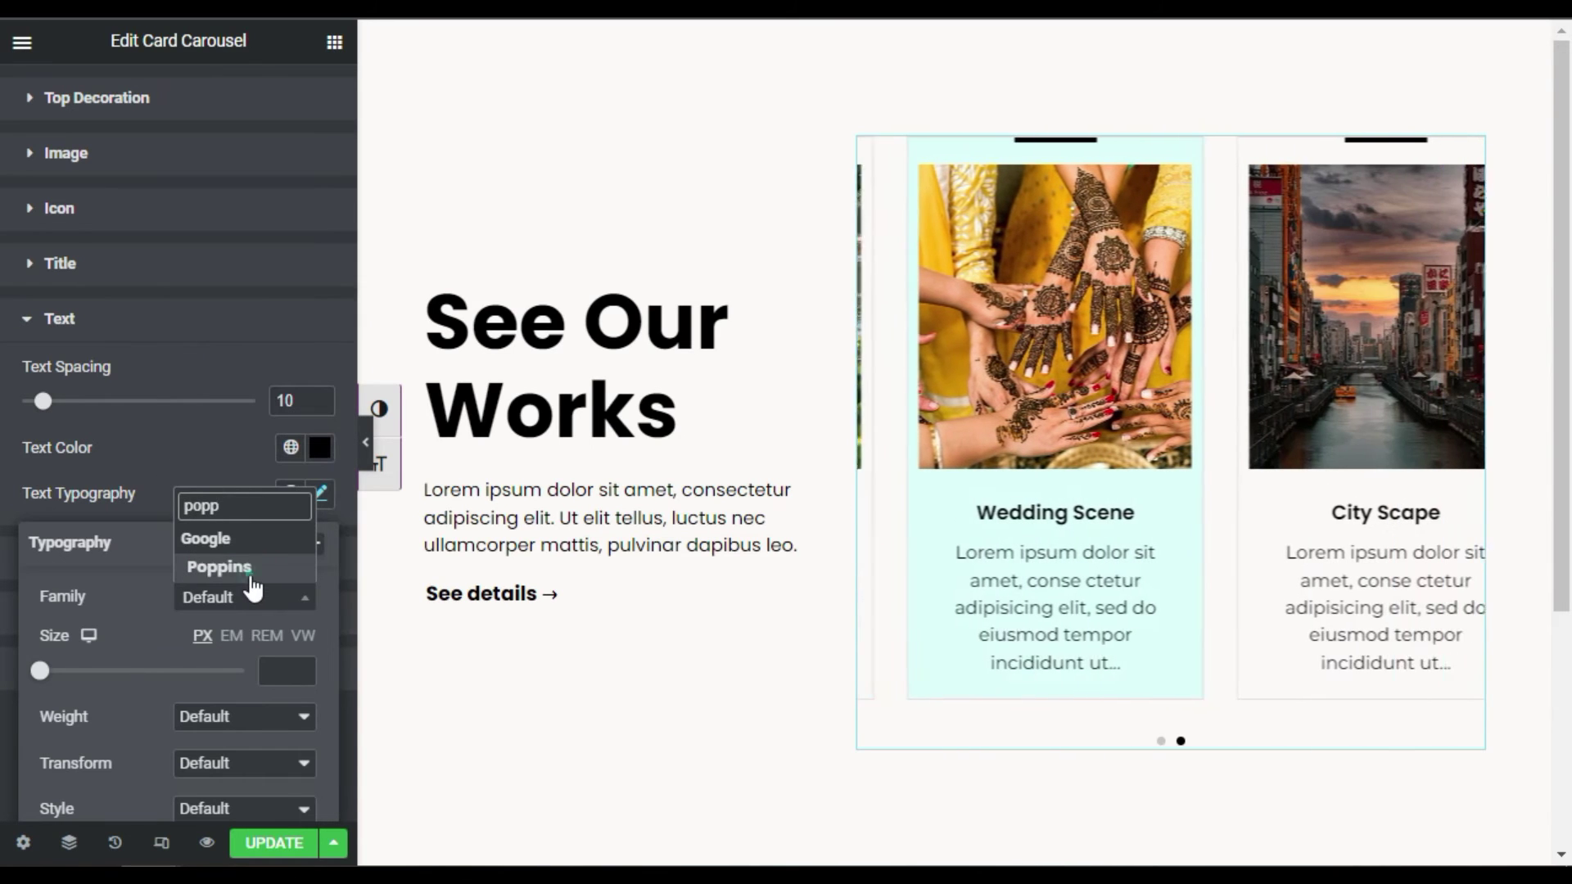
{"action": "left_click", "coordinate": [249, 573]}
Set the description font size to 10, leaving weight and transform at default
{"action": "scroll", "coordinate": [229, 400], "scroll_direction": "down", "scroll_amount": 2}
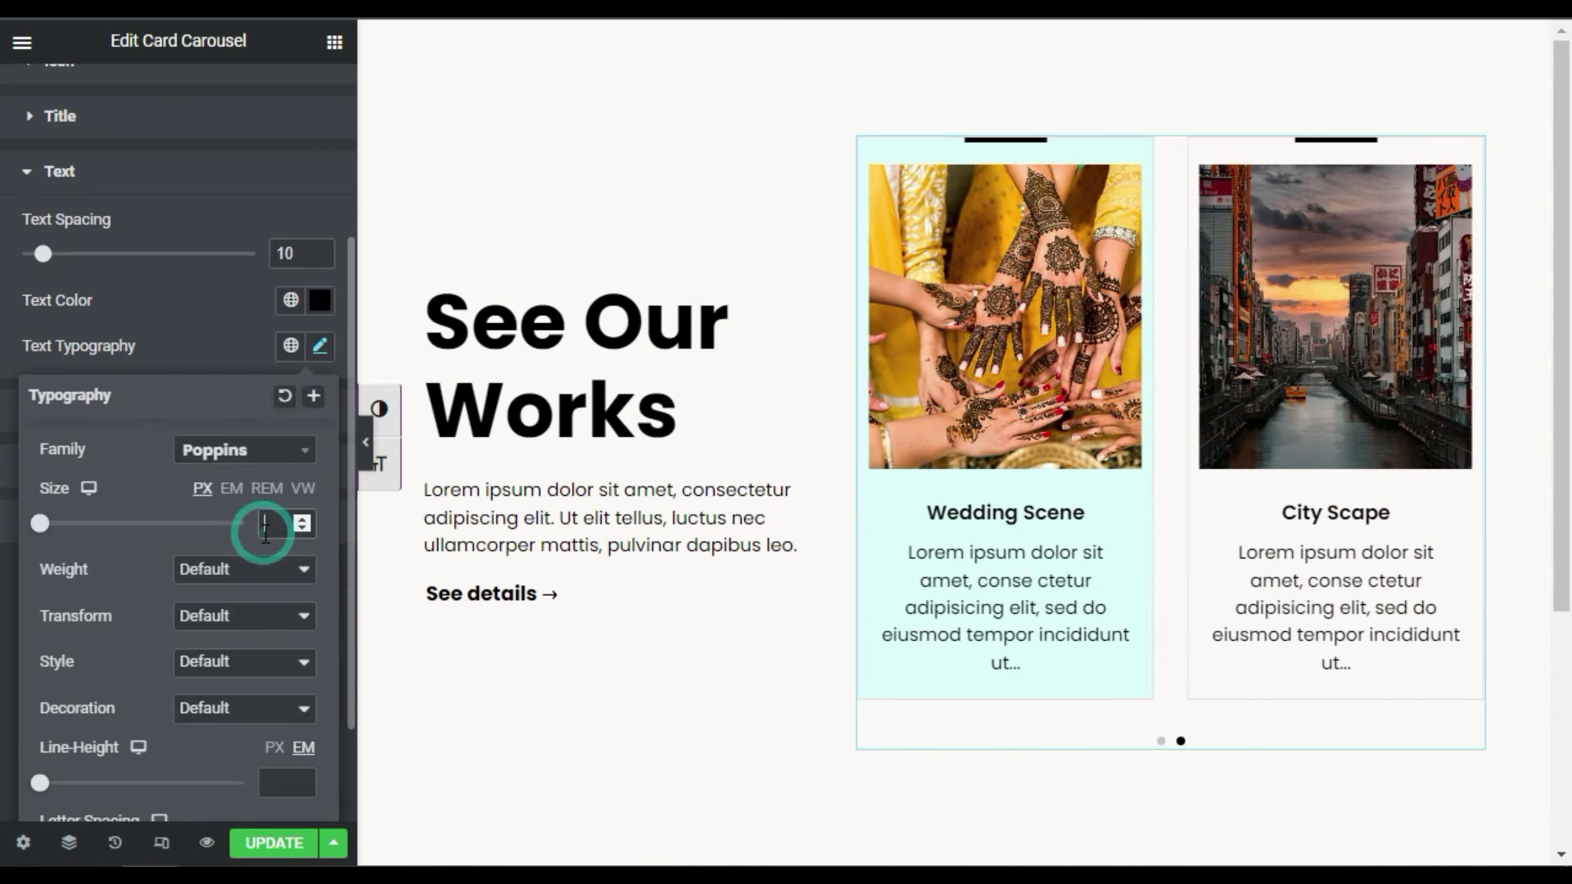
{"action": "type", "text": "10"}
{"action": "left_click", "coordinate": [206, 569]}
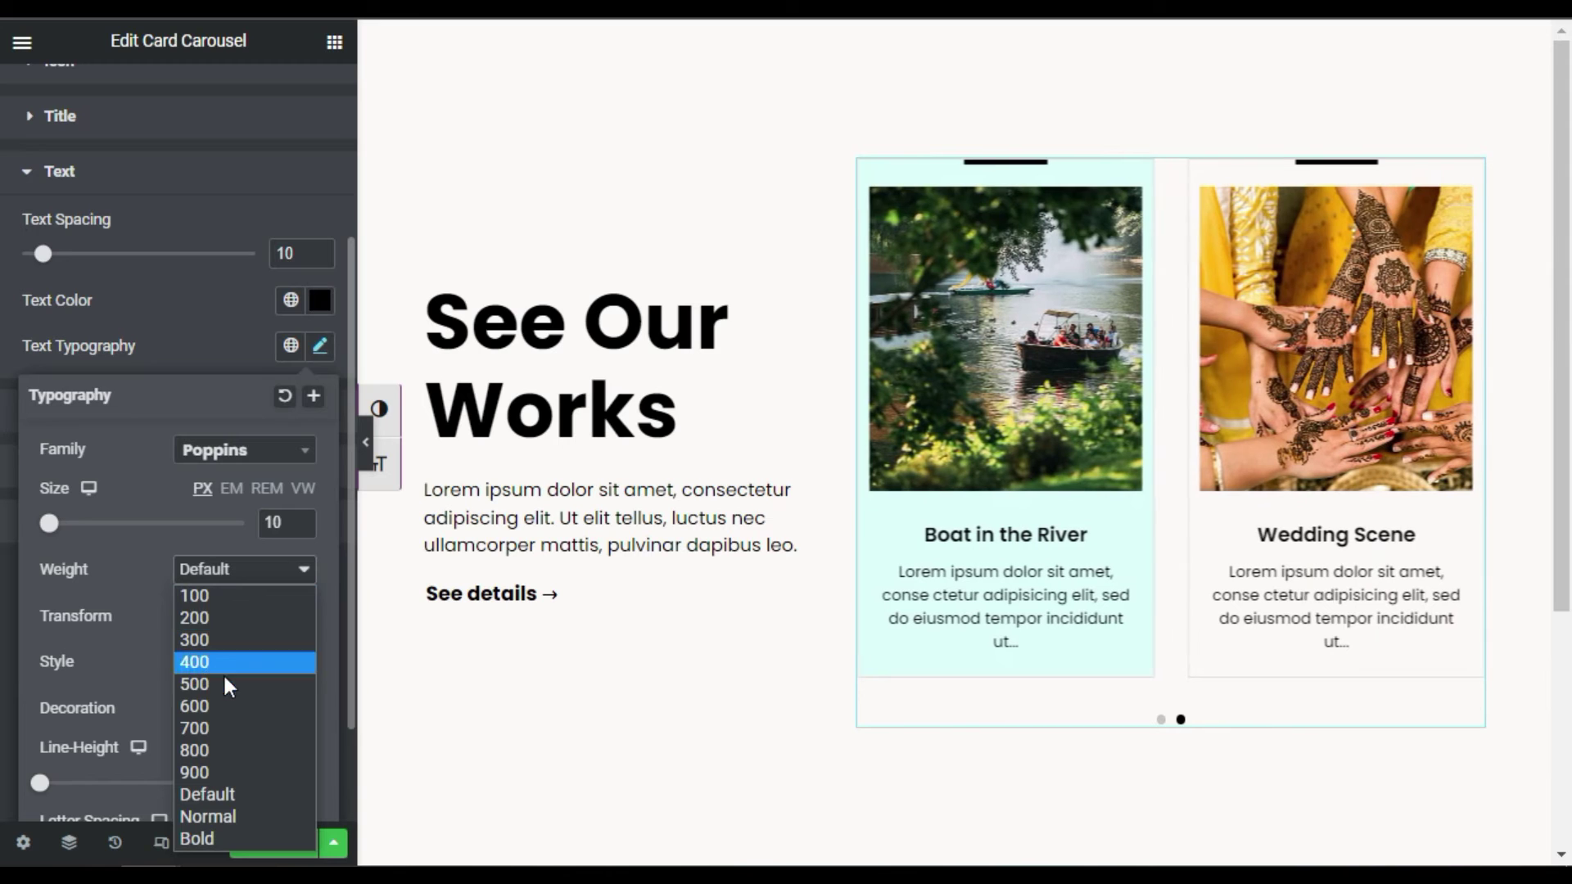
{"action": "left_click", "coordinate": [122, 583]}
{"action": "scroll", "coordinate": [164, 537], "scroll_direction": "down", "scroll_amount": 2}
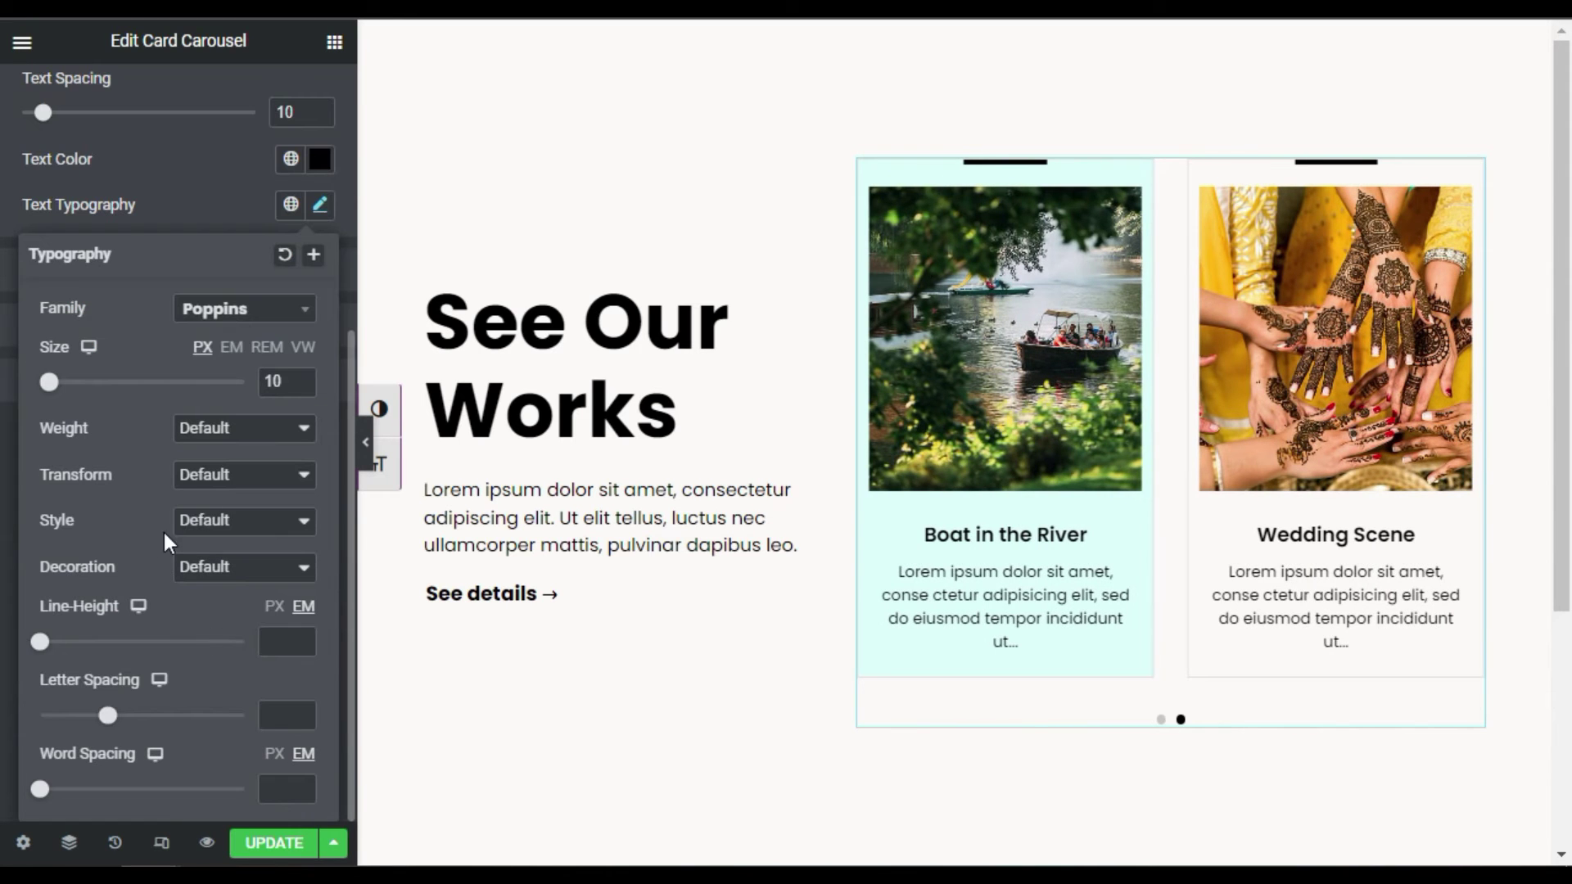
{"action": "left_click", "coordinate": [214, 479]}
{"action": "left_click", "coordinate": [131, 561]}
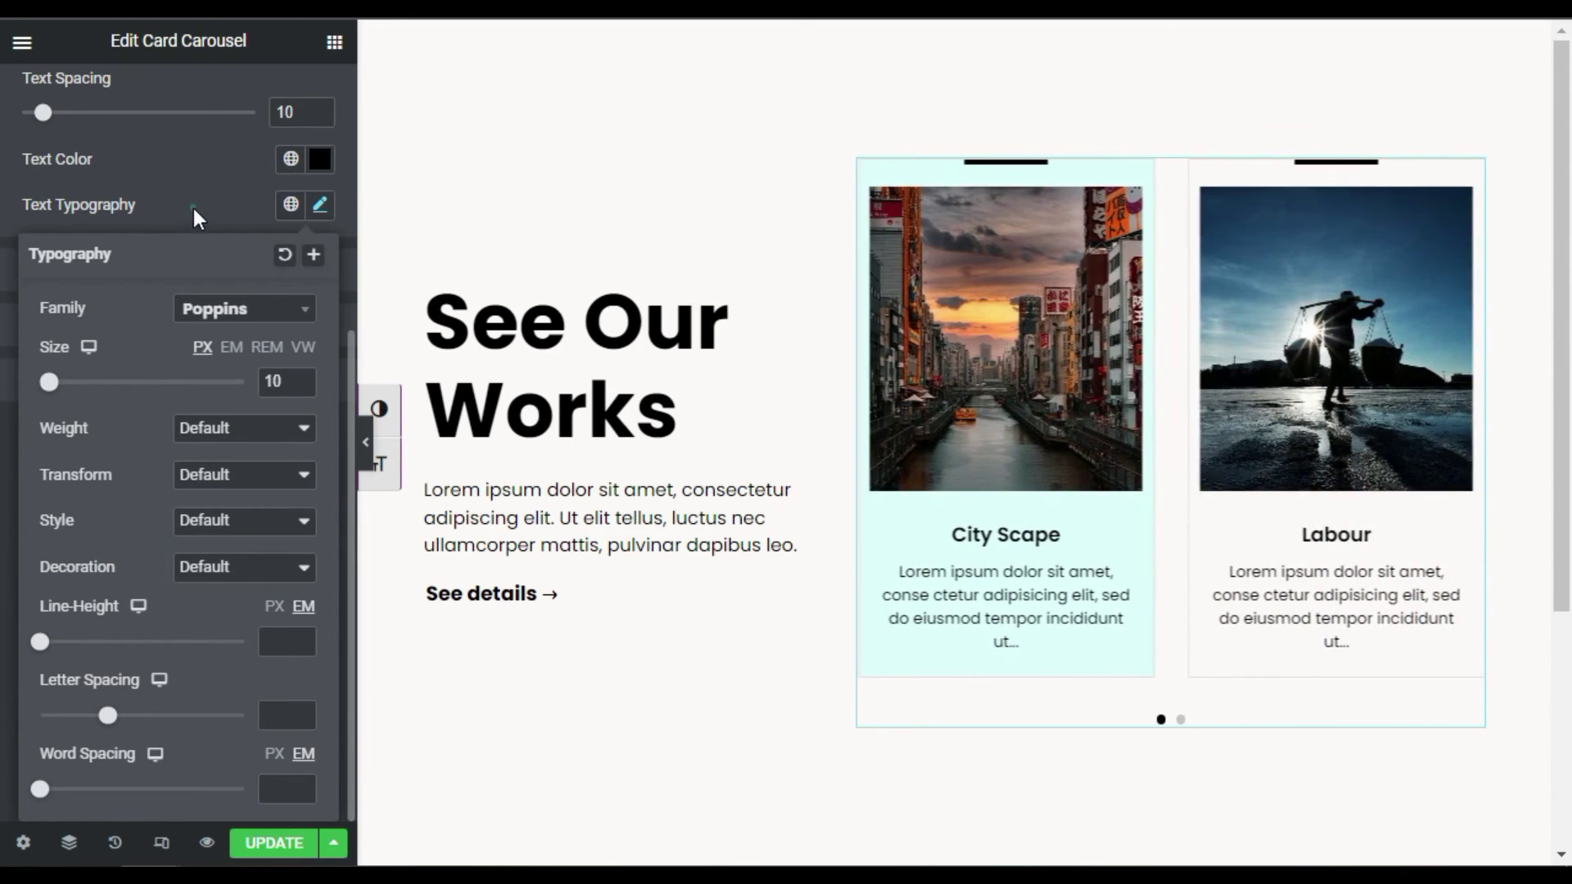
Review the Button and Nav Arrows style sections without changing any values
{"action": "left_click", "coordinate": [193, 206]}
{"action": "left_click", "coordinate": [123, 291]}
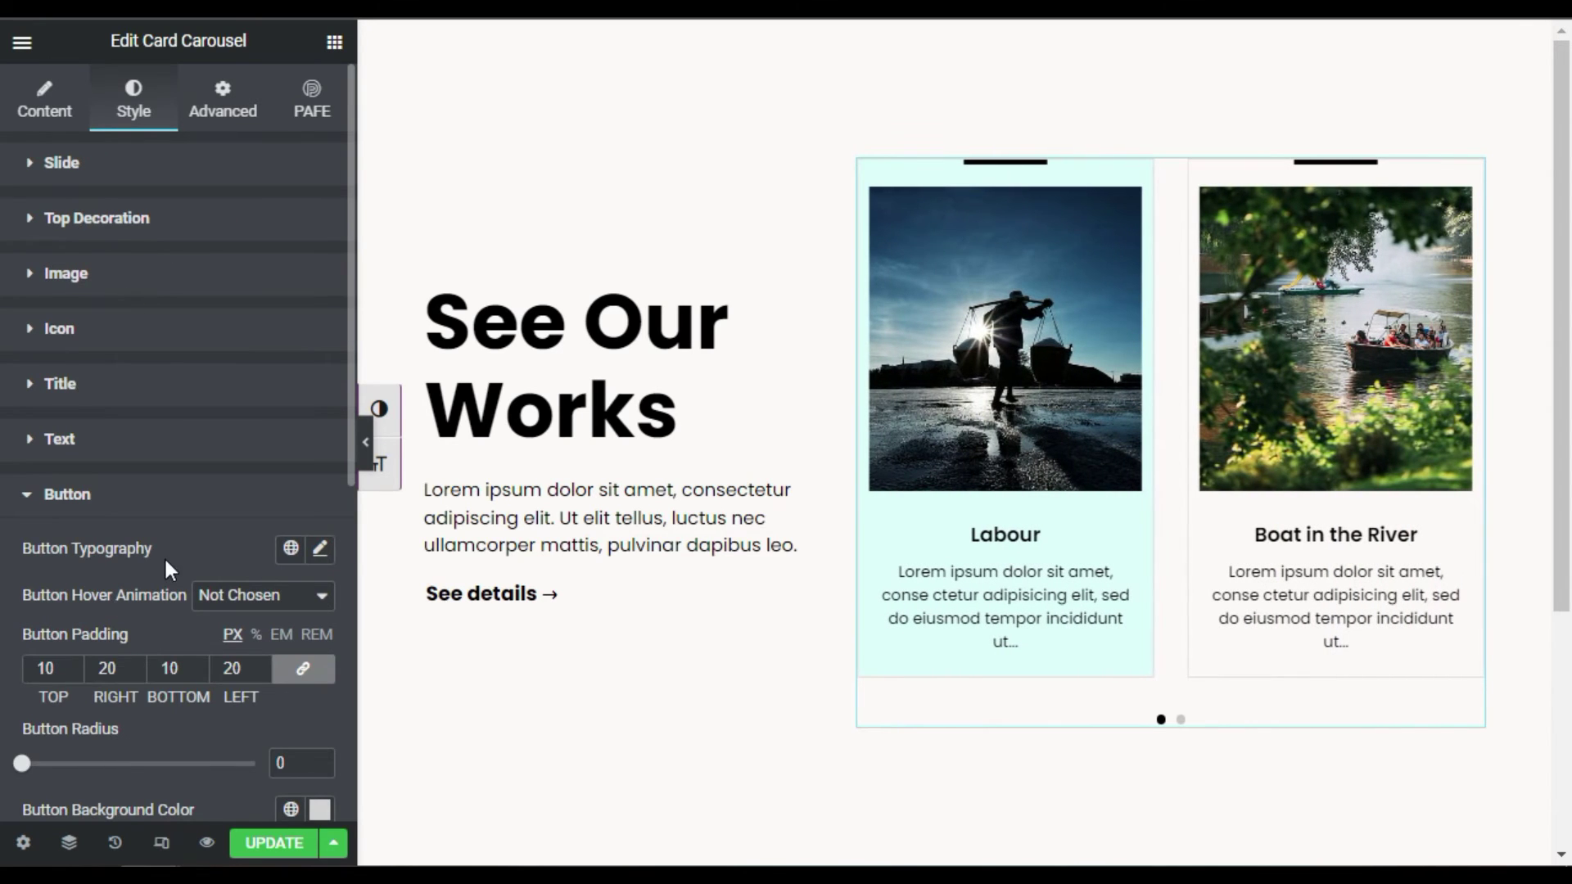
{"action": "scroll", "coordinate": [135, 491], "scroll_direction": "down", "scroll_amount": 4}
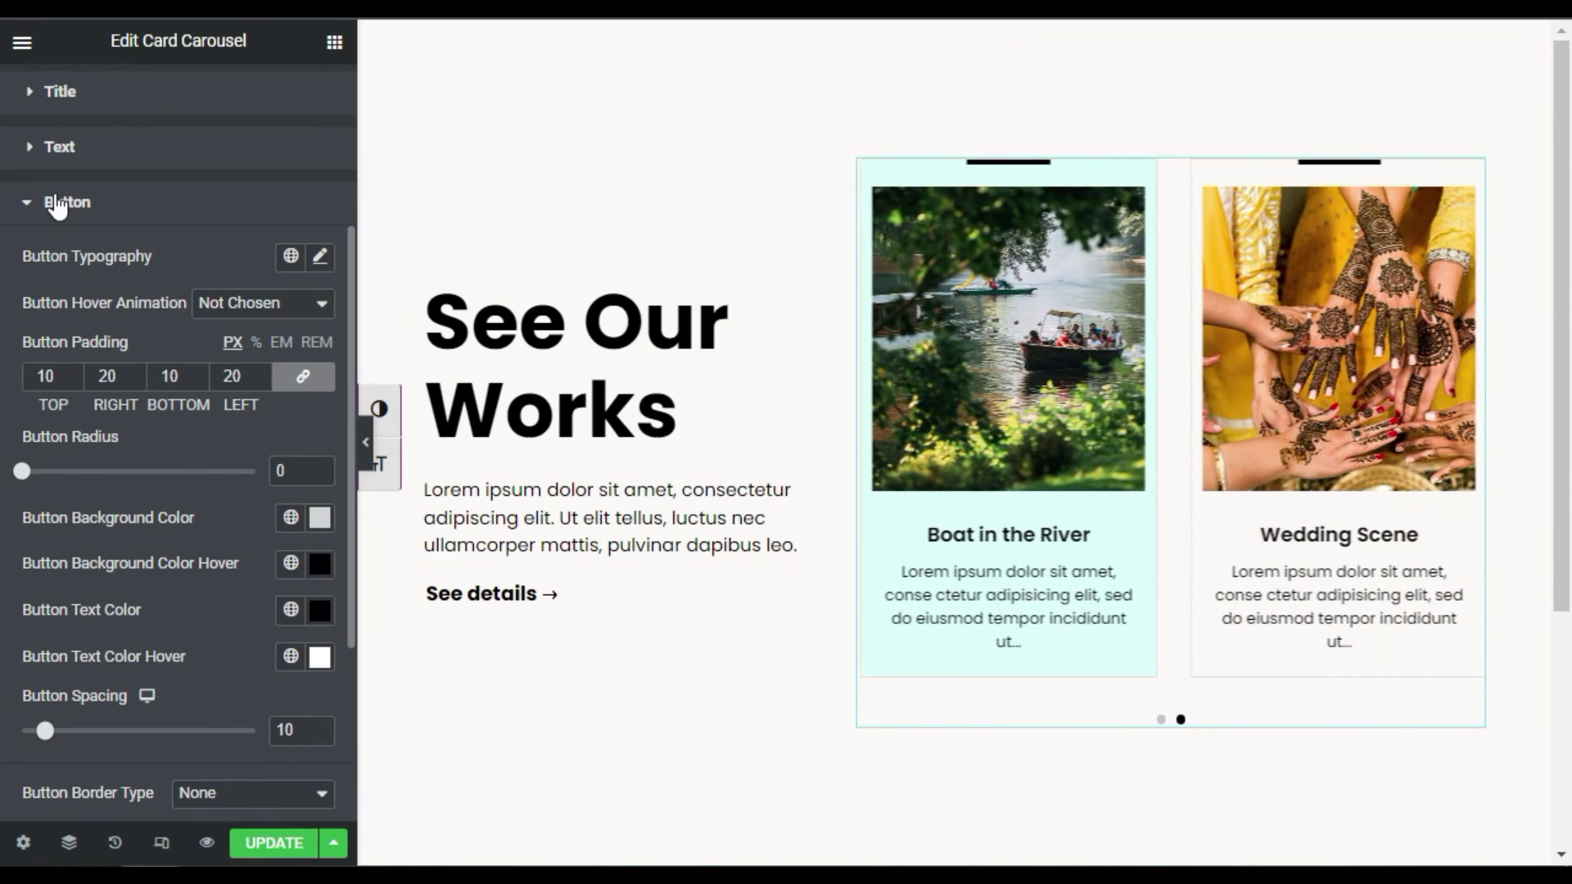
{"action": "left_click", "coordinate": [56, 195]}
{"action": "left_click", "coordinate": [121, 555]}
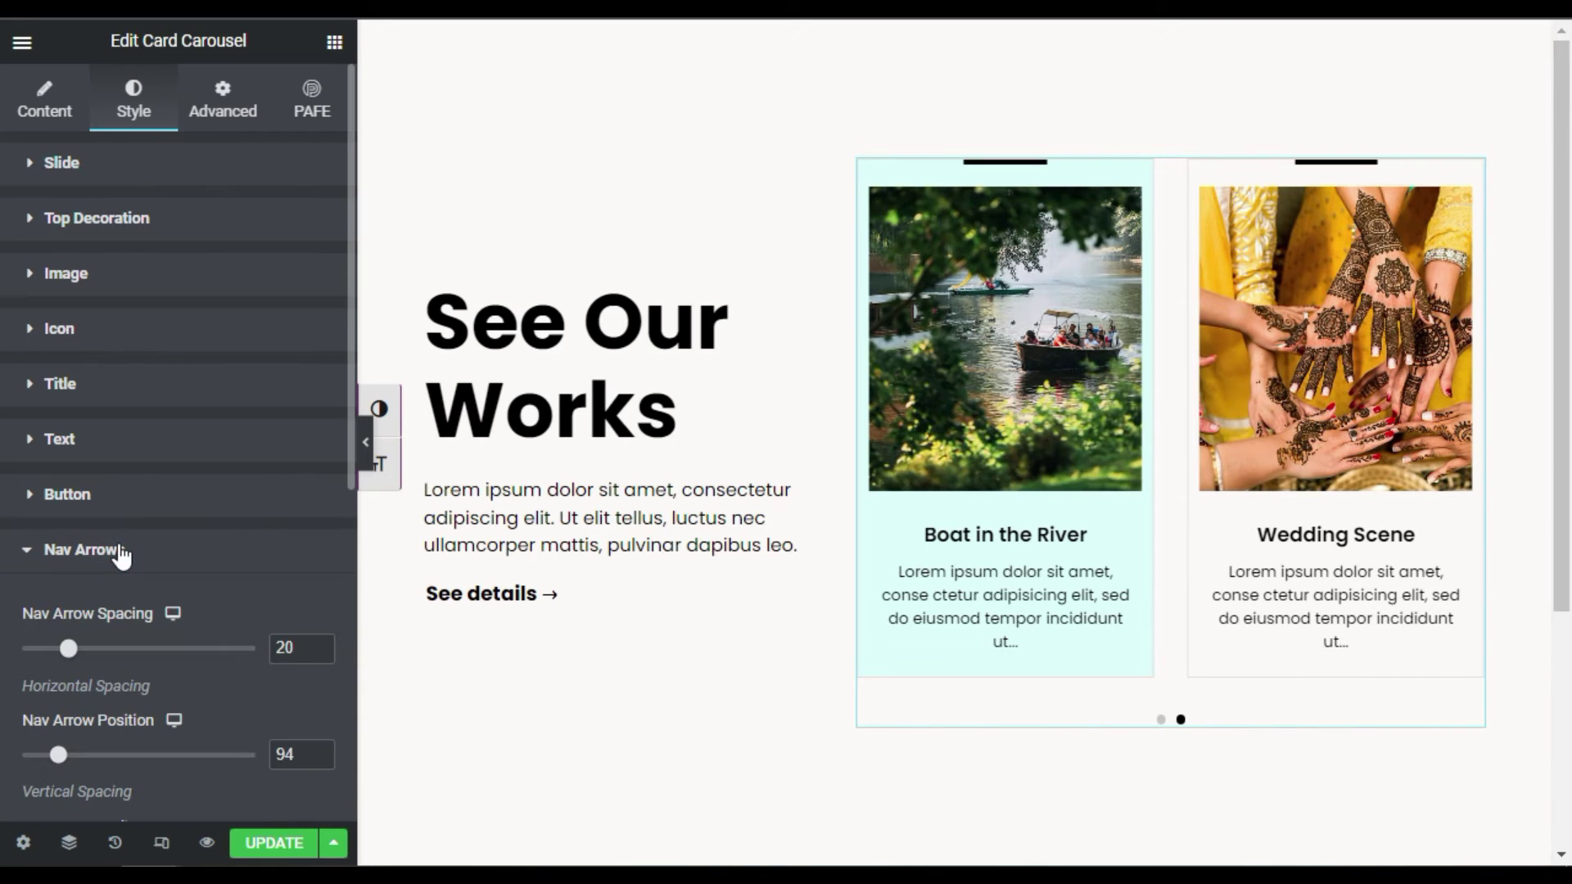
{"action": "scroll", "coordinate": [130, 552], "scroll_direction": "down", "scroll_amount": 2}
{"action": "scroll", "coordinate": [174, 483], "scroll_direction": "down", "scroll_amount": 4}
{"action": "scroll", "coordinate": [172, 489], "scroll_direction": "down", "scroll_amount": 2}
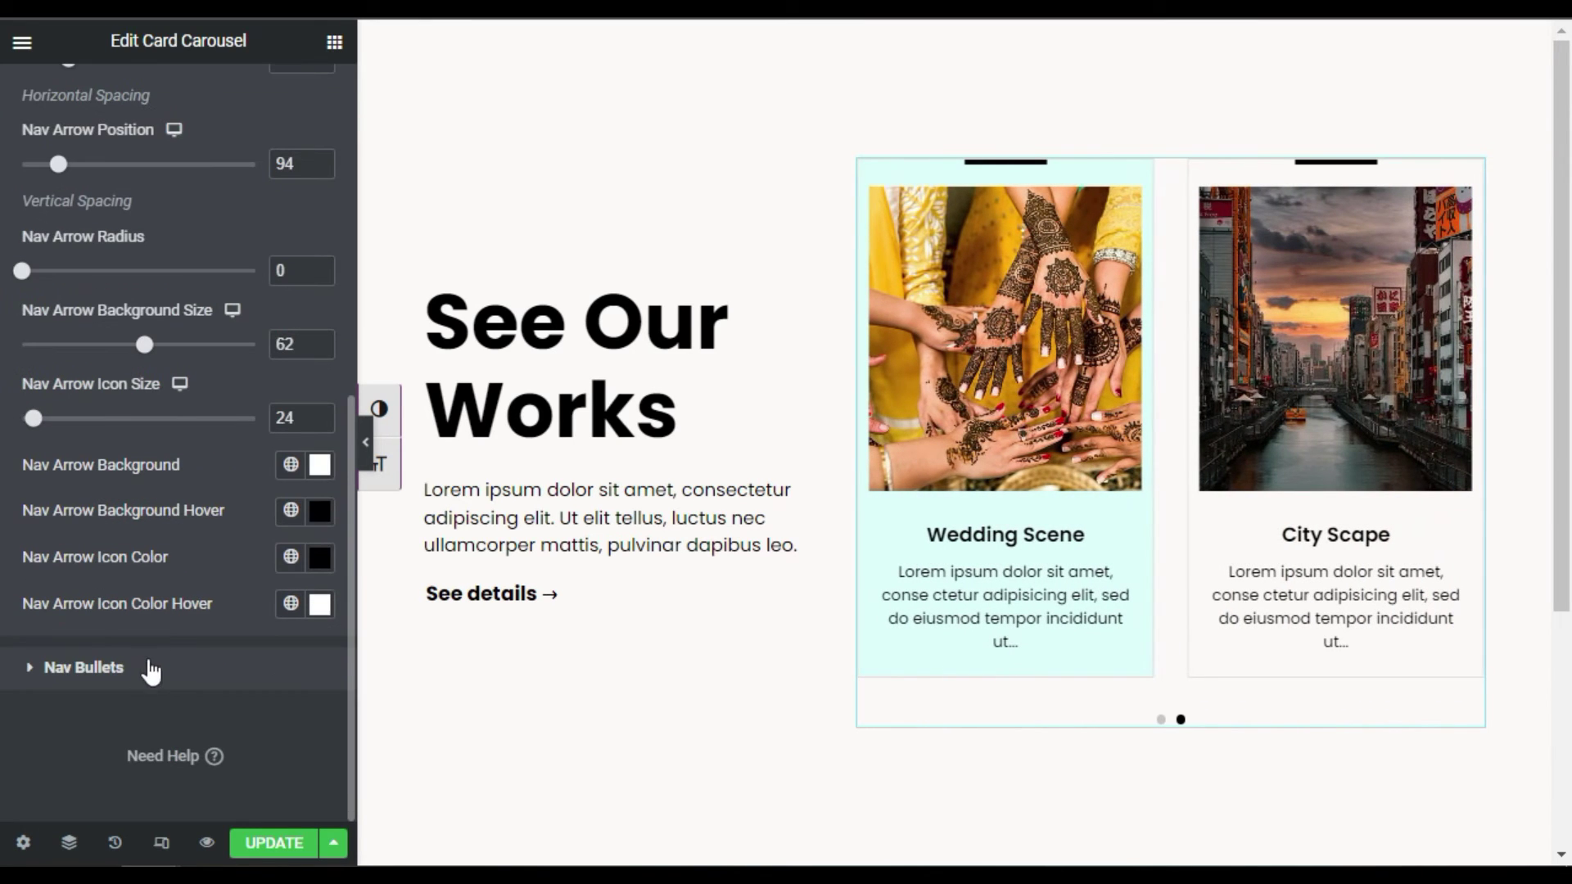
{"action": "scroll", "coordinate": [70, 463], "scroll_direction": "up", "scroll_amount": 4}
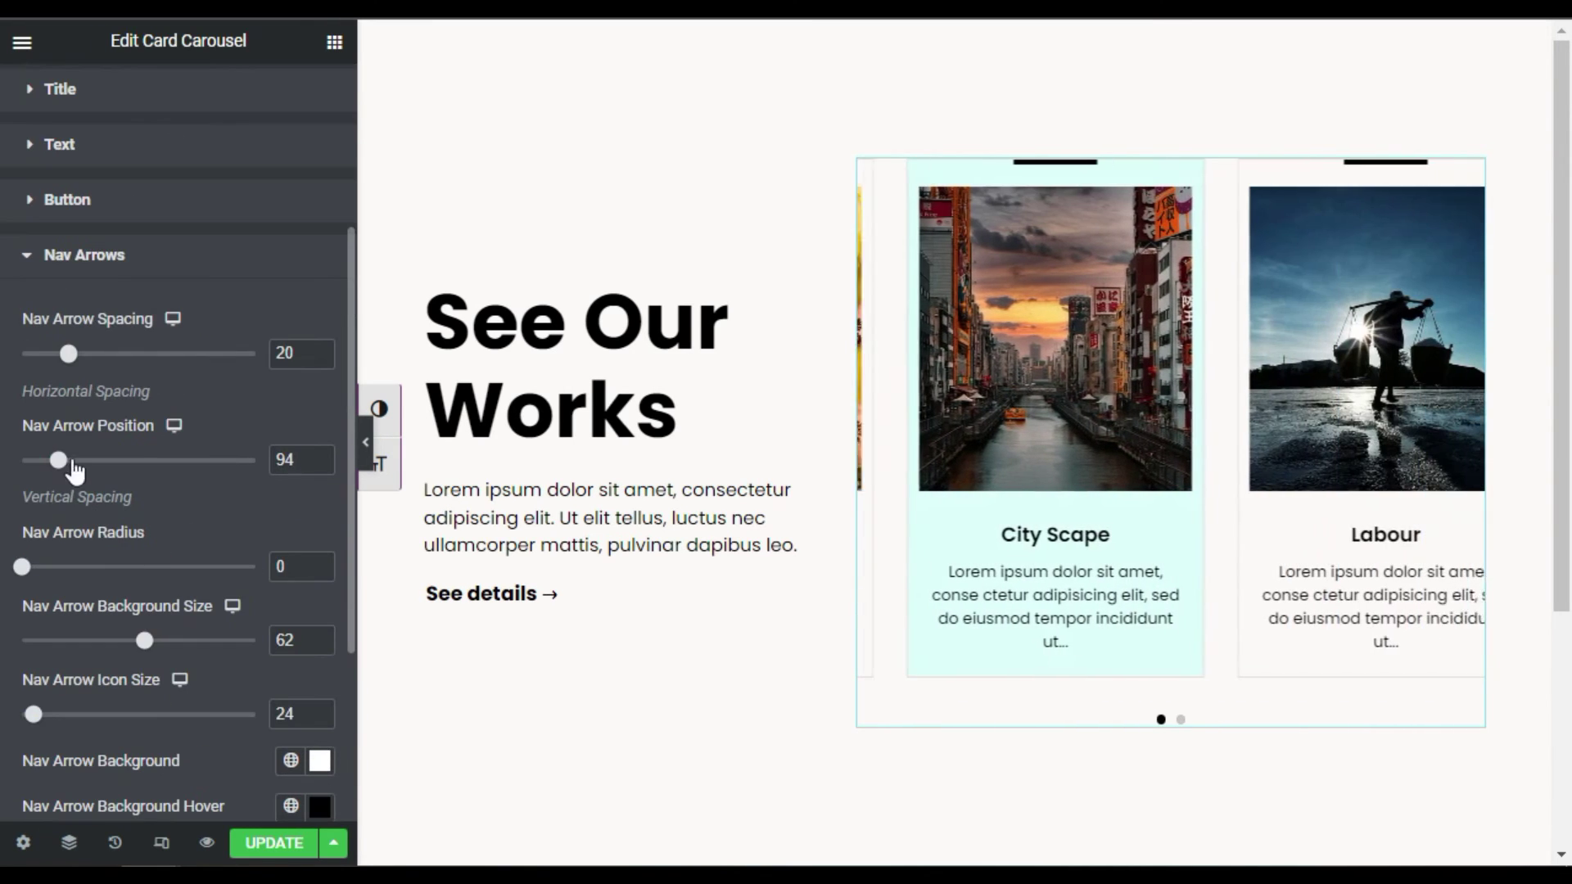
{"action": "left_click", "coordinate": [111, 260]}
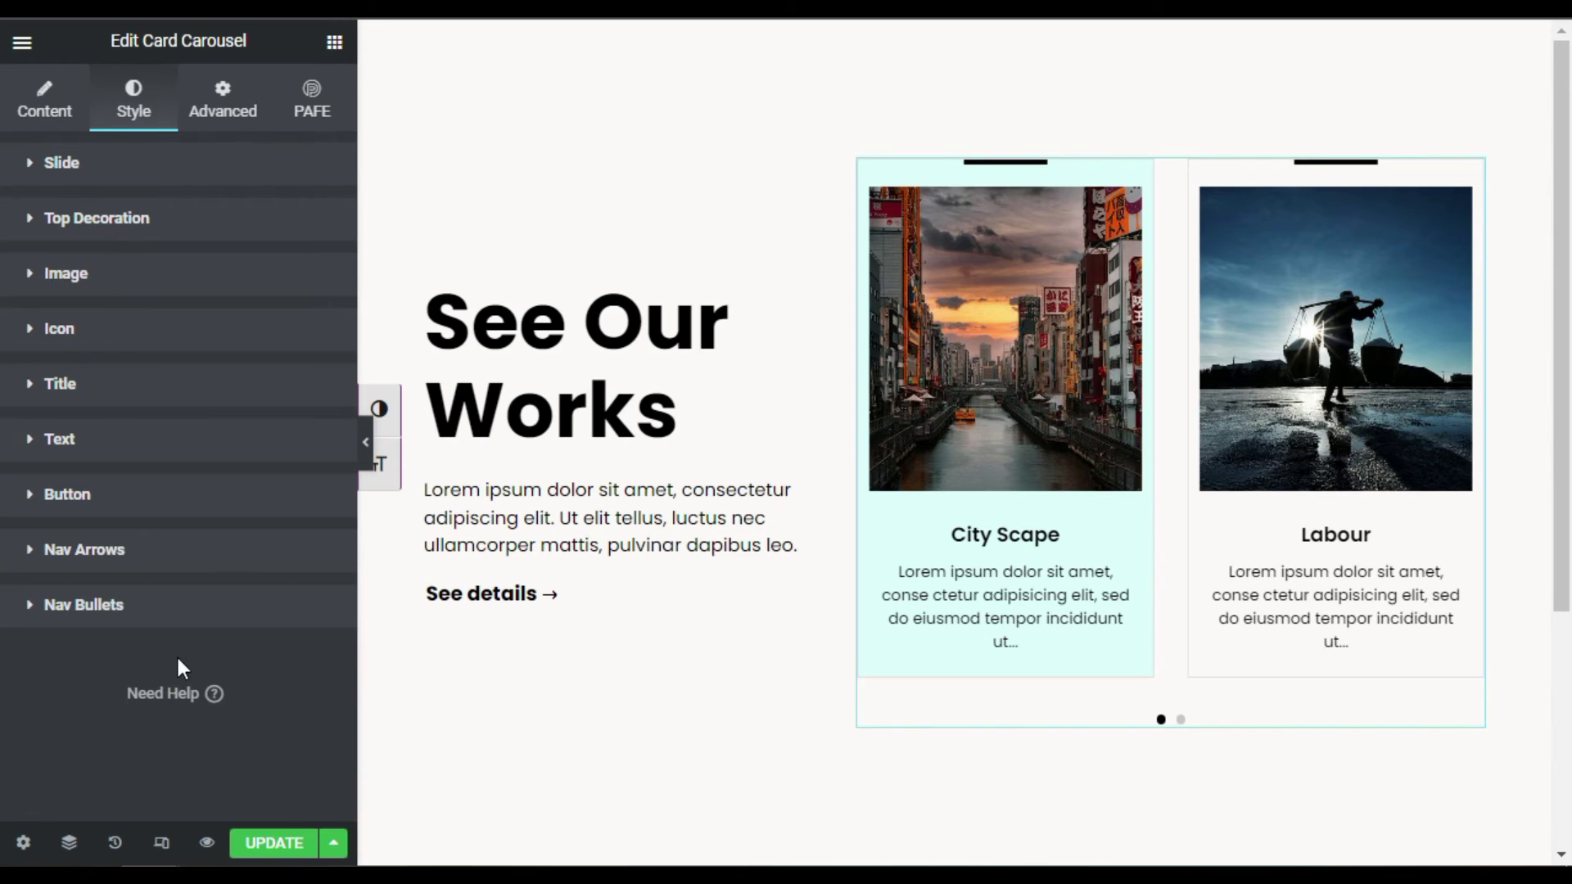
Expand the Nav Bullets settings and raise the dot size to 10
{"action": "left_click", "coordinate": [77, 618]}
{"action": "scroll", "coordinate": [176, 614], "scroll_direction": "down", "scroll_amount": 4}
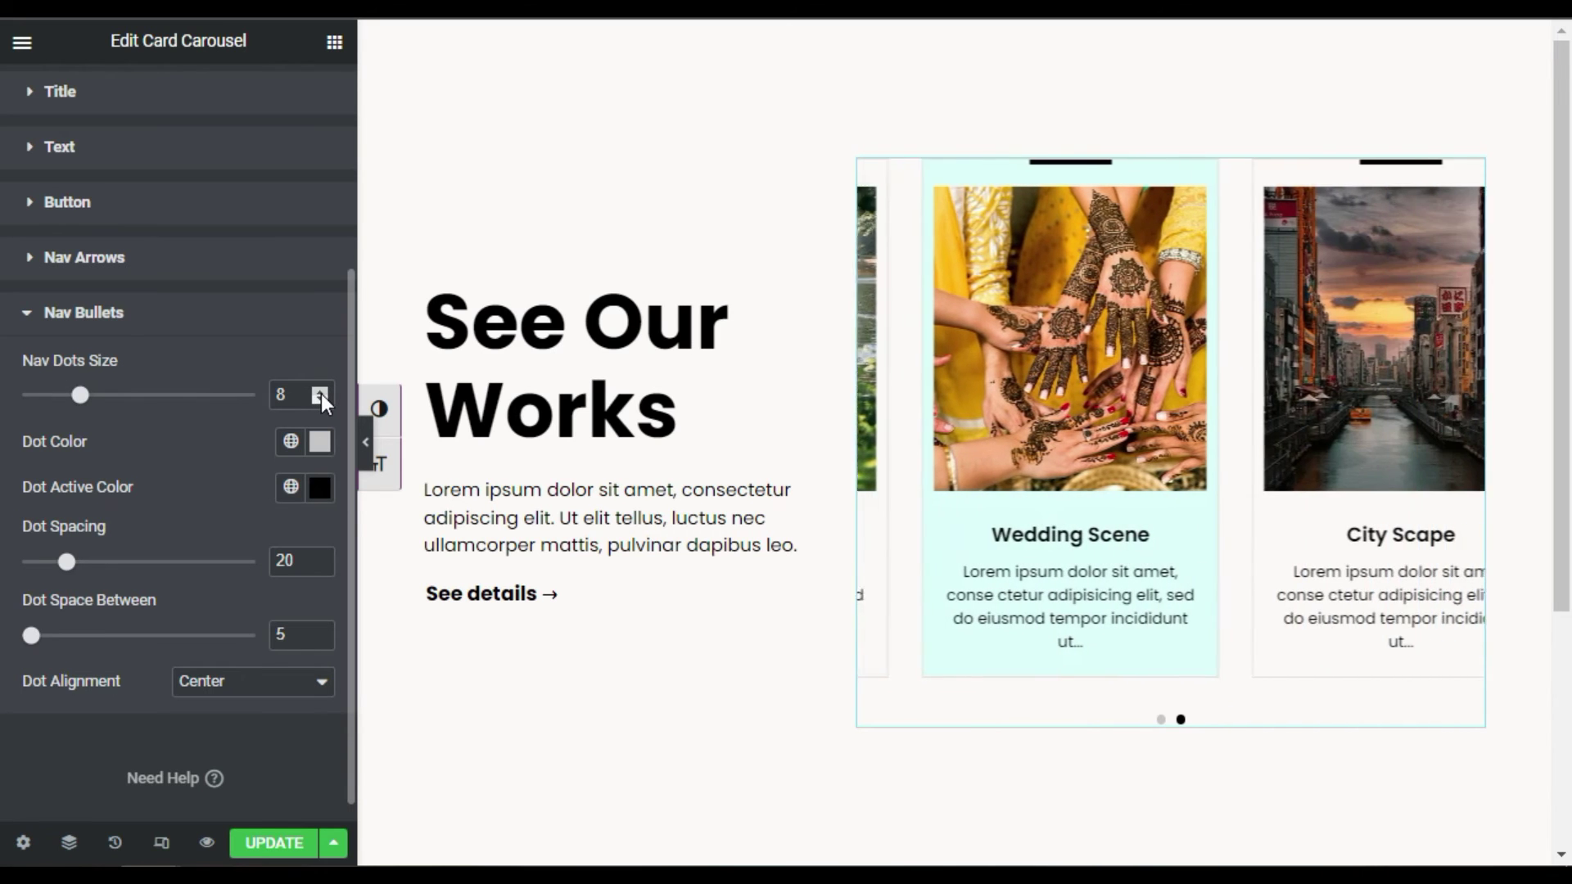
{"action": "left_click", "coordinate": [323, 389]}
{"action": "left_click", "coordinate": [323, 389]}
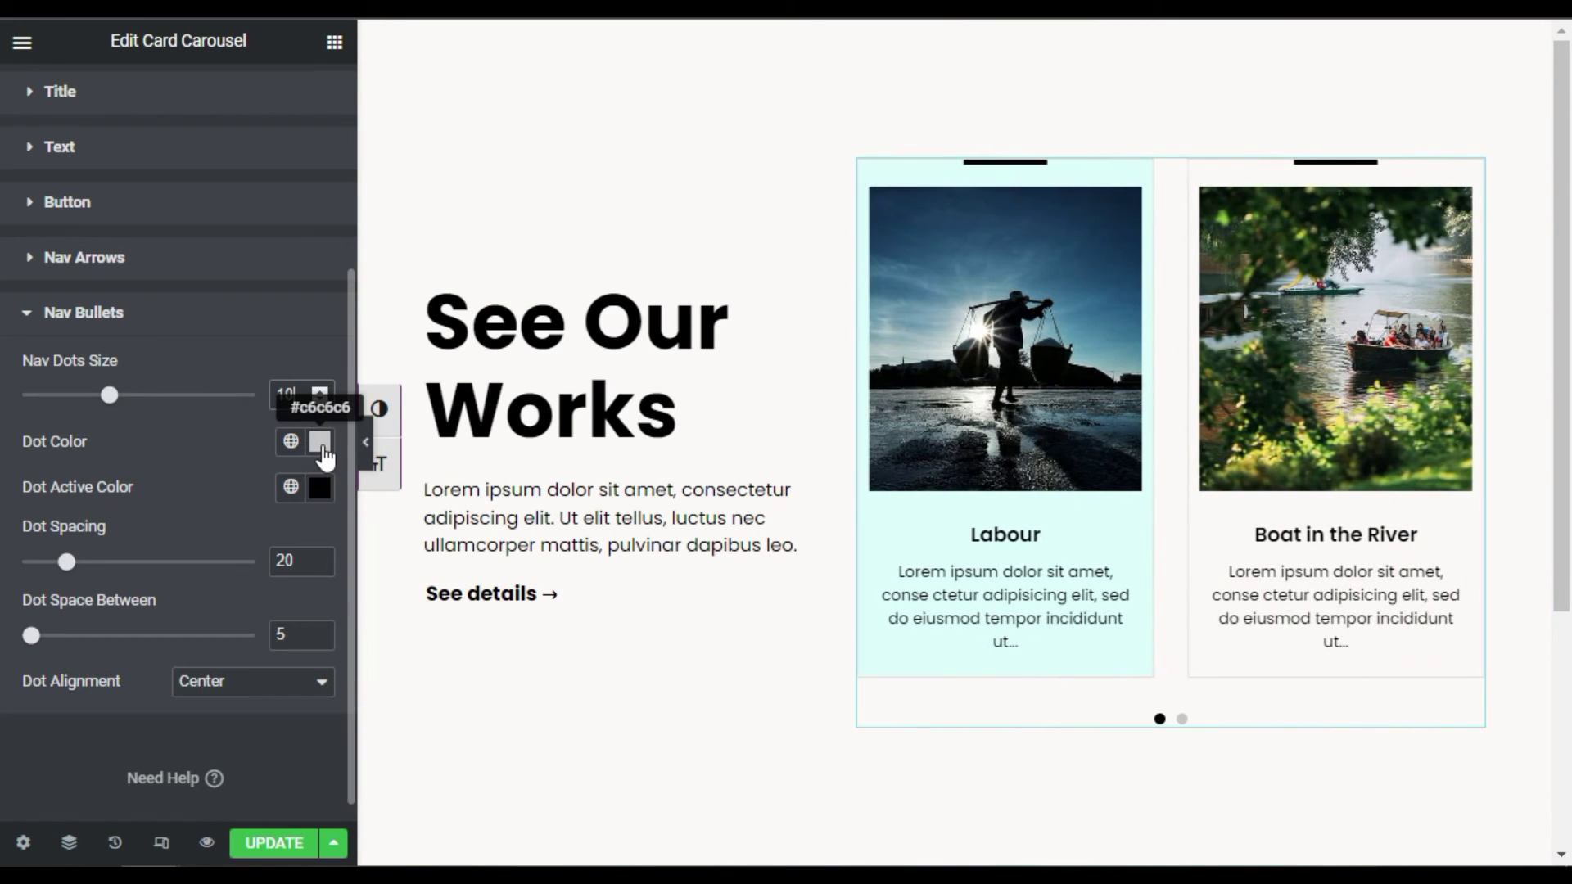
{"action": "left_click_drag", "start_coordinate": [43, 485], "coordinate": [154, 479]}
{"action": "left_click", "coordinate": [155, 484]}
Change the inactive nav dot colour from light grey to dark greyish brown #675A5A
{"action": "left_click", "coordinate": [316, 442]}
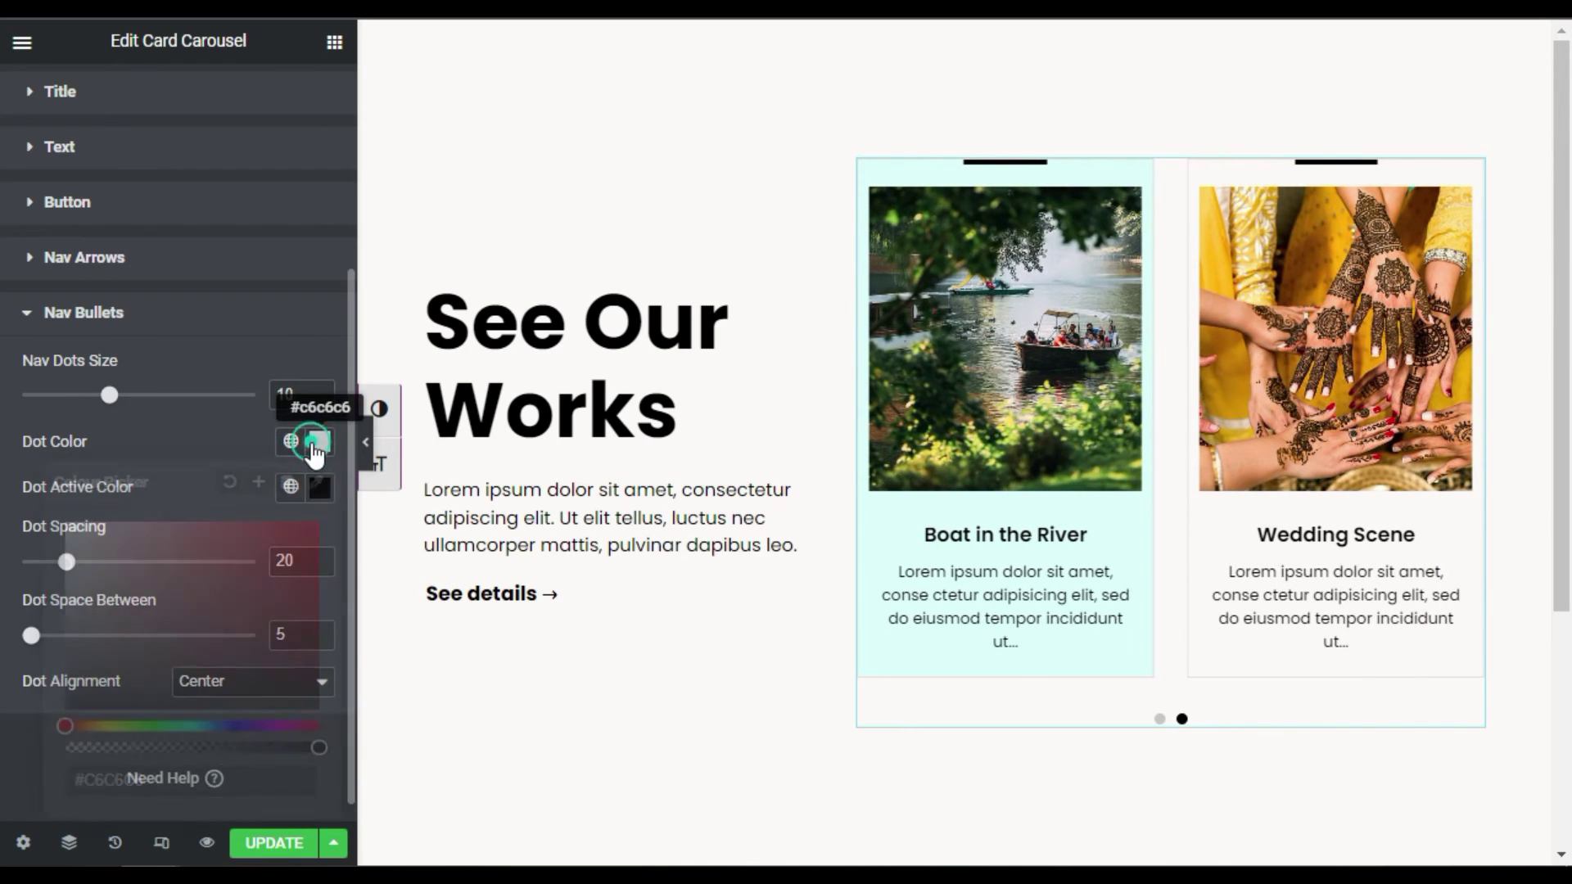
{"action": "left_click", "coordinate": [68, 598]}
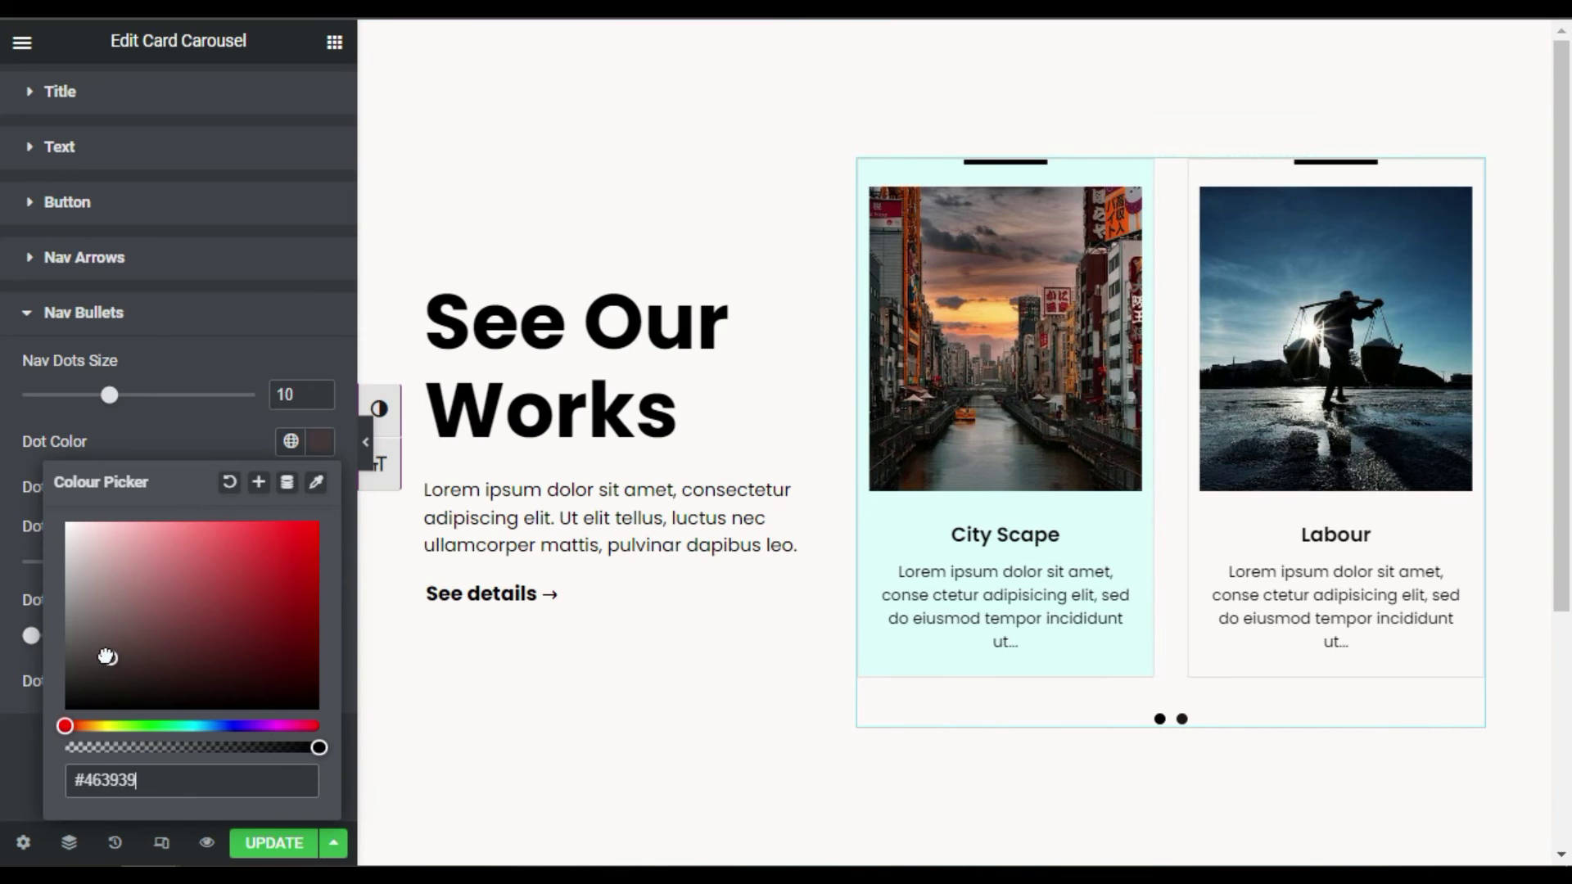
{"action": "left_click", "coordinate": [96, 634]}
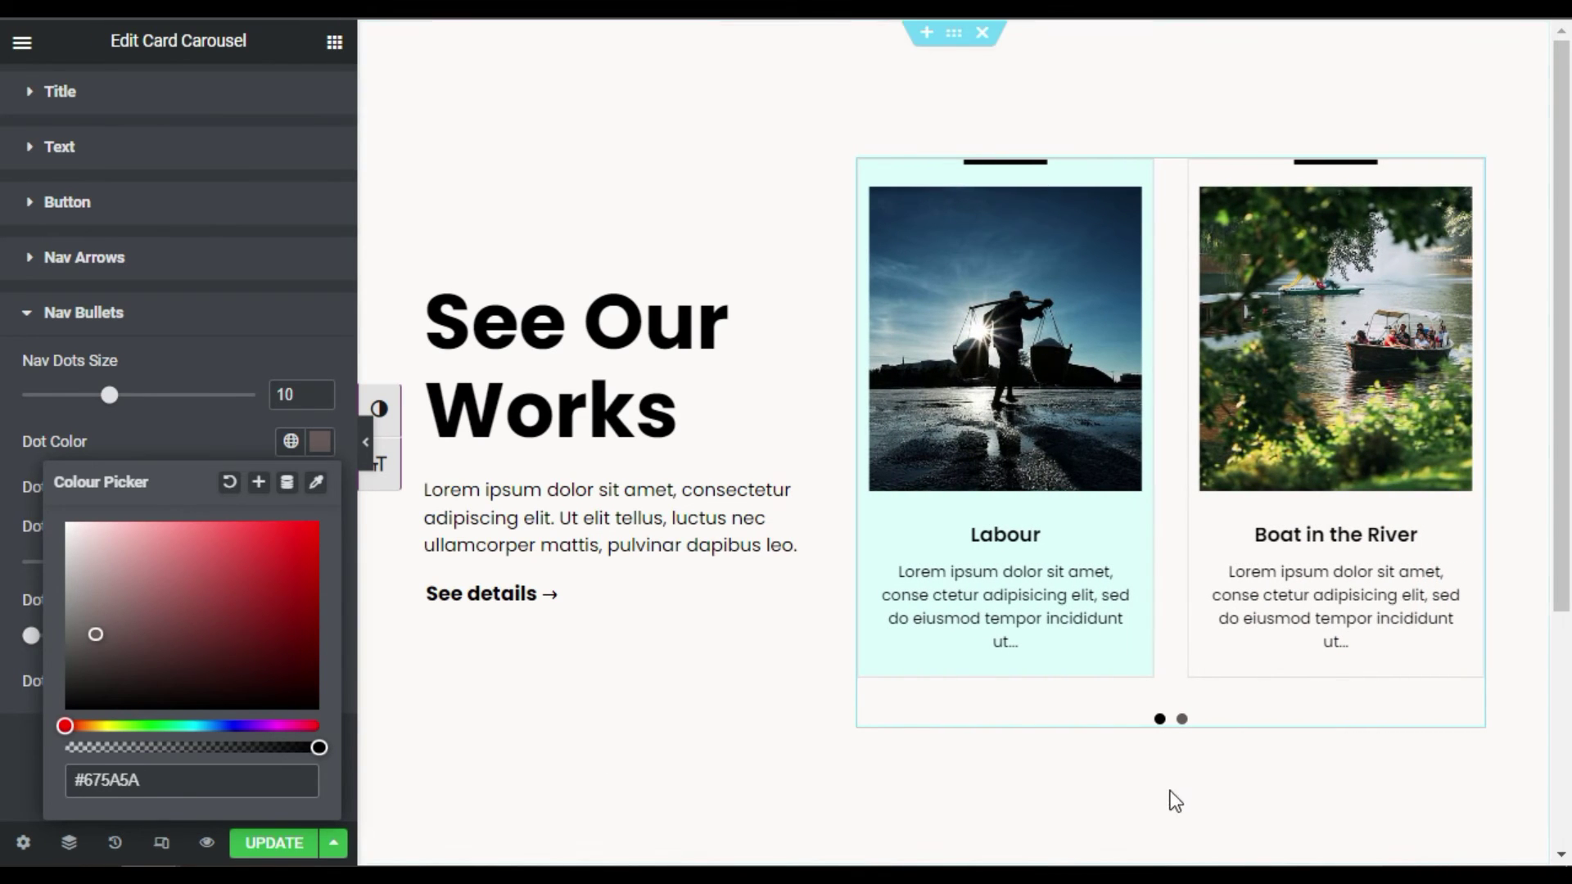
{"action": "left_click", "coordinate": [135, 439]}
{"action": "left_click", "coordinate": [312, 469]}
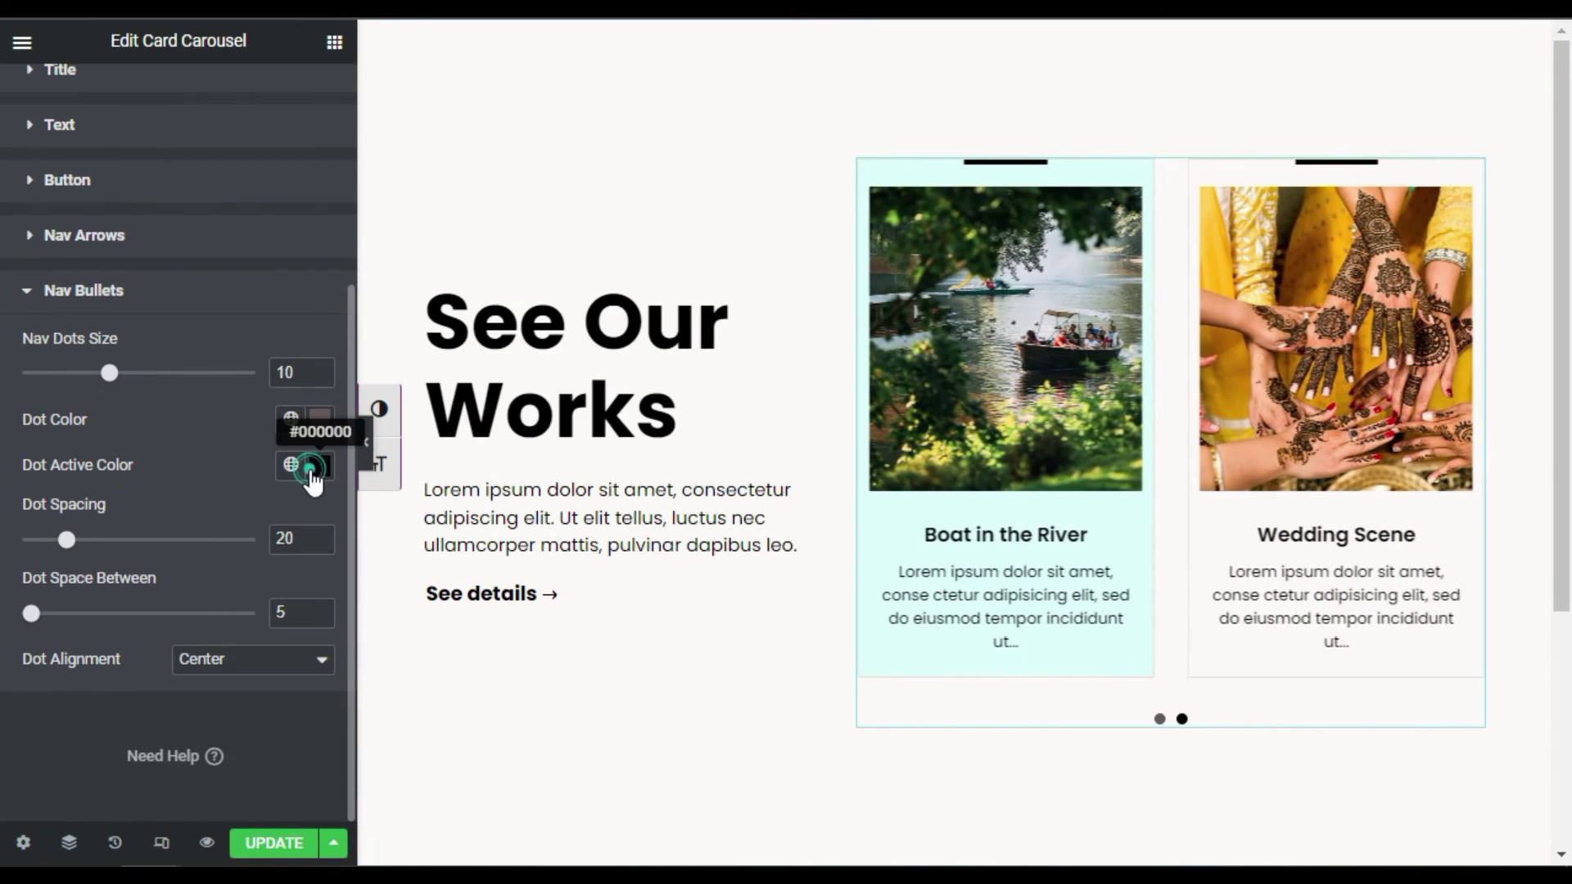
Set the nav dot spacing to 5 and keep Dot Alignment on Center
{"action": "left_click", "coordinate": [203, 450]}
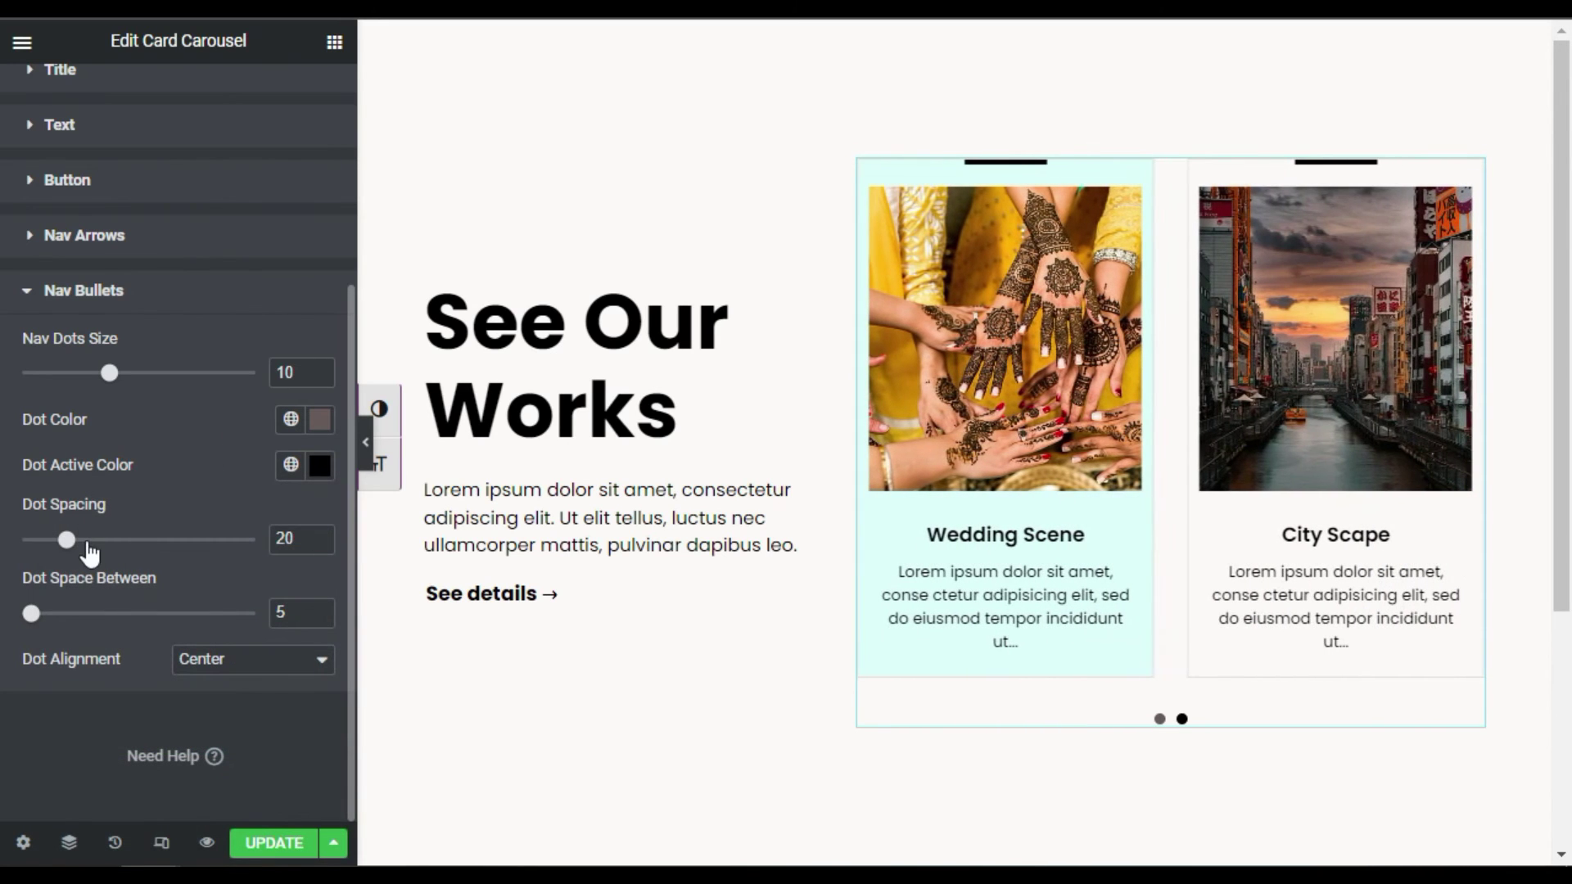
{"action": "left_click_drag", "start_coordinate": [66, 540], "coordinate": [24, 543]}
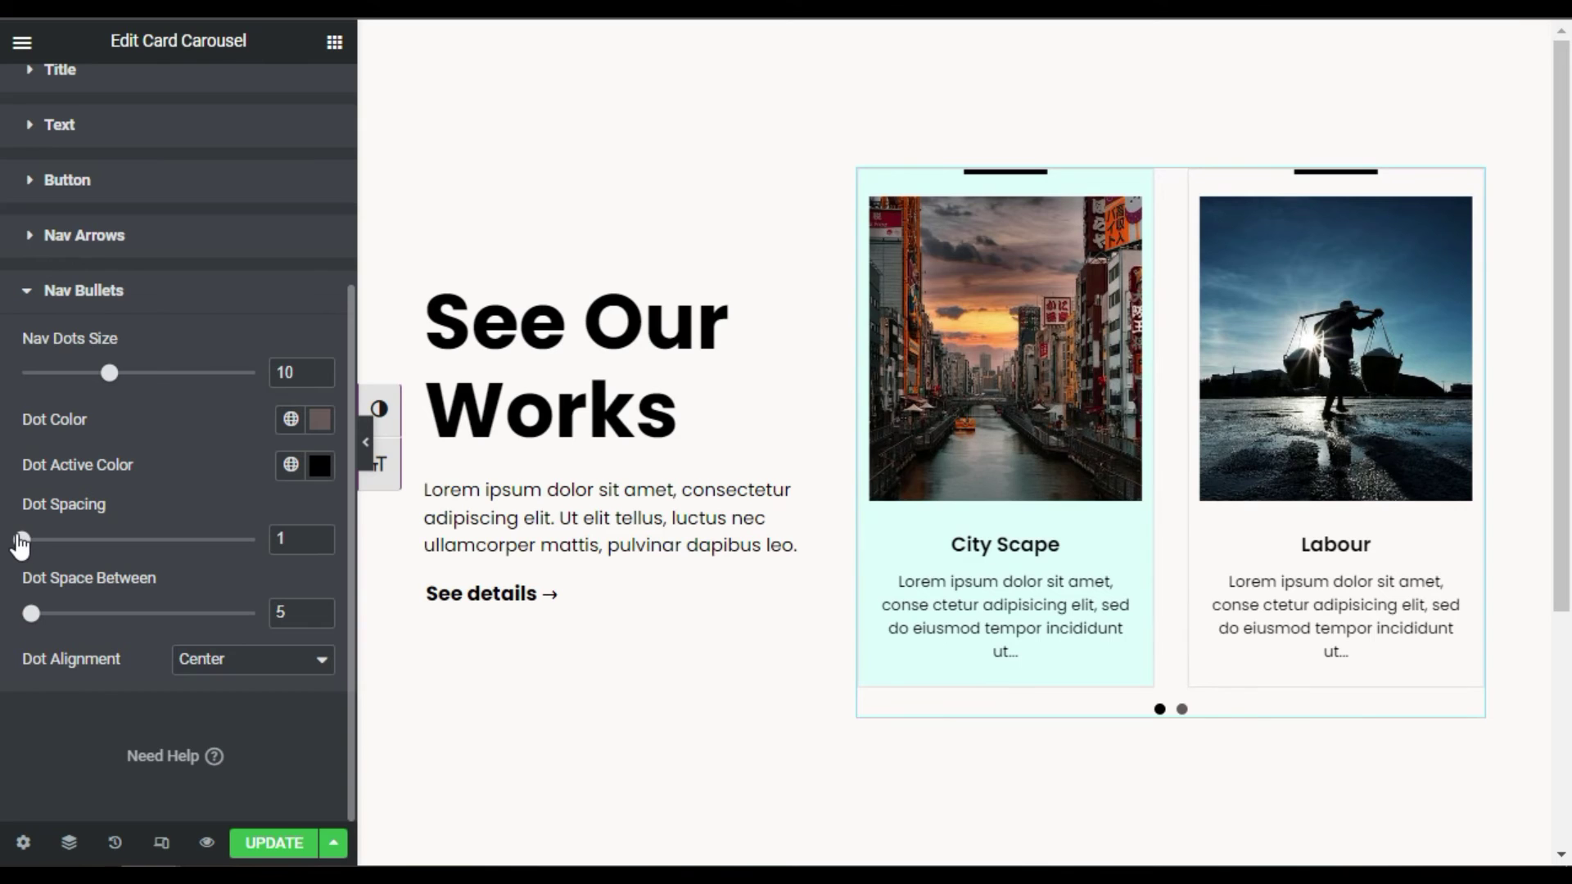
{"action": "double_click", "coordinate": [282, 538]}
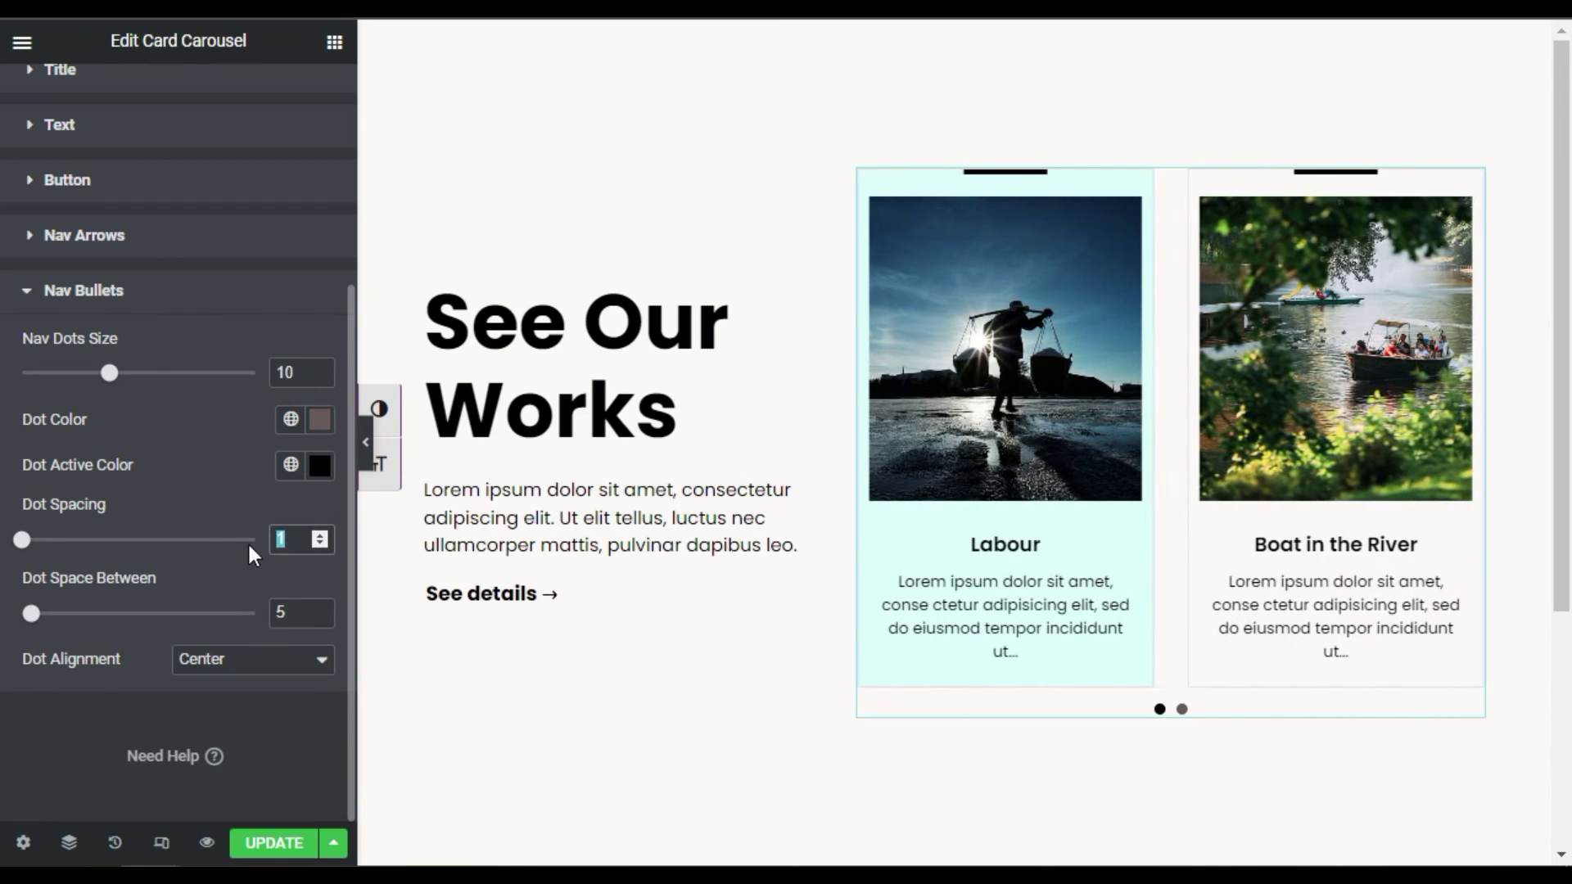
{"action": "type", "text": "5"}
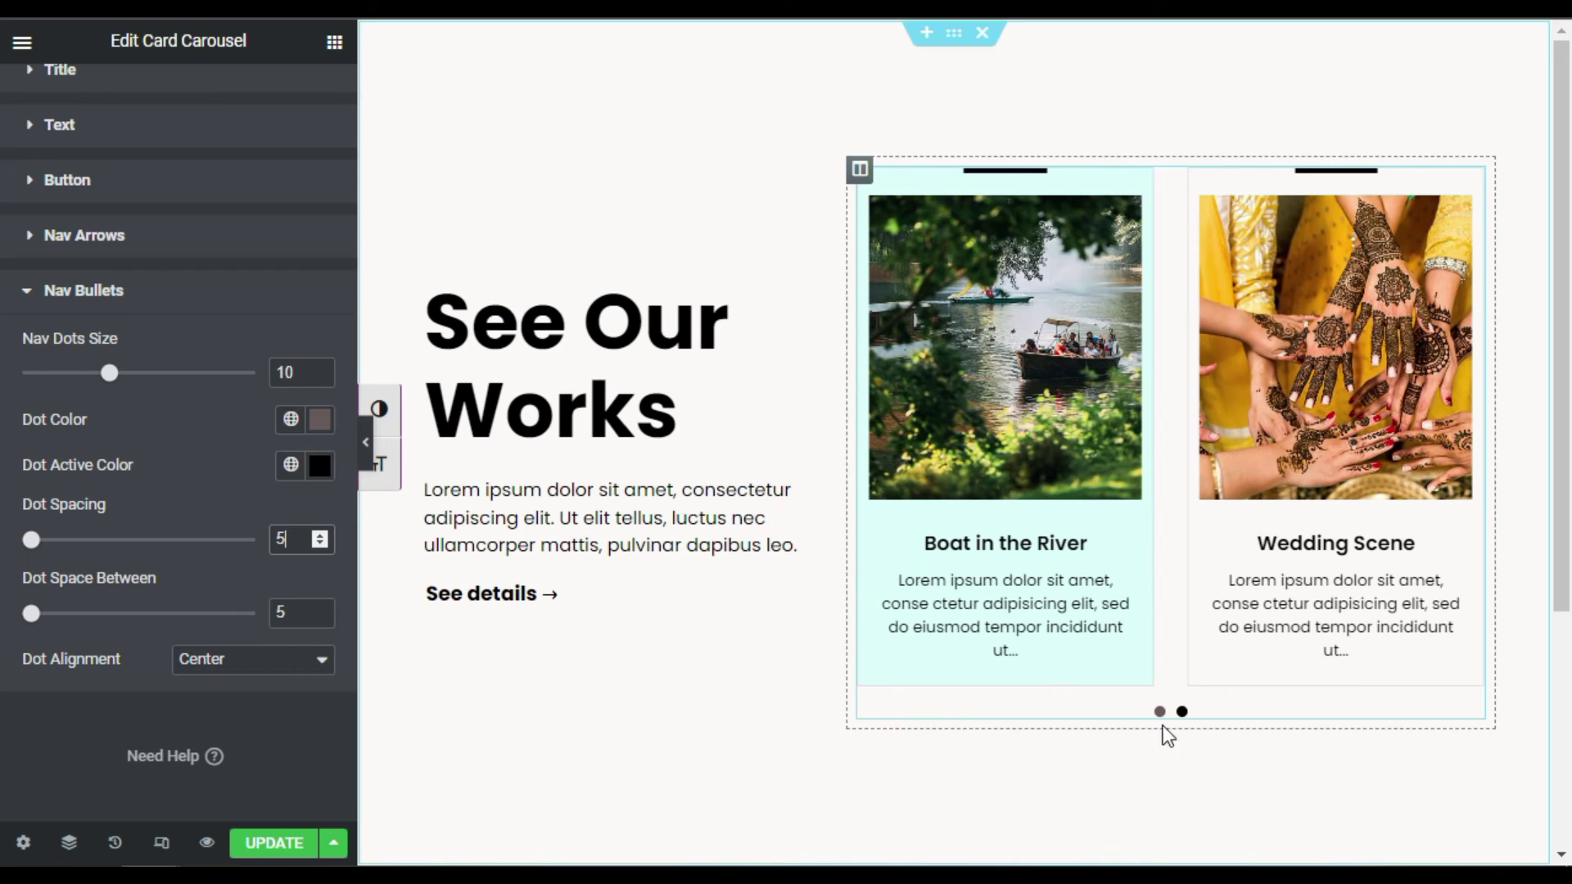
{"action": "left_click", "coordinate": [277, 664]}
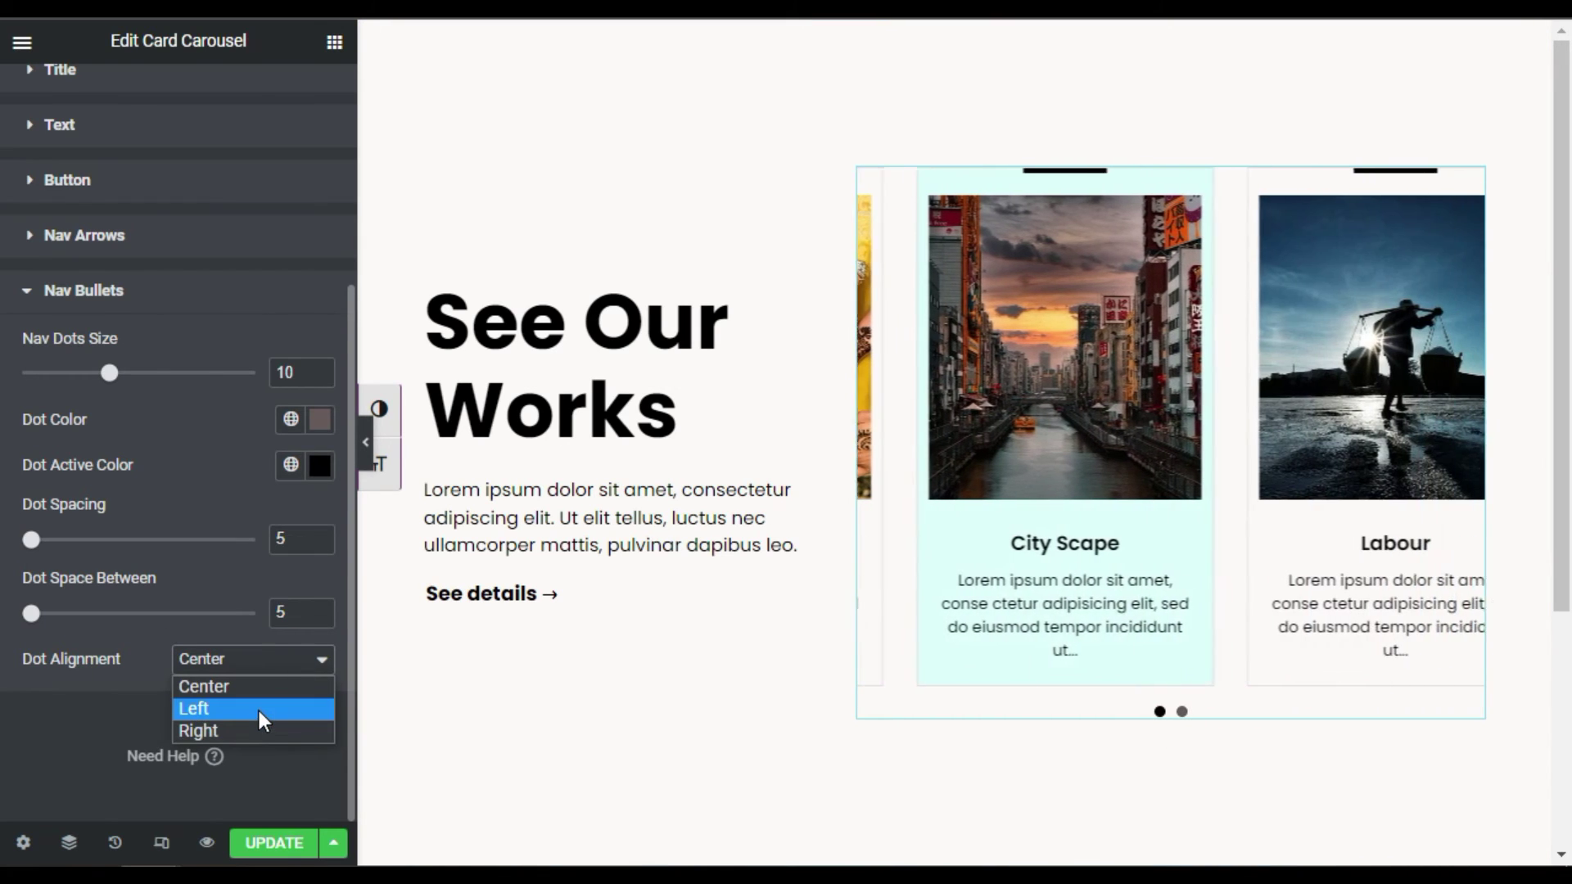
{"action": "left_click", "coordinate": [121, 665]}
{"action": "scroll", "coordinate": [156, 665], "scroll_direction": "up", "scroll_amount": 4}
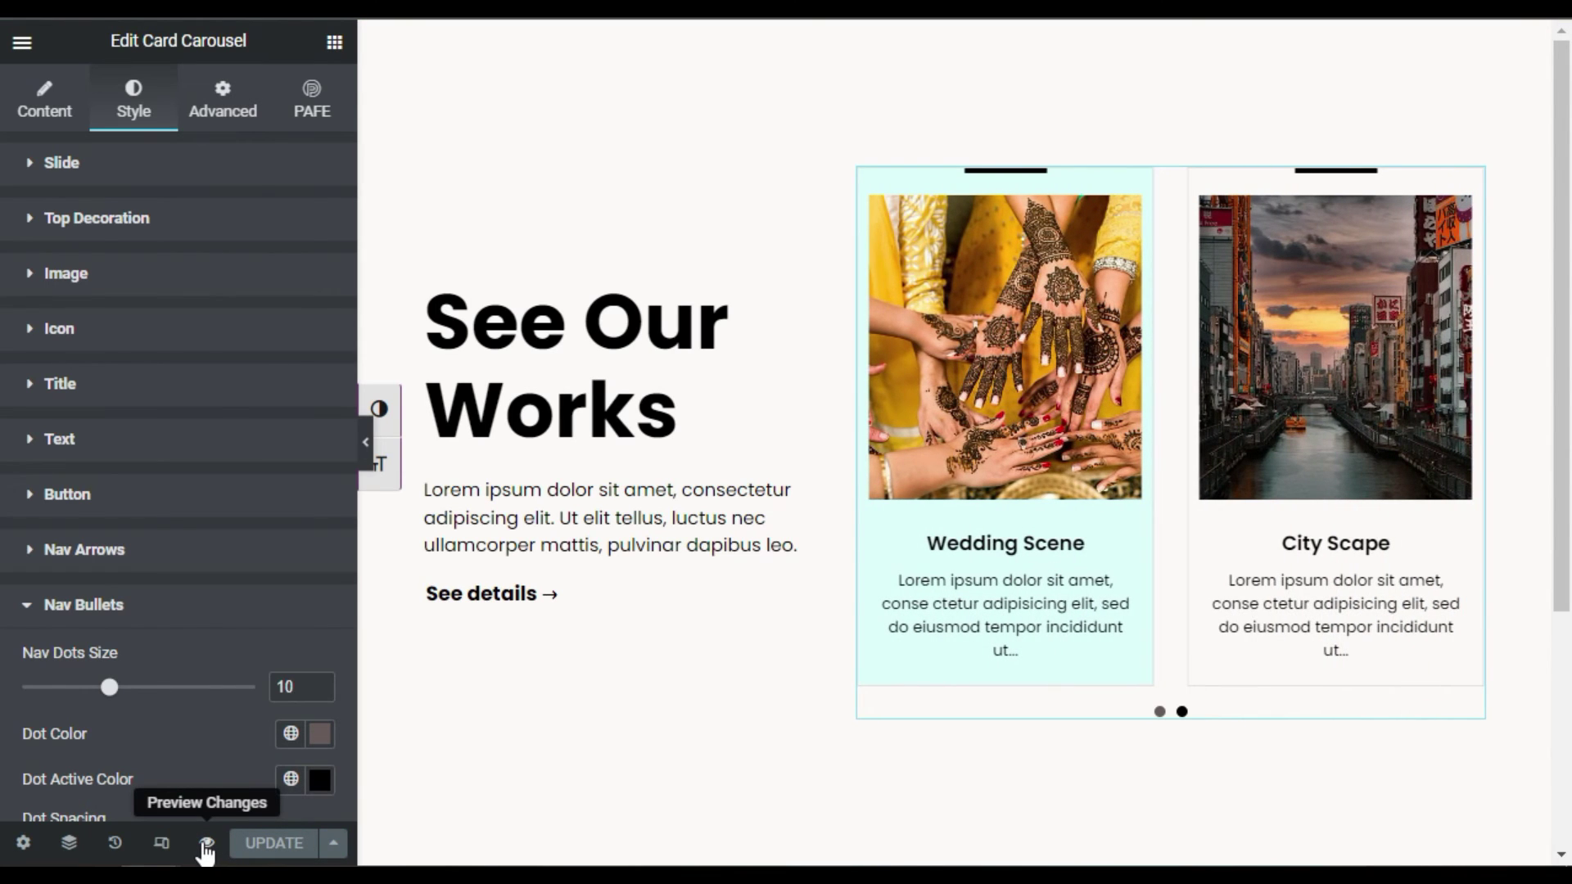
{"action": "left_click", "coordinate": [206, 843]}
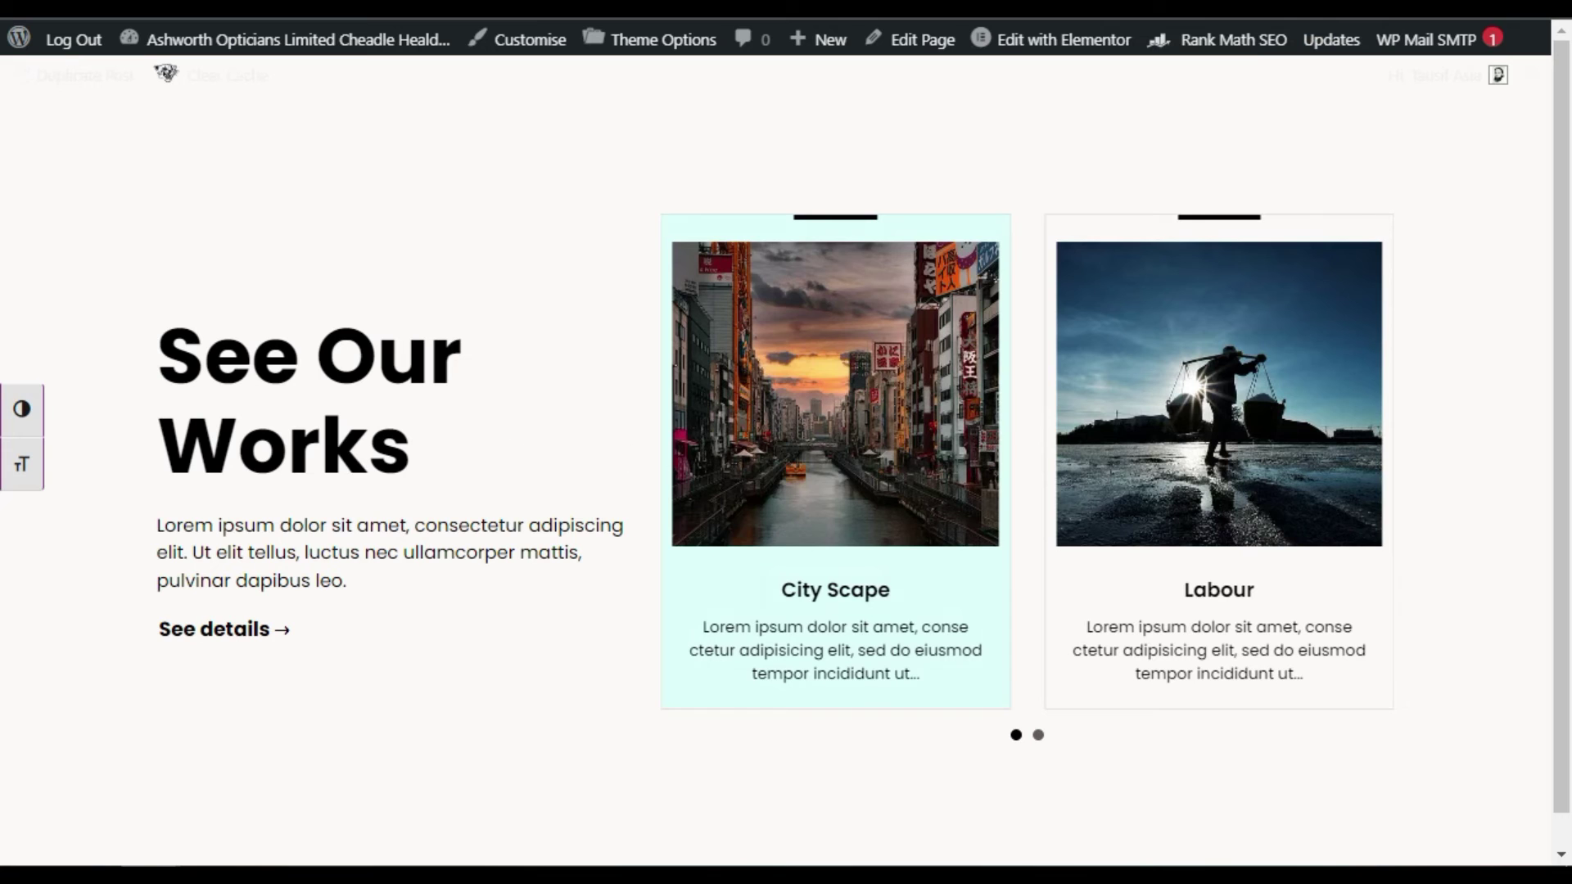
{"action": "scroll", "coordinate": [1113, 793], "scroll_direction": "down", "scroll_amount": 1}
{"action": "scroll", "coordinate": [1112, 779], "scroll_direction": "up", "scroll_amount": 1}
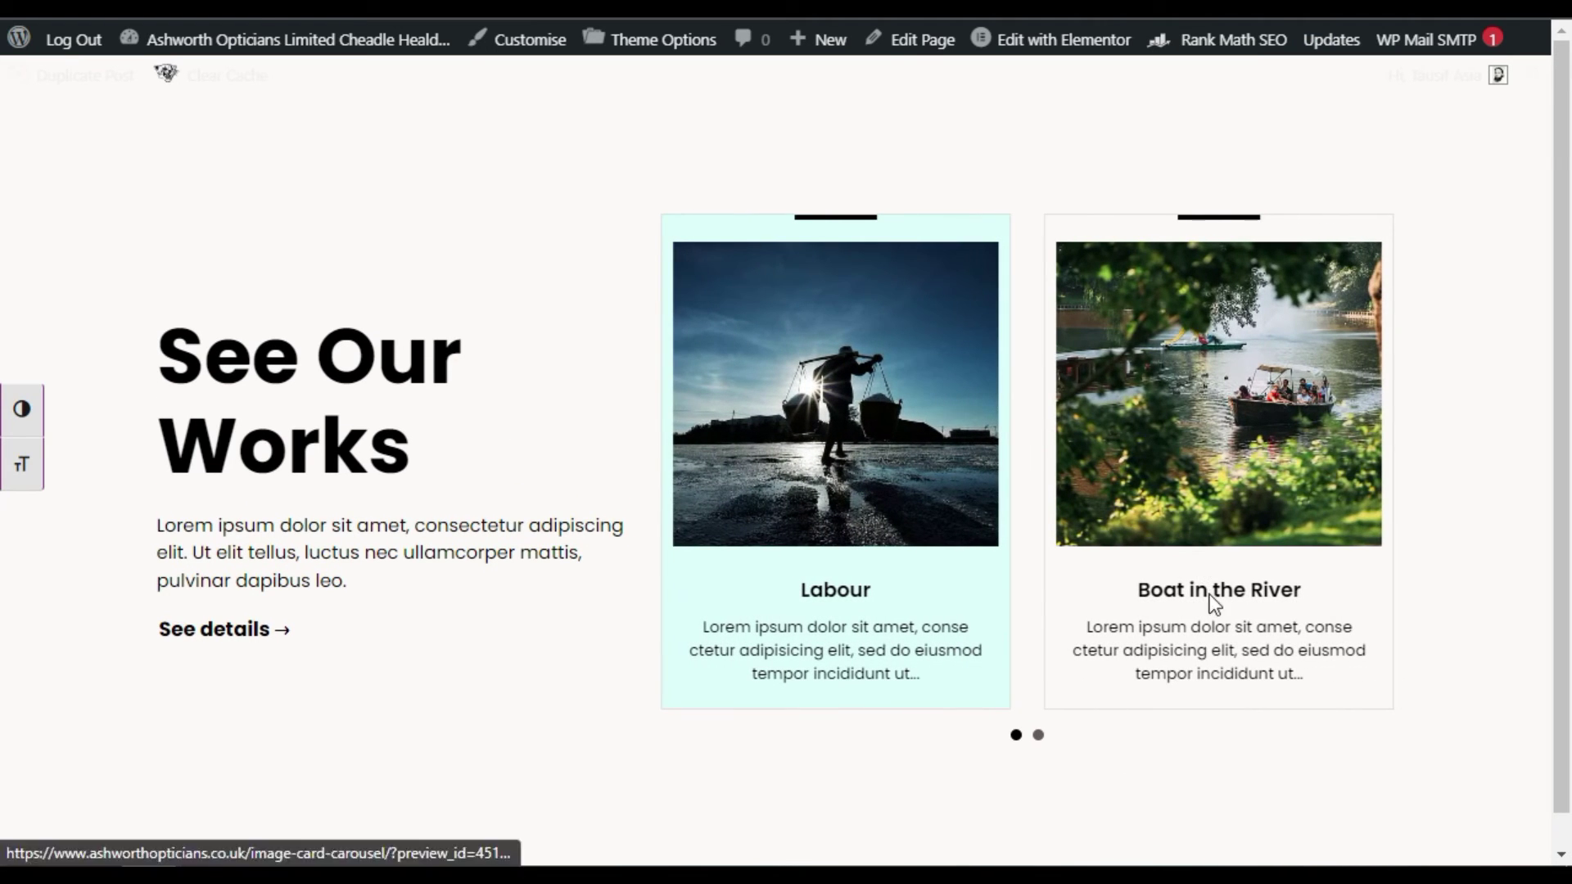
{"action": "left_click_drag", "start_coordinate": [1265, 626], "coordinate": [1190, 624]}
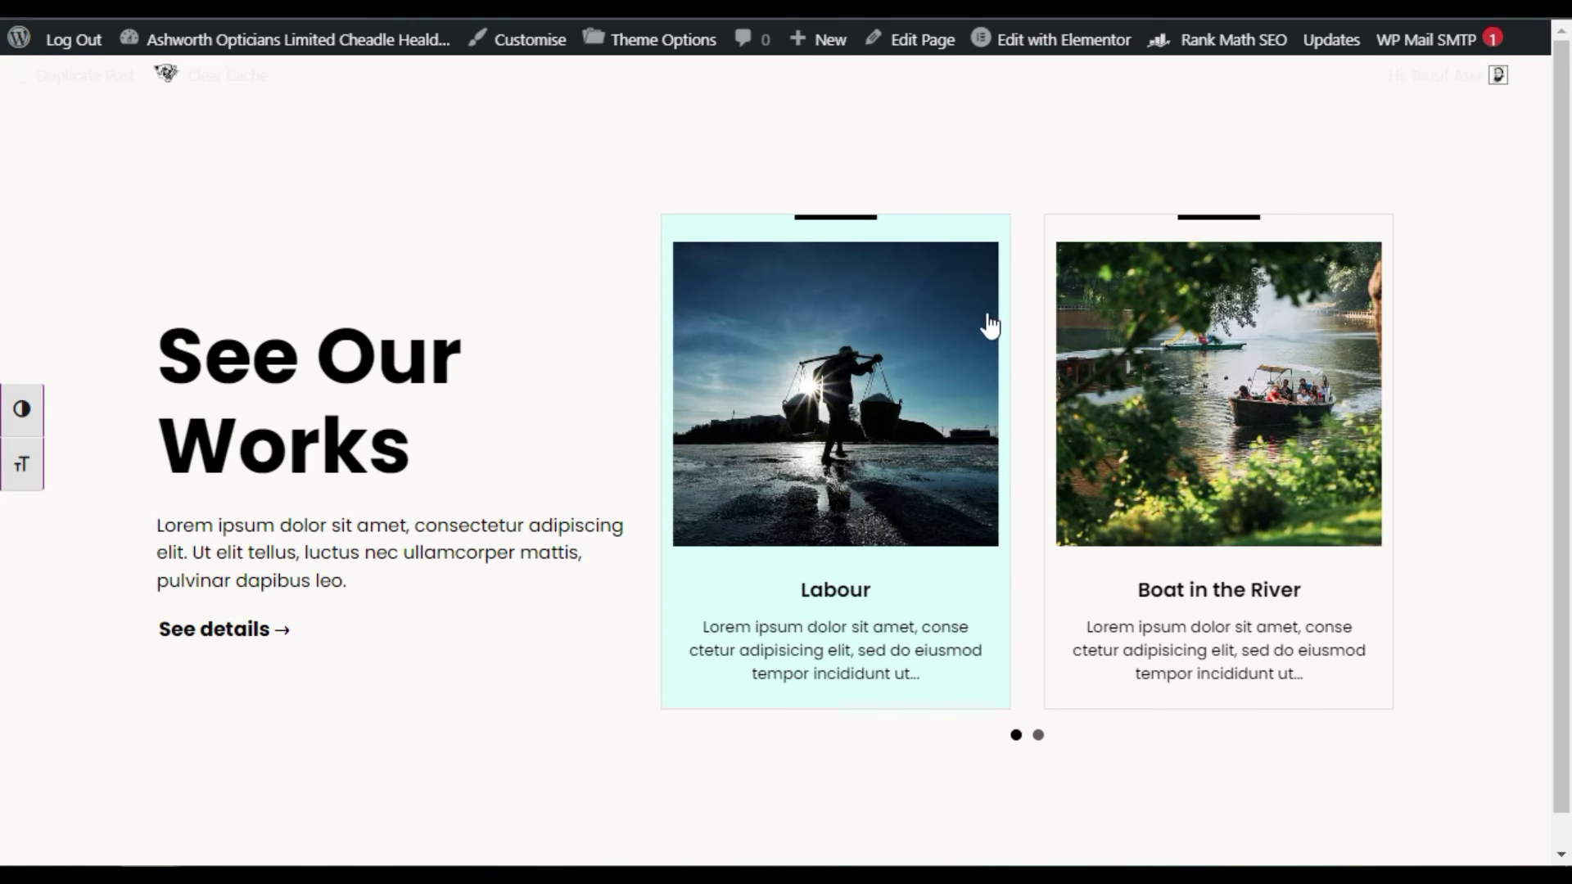
{"action": "left_click", "coordinate": [1065, 39]}
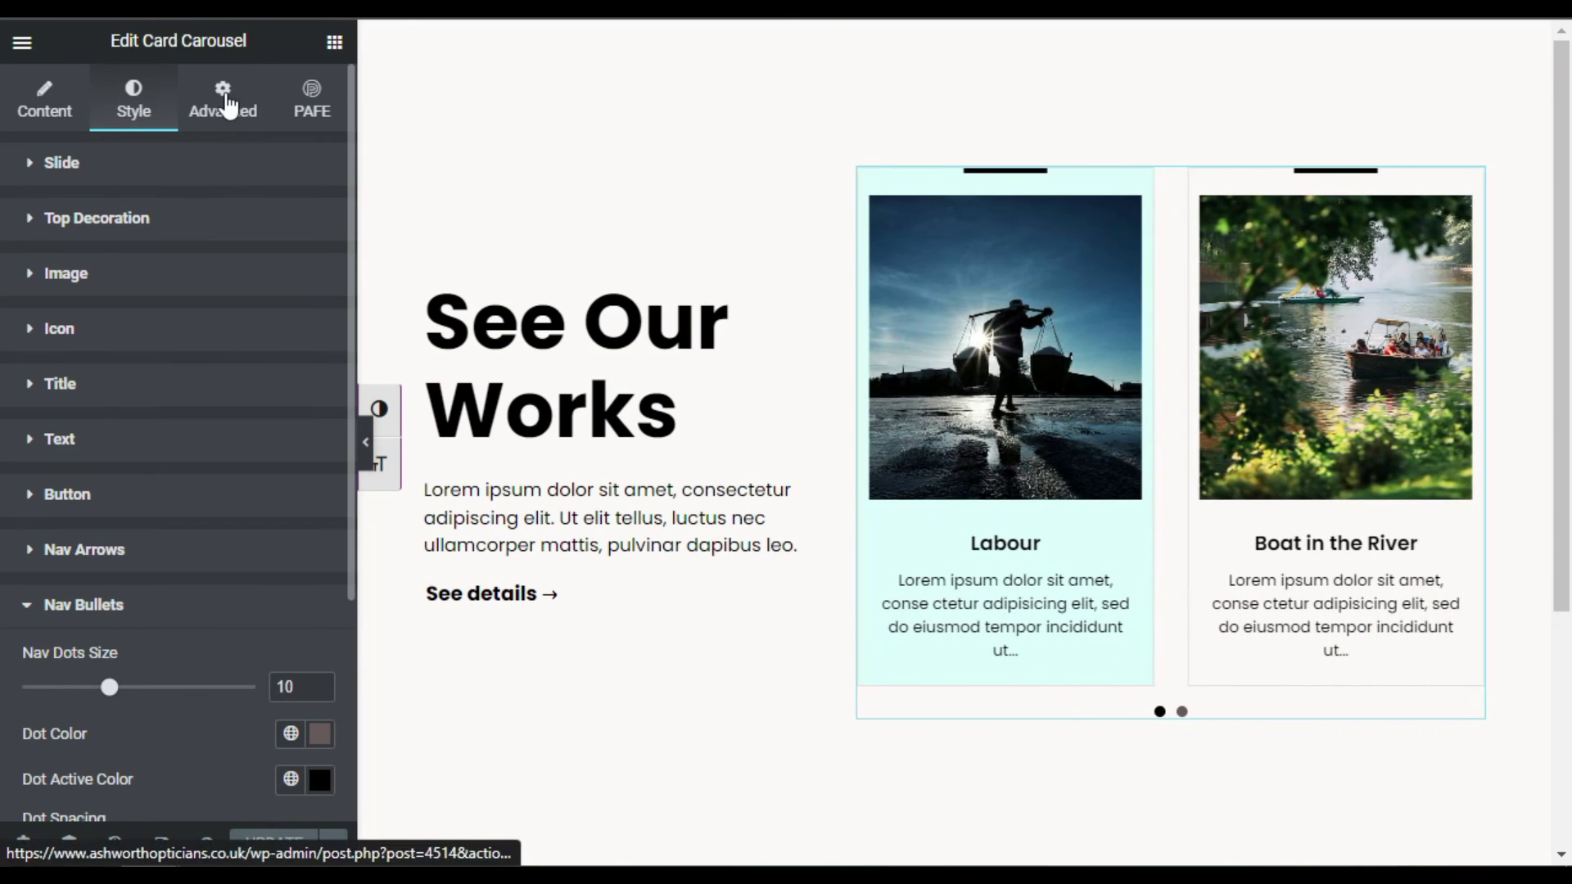
Give the carousel a Fade In entrance animation under Motion Effects, then update and preview the page
{"action": "left_click", "coordinate": [224, 99]}
{"action": "scroll", "coordinate": [125, 636], "scroll_direction": "down", "scroll_amount": 2}
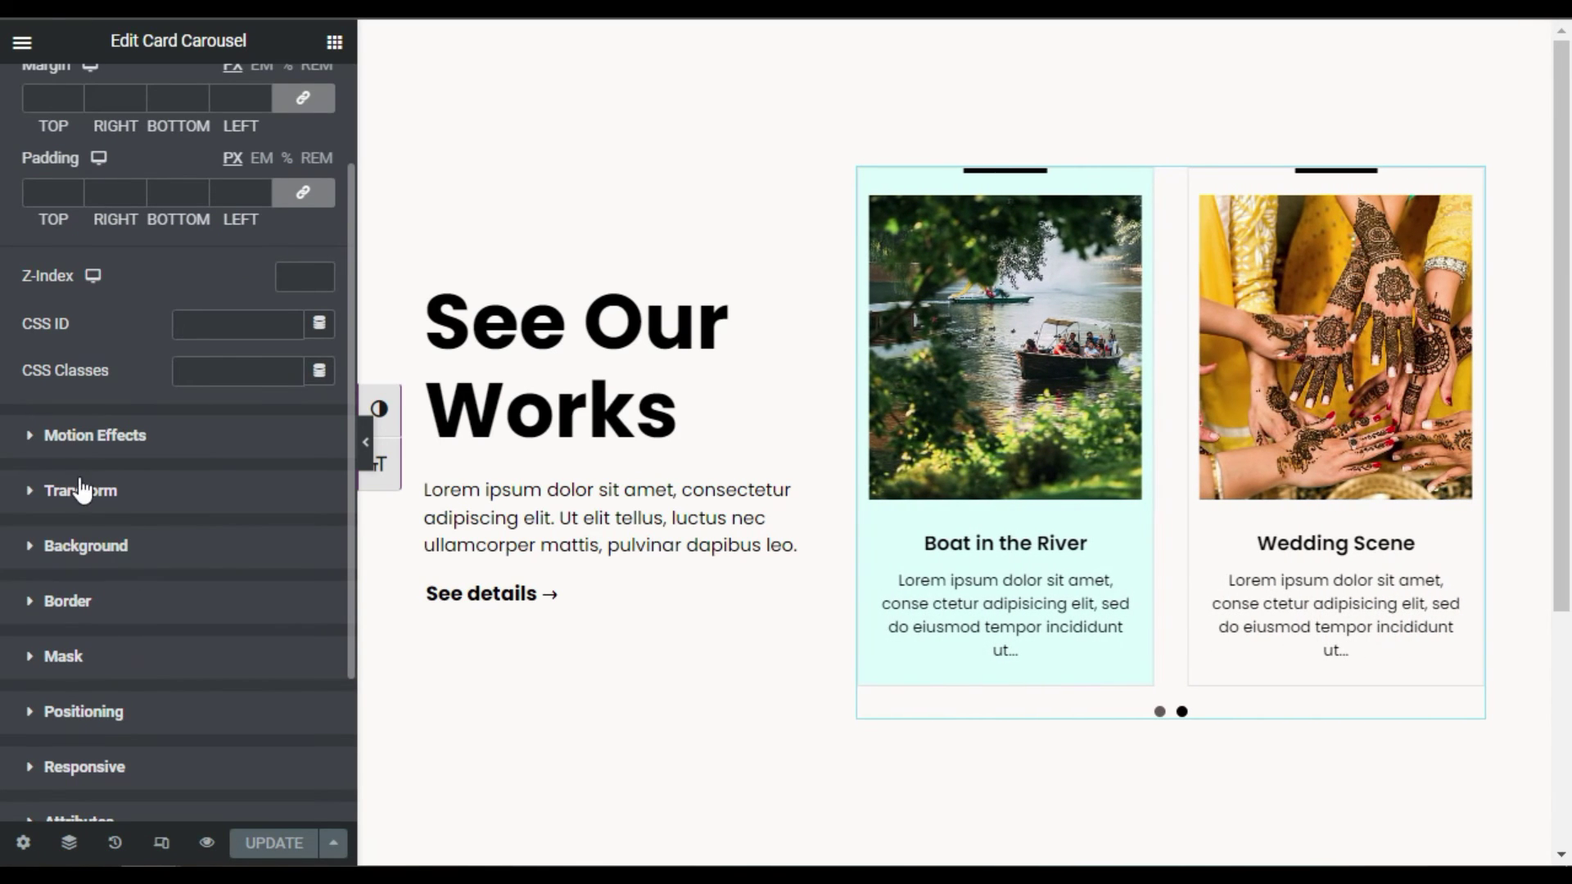
{"action": "left_click", "coordinate": [164, 434]}
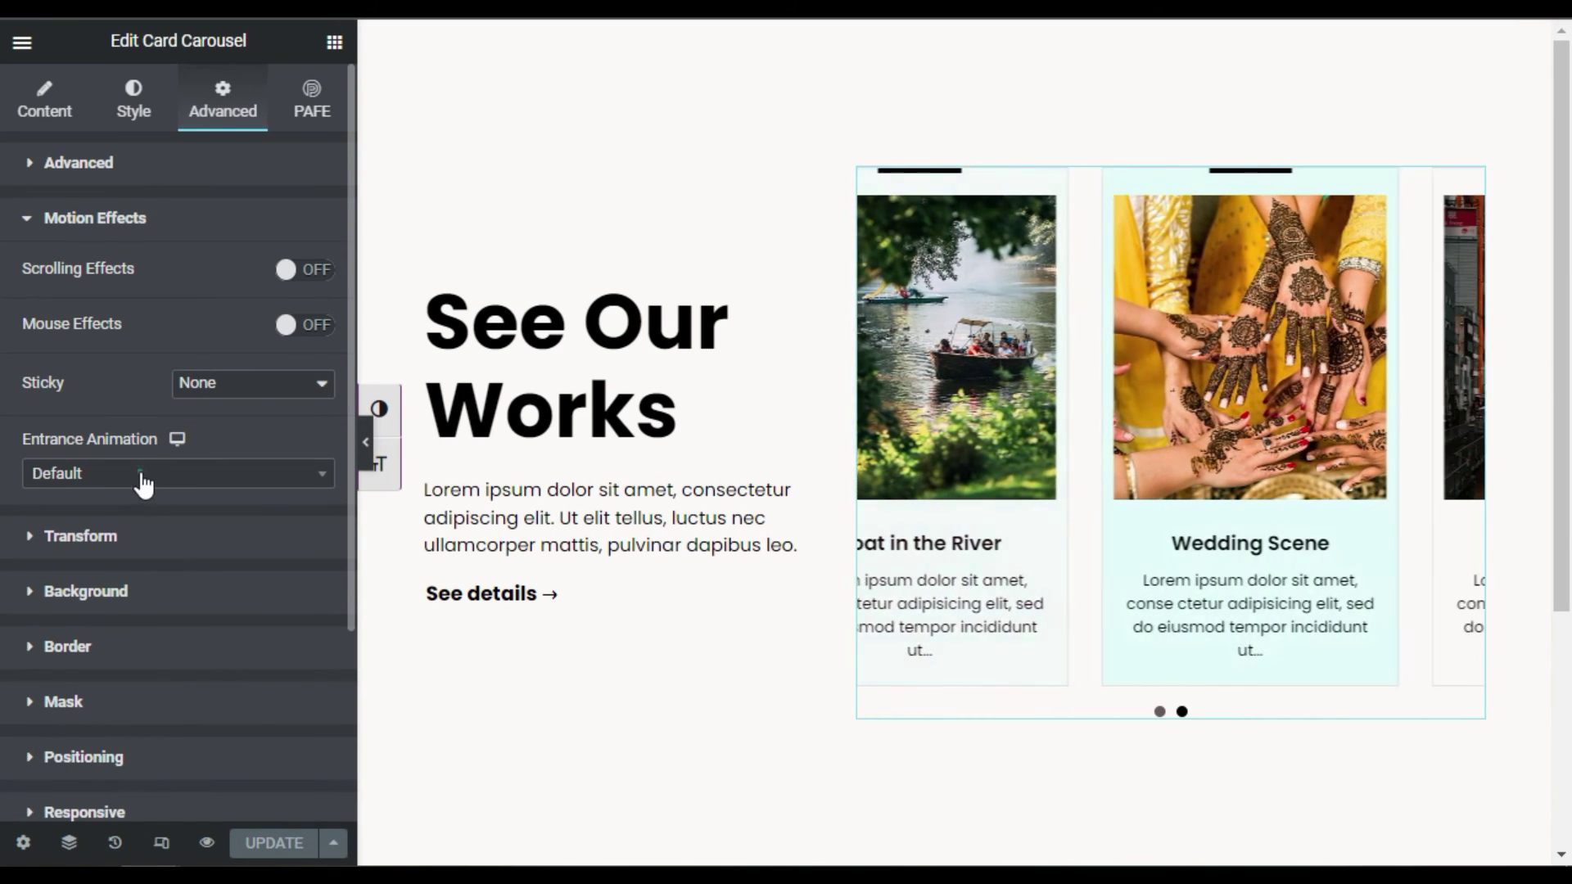
{"action": "left_click", "coordinate": [144, 483]}
{"action": "left_click", "coordinate": [115, 605]}
{"action": "left_click", "coordinate": [269, 843]}
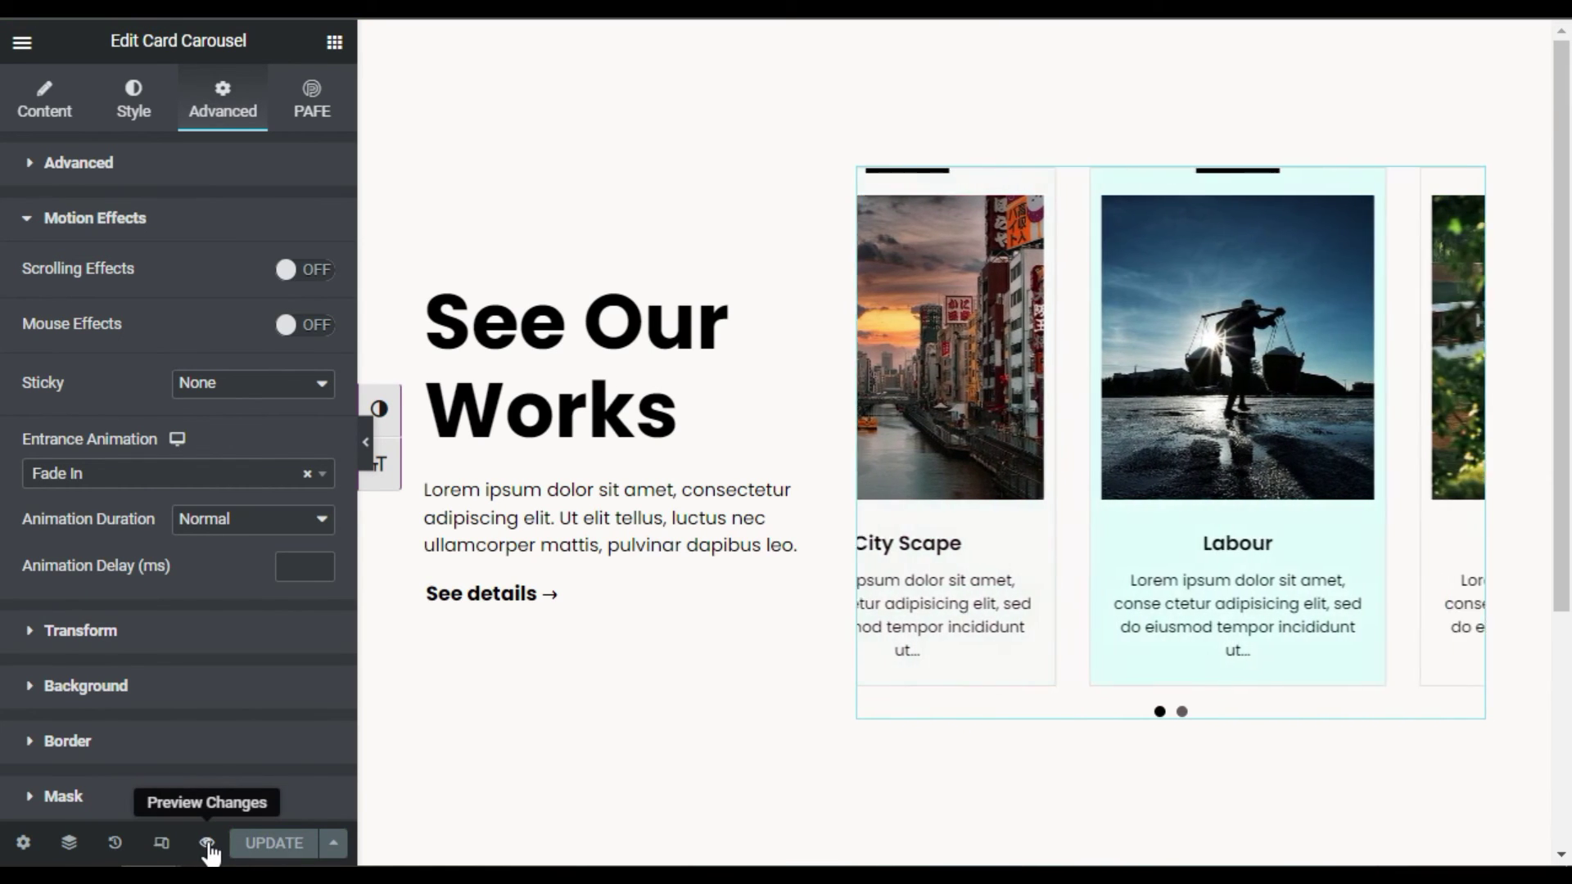
{"action": "left_click", "coordinate": [208, 844]}
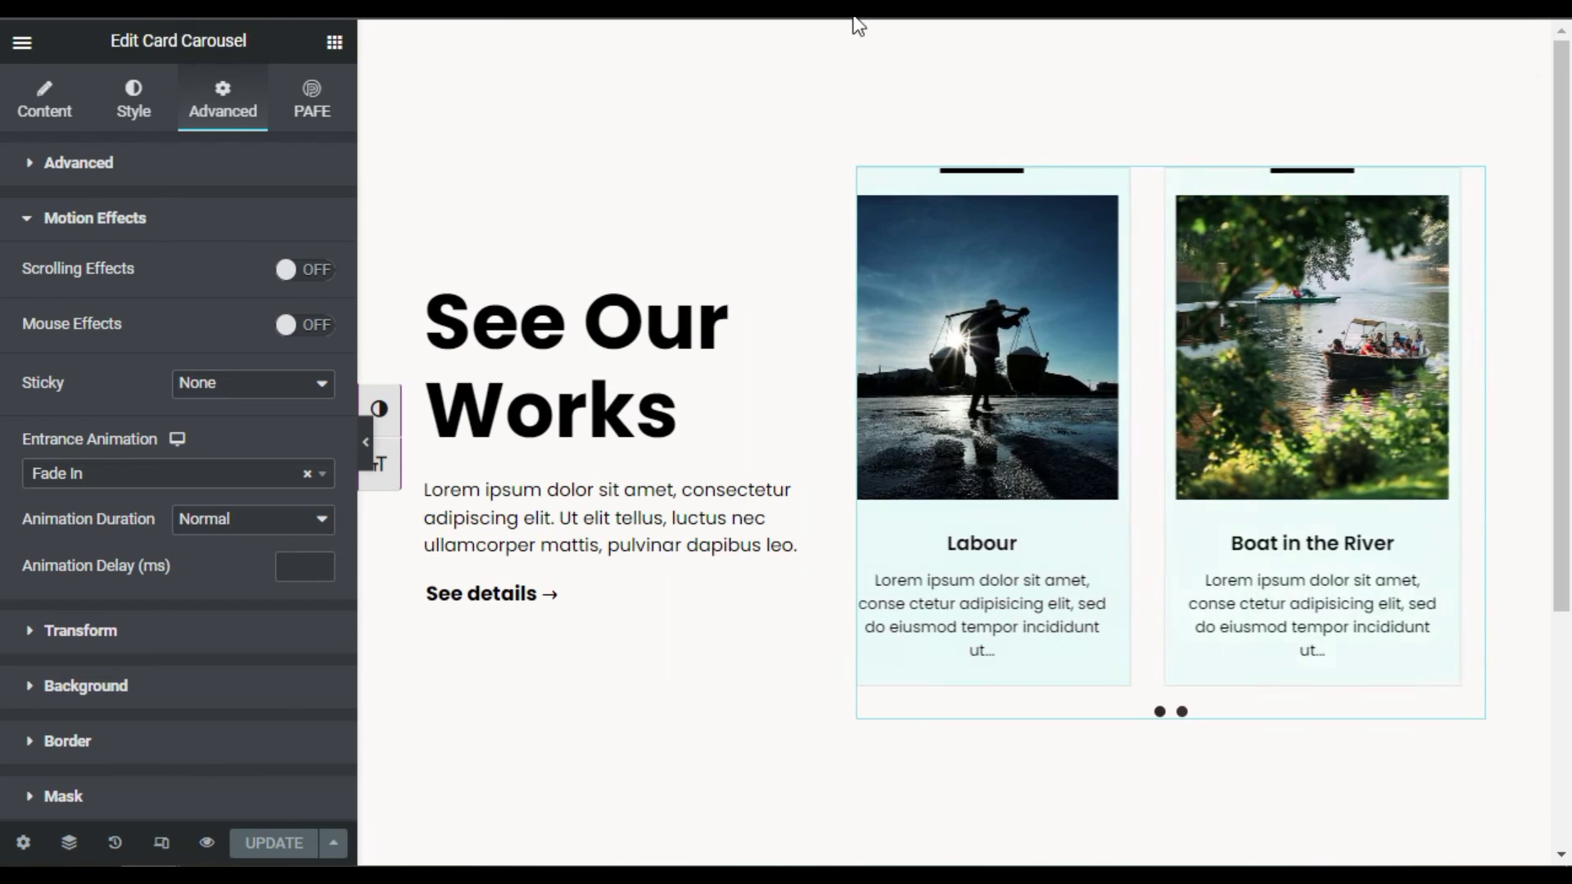
Switch the editor's responsive preview to tablet width
{"action": "left_click", "coordinate": [162, 844]}
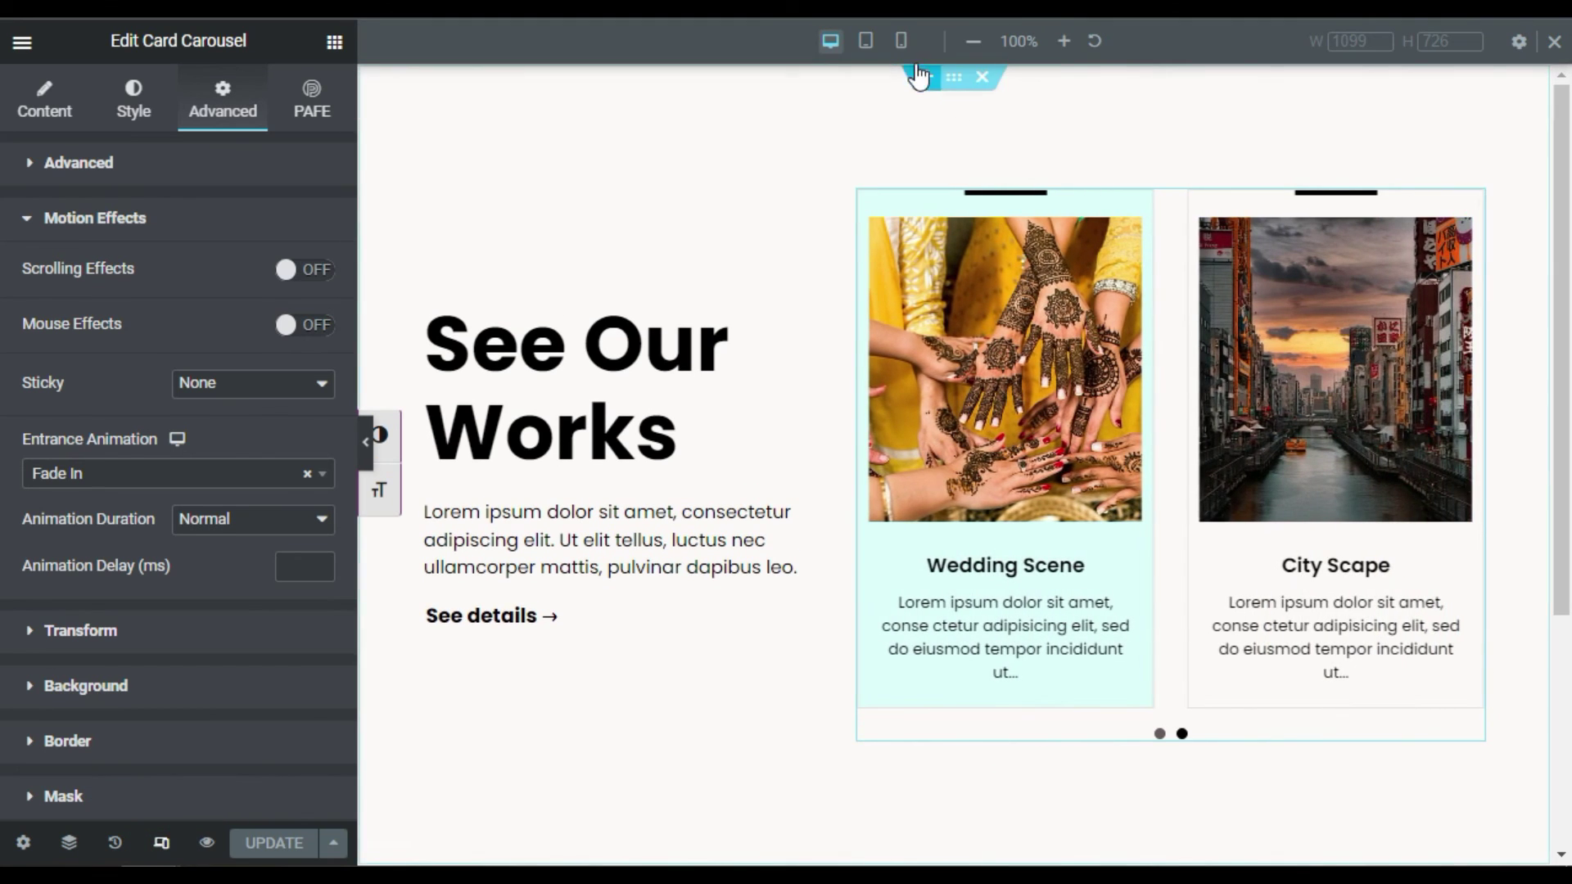
{"action": "left_click", "coordinate": [864, 49]}
{"action": "scroll", "coordinate": [971, 653], "scroll_direction": "down", "scroll_amount": 2}
{"action": "scroll", "coordinate": [970, 652], "scroll_direction": "up", "scroll_amount": 2}
{"action": "scroll", "coordinate": [1009, 606], "scroll_direction": "down", "scroll_amount": 5}
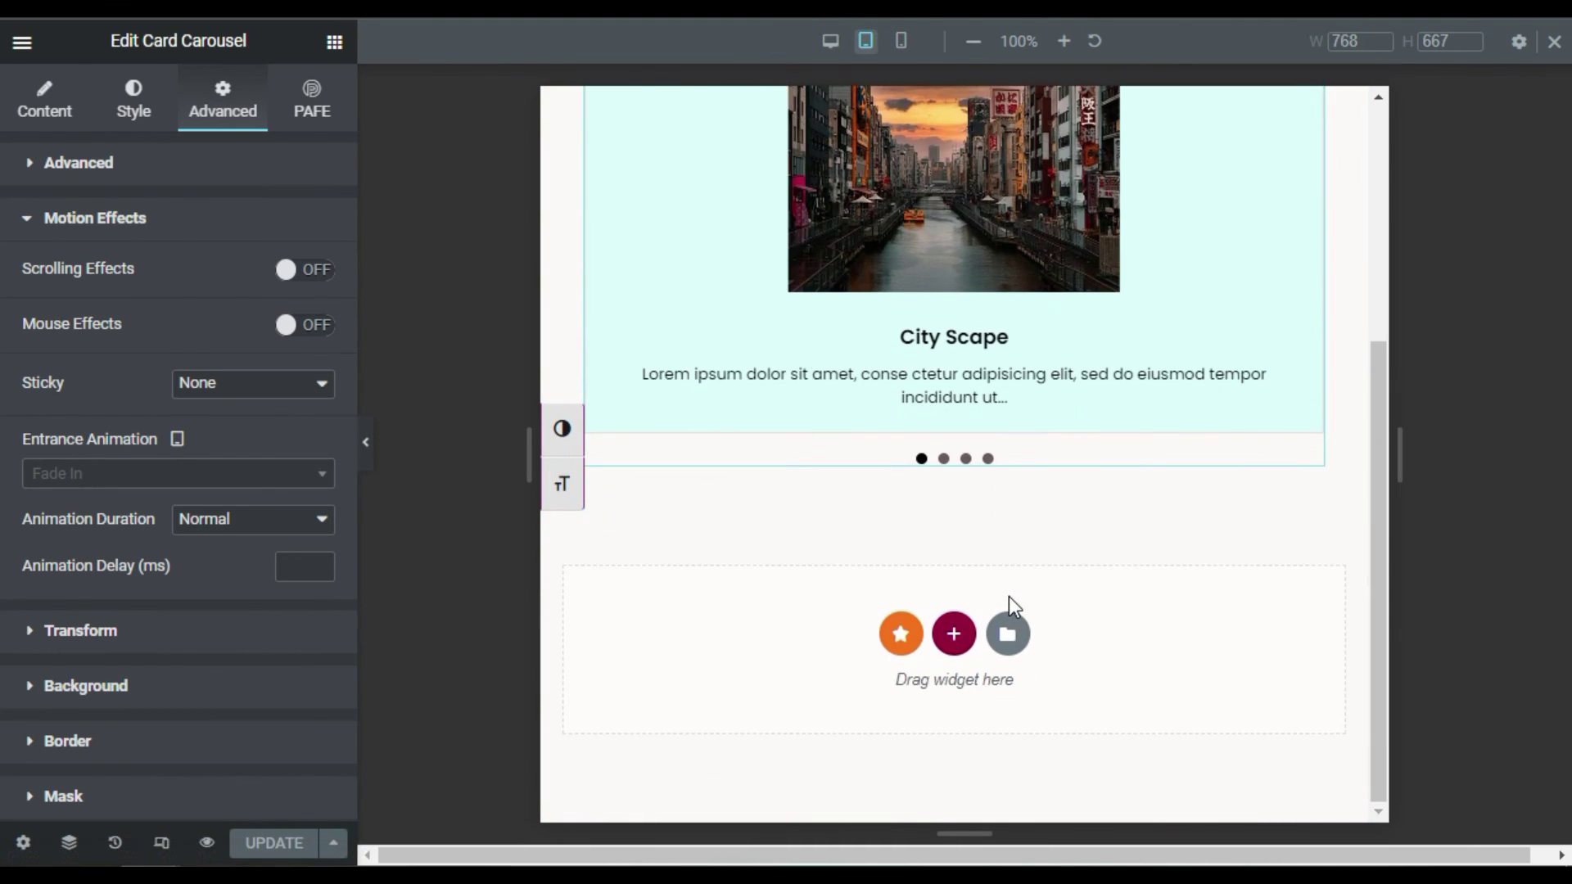
{"action": "scroll", "coordinate": [1010, 604], "scroll_direction": "up", "scroll_amount": 5}
Set the carousel's tablet Number of items to 2 and check the tablet layout
{"action": "left_click", "coordinate": [57, 105]}
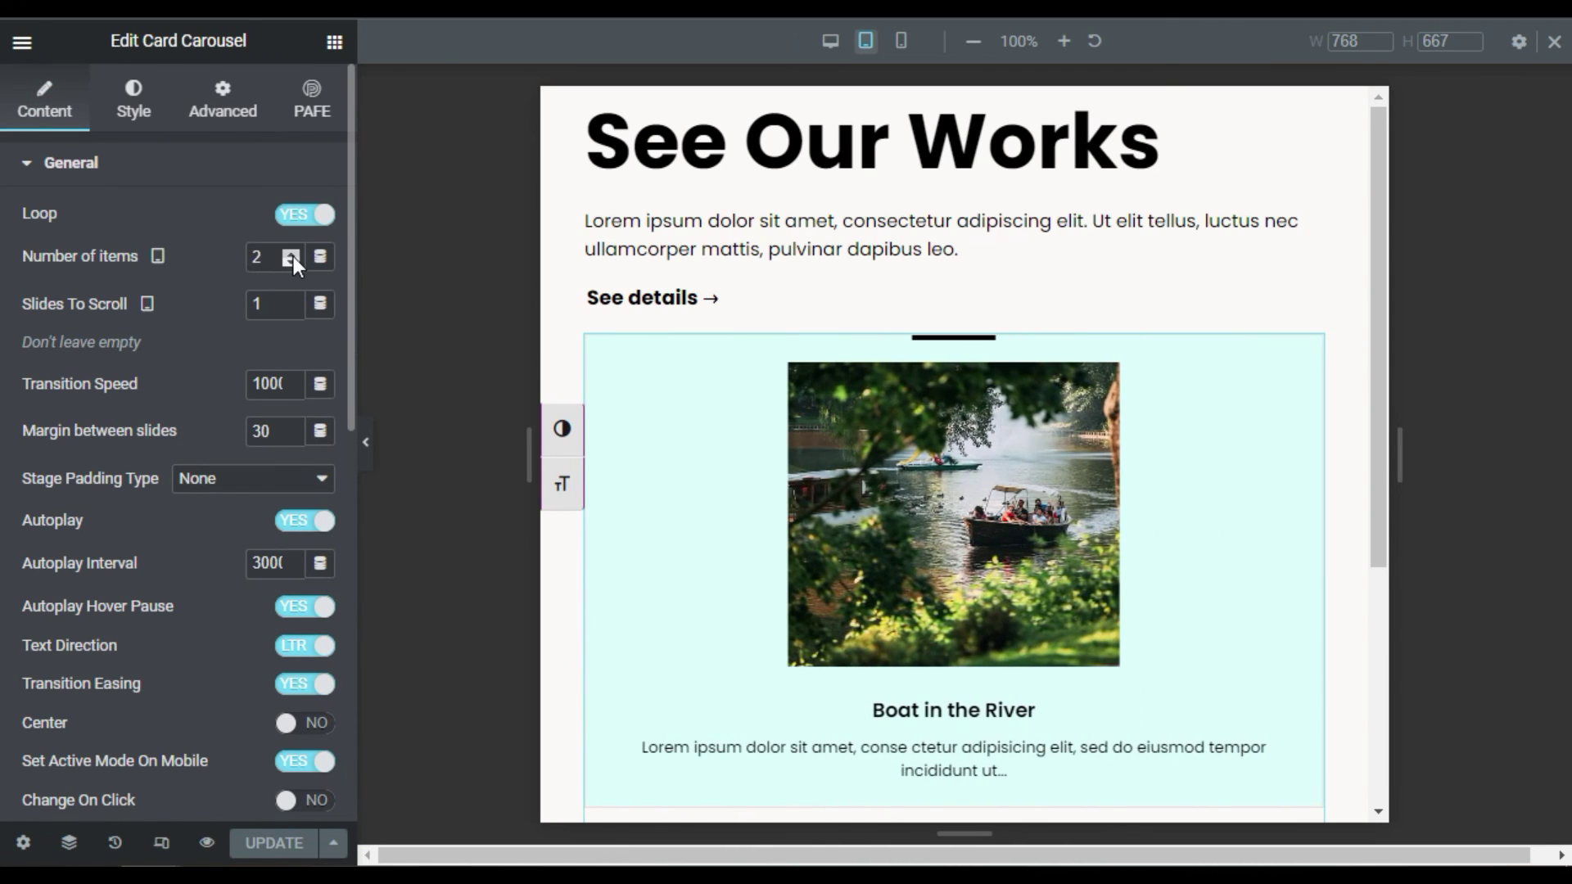
{"action": "left_click", "coordinate": [293, 257]}
{"action": "left_click", "coordinate": [292, 263]}
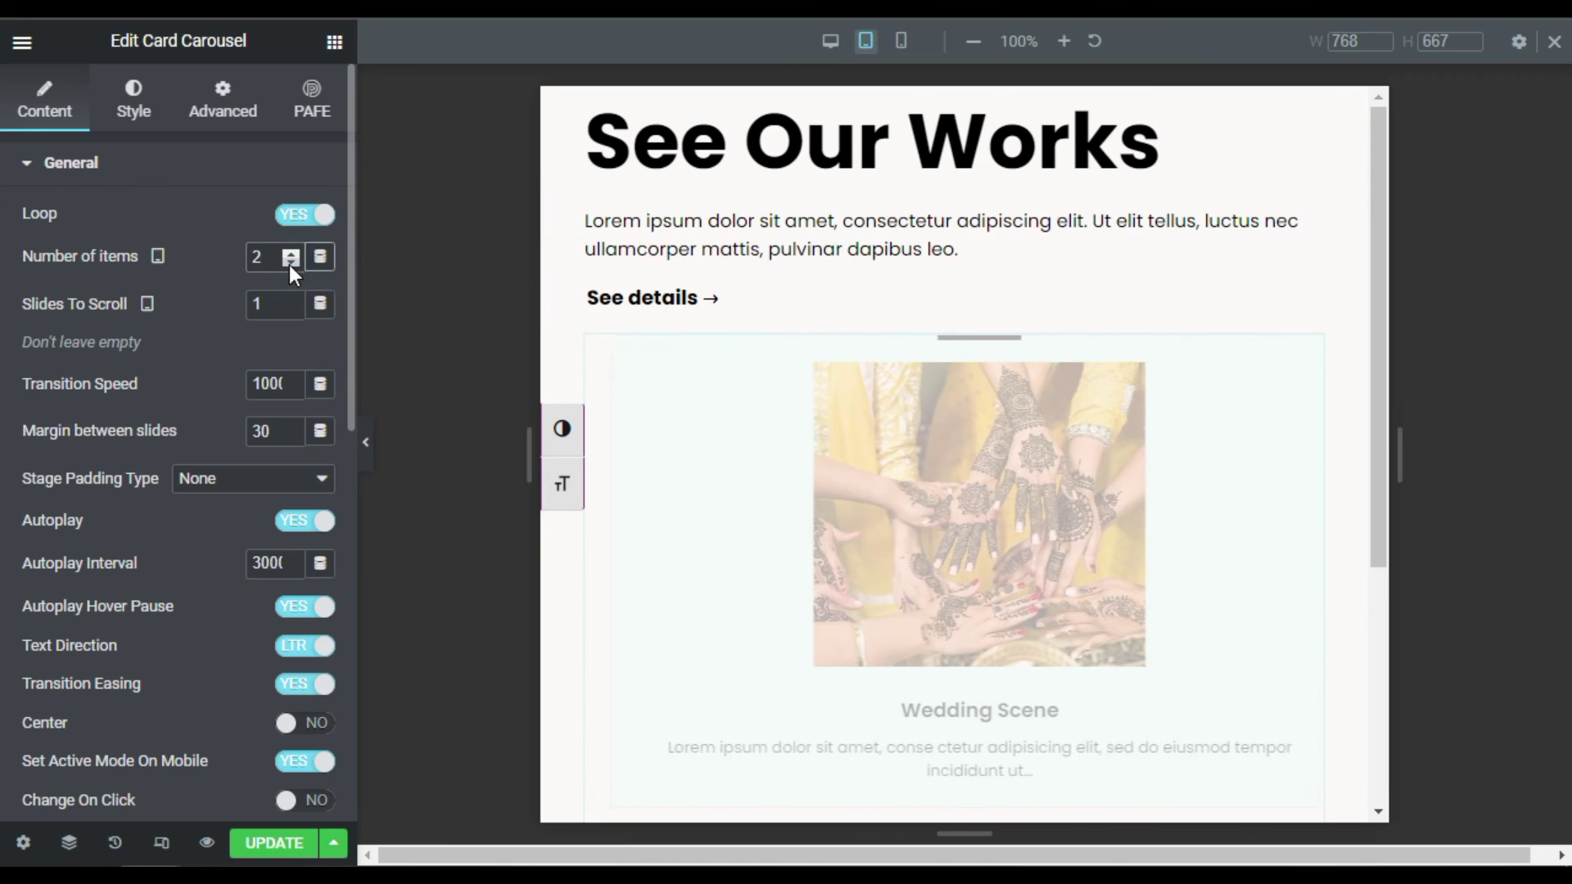
{"action": "left_click", "coordinate": [288, 263]}
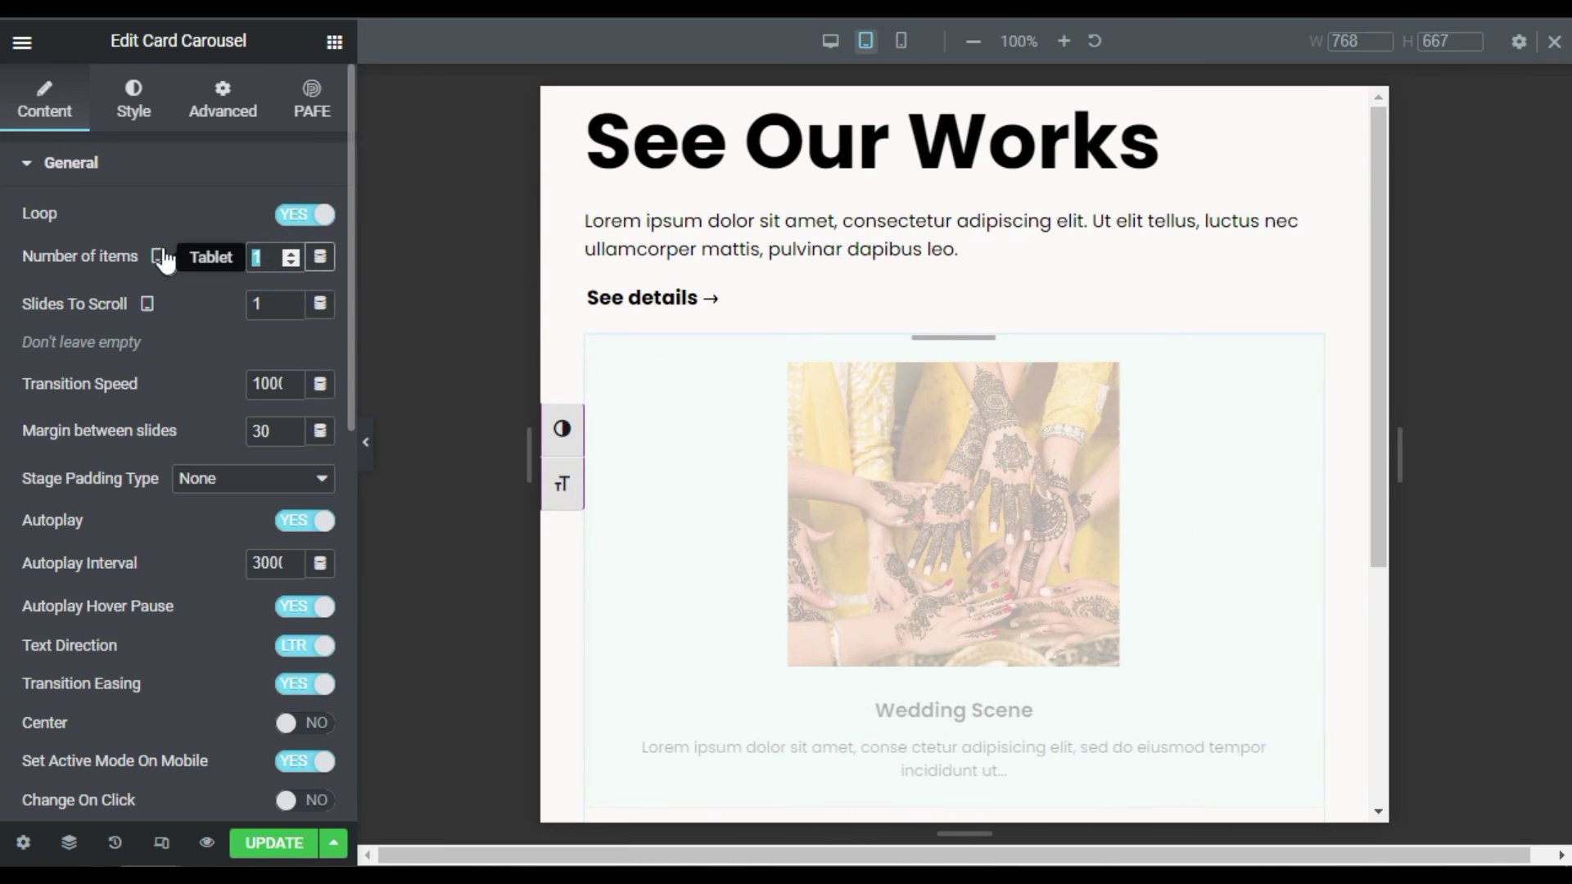
{"action": "left_click", "coordinate": [163, 258]}
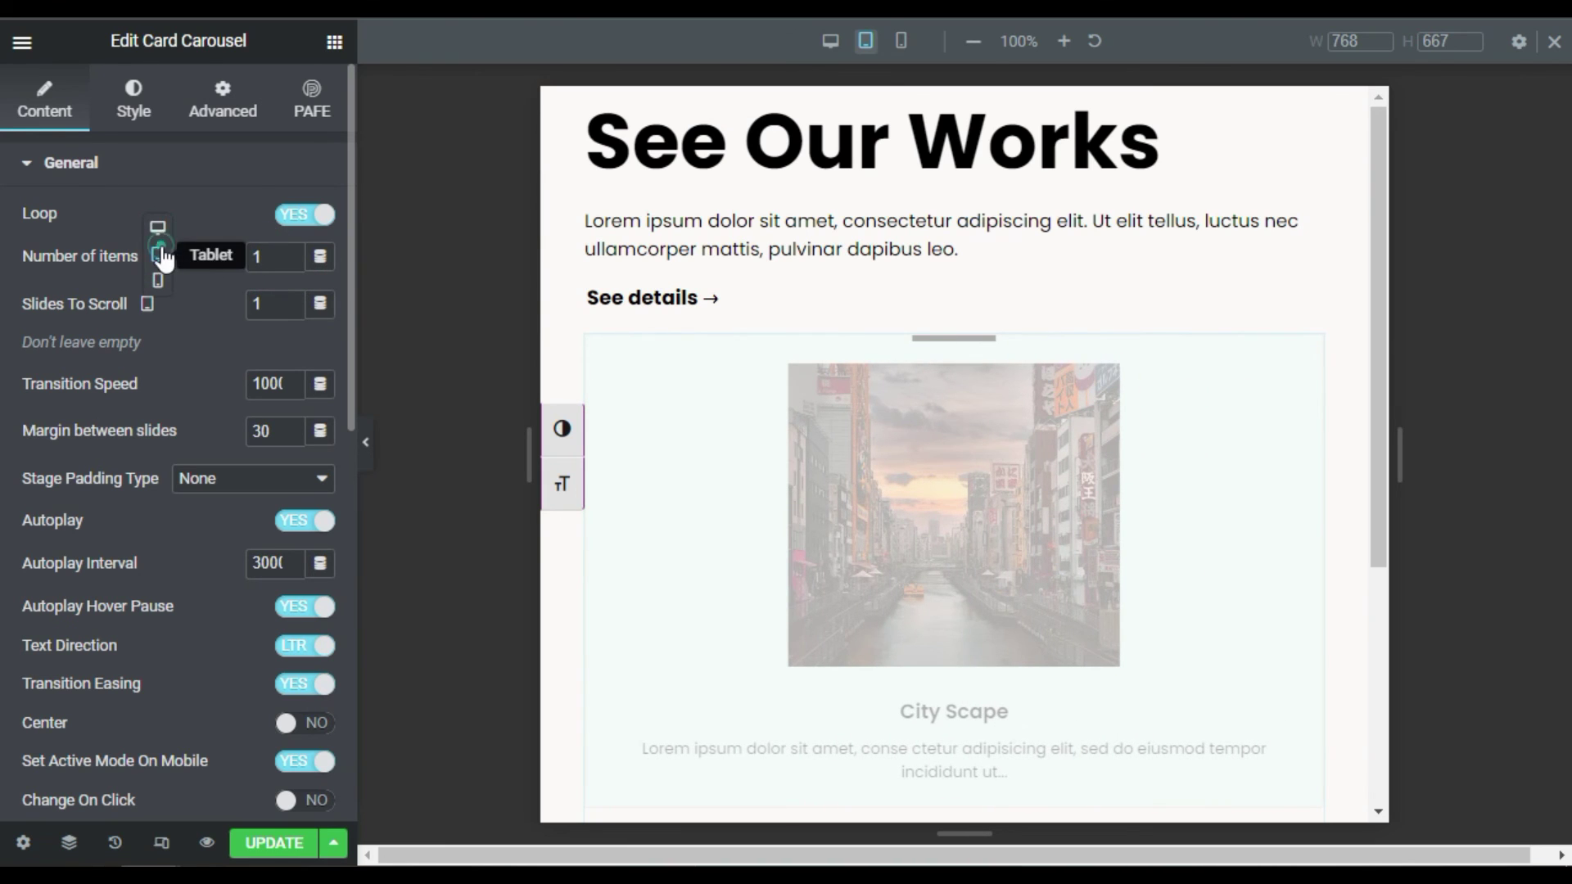
{"action": "type", "text": "2"}
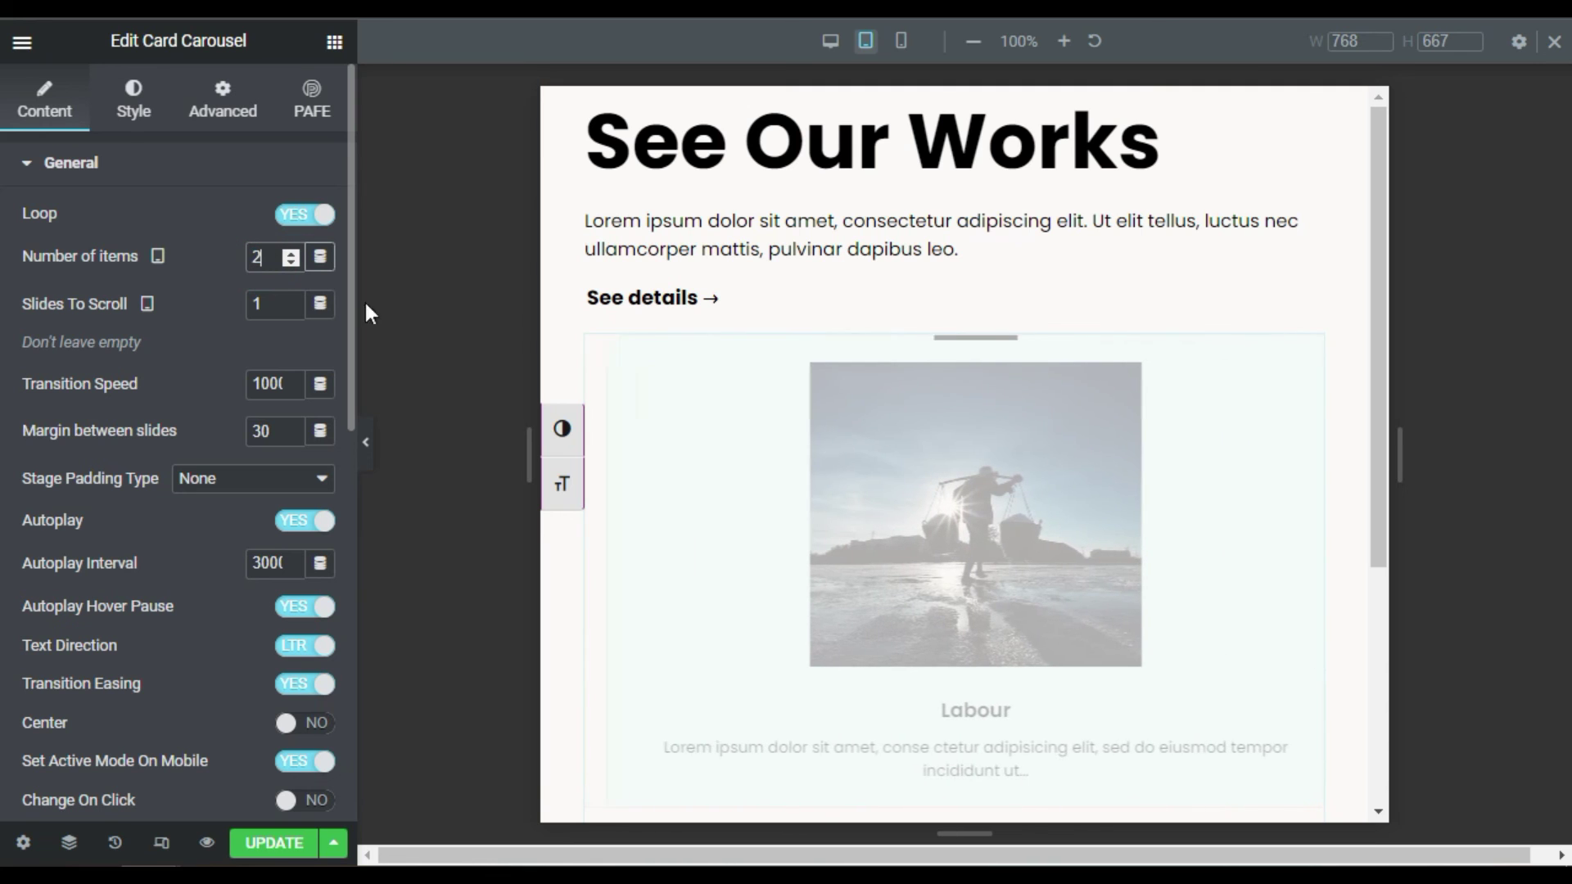
{"action": "mouse_move", "coordinate": [536, 444]}
{"action": "left_mouse_down"}
{"action": "mouse_move", "coordinate": [404, 443]}
{"action": "mouse_move", "coordinate": [546, 454]}
{"action": "left_mouse_up"}
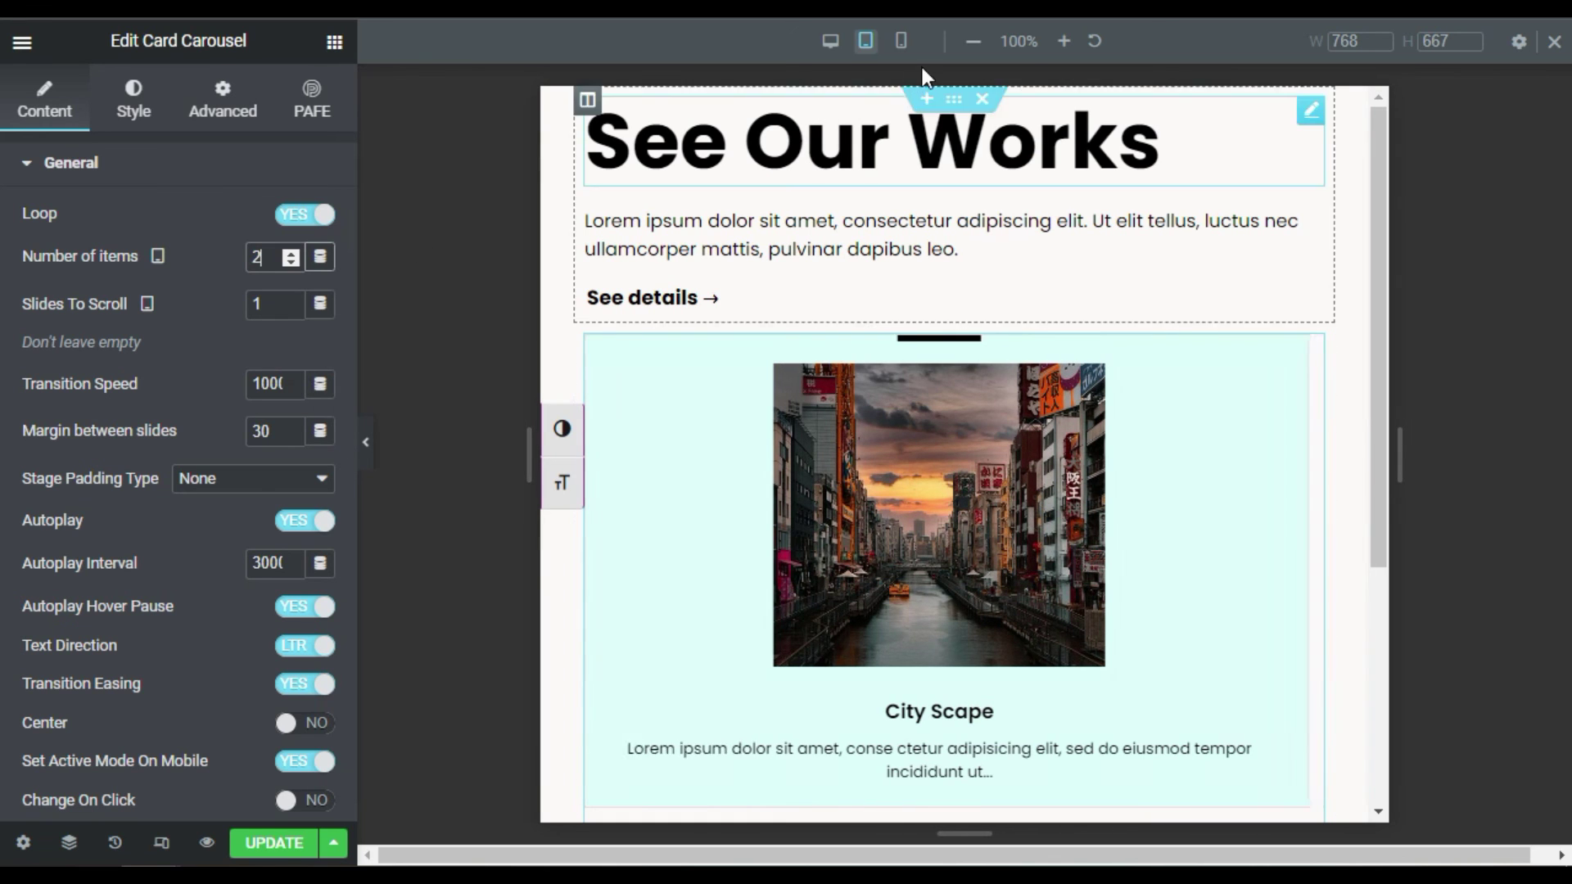
Preview at mobile width with the panel hidden and swipe the carousel to the Labour card
{"action": "left_click", "coordinate": [903, 41]}
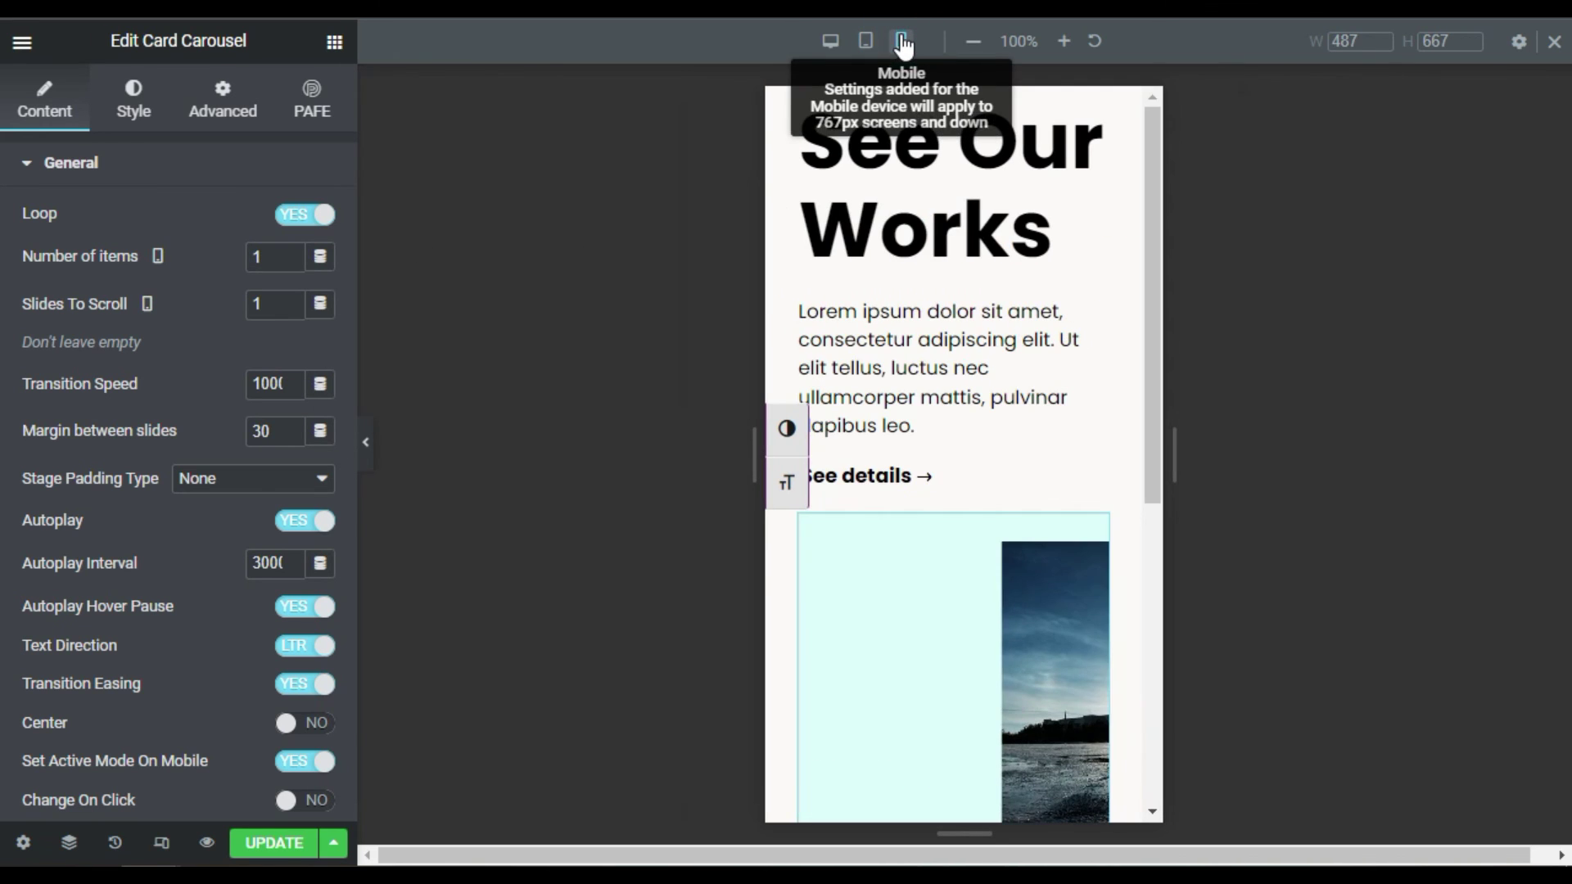
{"action": "scroll", "coordinate": [922, 479], "scroll_direction": "down", "scroll_amount": 6}
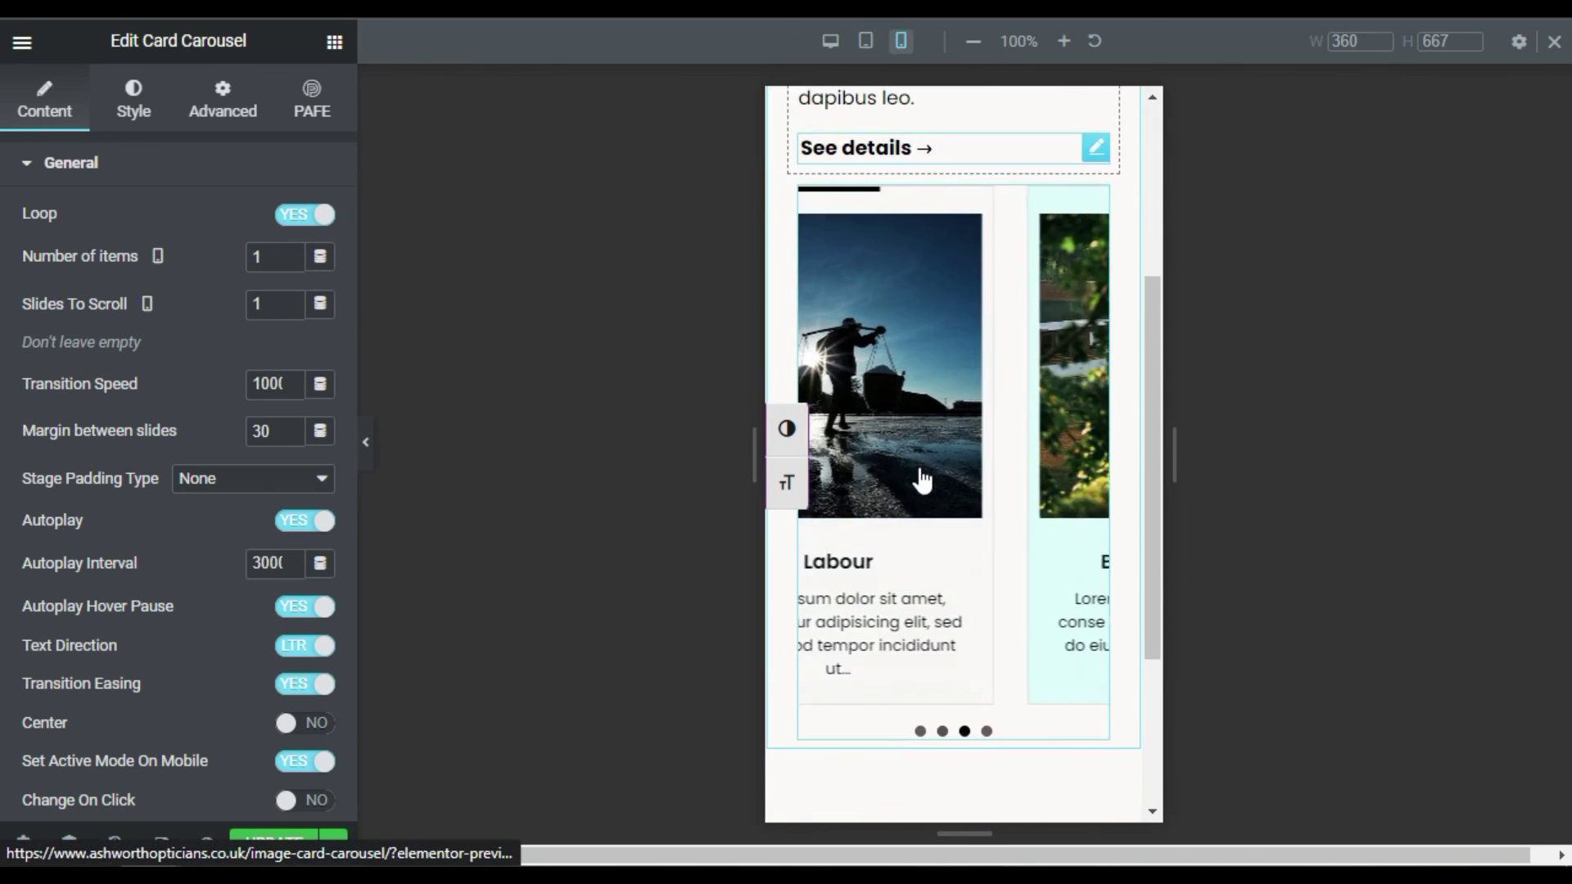
{"action": "scroll", "coordinate": [948, 520], "scroll_direction": "up", "scroll_amount": 4}
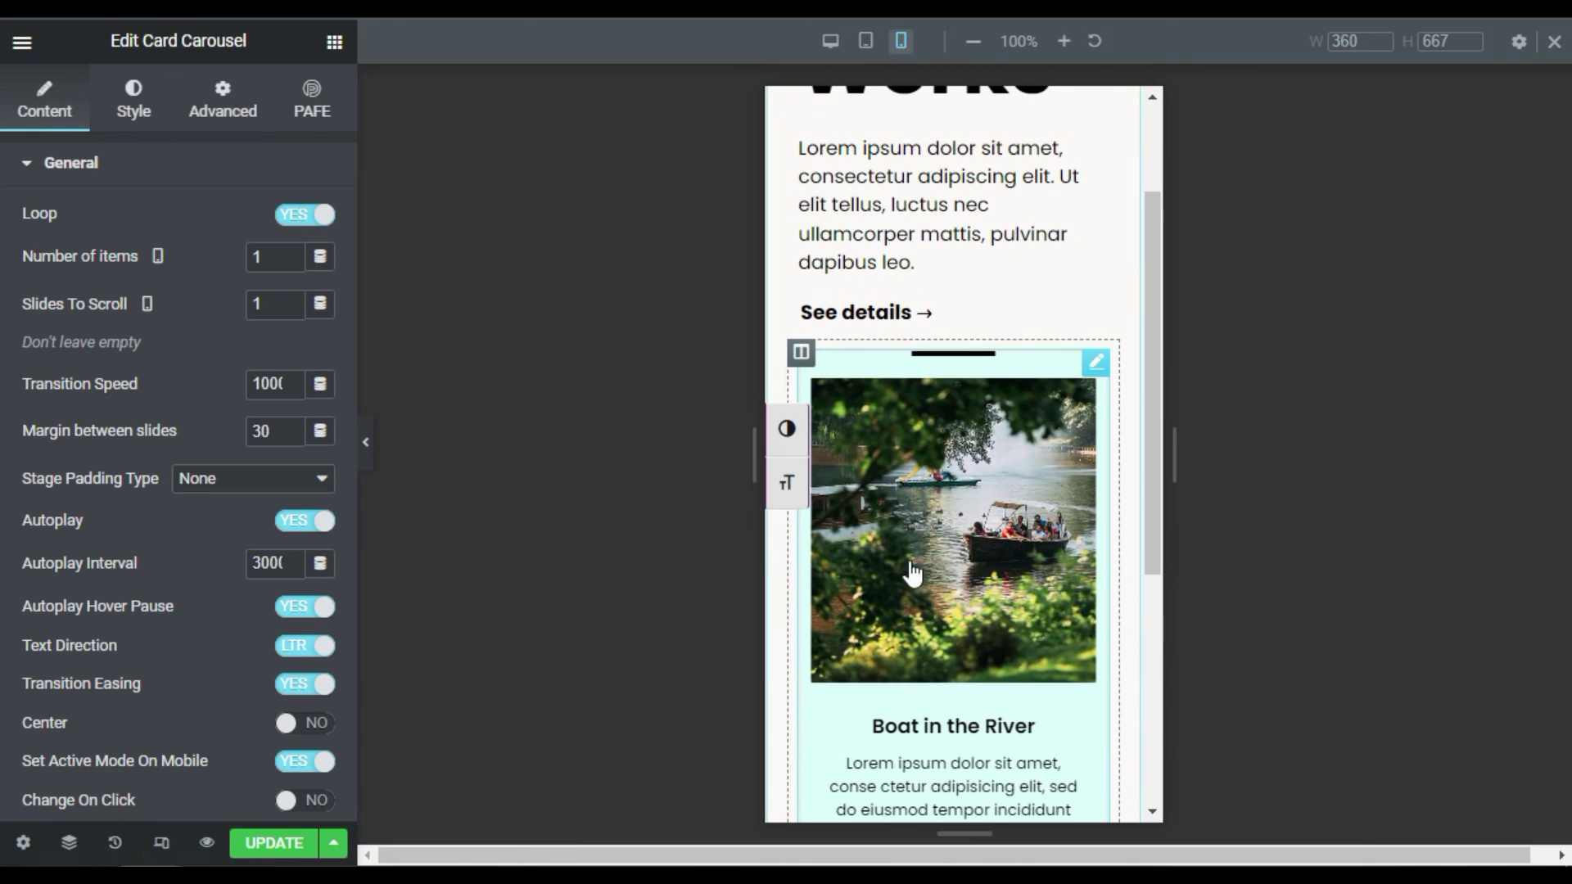
{"action": "left_click", "coordinate": [370, 443]}
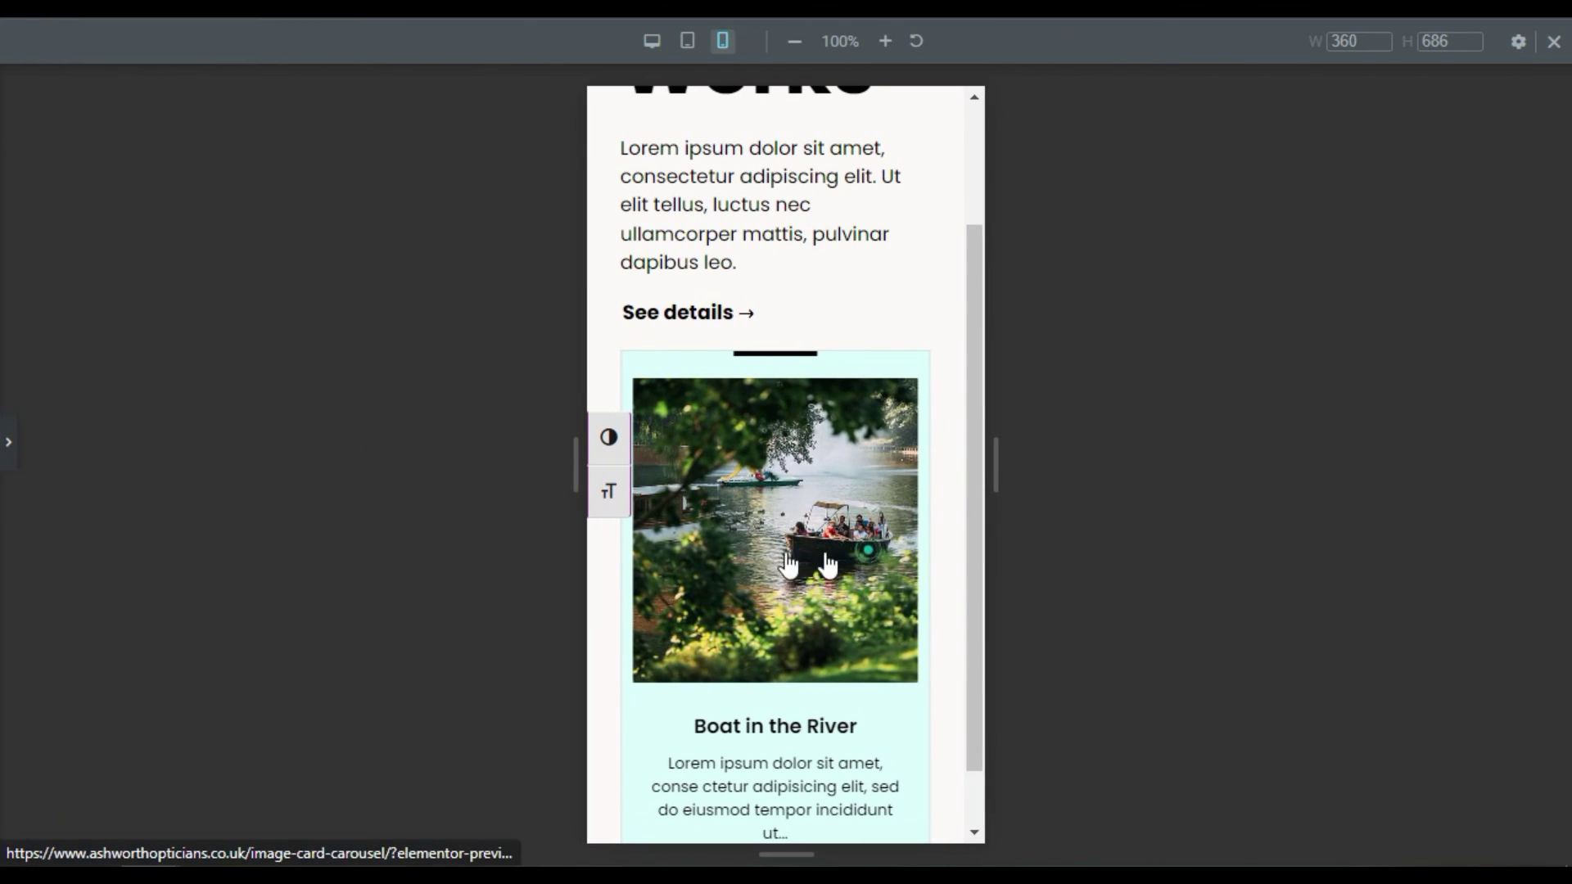
{"action": "scroll", "coordinate": [782, 475], "scroll_direction": "down", "scroll_amount": 1}
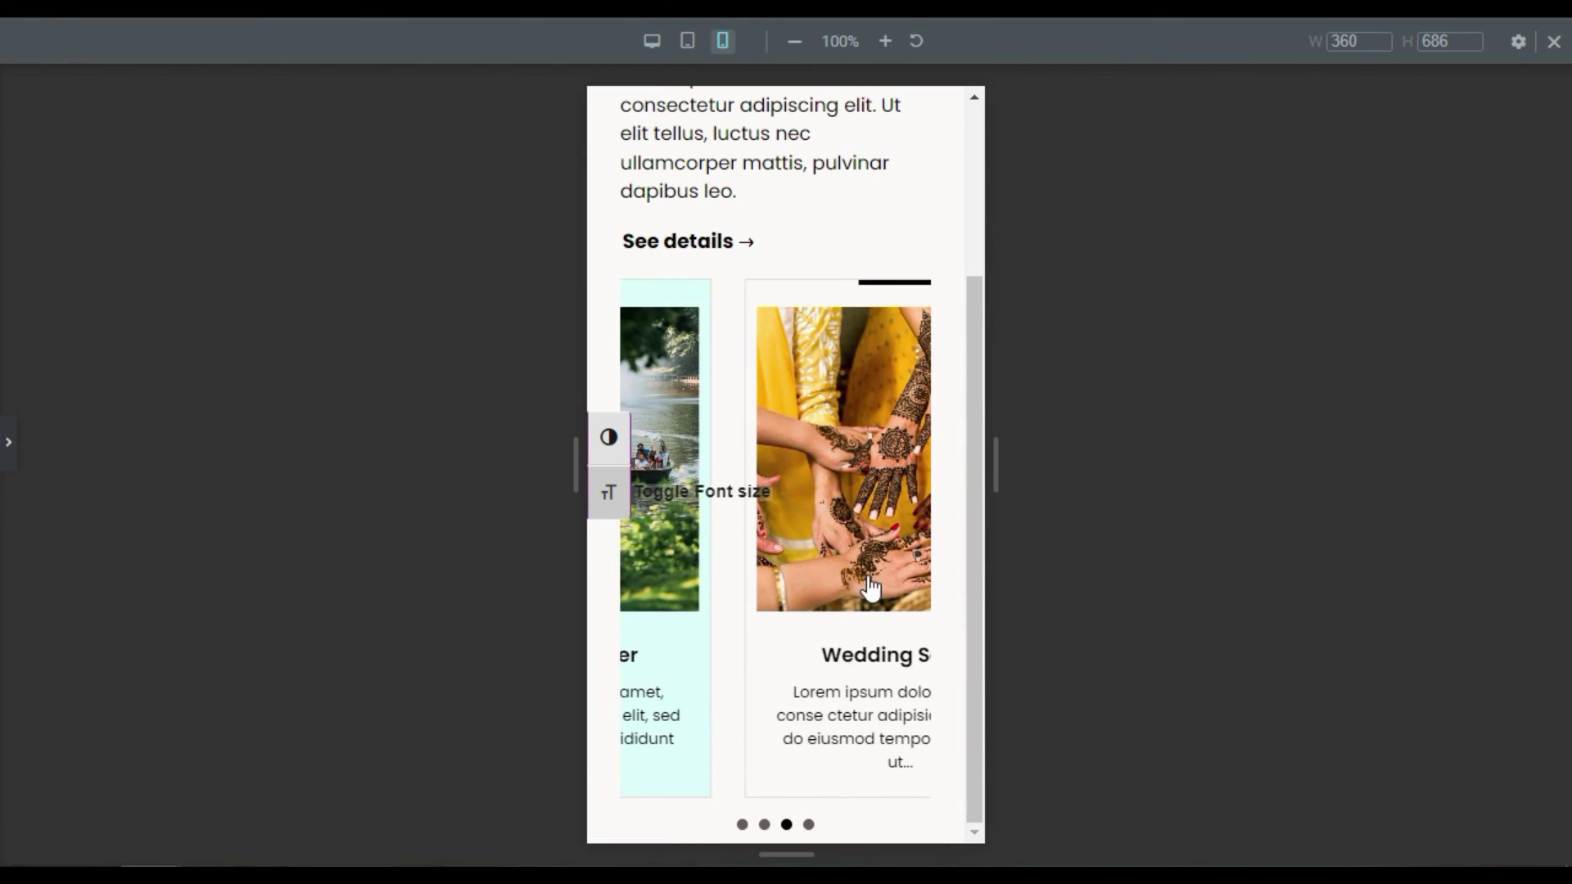
{"action": "left_click_drag", "start_coordinate": [843, 681], "coordinate": [691, 684]}
{"action": "left_click_drag", "start_coordinate": [857, 679], "coordinate": [743, 680]}
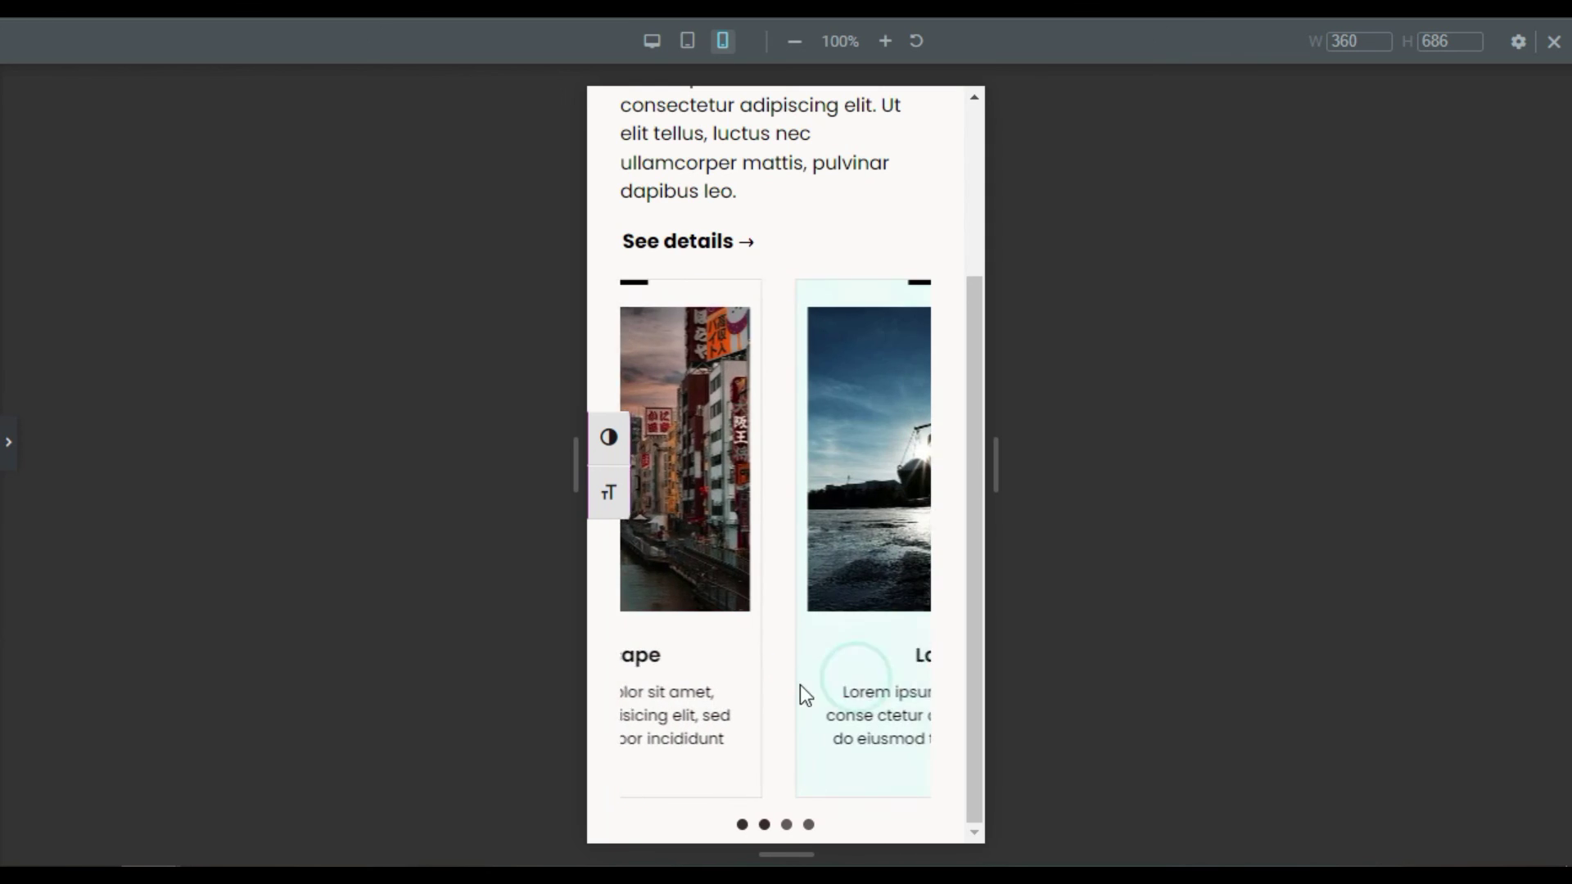
{"action": "left_click", "coordinate": [8, 442]}
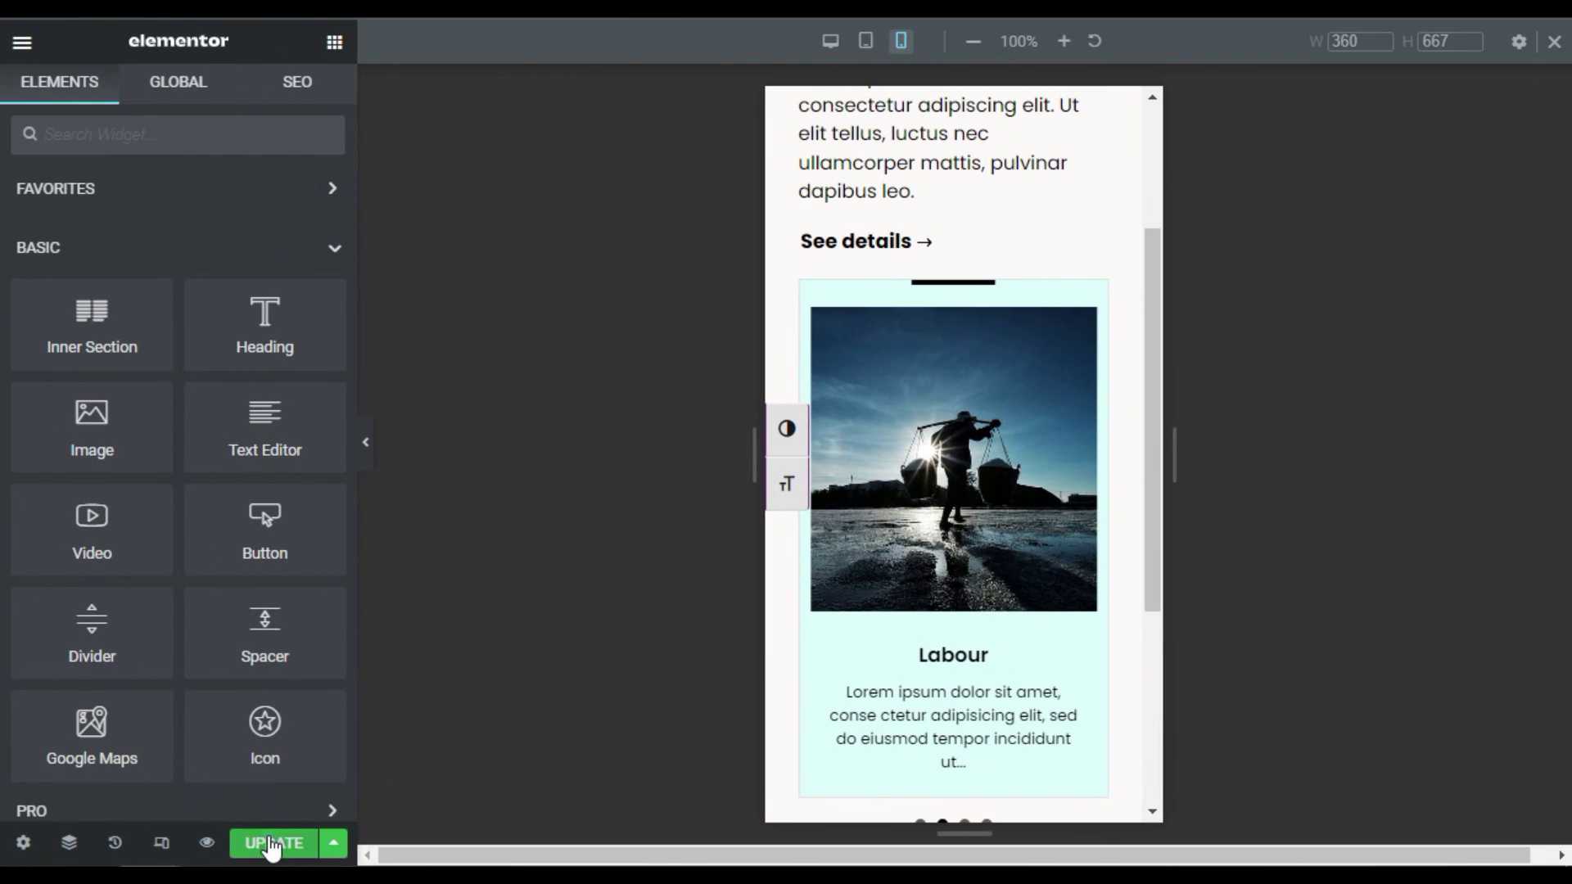